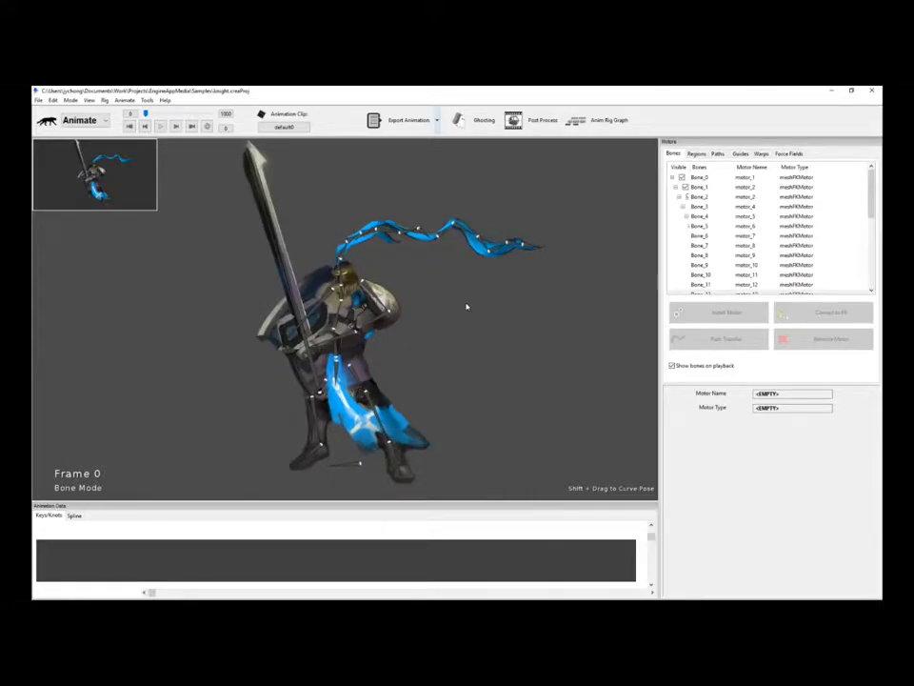
# Select the motor_19 leg cloth bone and rotate it into a raised pose at frame 0.
pyautogui.scroll(-2, 464, 304)
pyautogui.scroll(1, 446, 306)
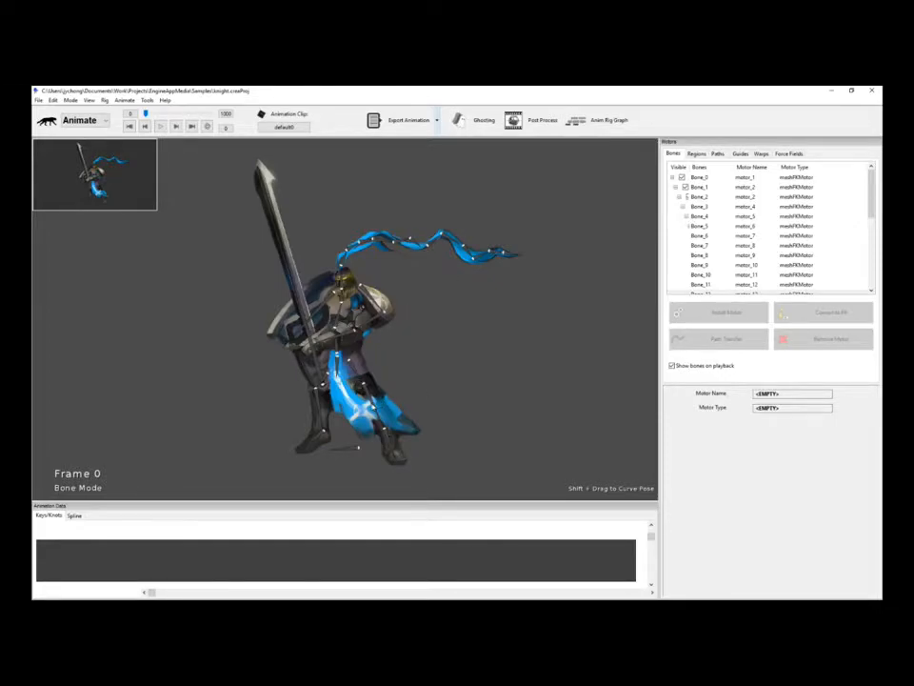
pyautogui.click(431, 397)
pyautogui.scroll(4, 484, 401)
pyautogui.moveTo(486, 402); pyautogui.dragTo(484, 361)
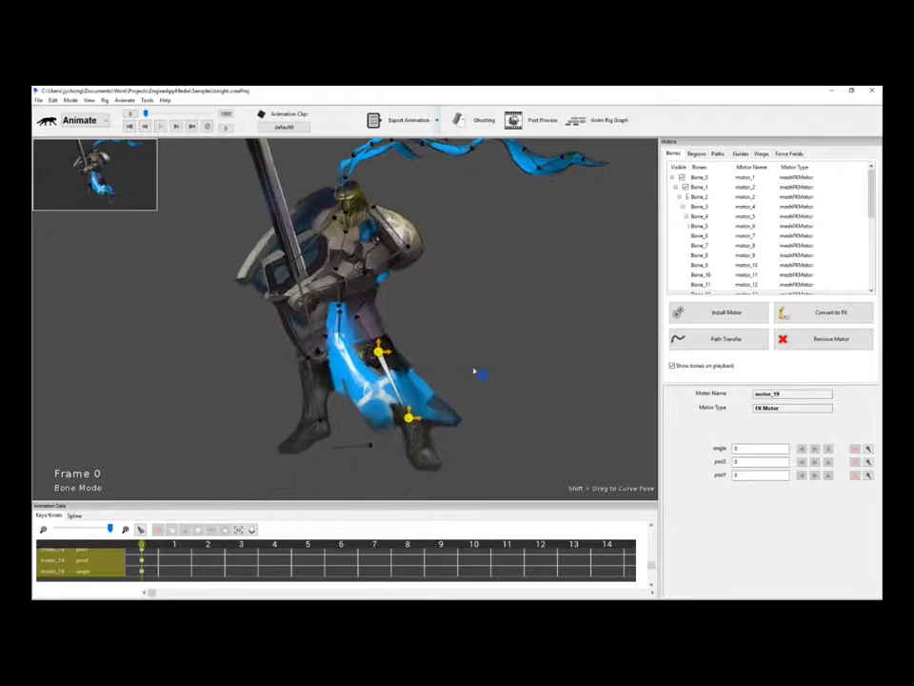
pyautogui.moveTo(410, 421); pyautogui.dragTo(446, 383)
# Key motor_19 hanging straight at frame 10, then step between frames to preview the swing.
pyautogui.click(473, 544)
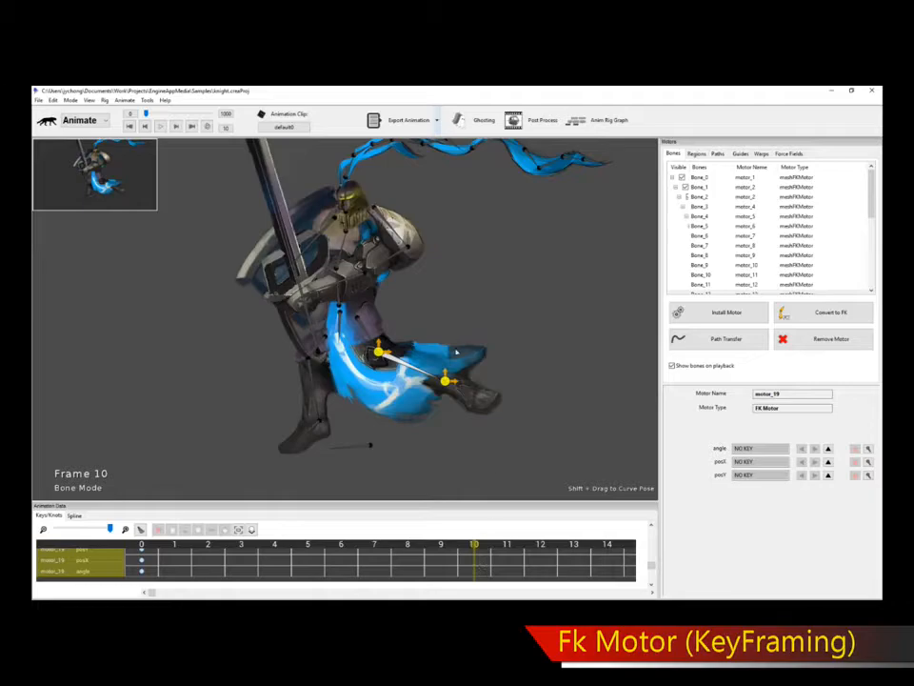
pyautogui.moveTo(444, 381); pyautogui.dragTo(372, 425)
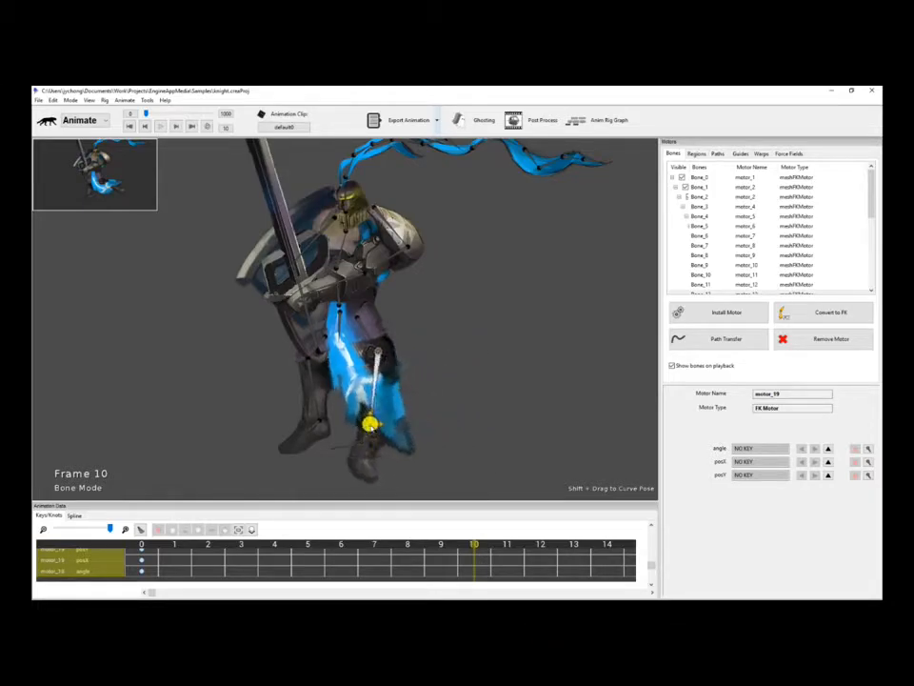
pyautogui.press('Left')
pyautogui.press('Left')
pyautogui.press('Left')
pyautogui.press('Left')
pyautogui.press('Left')
pyautogui.press('Left')
pyautogui.press('Left')
pyautogui.press('Left')
pyautogui.press('Left')
pyautogui.press('Left')
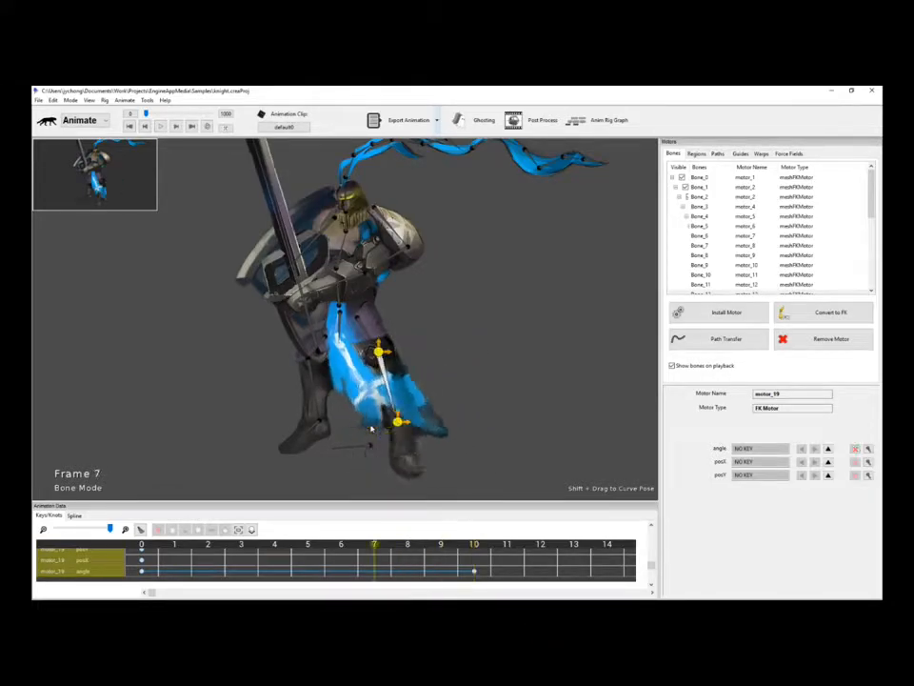
pyautogui.press('Right')
pyautogui.press('Right')
pyautogui.press('Right')
pyautogui.press('Right')
pyautogui.press('Right')
pyautogui.press('Right')
pyautogui.press('Right')
pyautogui.press('Right')
pyautogui.press('Right')
pyautogui.press('Right')
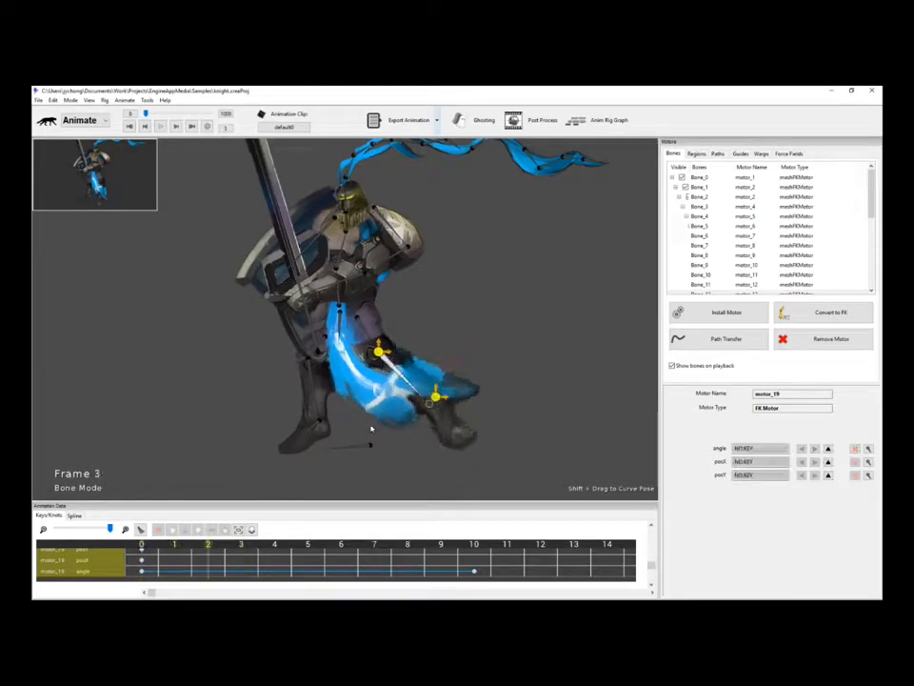
pyautogui.press('Left')
pyautogui.press('Left')
pyautogui.press('Left')
pyautogui.press('Left')
pyautogui.press('Left')
pyautogui.press('Left')
pyautogui.press('Left')
pyautogui.press('Left')
pyautogui.press('Left')
pyautogui.press('Left')
pyautogui.press('Left')
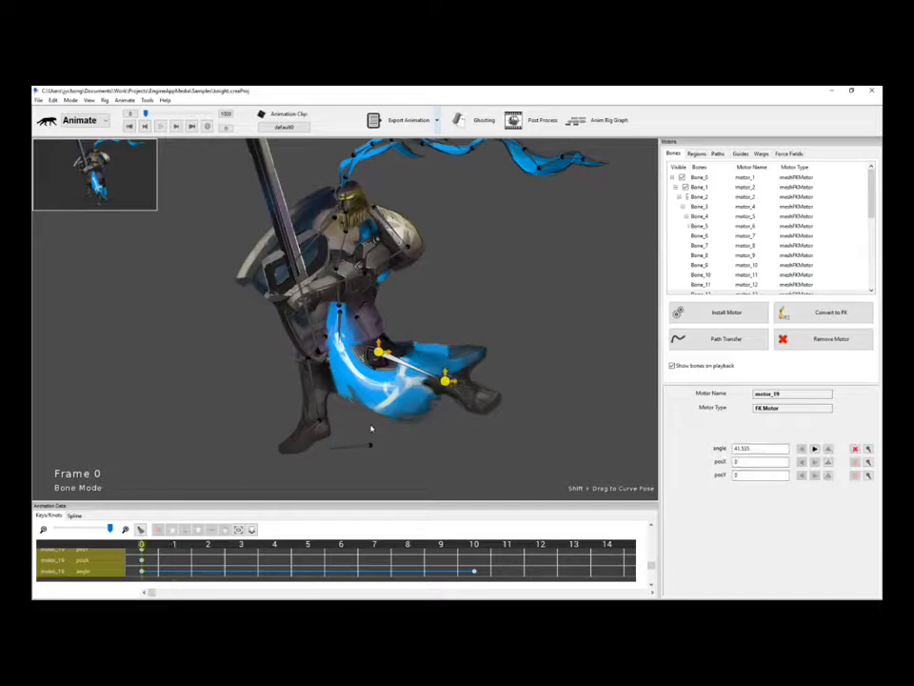
pyautogui.press('Right')
pyautogui.press('Right')
pyautogui.press('Right')
pyautogui.press('Right')
pyautogui.press('Right')
pyautogui.press('Right')
pyautogui.press('Right')
pyautogui.press('Right')
pyautogui.press('Right')
pyautogui.press('Left')
pyautogui.press('Left')
pyautogui.press('Left')
pyautogui.press('Left')
pyautogui.press('Left')
pyautogui.press('Left')
pyautogui.press('Left')
pyautogui.press('Left')
pyautogui.press('Left')
# Re-pose motor_19 at frame 0 so the cape hangs along the leg (angle -13.97, posX -0.37345).
pyautogui.scroll(5, 493, 331)
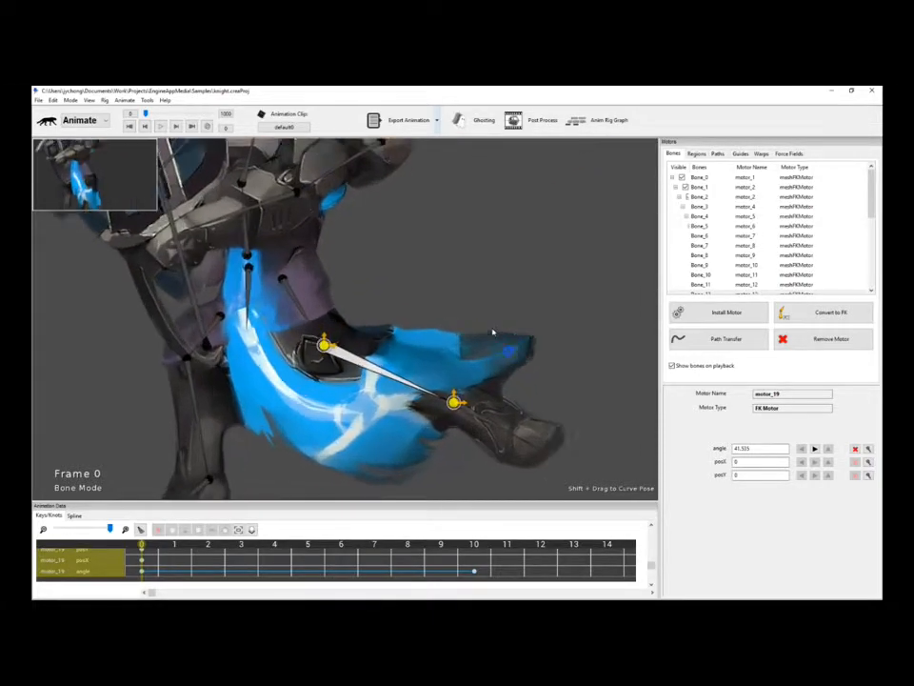
pyautogui.scroll(1, 493, 332)
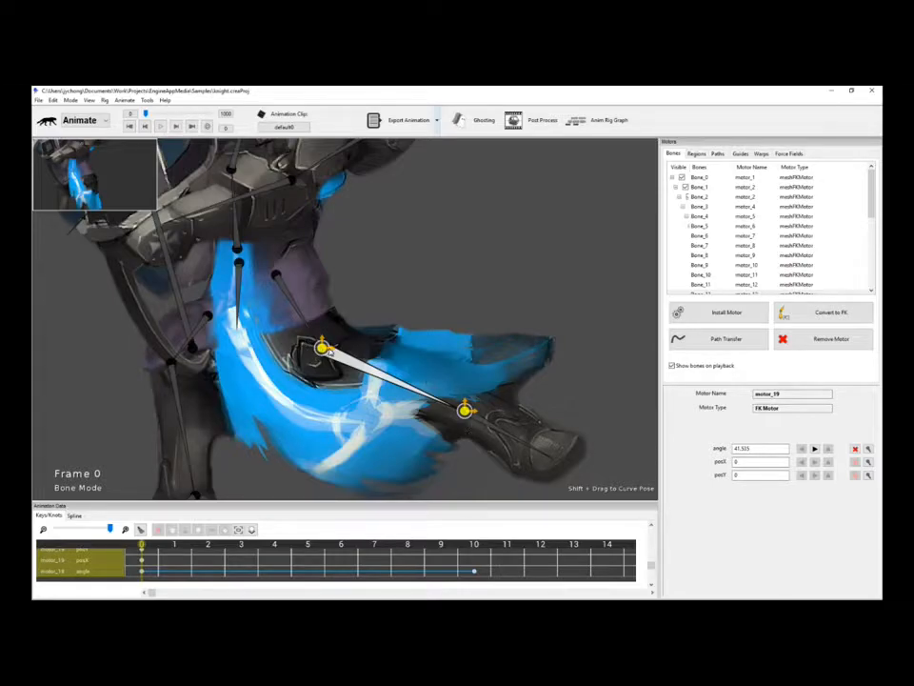
pyautogui.moveTo(321, 346)
pyautogui.mouseDown()
pyautogui.moveTo(363, 368)
pyautogui.moveTo(328, 330)
pyautogui.moveTo(323, 366)
pyautogui.moveTo(350, 340)
pyautogui.moveTo(332, 365)
pyautogui.moveTo(304, 332)
pyautogui.moveTo(326, 340)
pyautogui.moveTo(321, 334)
pyautogui.mouseUp()
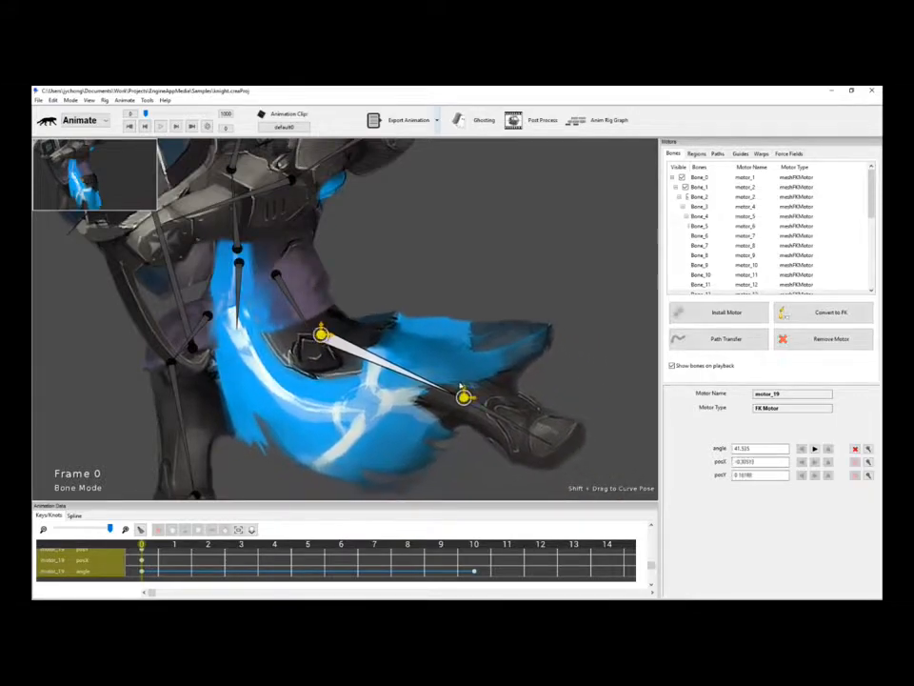
pyautogui.moveTo(463, 395); pyautogui.dragTo(493, 348)
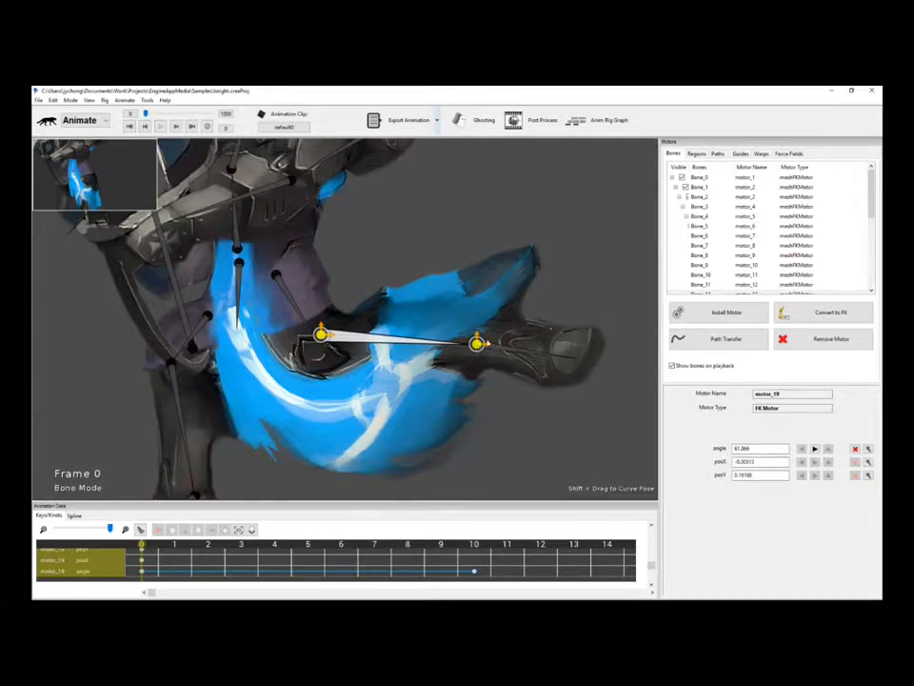
pyautogui.moveTo(477, 343); pyautogui.dragTo(343, 480)
pyautogui.scroll(-3, 411, 443)
pyautogui.moveTo(411, 443); pyautogui.dragTo(412, 410)
pyautogui.scroll(2, 413, 410)
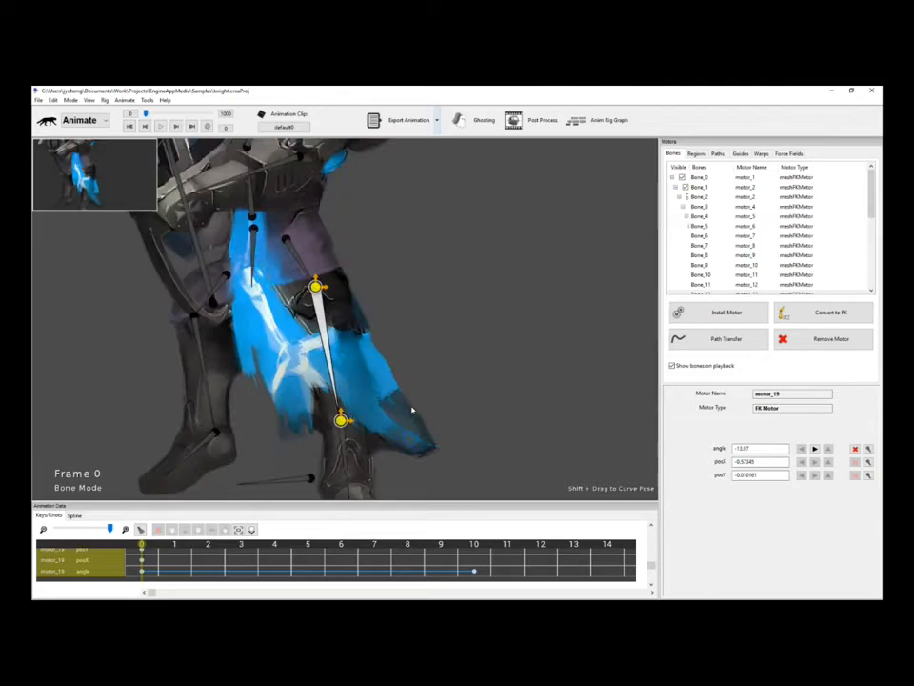
# At frame 10, swing the motor_19 cape bone outward and scrub to check the motion.
pyautogui.click(476, 545)
pyautogui.moveTo(316, 286); pyautogui.dragTo(379, 293)
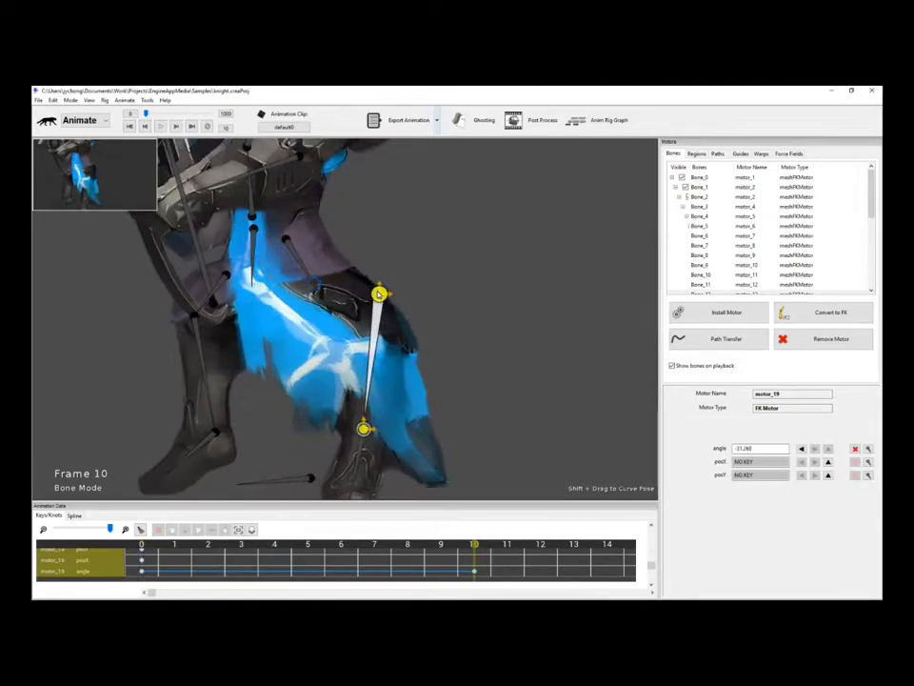
pyautogui.moveTo(474, 546)
pyautogui.mouseDown()
pyautogui.moveTo(176, 548)
pyautogui.moveTo(474, 545)
pyautogui.mouseUp()
pyautogui.moveTo(368, 430); pyautogui.dragTo(455, 418)
# Select the frame 7–10 key span, refine motor_19's frame 10 rotation, and scrub to preview.
pyautogui.moveTo(486, 552); pyautogui.dragTo(374, 549)
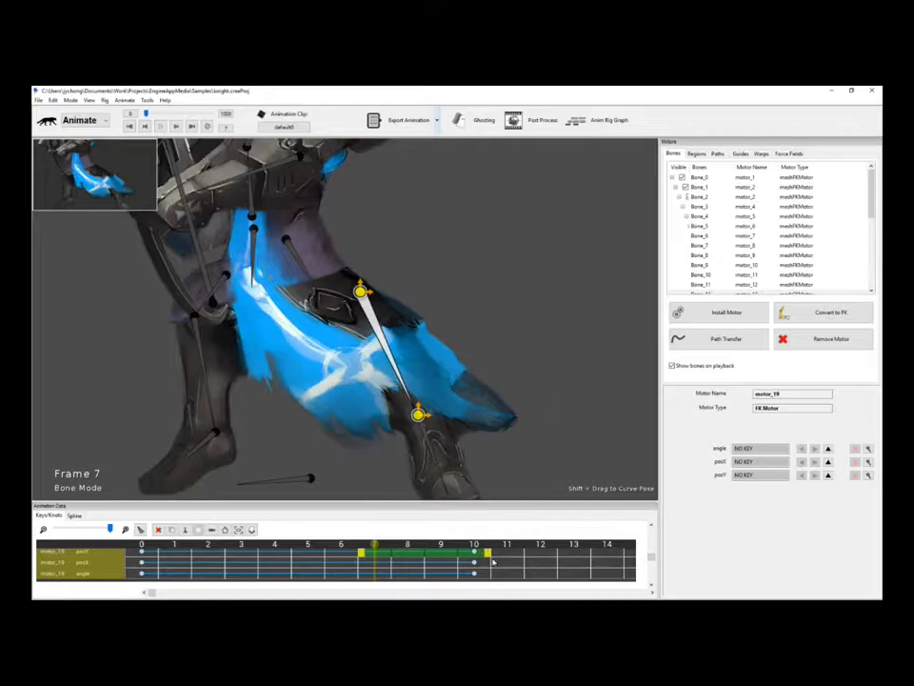
pyautogui.click(494, 562)
pyautogui.moveTo(476, 544)
pyautogui.mouseDown()
pyautogui.moveTo(105, 536)
pyautogui.moveTo(451, 540)
pyautogui.moveTo(126, 530)
pyautogui.moveTo(486, 548)
pyautogui.mouseUp()
pyautogui.click(475, 542)
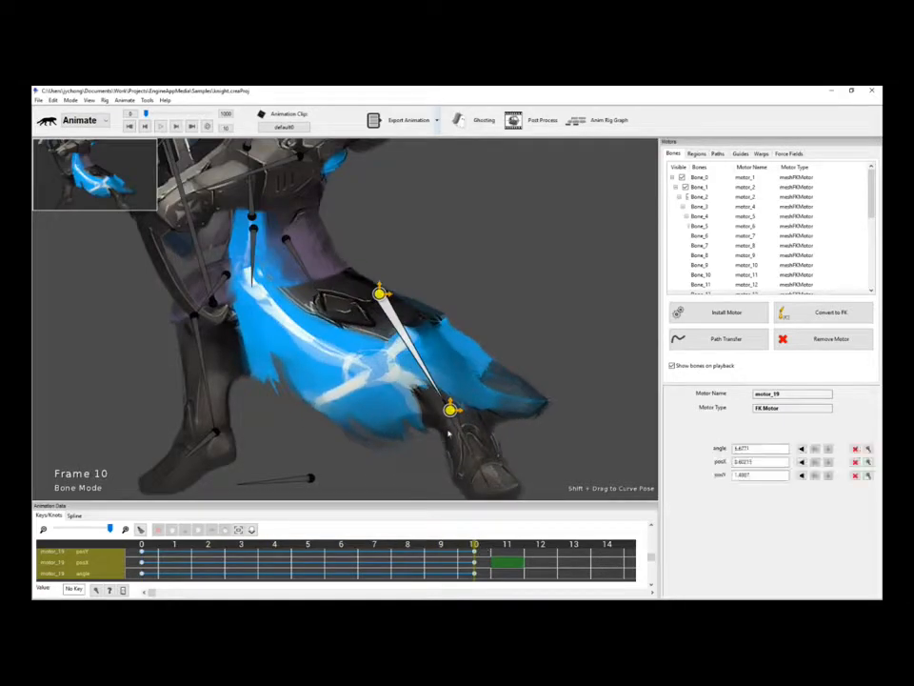
pyautogui.moveTo(451, 409); pyautogui.dragTo(313, 409)
pyautogui.moveTo(473, 544); pyautogui.dragTo(141, 542)
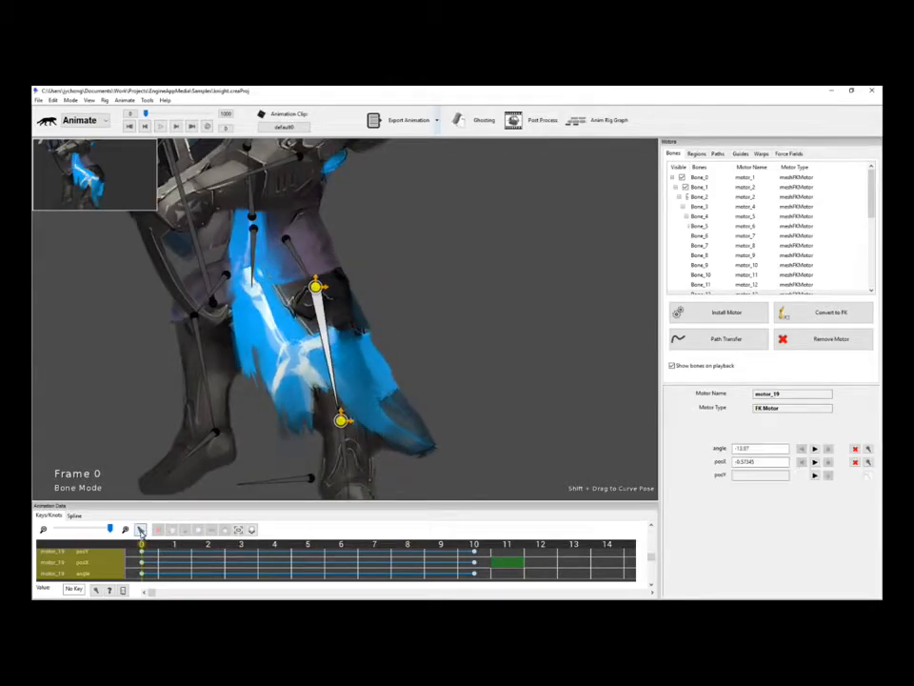
pyautogui.click(486, 379)
pyautogui.click(325, 351)
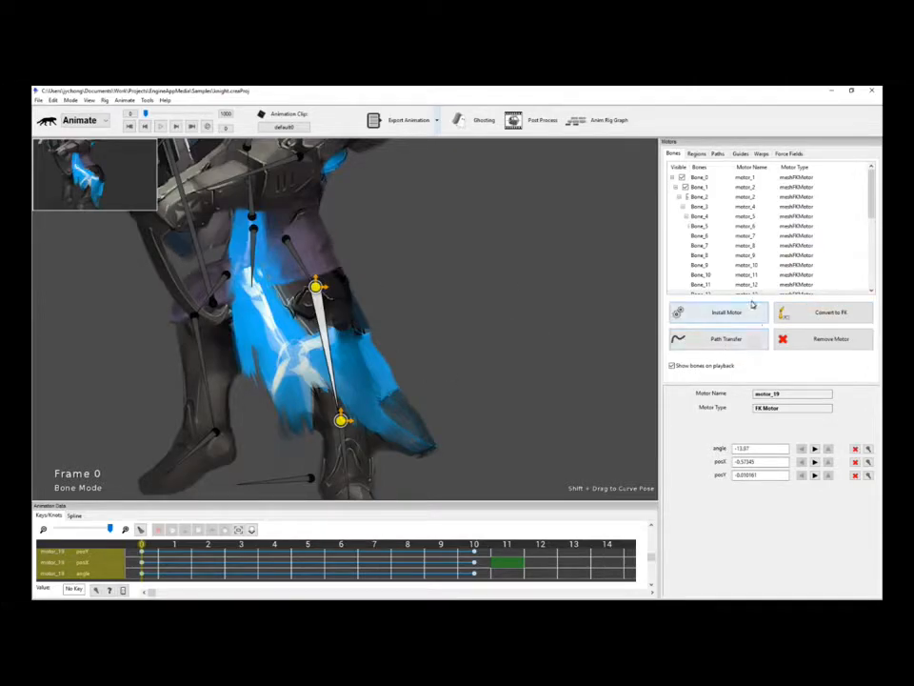
# Use Remove/Clear Animation from ALL Motors, then zoom out to frame the whole knight.
pyautogui.click(821, 340)
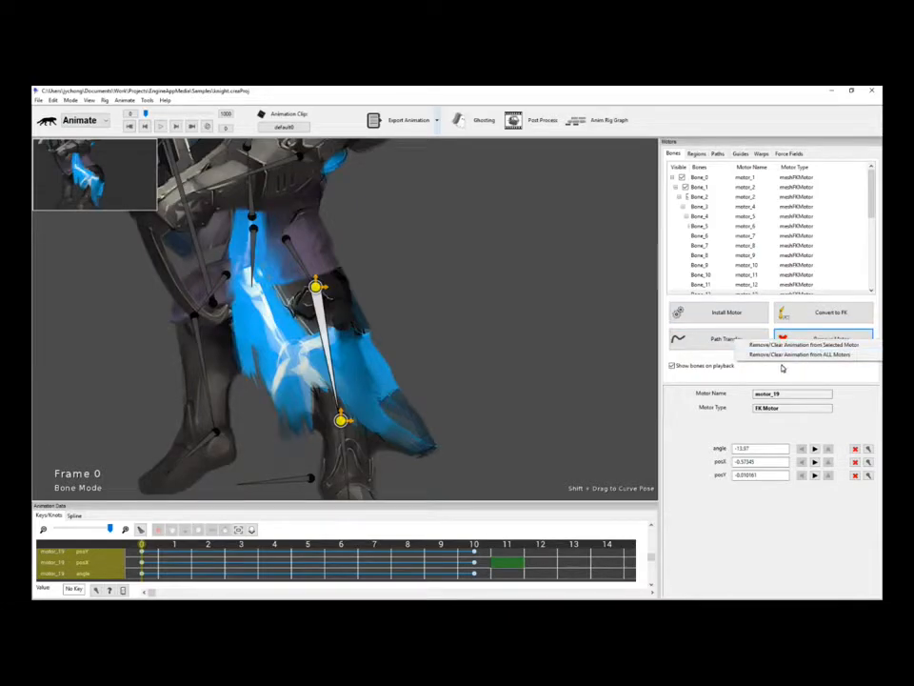
pyautogui.click(810, 354)
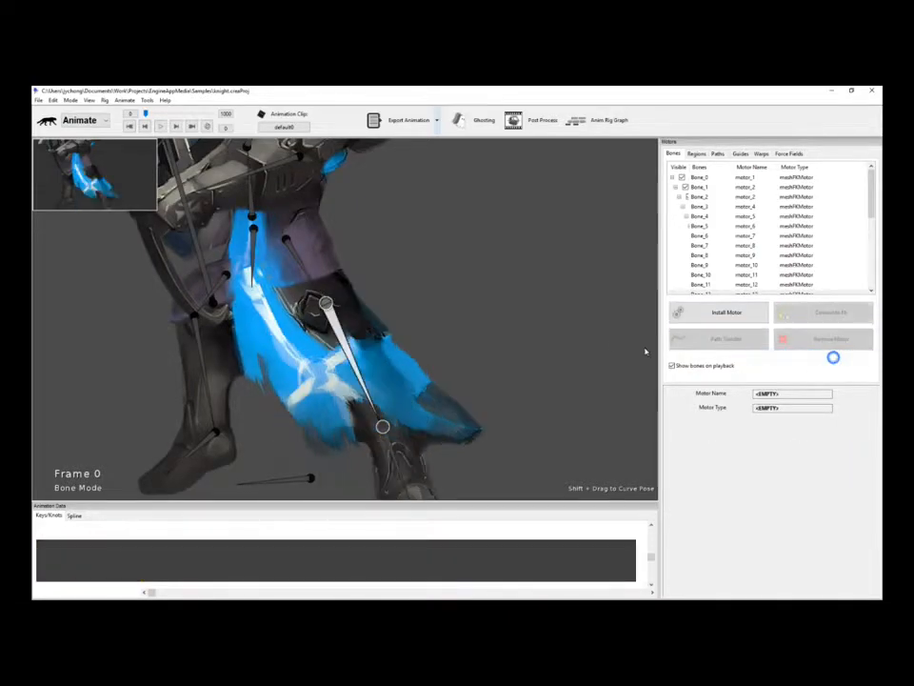
pyautogui.click(602, 343)
pyautogui.scroll(-4, 506, 300)
pyautogui.scroll(-4, 507, 300)
pyautogui.moveTo(486, 262); pyautogui.dragTo(498, 303)
pyautogui.scroll(-2, 501, 290)
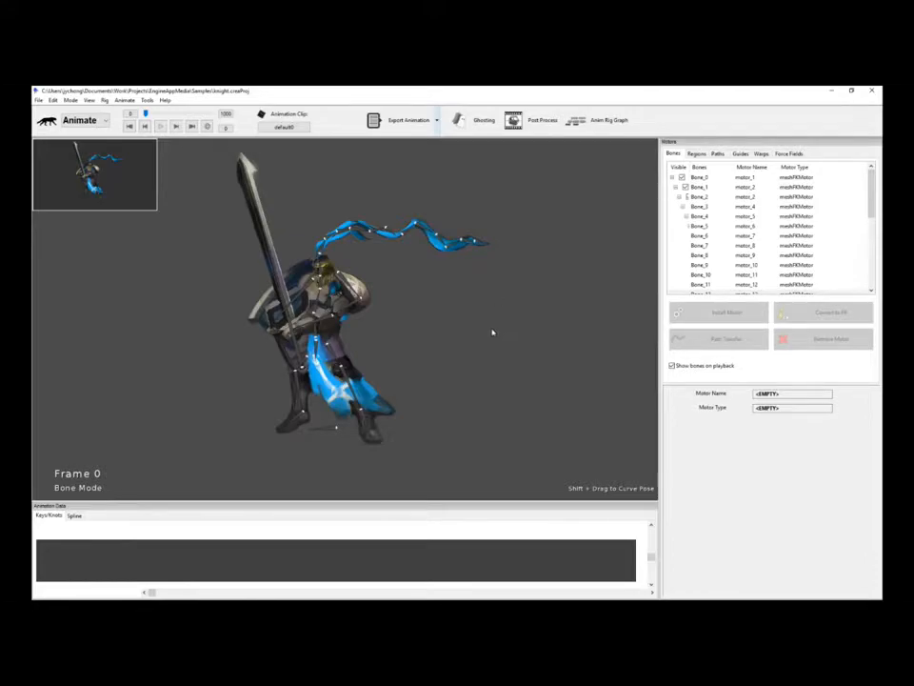
pyautogui.moveTo(478, 321); pyautogui.dragTo(487, 309)
pyautogui.scroll(1, 481, 319)
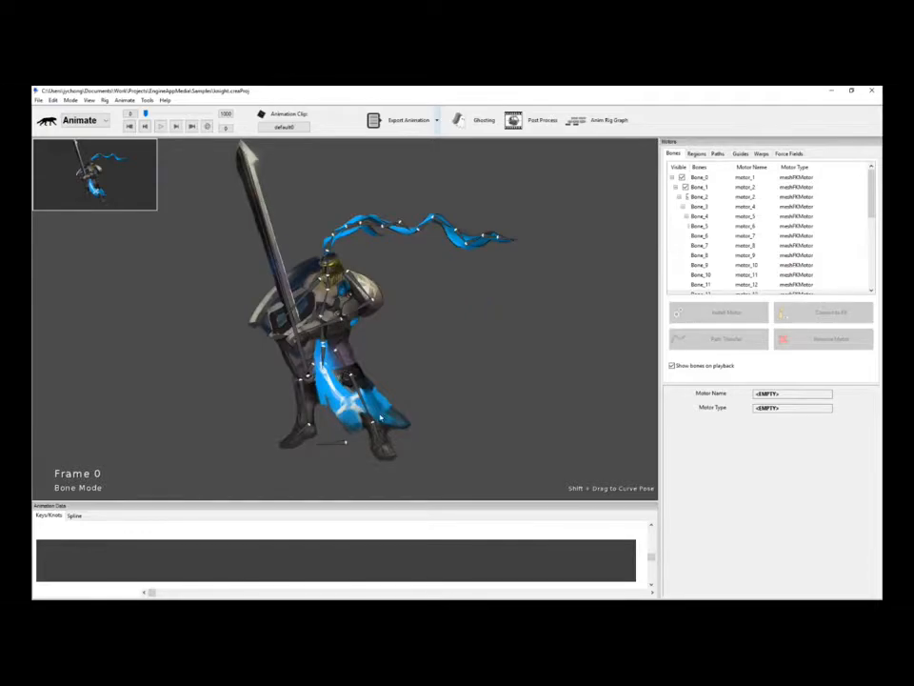
# Try clicking and box-selecting the leg bones, then select the upper-leg motor motor_18.
pyautogui.click(377, 433)
pyautogui.moveTo(449, 419)
pyautogui.mouseDown()
pyautogui.moveTo(453, 378)
pyautogui.moveTo(433, 351)
pyautogui.mouseUp()
pyautogui.click(351, 323)
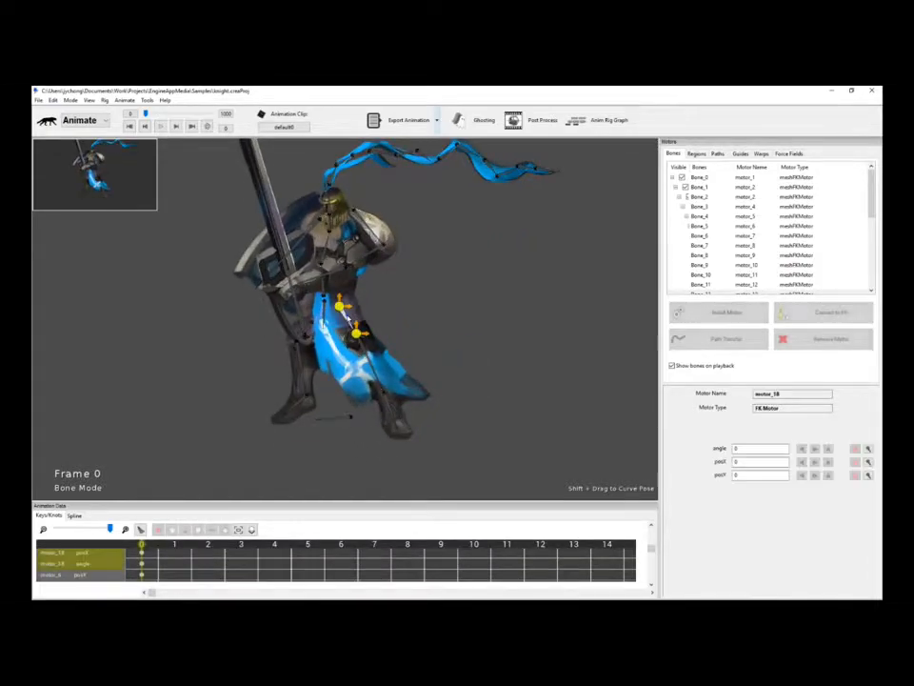
pyautogui.keyDown('ctrl'); pyautogui.click(370, 362); pyautogui.keyUp('ctrl')
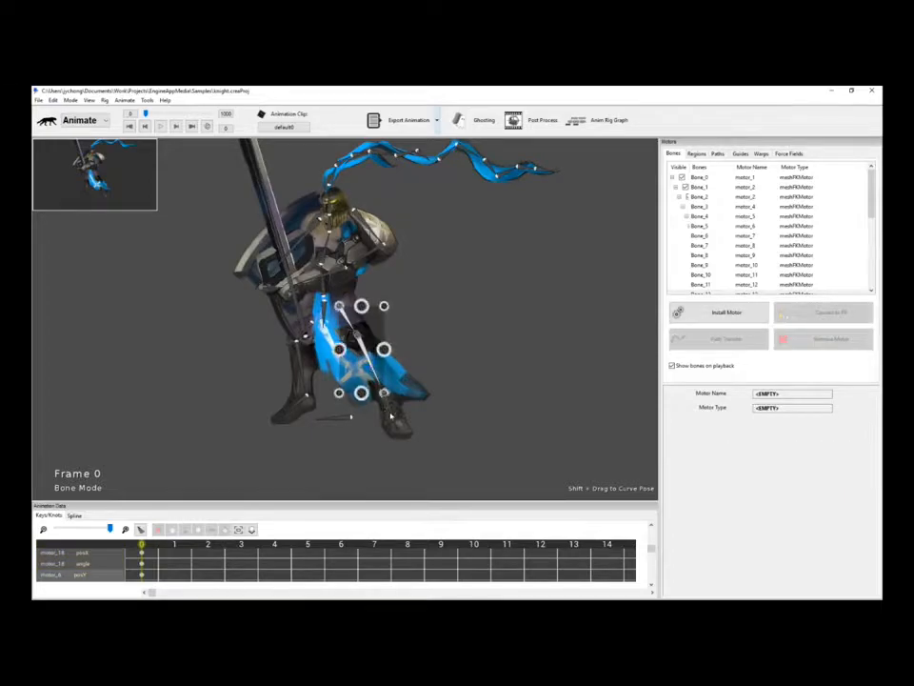
pyautogui.moveTo(377, 386); pyautogui.dragTo(429, 414)
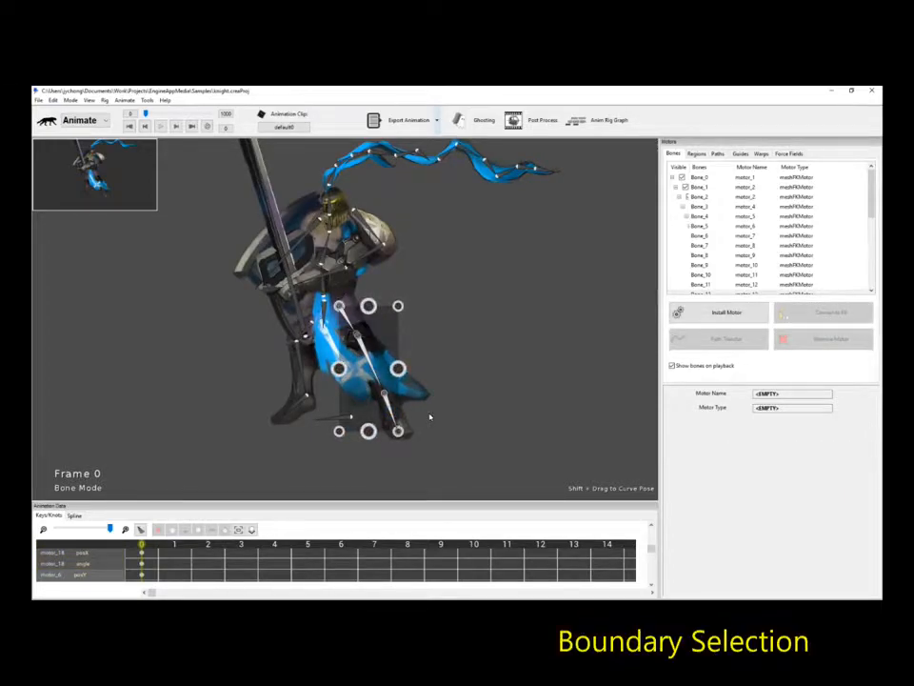
pyautogui.click(434, 401)
pyautogui.moveTo(469, 462); pyautogui.dragTo(338, 303)
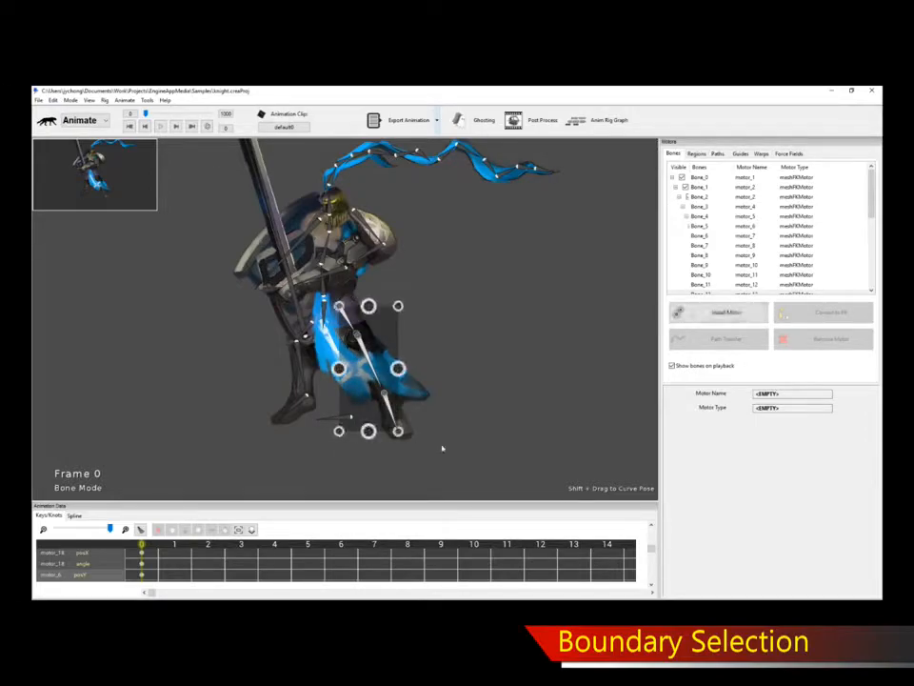
pyautogui.click(419, 329)
pyautogui.click(345, 317)
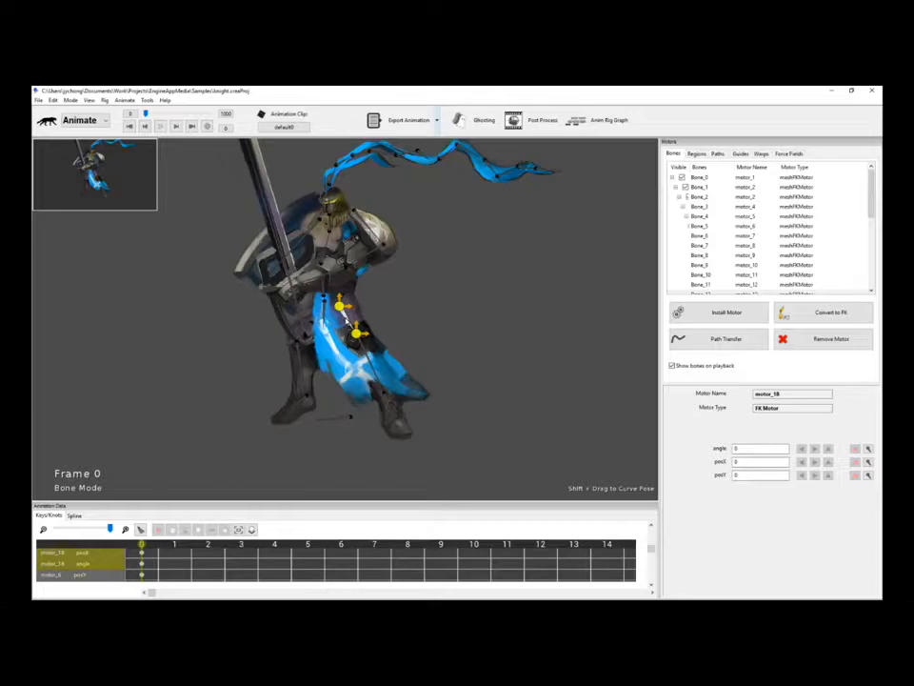
# Try Ctrl+M child selection on motor_18 and motor_6, then double-click the thigh bone to select its chain.
pyautogui.hotkey('ctrl', 'm')
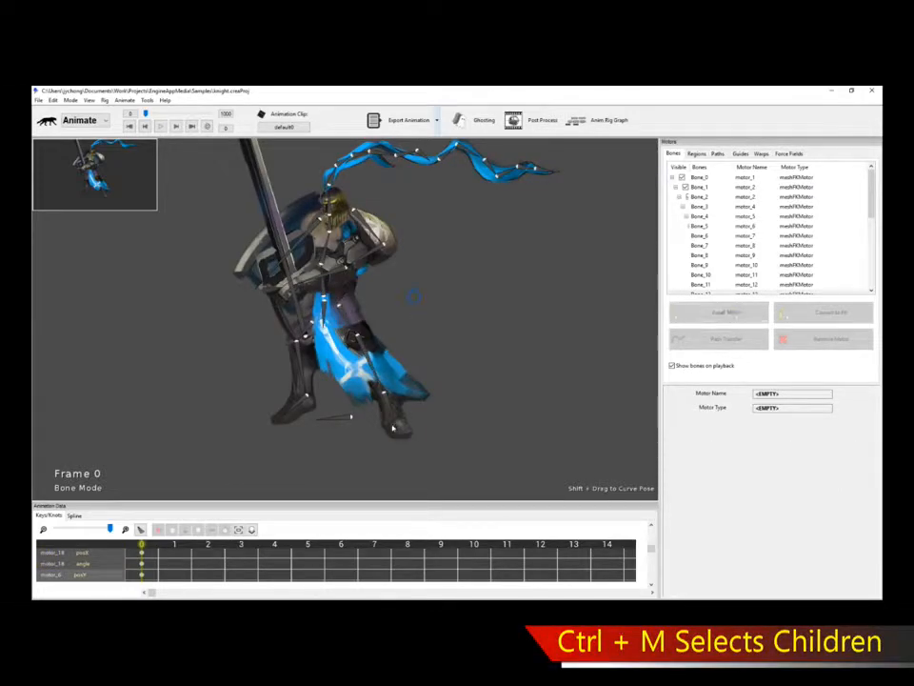
pyautogui.click(393, 419)
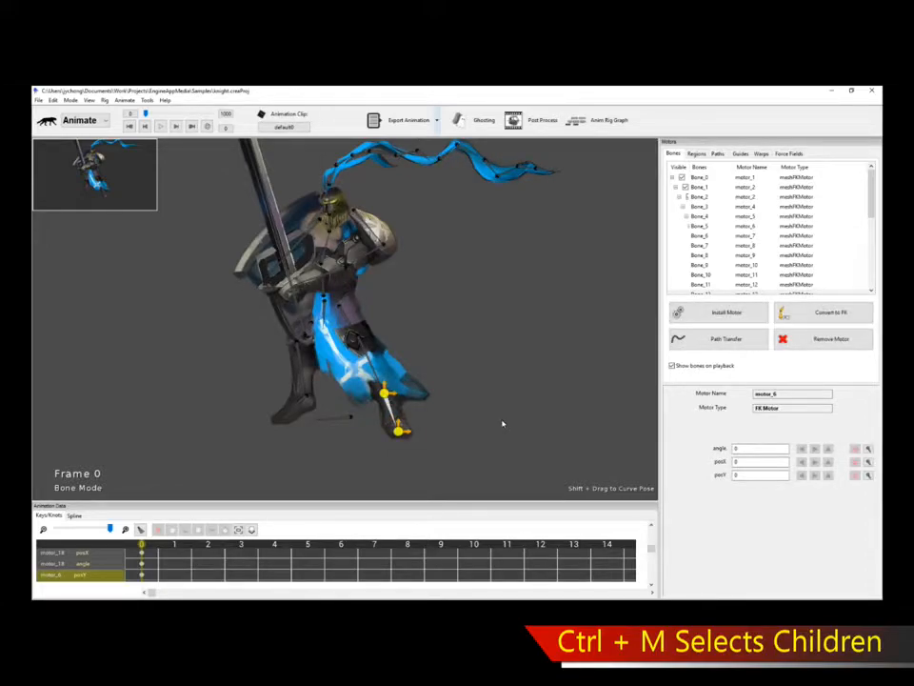
pyautogui.hotkey('ctrl', 'm')
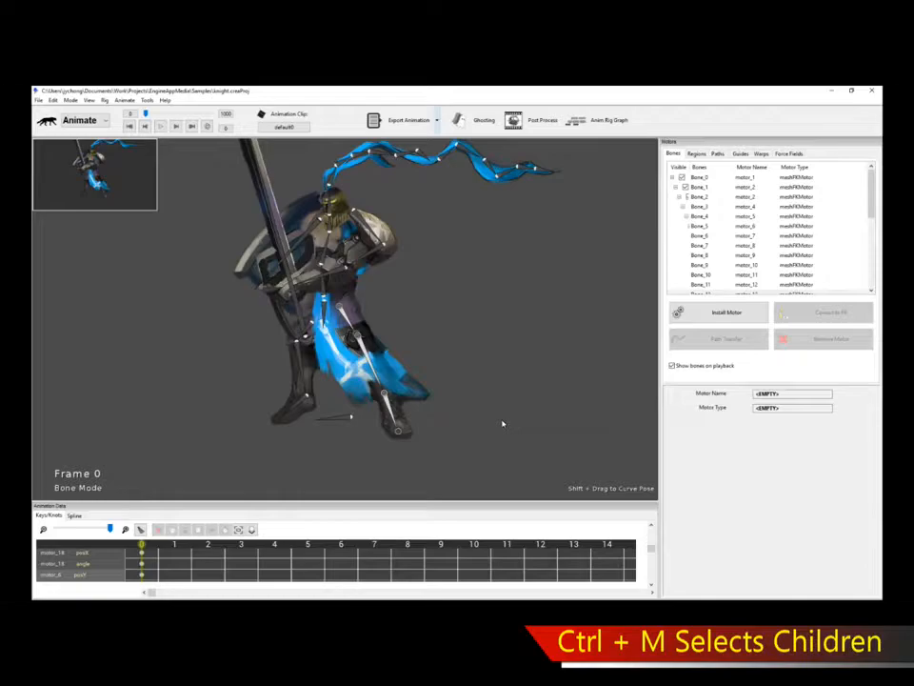
pyautogui.click(503, 424)
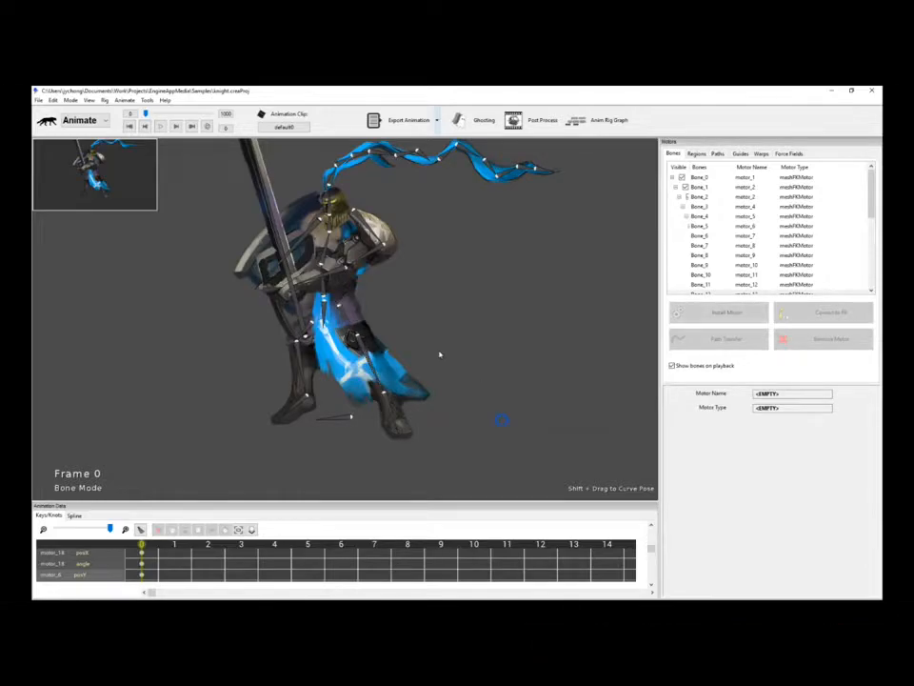
pyautogui.click(346, 324)
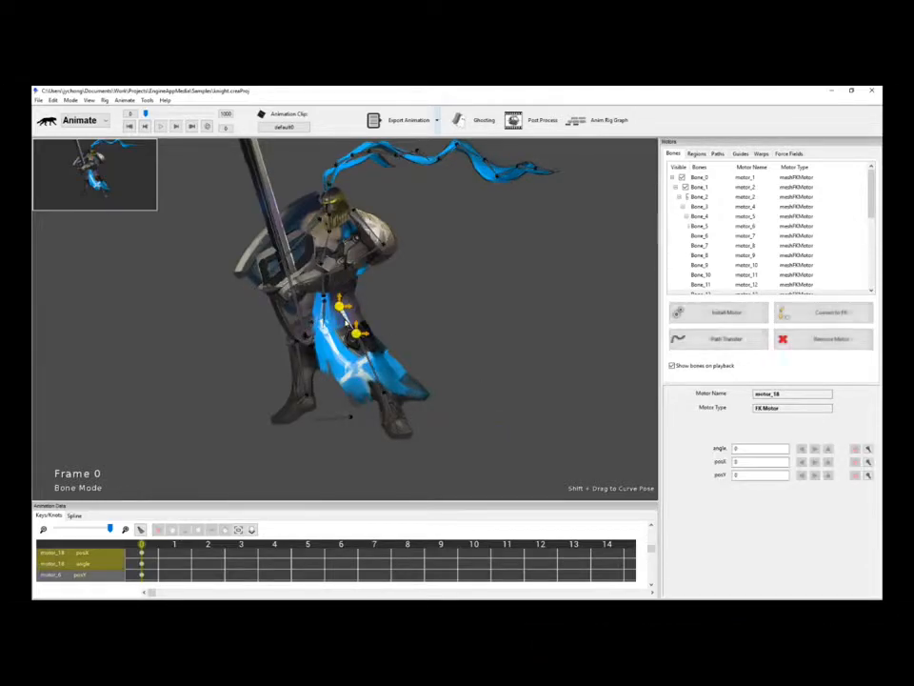
pyautogui.doubleClick(346, 324)
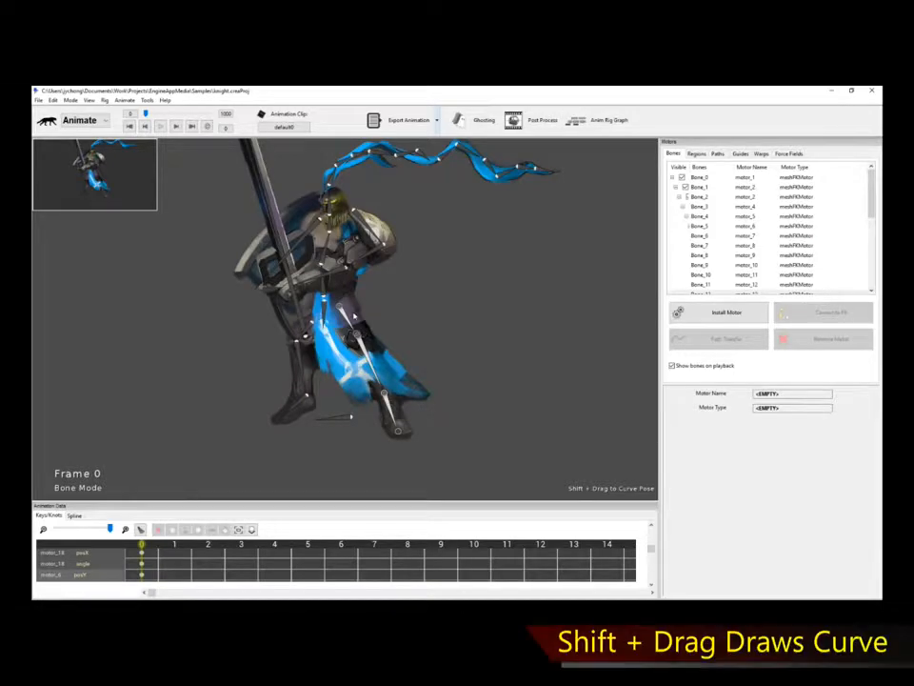
# Curve-pose the leg bone chain into a swung shape at frame 0.
pyautogui.moveTo(411, 334)
pyautogui.mouseDown()
pyautogui.moveTo(441, 406)
pyautogui.moveTo(409, 471)
pyautogui.mouseUp()
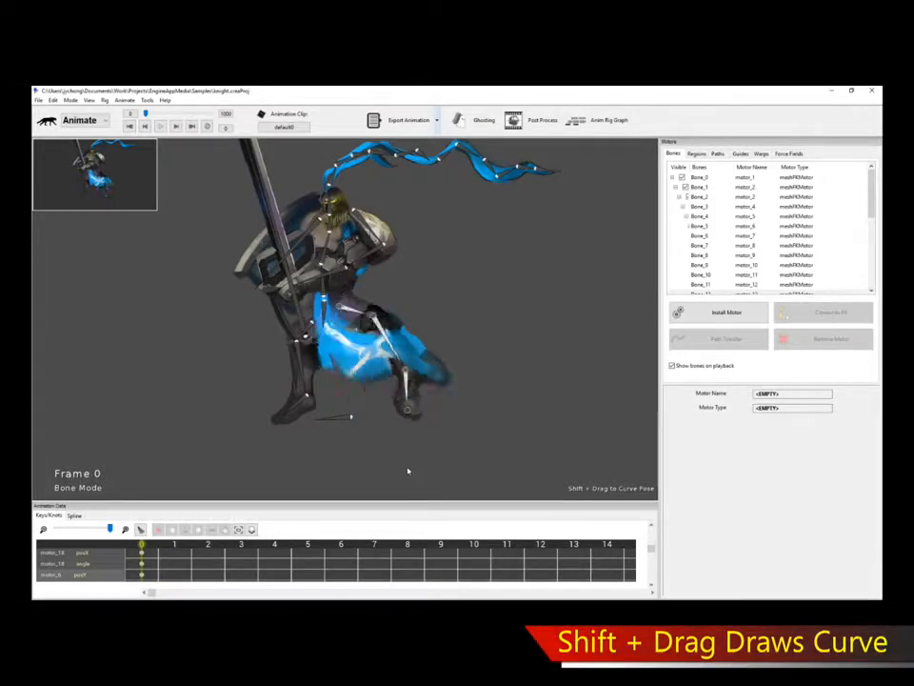
pyautogui.moveTo(397, 406); pyautogui.dragTo(312, 438)
pyautogui.moveTo(404, 389); pyautogui.dragTo(438, 302)
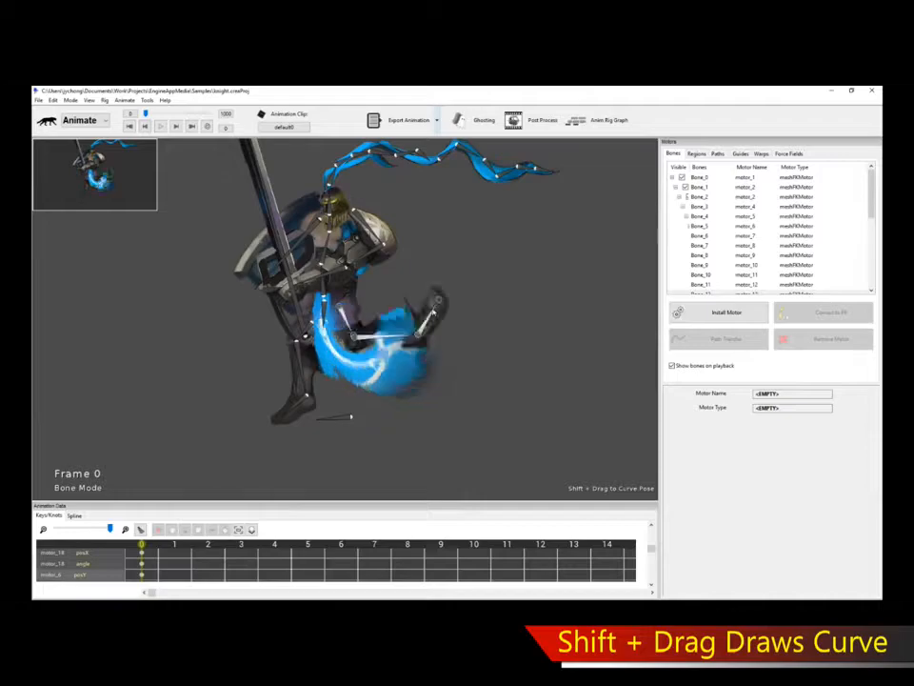
pyautogui.moveTo(448, 365); pyautogui.dragTo(450, 332)
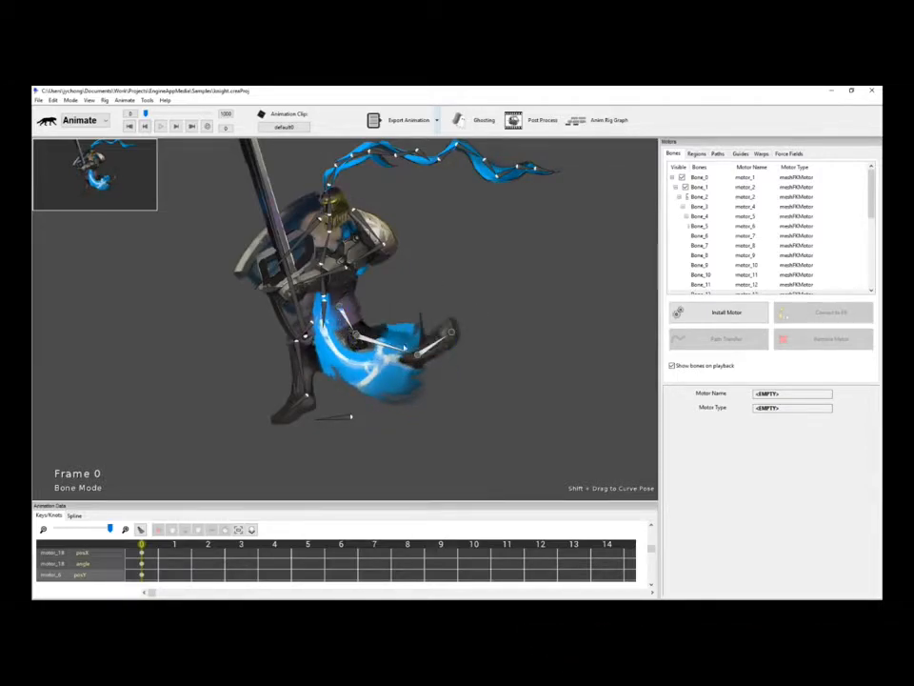
pyautogui.moveTo(458, 286); pyautogui.dragTo(446, 376)
pyautogui.moveTo(405, 409); pyautogui.dragTo(404, 404)
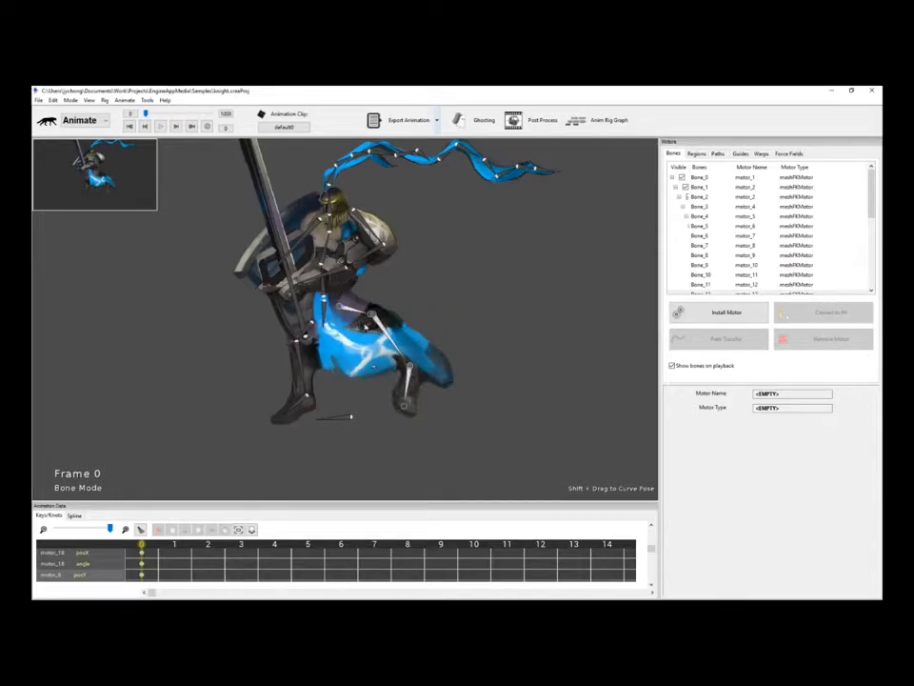
pyautogui.moveTo(348, 428); pyautogui.dragTo(349, 420)
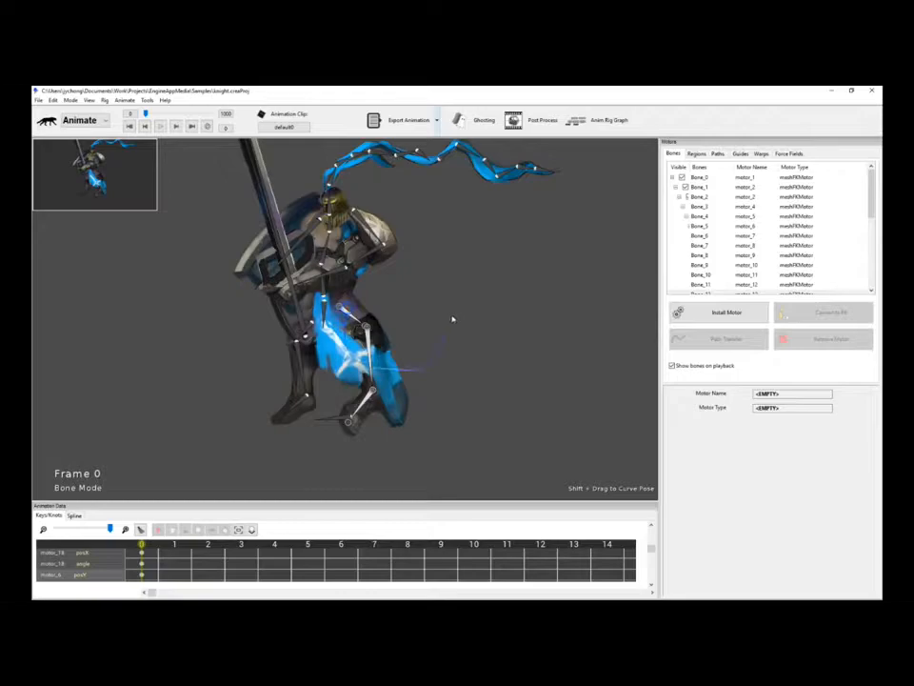
pyautogui.moveTo(454, 319); pyautogui.dragTo(381, 315)
pyautogui.moveTo(451, 279); pyautogui.dragTo(445, 279)
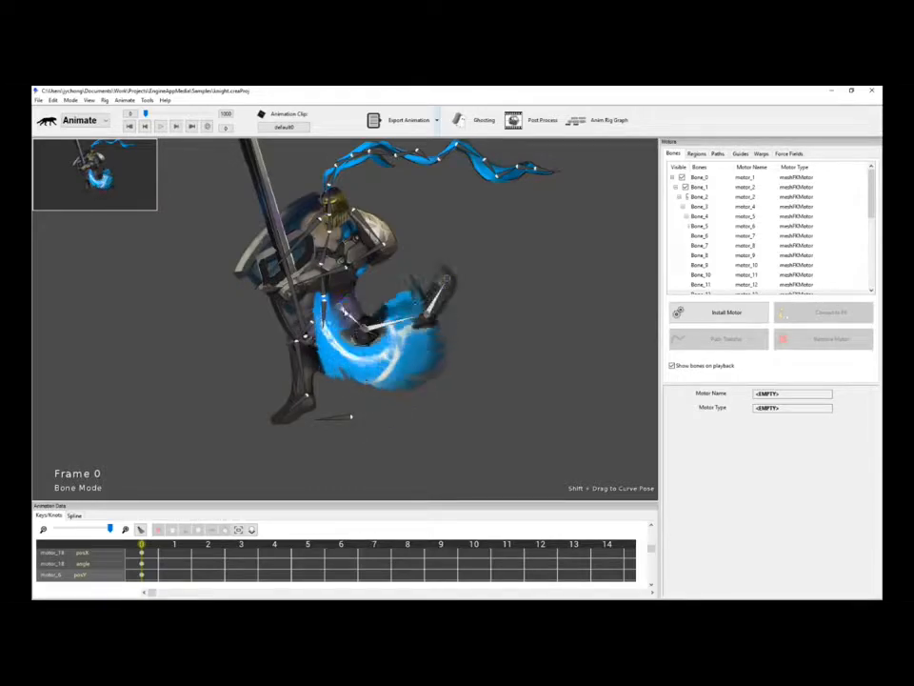
pyautogui.moveTo(431, 369); pyautogui.dragTo(413, 413)
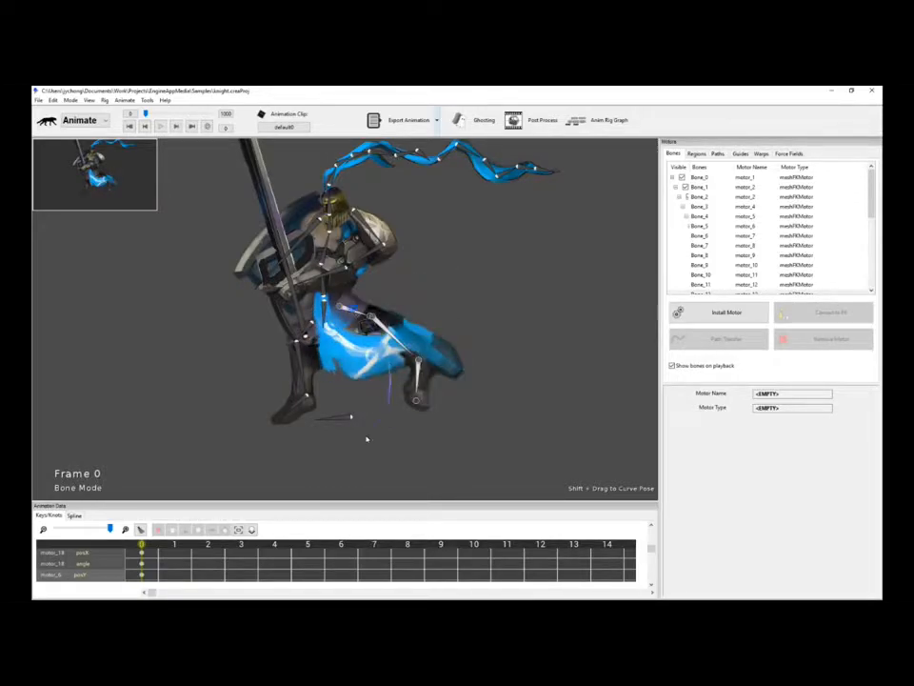
pyautogui.moveTo(367, 438); pyautogui.dragTo(369, 428)
pyautogui.moveTo(232, 396); pyautogui.dragTo(265, 409)
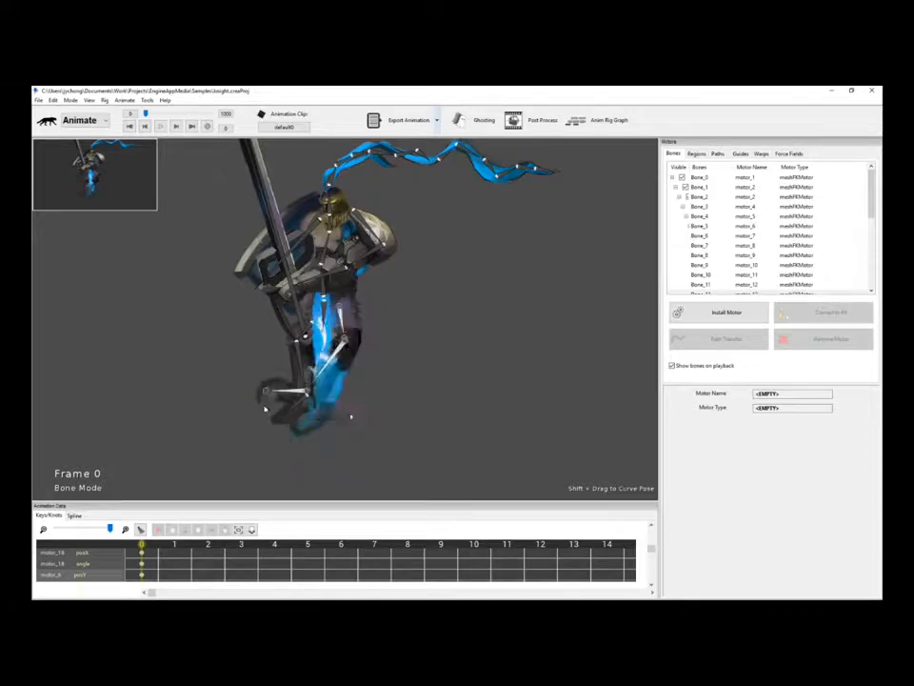
pyautogui.moveTo(416, 385); pyautogui.dragTo(424, 383)
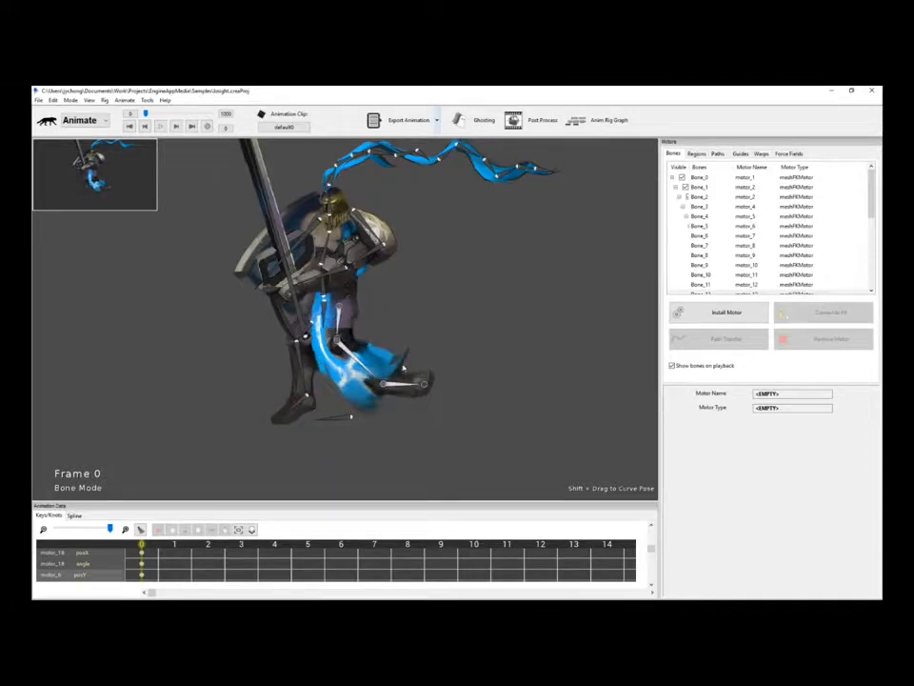
# Key the leg chain curved upward at frame 10 and step frames to preview the swing.
pyautogui.click(483, 545)
pyautogui.moveTo(462, 328); pyautogui.dragTo(466, 369)
pyautogui.press('Left')
pyautogui.press('Left')
pyautogui.press('Left')
pyautogui.press('Left')
pyautogui.press('Left')
pyautogui.press('Left')
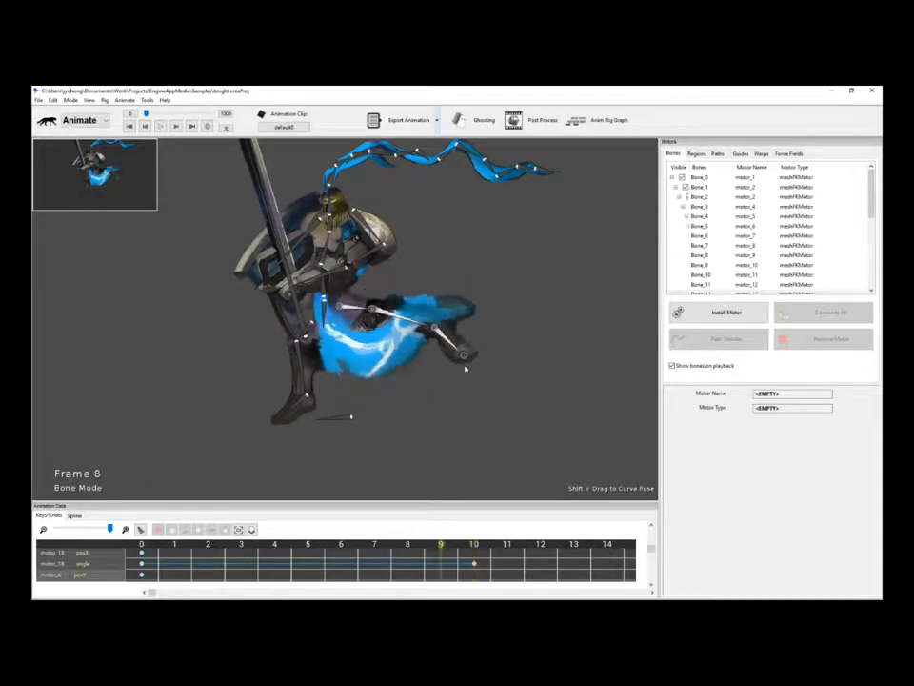
pyautogui.press('Left')
pyautogui.press('Left')
pyautogui.press('Left')
pyautogui.press('Right')
pyautogui.press('Right')
pyautogui.press('Right')
pyautogui.press('Right')
pyautogui.press('Right')
pyautogui.press('Right')
pyautogui.press('Right')
pyautogui.press('Right')
pyautogui.press('Right')
pyautogui.press('Left')
pyautogui.press('Left')
pyautogui.press('Left')
pyautogui.press('Left')
pyautogui.press('Left')
pyautogui.press('Left')
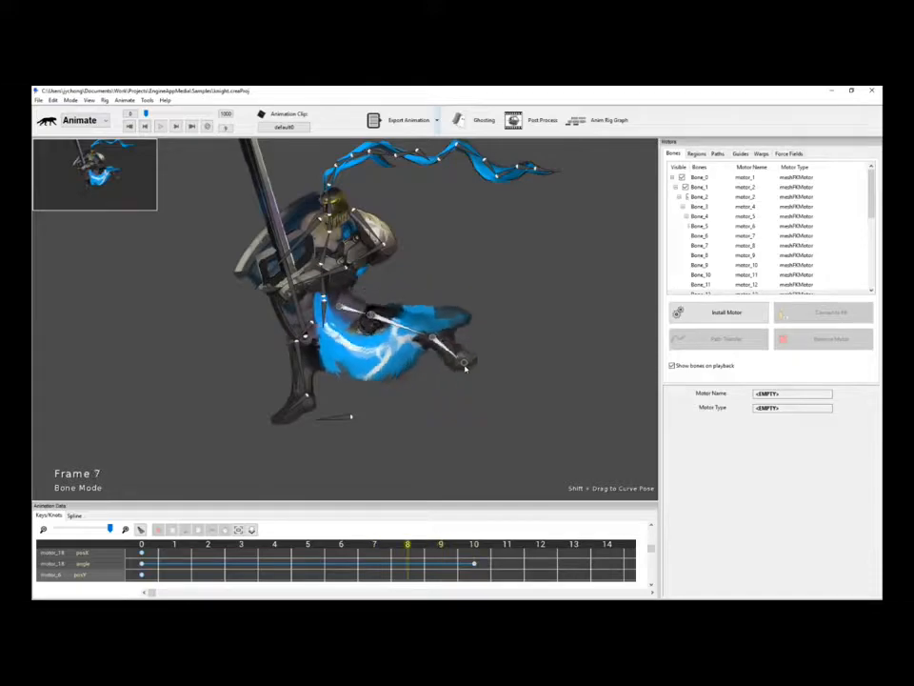
pyautogui.press('Left')
pyautogui.press('Left')
pyautogui.press('Left')
pyautogui.press('Left')
pyautogui.press('Right')
pyautogui.press('Right')
pyautogui.press('Left')
pyautogui.press('Left')
# Remove all motors to clear the leg-chain animation.
pyautogui.click(422, 384)
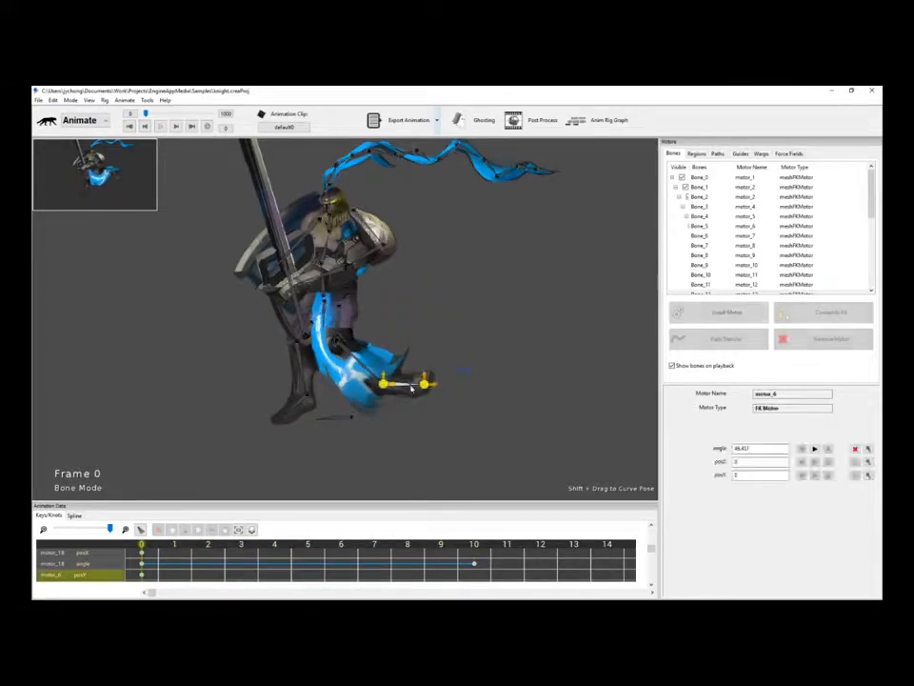
pyautogui.click(829, 339)
pyautogui.click(834, 357)
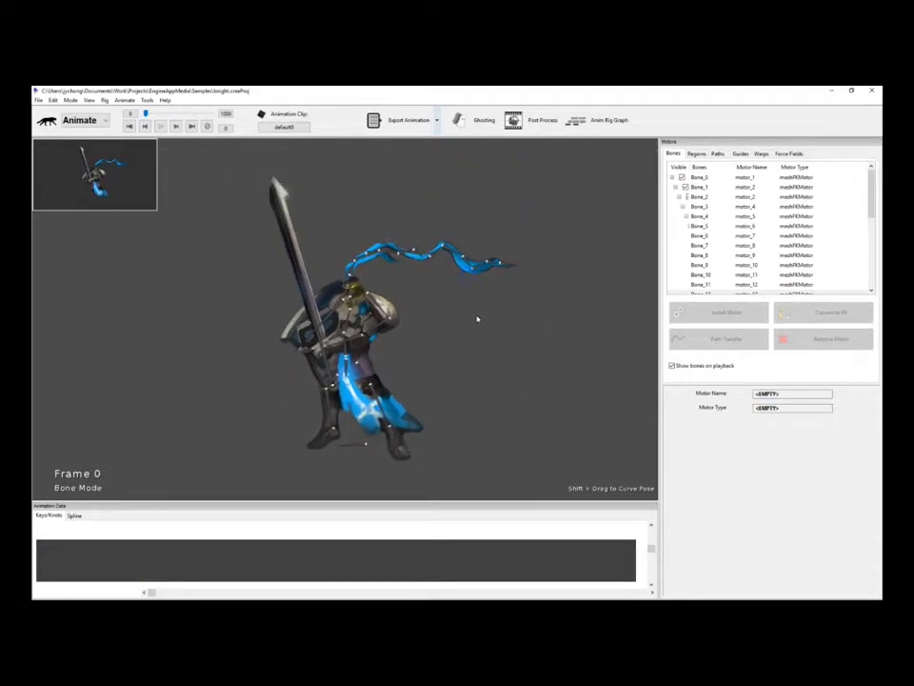
# Marquee-select the whole knight to bring up the stretch/skew/squash box.
pyautogui.moveTo(227, 155); pyautogui.dragTo(575, 464)
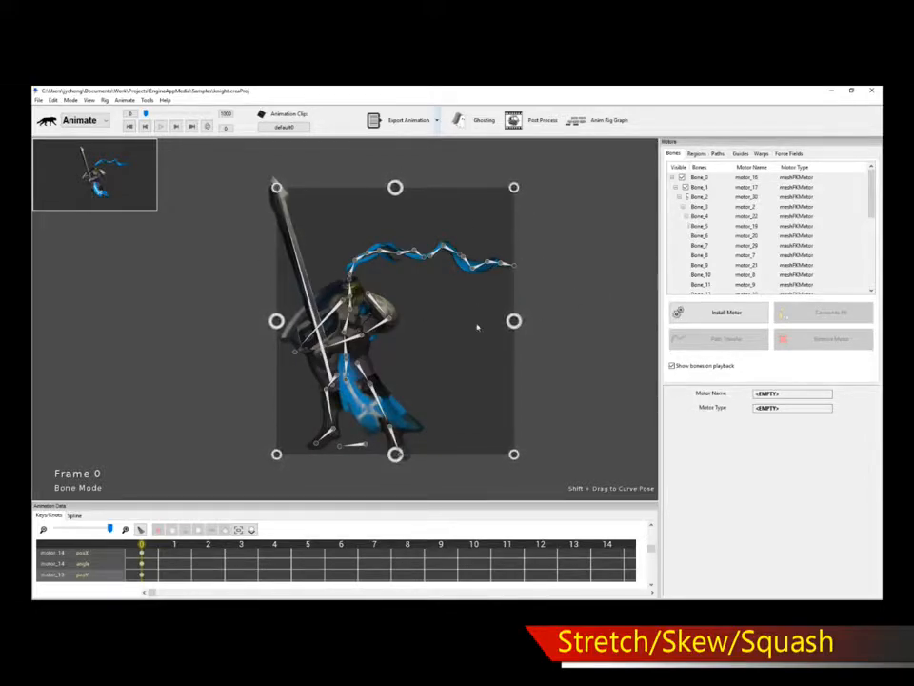
# Drag the deform box's top edge, right edge and corners to skew and slant the knight mesh.
pyautogui.moveTo(514, 188); pyautogui.dragTo(466, 183)
pyautogui.moveTo(489, 319); pyautogui.dragTo(551, 321)
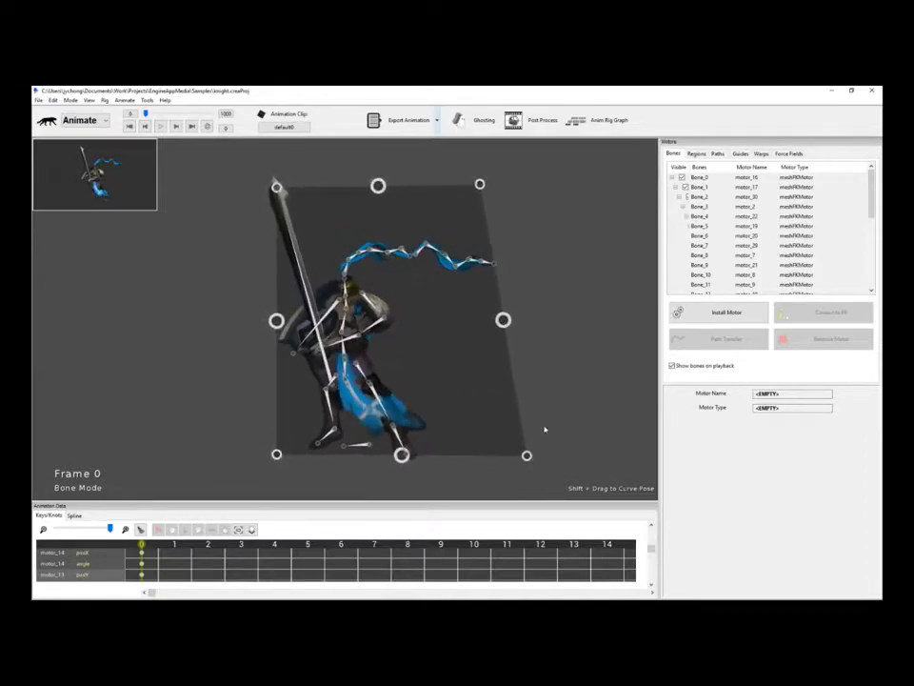
pyautogui.moveTo(526, 457)
pyautogui.mouseDown()
pyautogui.moveTo(452, 341)
pyautogui.moveTo(537, 454)
pyautogui.moveTo(506, 398)
pyautogui.moveTo(566, 463)
pyautogui.moveTo(520, 384)
pyautogui.moveTo(566, 457)
pyautogui.moveTo(508, 424)
pyautogui.moveTo(596, 424)
pyautogui.moveTo(537, 466)
pyautogui.moveTo(535, 447)
pyautogui.mouseUp()
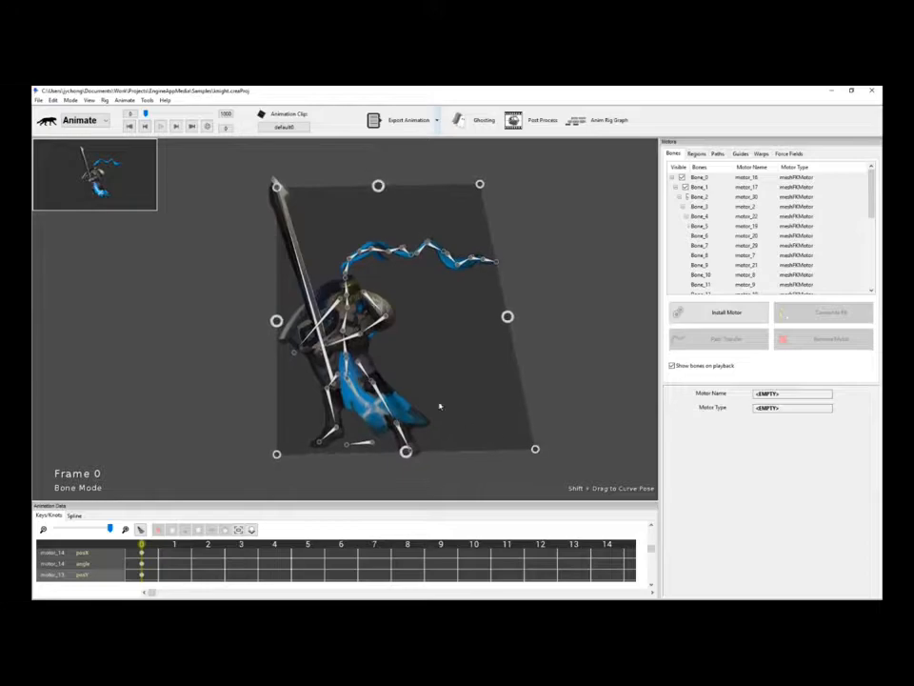
pyautogui.scroll(2, 422, 368)
pyautogui.scroll(-3, 494, 350)
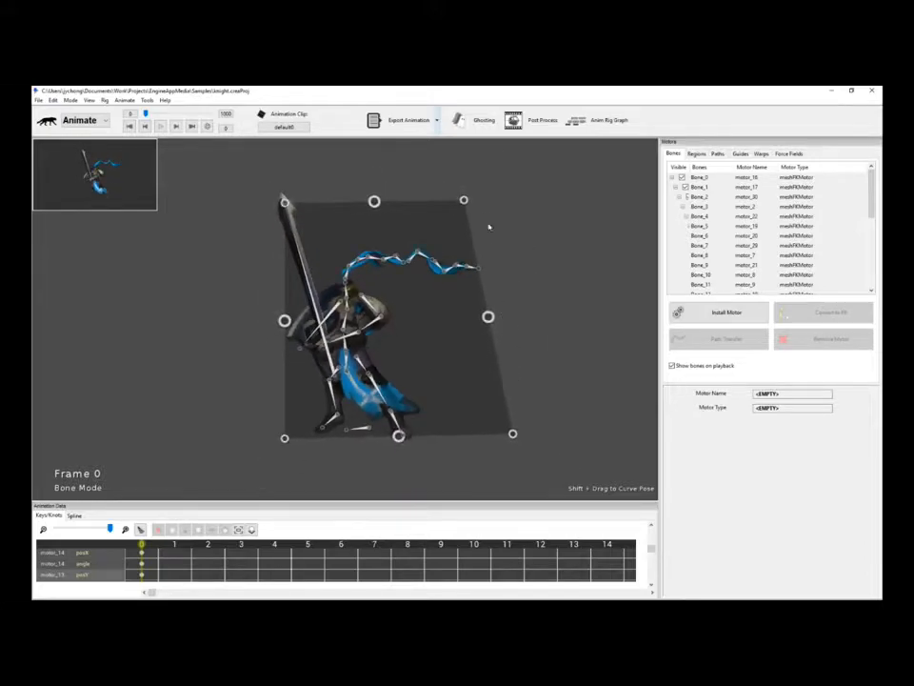
pyautogui.moveTo(470, 205); pyautogui.dragTo(526, 228)
pyautogui.moveTo(519, 330); pyautogui.dragTo(457, 324)
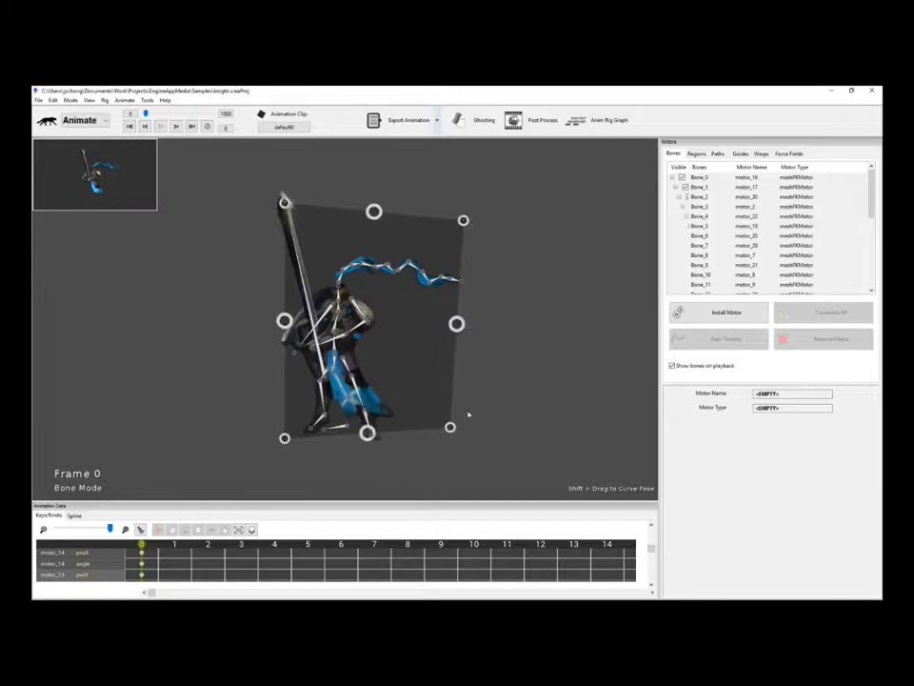
pyautogui.moveTo(450, 427); pyautogui.dragTo(384, 432)
# At frame 10, reselect the knight, stretch it wider, and scrub to preview the morph.
pyautogui.click(469, 432)
pyautogui.click(475, 545)
pyautogui.moveTo(231, 174); pyautogui.dragTo(600, 411)
pyautogui.moveTo(521, 305); pyautogui.dragTo(629, 294)
pyautogui.click(370, 464)
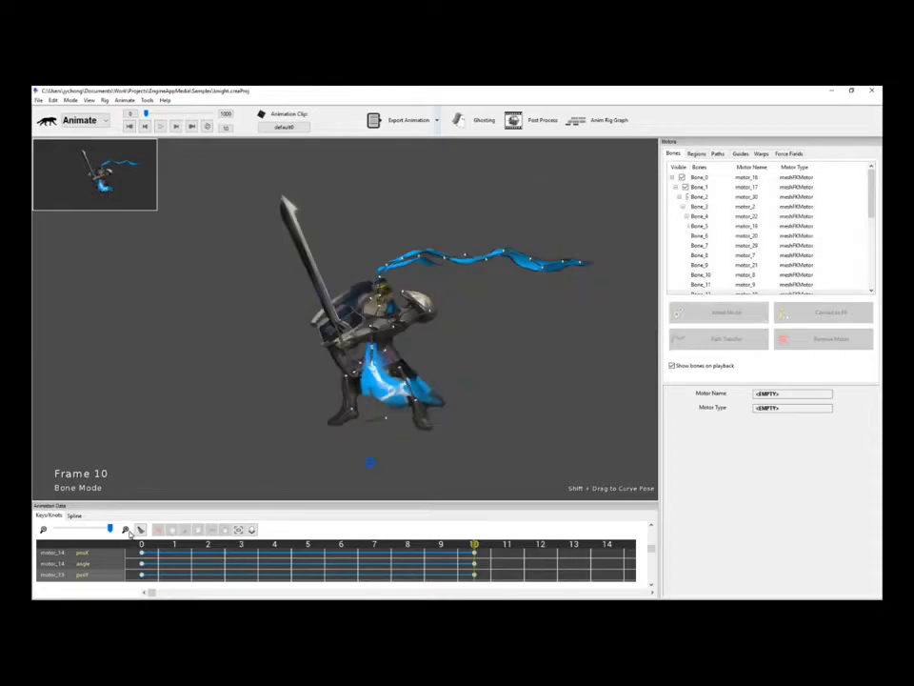
pyautogui.moveTo(141, 545); pyautogui.dragTo(166, 539)
# Select motor_13 and remove all motors to clear the skew animation.
pyautogui.click(483, 265)
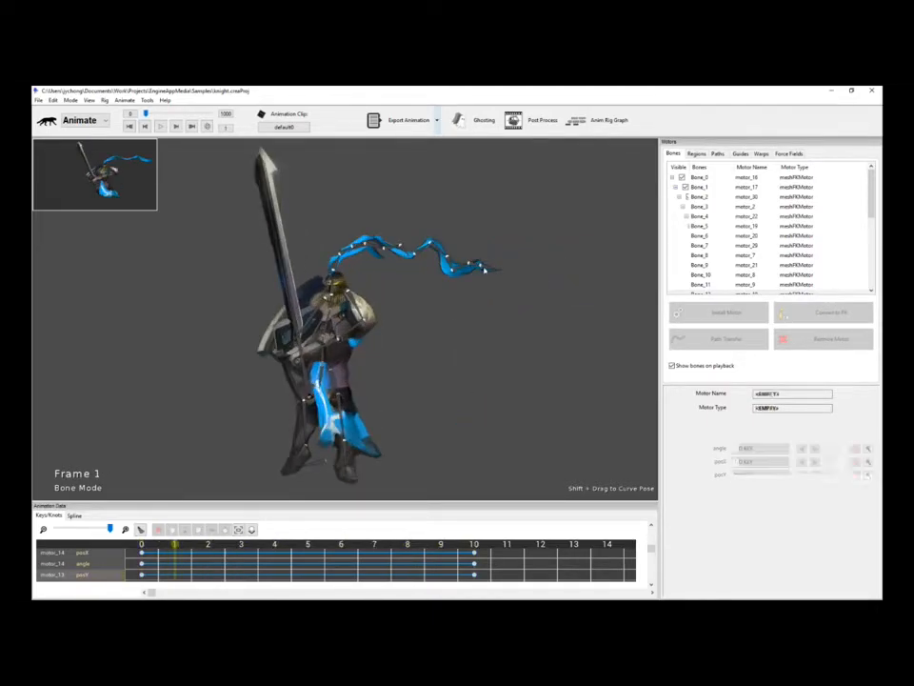
pyautogui.click(813, 341)
pyautogui.click(816, 359)
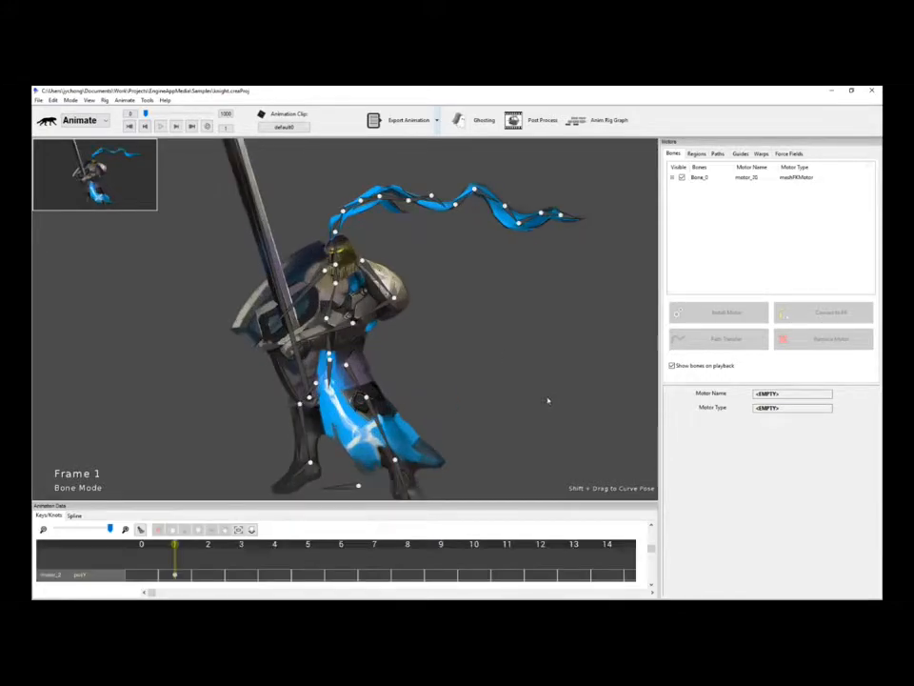
# Pan the view so the knight sits higher, framing his legs and blue cloth.
pyautogui.moveTo(547, 400)
pyautogui.mouseDown()
pyautogui.moveTo(570, 359)
pyautogui.moveTo(563, 331)
pyautogui.moveTo(508, 347)
pyautogui.mouseUp()
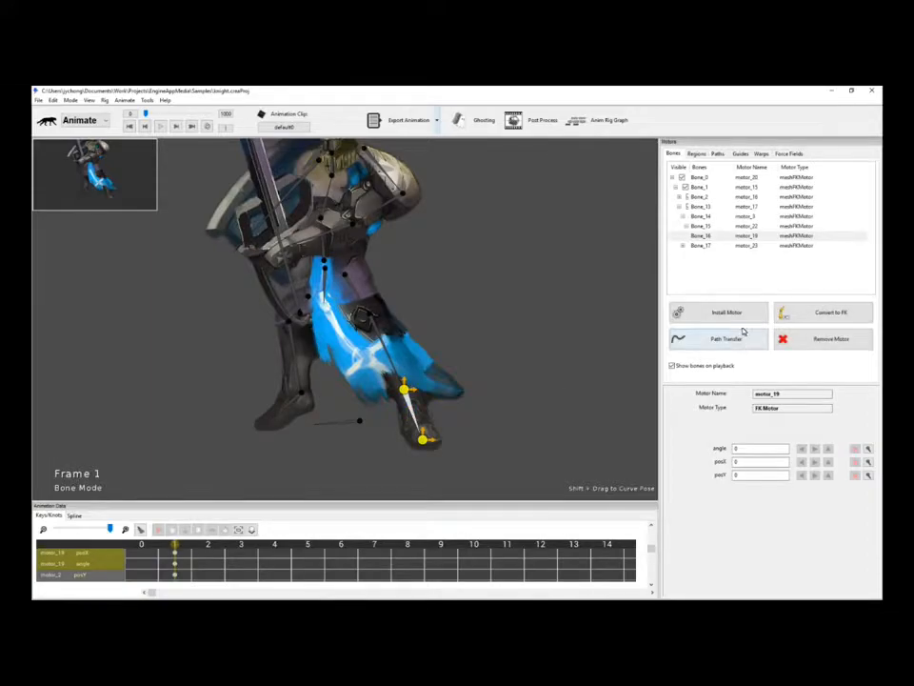
# Install a Free FK Motor on the cloth bone and swing its end down and left.
pyautogui.click(744, 316)
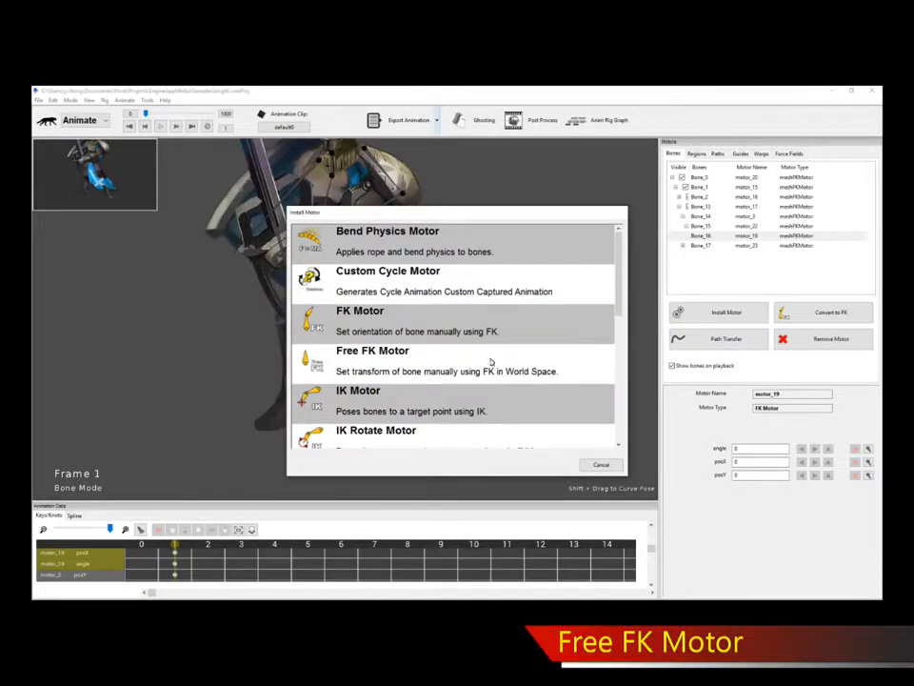
pyautogui.click(362, 357)
pyautogui.doubleClick(362, 357)
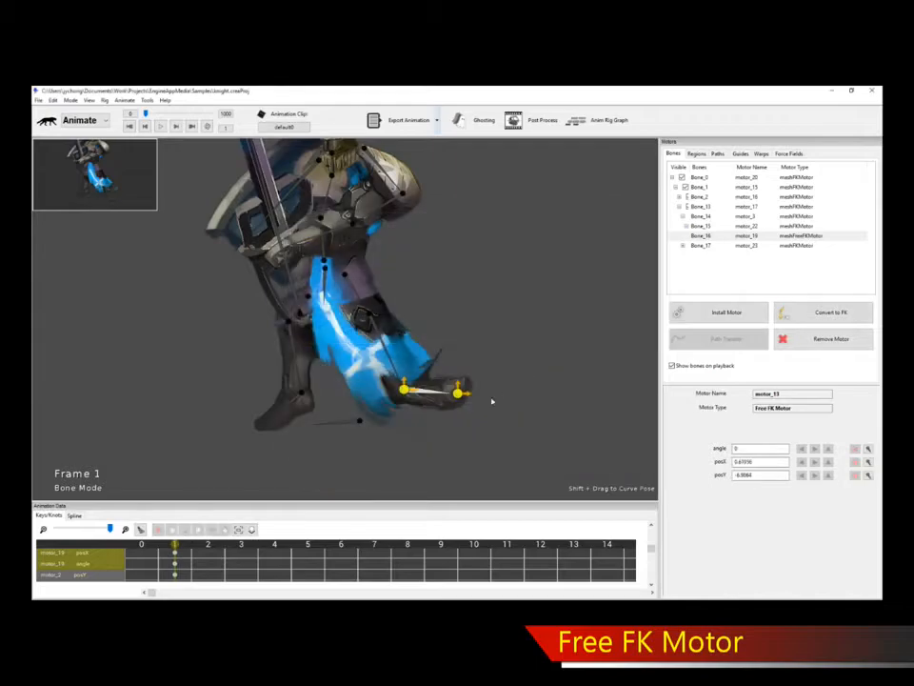
pyautogui.moveTo(459, 397); pyautogui.dragTo(405, 437)
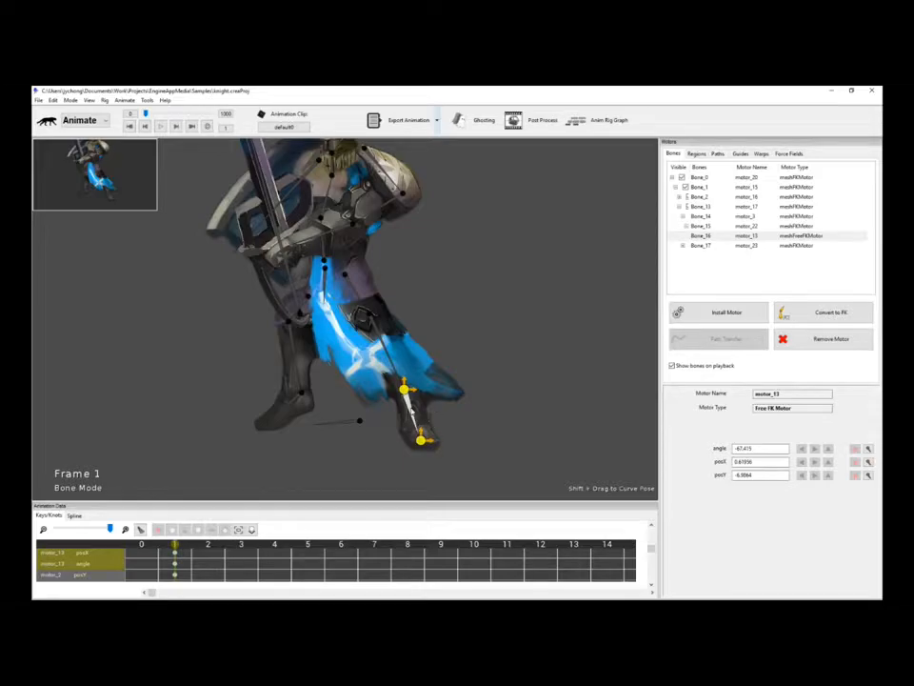
# Inspect the leg bones' motors, ending on the shin bone Bone_15's FK motor_22.
pyautogui.click(501, 399)
pyautogui.moveTo(454, 332)
pyautogui.mouseDown()
pyautogui.moveTo(445, 341)
pyautogui.moveTo(485, 335)
pyautogui.mouseUp()
pyautogui.scroll(2, 495, 336)
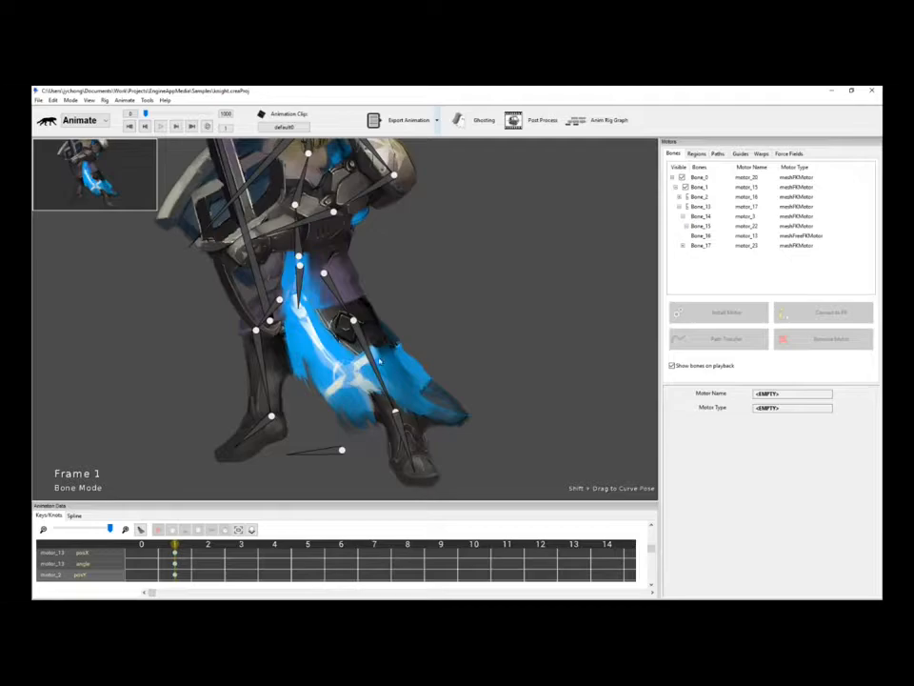
pyautogui.click(379, 361)
pyautogui.click(400, 433)
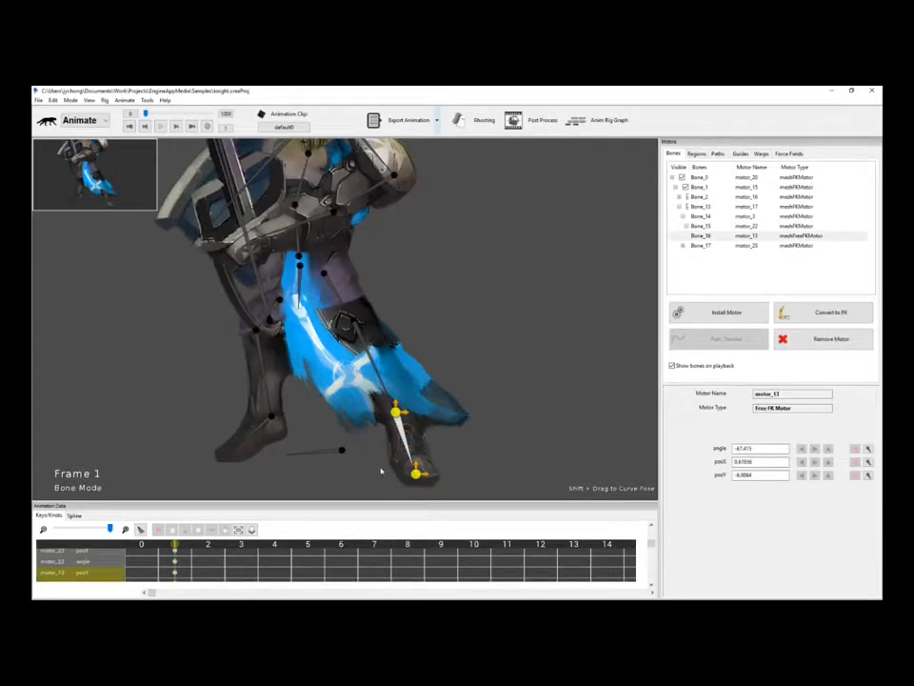
pyautogui.click(382, 379)
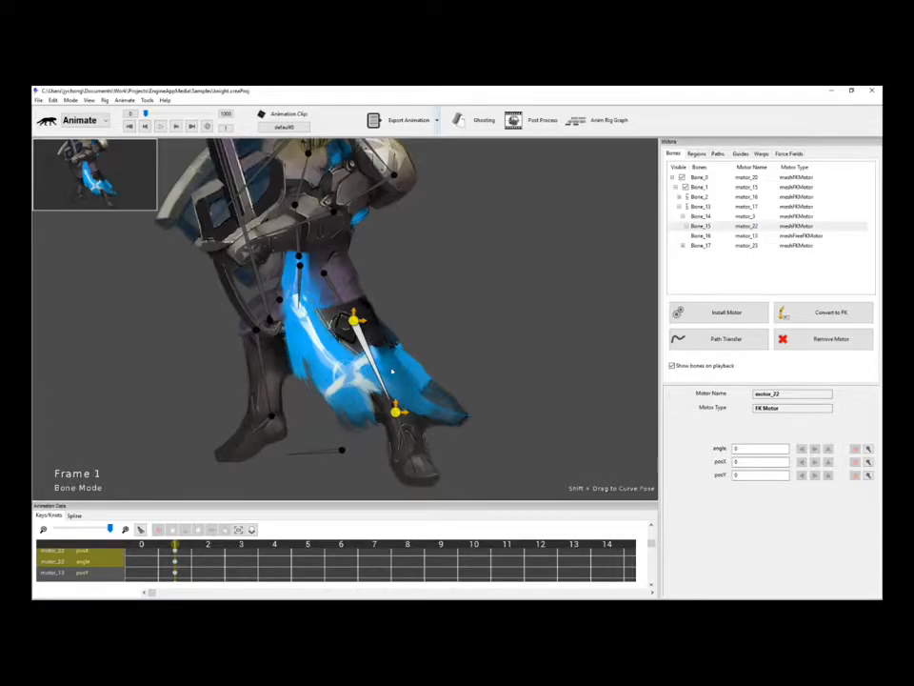
# Try rotating the thigh and foot bones at frame 1 to see the cloth bend.
pyautogui.click(347, 308)
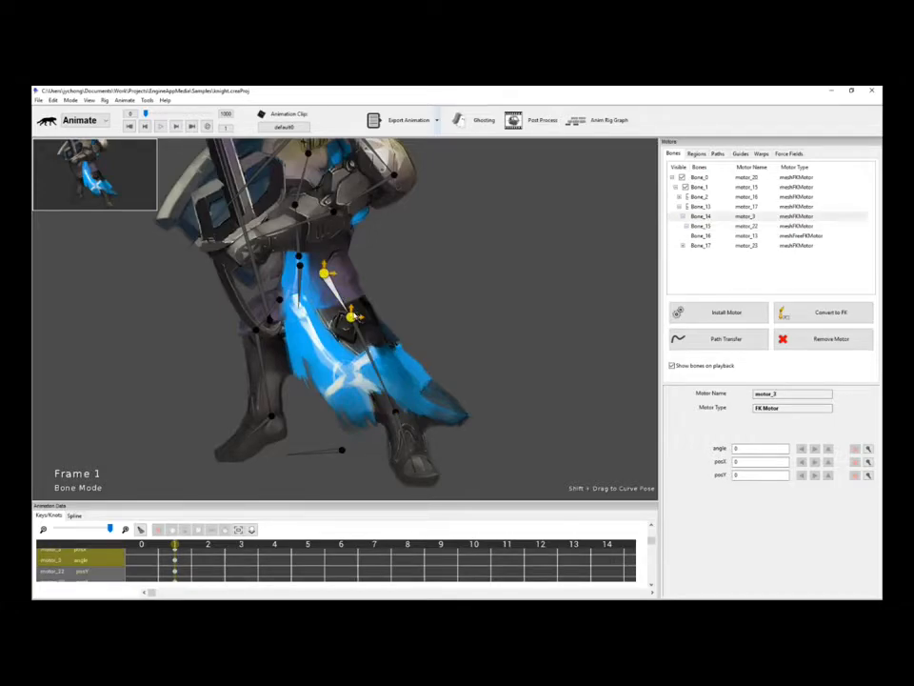
pyautogui.moveTo(352, 322); pyautogui.dragTo(385, 328)
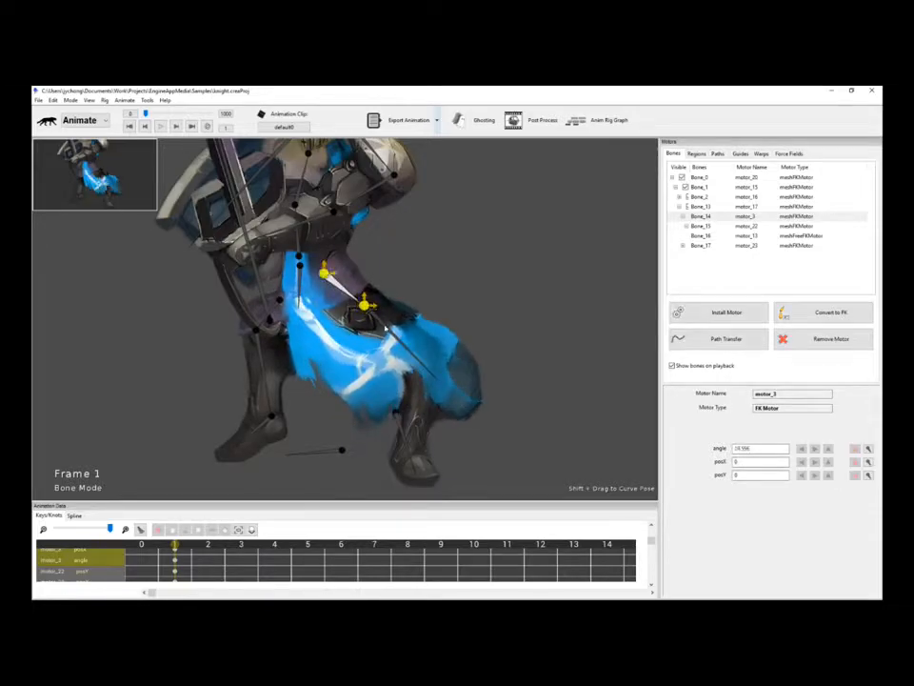
pyautogui.click(386, 327)
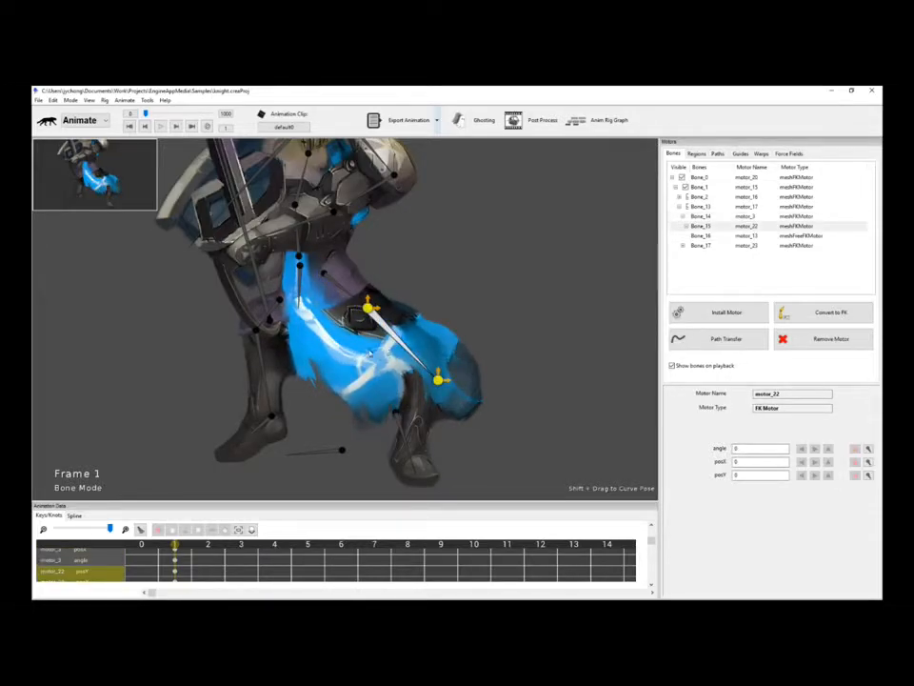
pyautogui.click(336, 284)
pyautogui.moveTo(368, 308)
pyautogui.mouseDown()
pyautogui.moveTo(369, 300)
pyautogui.moveTo(346, 322)
pyautogui.moveTo(369, 313)
pyautogui.moveTo(351, 317)
pyautogui.mouseUp()
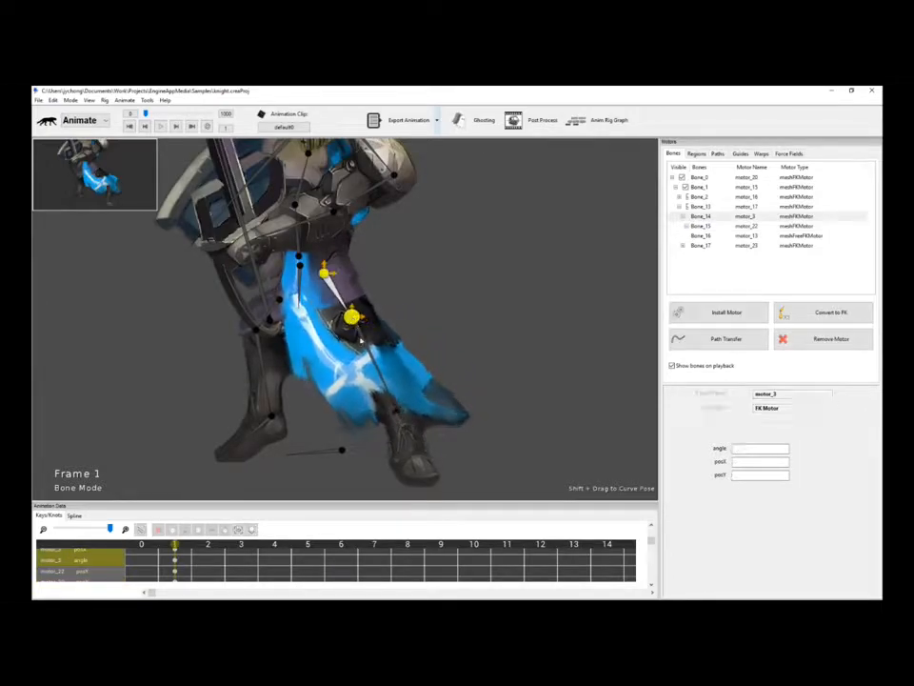
pyautogui.click(399, 423)
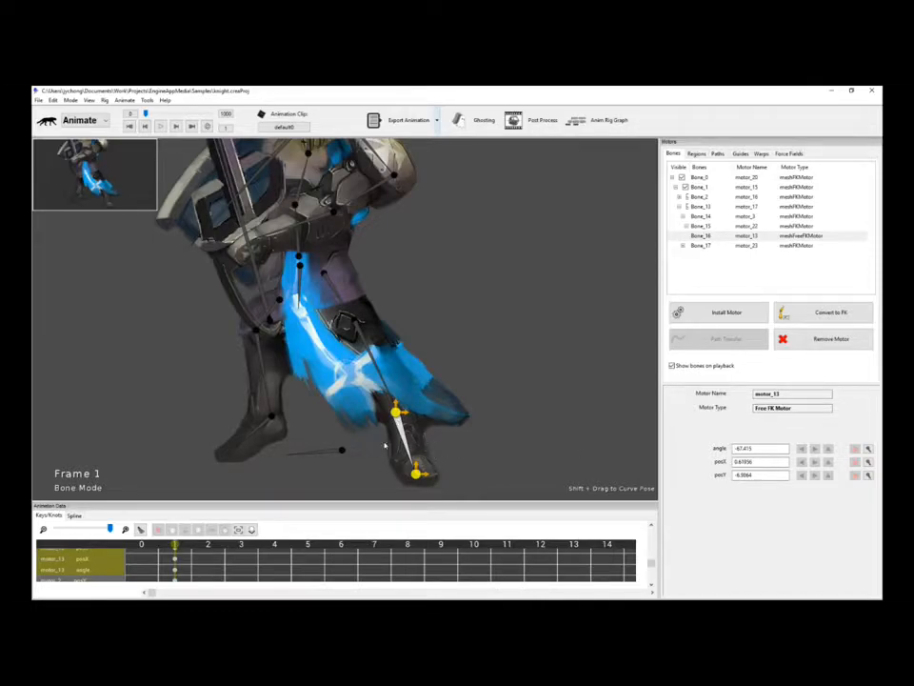
pyautogui.moveTo(415, 473)
pyautogui.mouseDown()
pyautogui.moveTo(394, 473)
pyautogui.moveTo(402, 451)
pyautogui.moveTo(409, 474)
pyautogui.mouseUp()
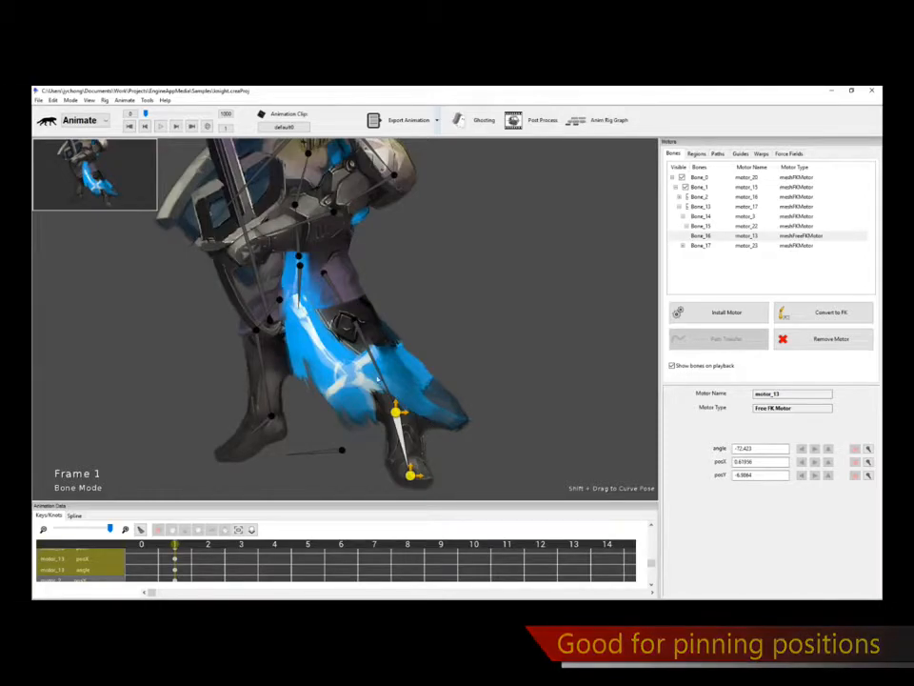
pyautogui.moveTo(397, 413); pyautogui.dragTo(399, 419)
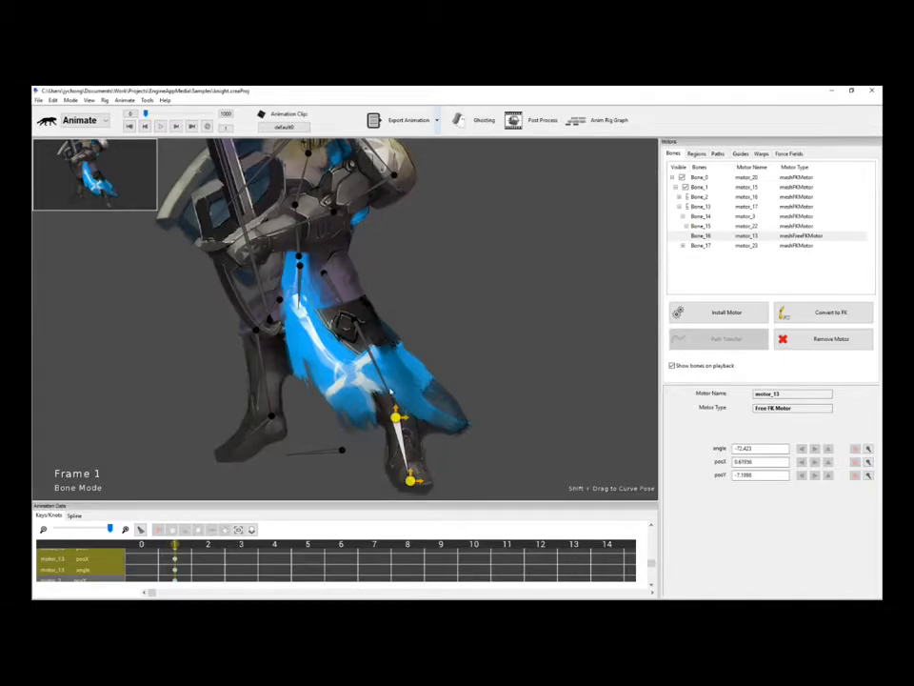
# Swing the thigh and shin, then key the foot swung left at frame 10.
pyautogui.click(389, 392)
pyautogui.click(330, 285)
pyautogui.moveTo(354, 317); pyautogui.dragTo(363, 314)
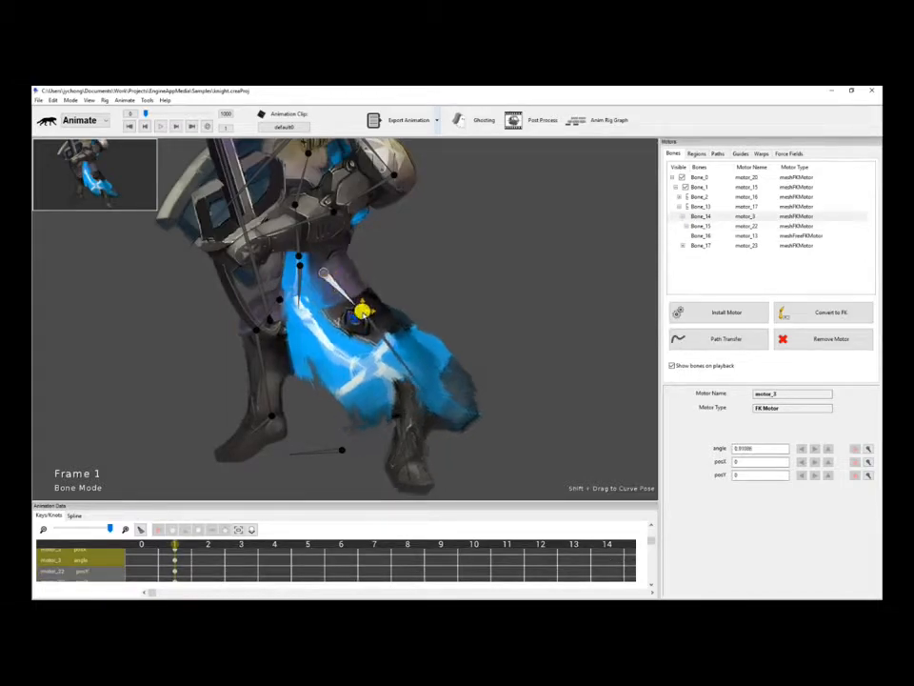
pyautogui.click(398, 428)
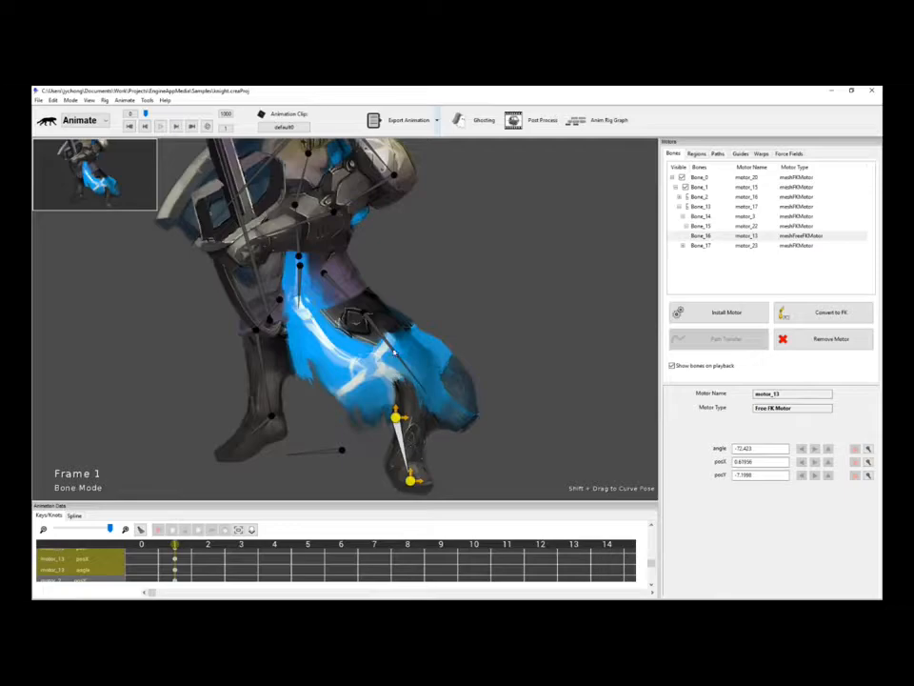
pyautogui.click(416, 381)
pyautogui.moveTo(426, 392); pyautogui.dragTo(389, 410)
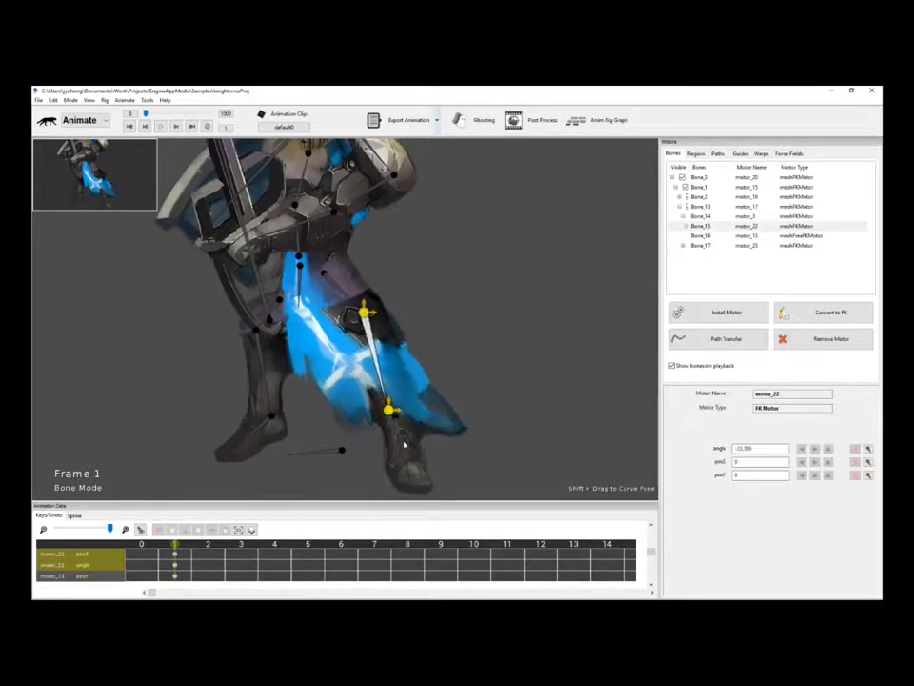
pyautogui.click(404, 445)
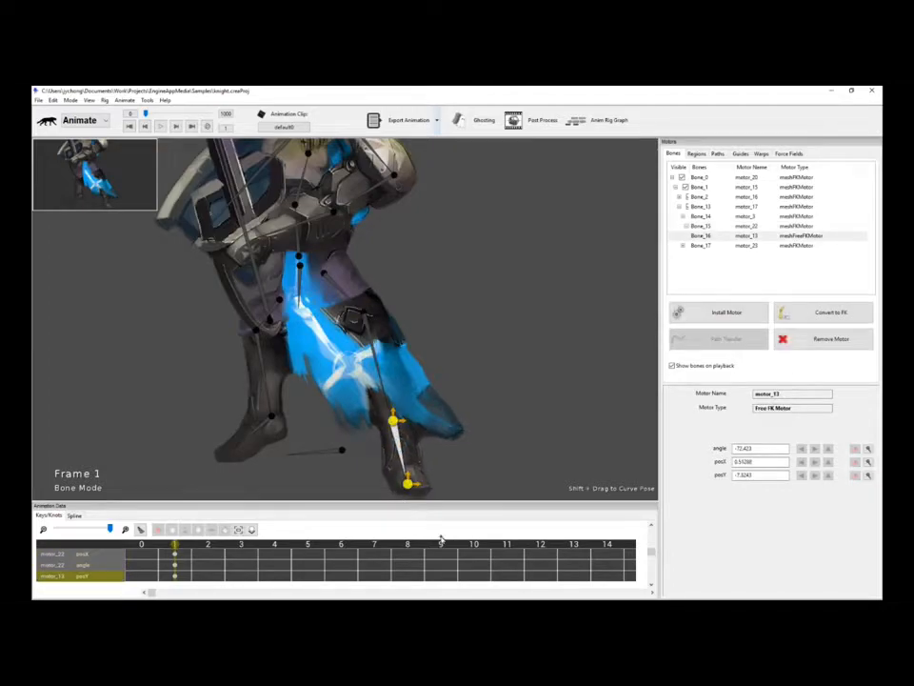
pyautogui.click(474, 544)
pyautogui.moveTo(408, 484); pyautogui.dragTo(340, 481)
# Key the foot at frame 10, preview, and key the shin pointing straight down at frame 6.
pyautogui.moveTo(353, 422); pyautogui.dragTo(355, 421)
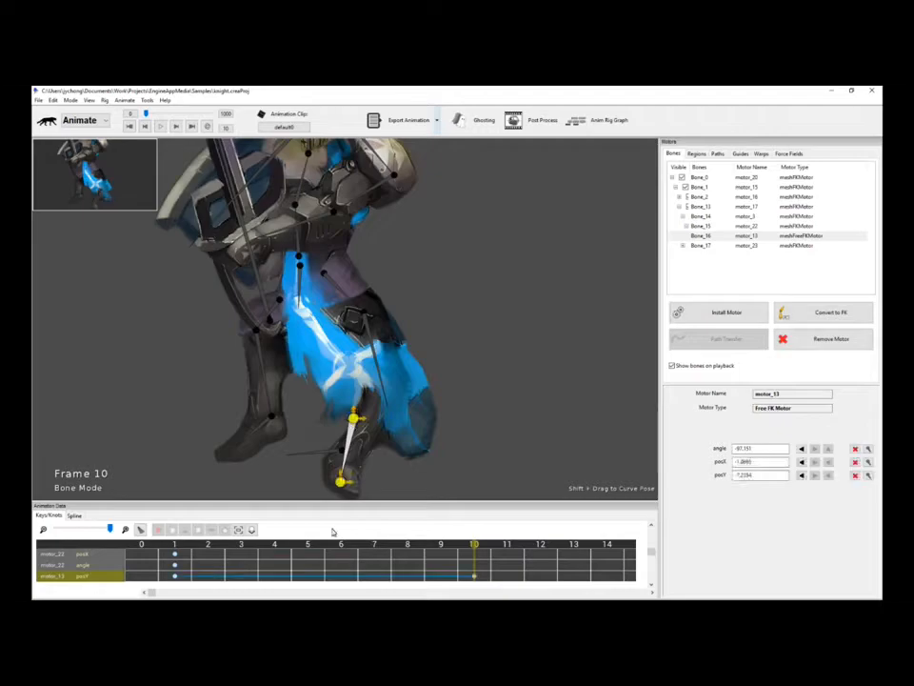
pyautogui.moveTo(179, 545); pyautogui.dragTo(349, 547)
pyautogui.click(385, 393)
pyautogui.moveTo(388, 409); pyautogui.dragTo(362, 415)
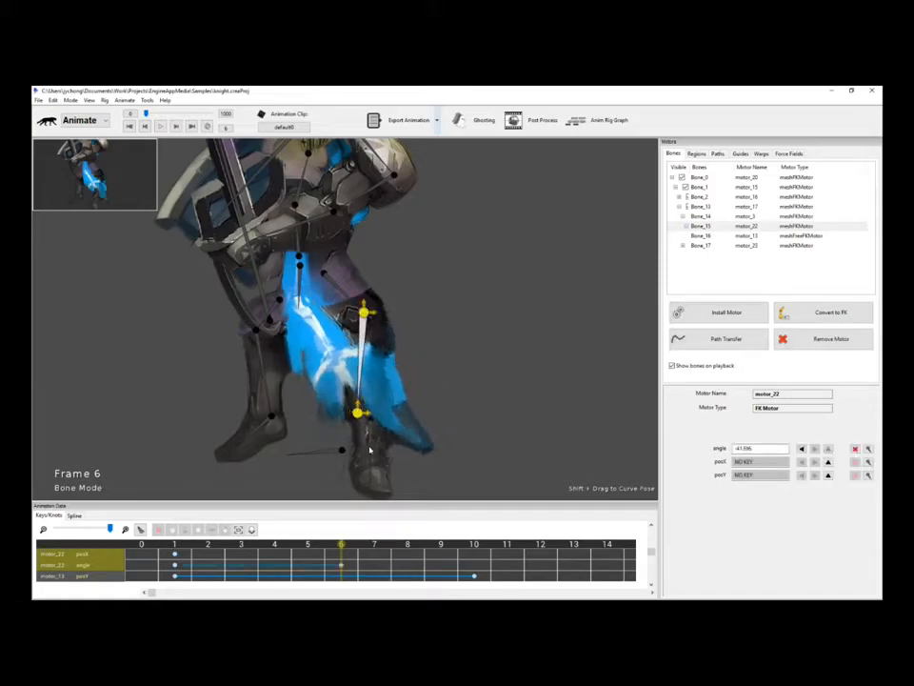
# Select the foot and shin bones together and review the motion from frame 1.
pyautogui.click(370, 423)
pyautogui.click(439, 452)
pyautogui.moveTo(441, 476); pyautogui.dragTo(302, 312)
pyautogui.click(440, 360)
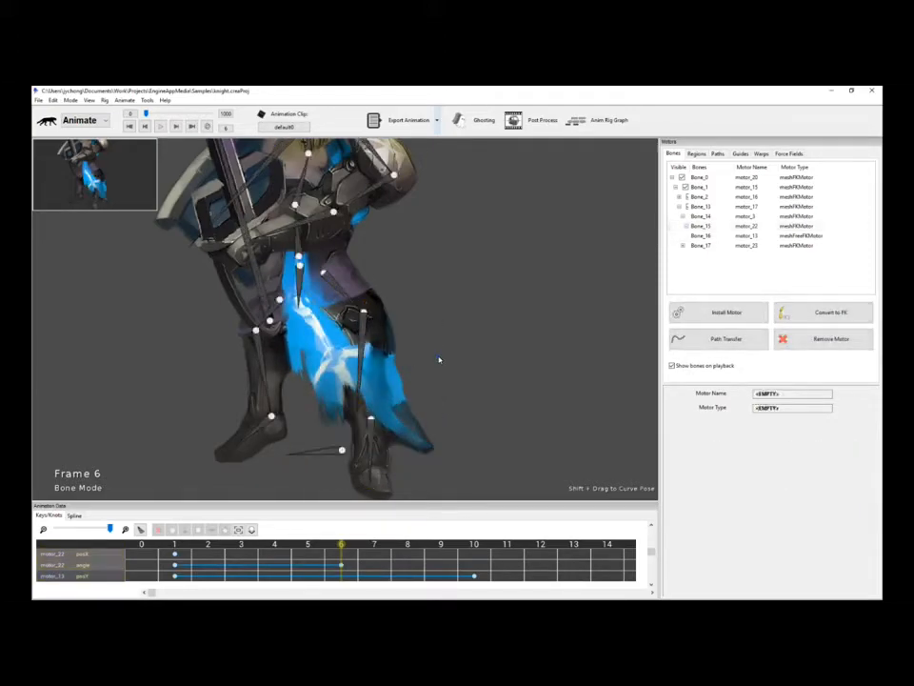
pyautogui.click(373, 436)
pyautogui.keyDown('shift'); pyautogui.click(360, 358); pyautogui.keyUp('shift')
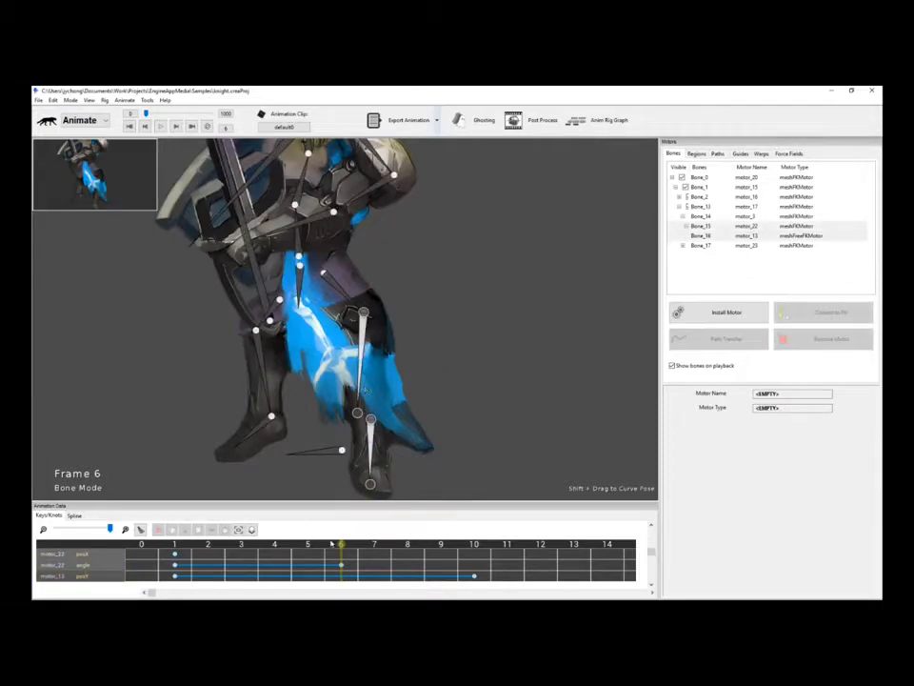
pyautogui.moveTo(341, 543); pyautogui.dragTo(189, 541)
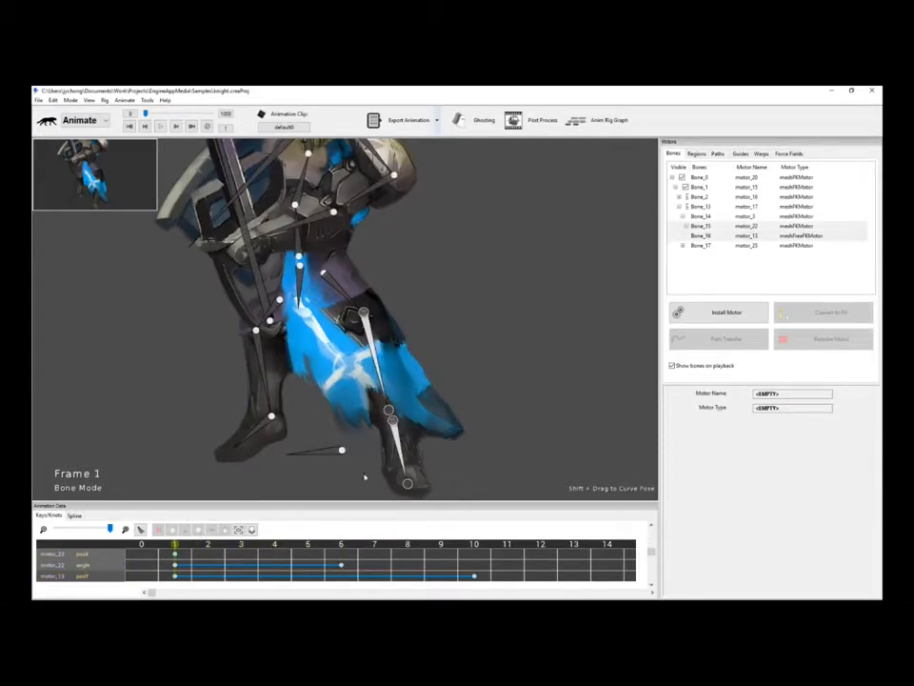
# At frame 10, move the foot right and turn it toward the toe, then recentre the knight.
pyautogui.click(404, 466)
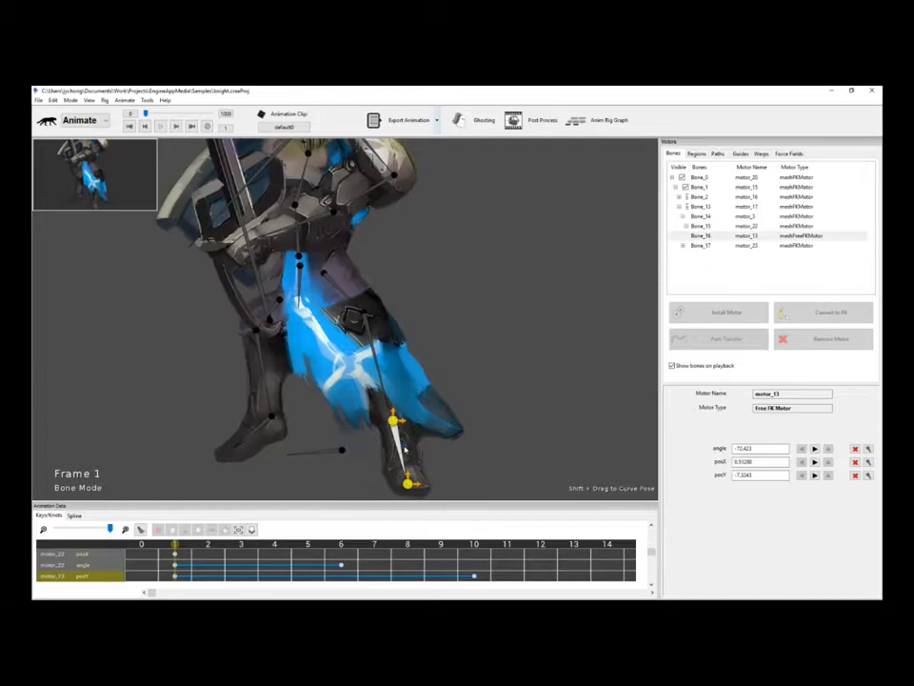
pyautogui.click(474, 543)
pyautogui.moveTo(349, 424); pyautogui.dragTo(391, 412)
pyautogui.click(361, 371)
pyautogui.click(383, 438)
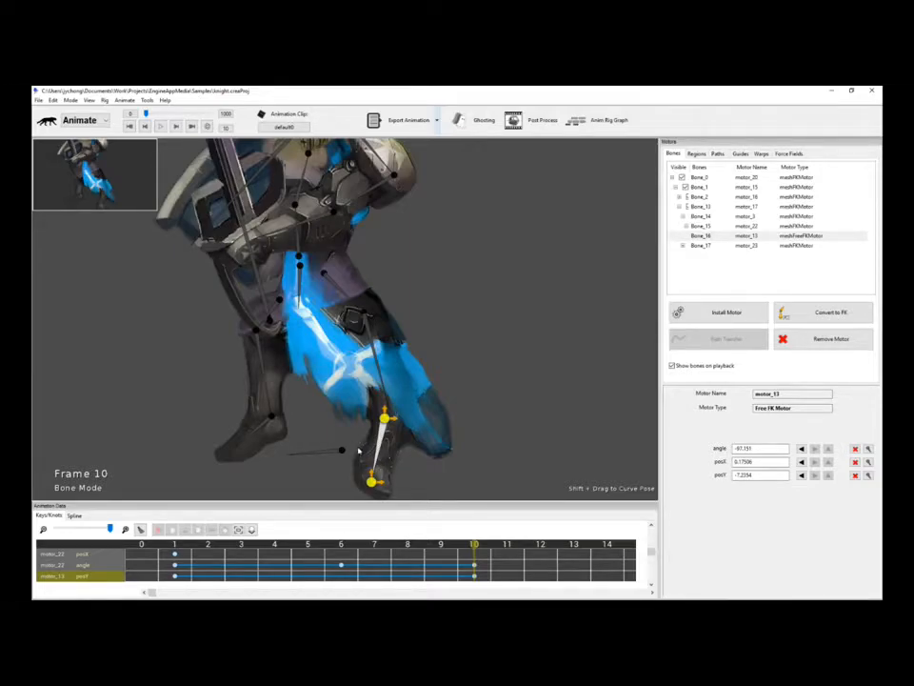
pyautogui.scroll(-1, 383, 456)
pyautogui.scroll(1, 385, 452)
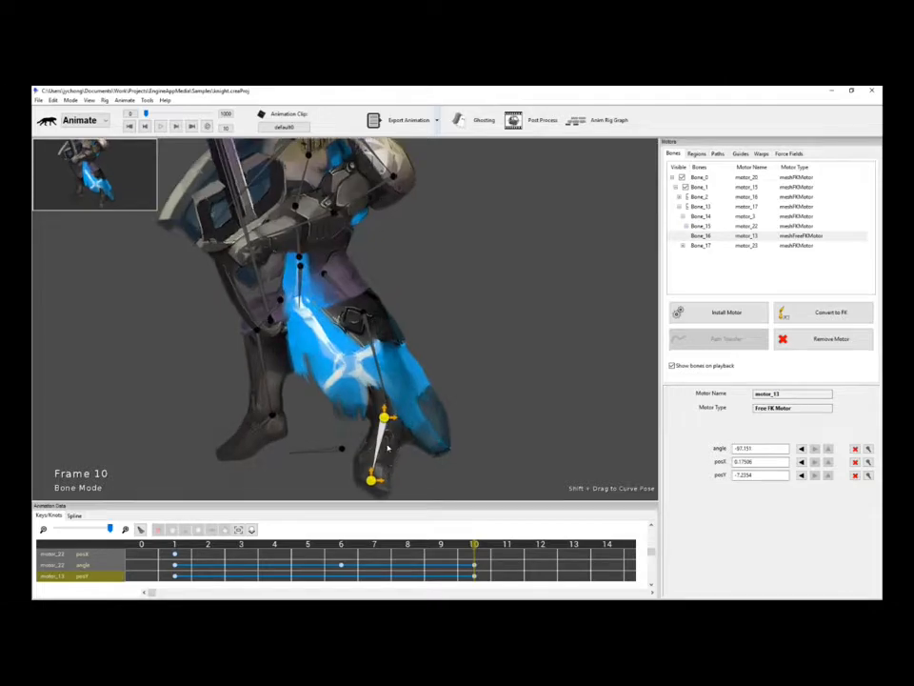
pyautogui.moveTo(369, 482); pyautogui.dragTo(409, 473)
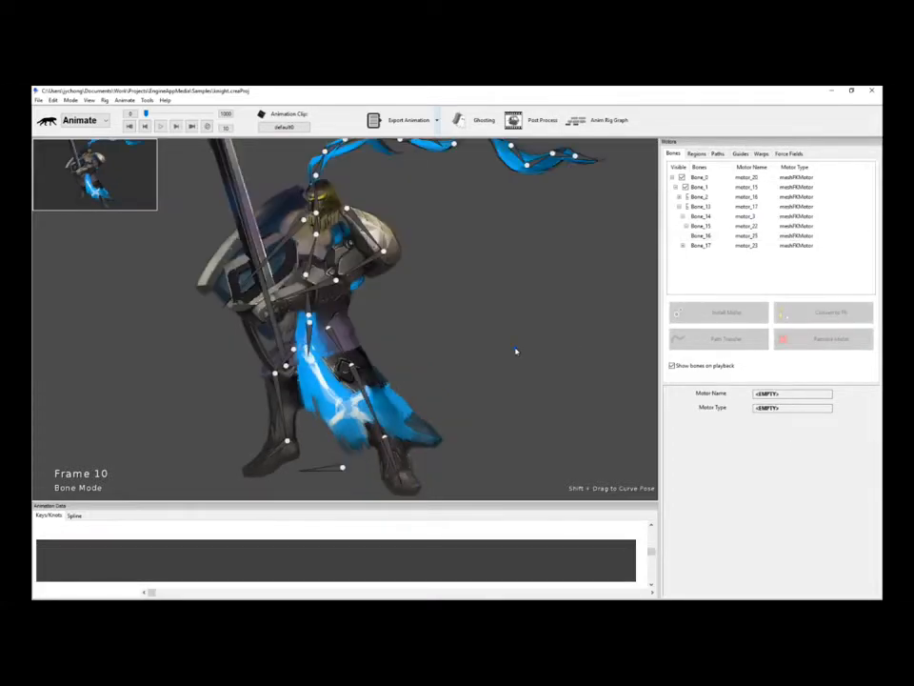
pyautogui.scroll(1, 516, 349)
pyautogui.moveTo(516, 349); pyautogui.dragTo(552, 325)
pyautogui.scroll(1, 537, 344)
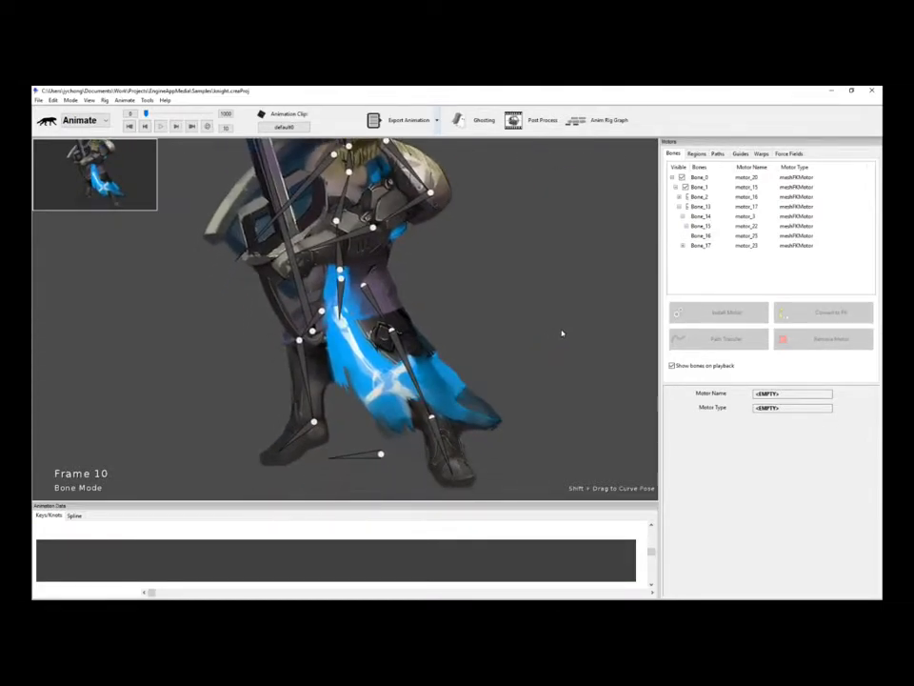
# Check the thigh and shin motors, then select Bone_14 and Bone_15 together.
pyautogui.scroll(1, 562, 332)
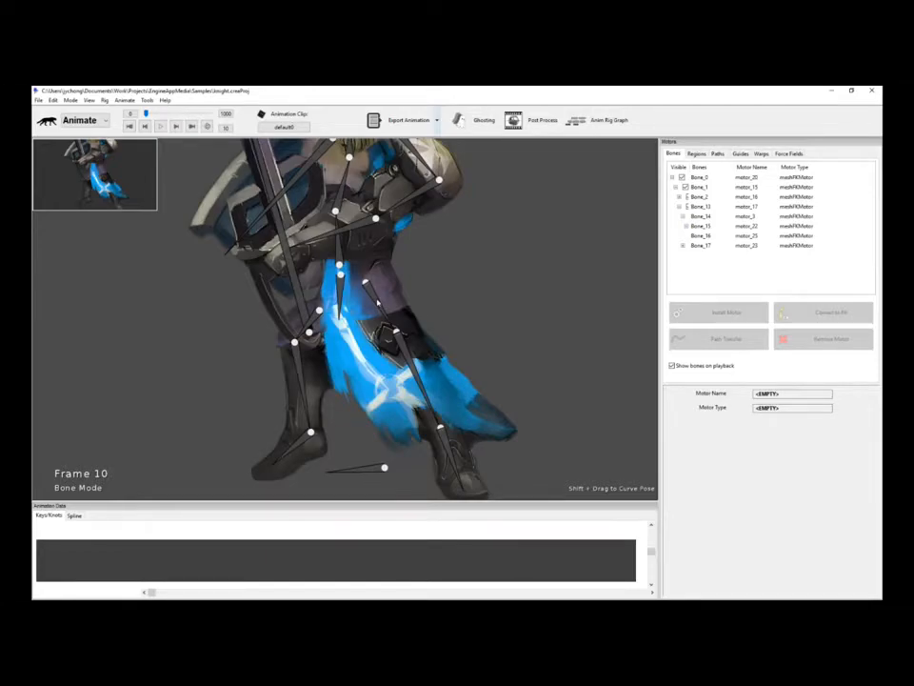
pyautogui.click(378, 303)
pyautogui.click(409, 357)
pyautogui.click(377, 300)
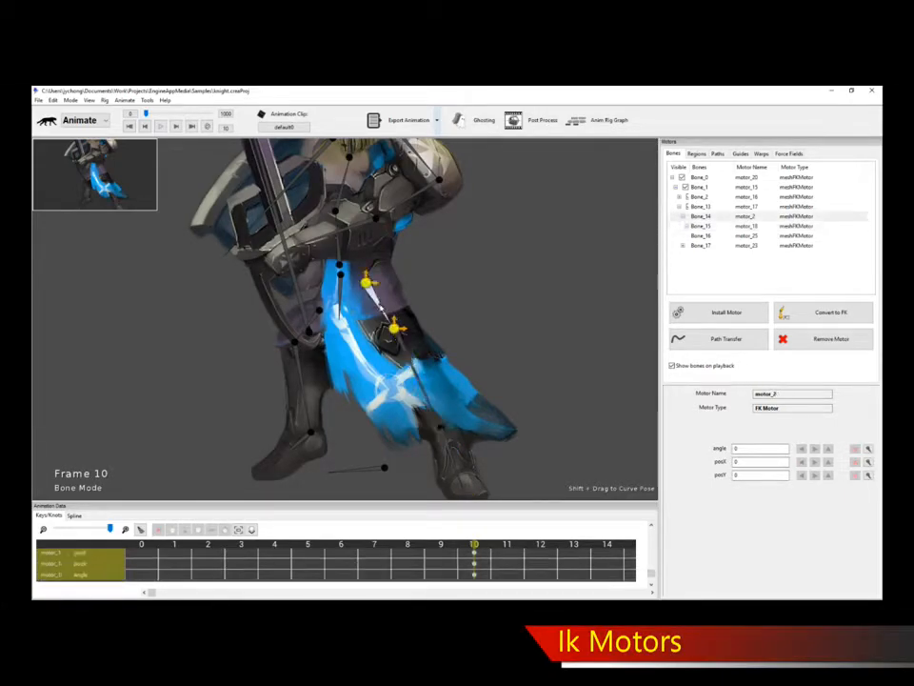
pyautogui.click(406, 357)
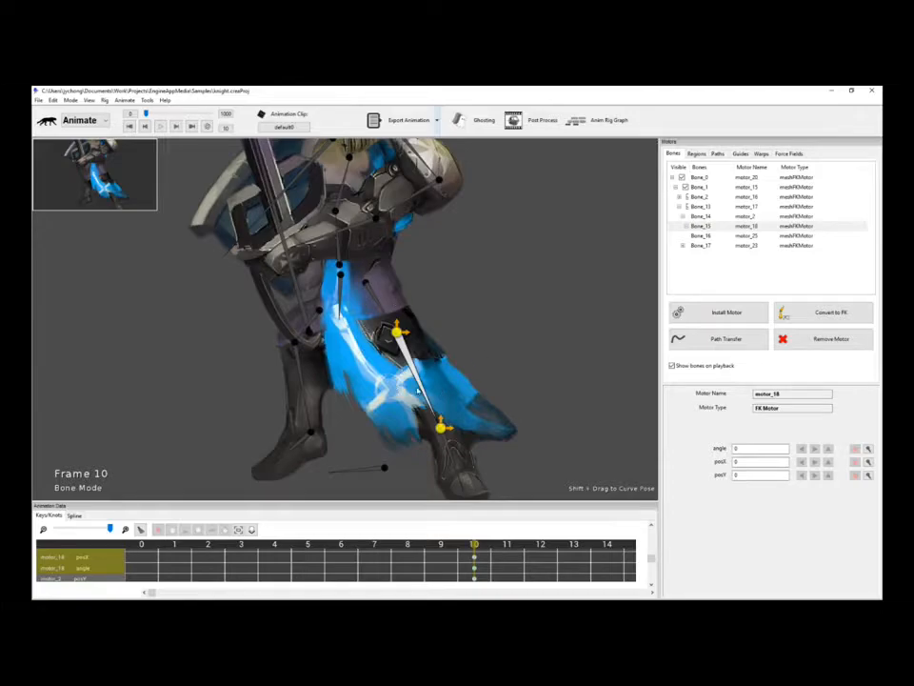
pyautogui.click(484, 335)
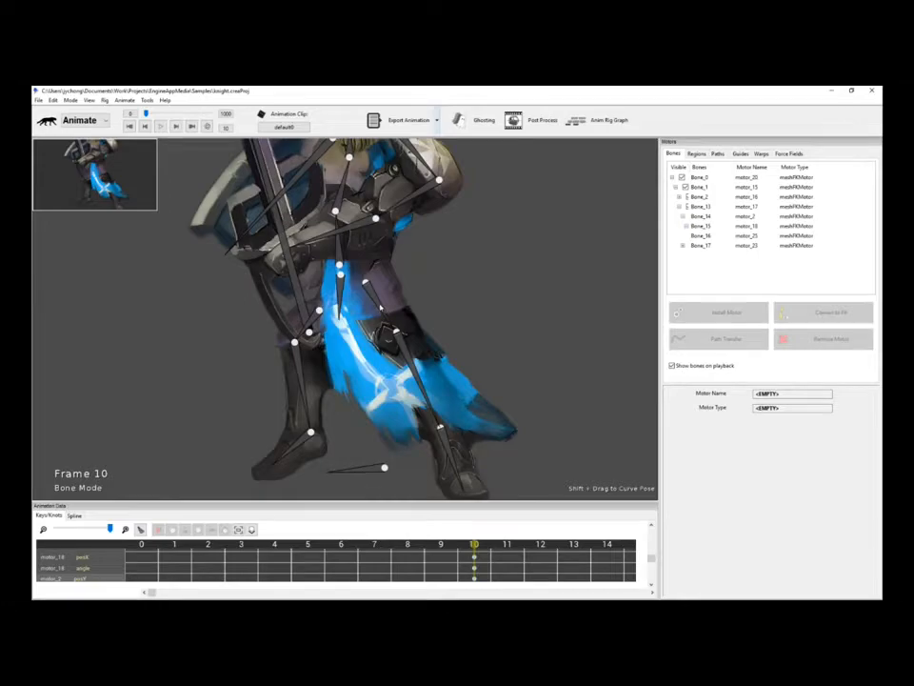
pyautogui.click(381, 307)
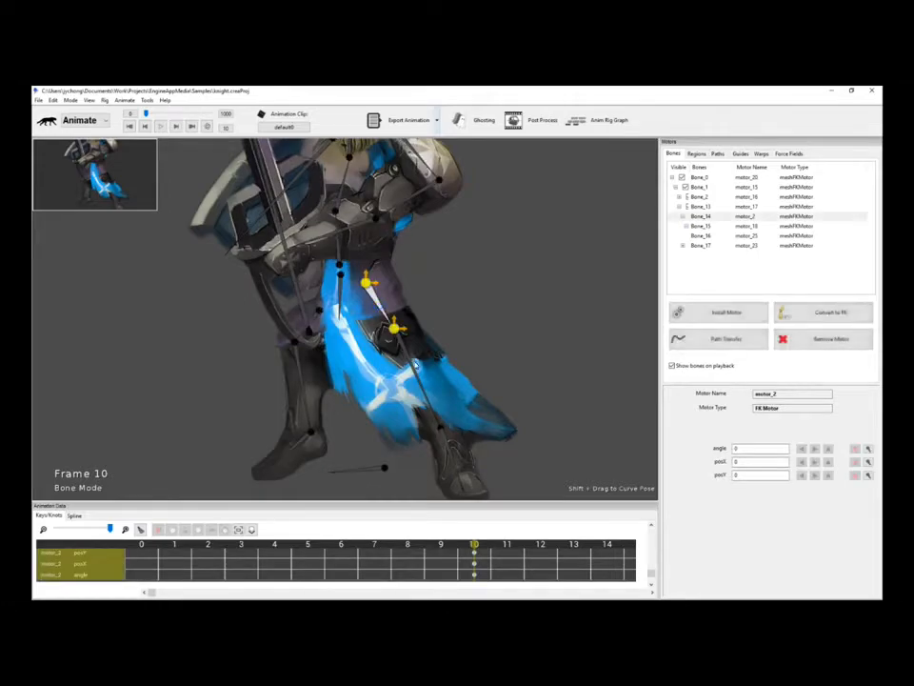
pyautogui.keyDown('shift'); pyautogui.click(413, 360); pyautogui.keyUp('shift')
pyautogui.click(709, 312)
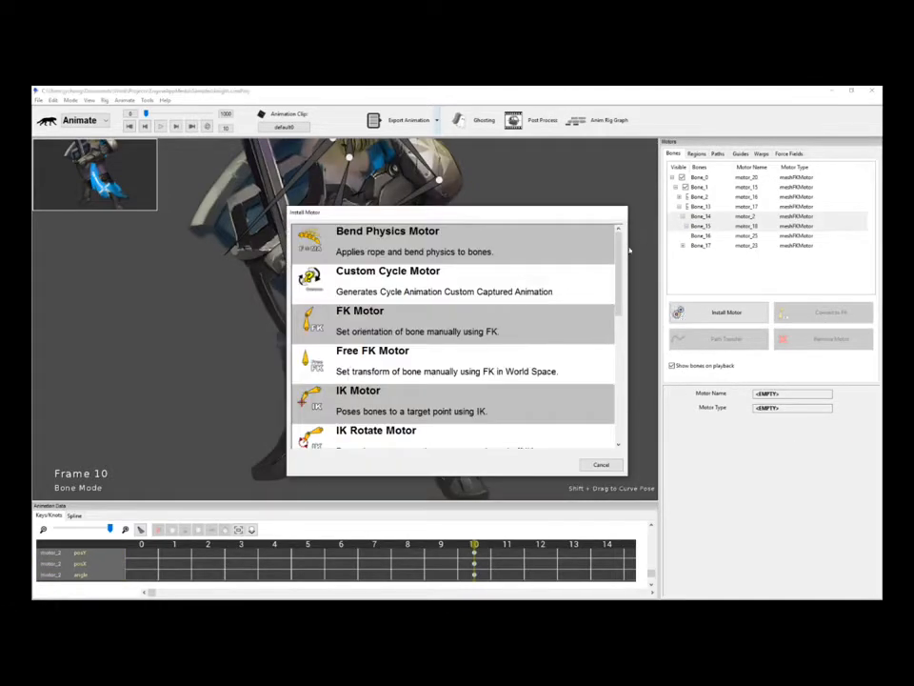
# Install a Smooth IK Motor from the bottom of the motor list on Bone_14 and Bone_15.
pyautogui.scroll(-3, 620, 248)
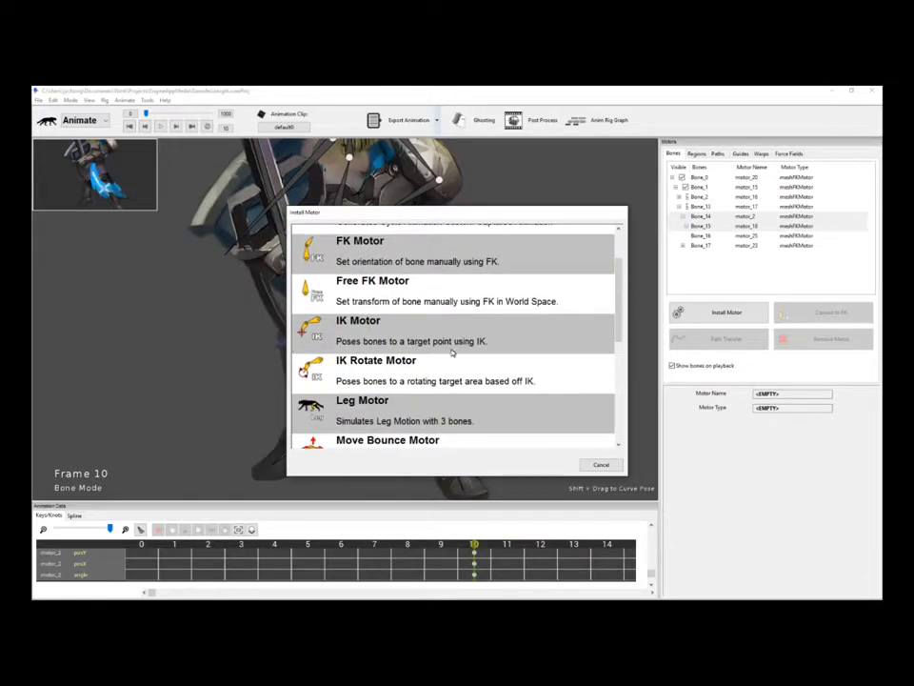
pyautogui.moveTo(618, 314)
pyautogui.mouseDown()
pyautogui.moveTo(617, 429)
pyautogui.moveTo(623, 295)
pyautogui.mouseUp()
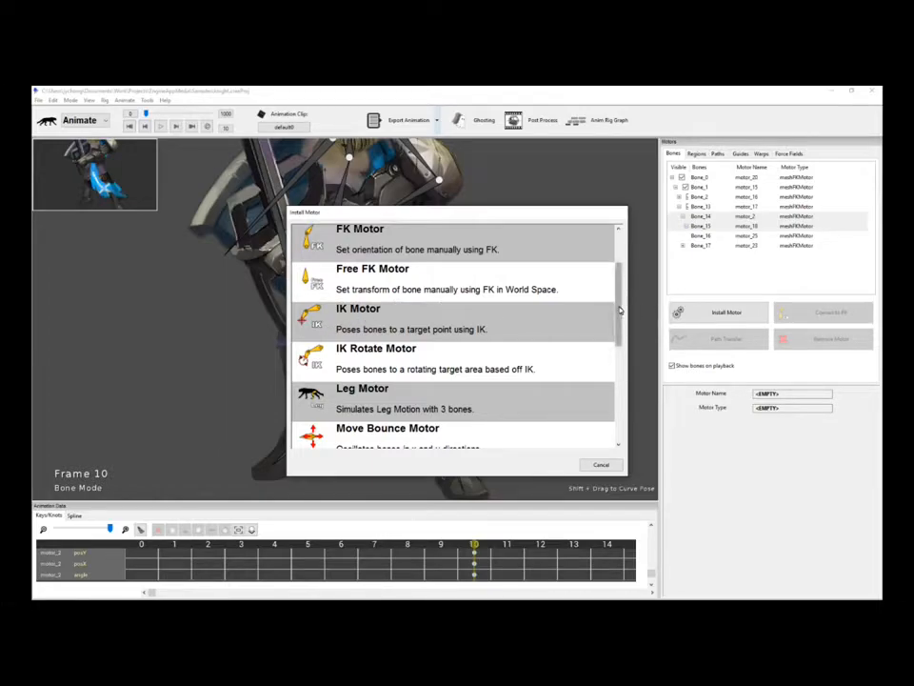
pyautogui.moveTo(620, 309); pyautogui.dragTo(626, 414)
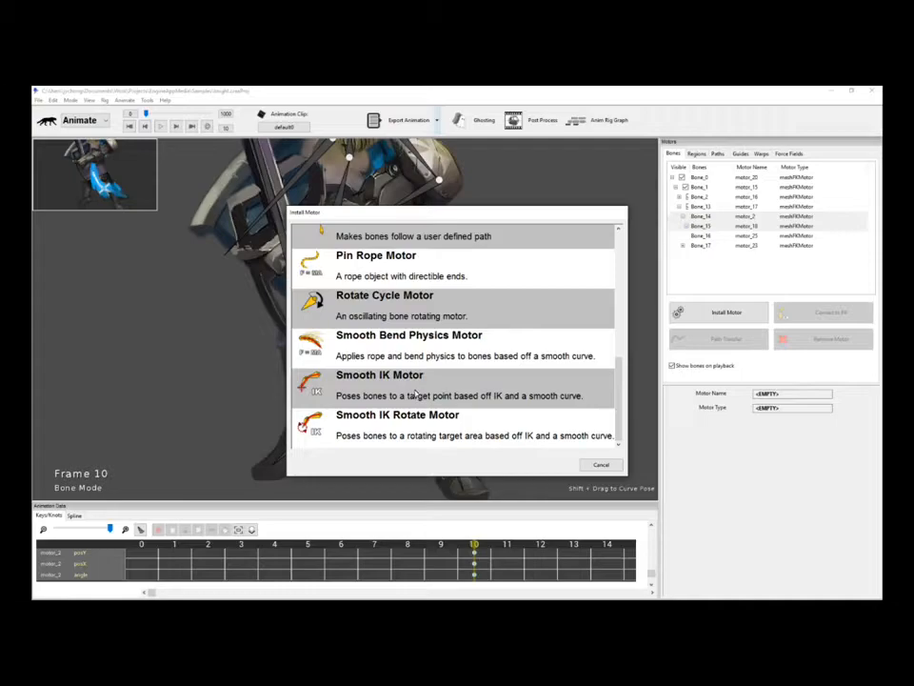
pyautogui.scroll(5, 620, 374)
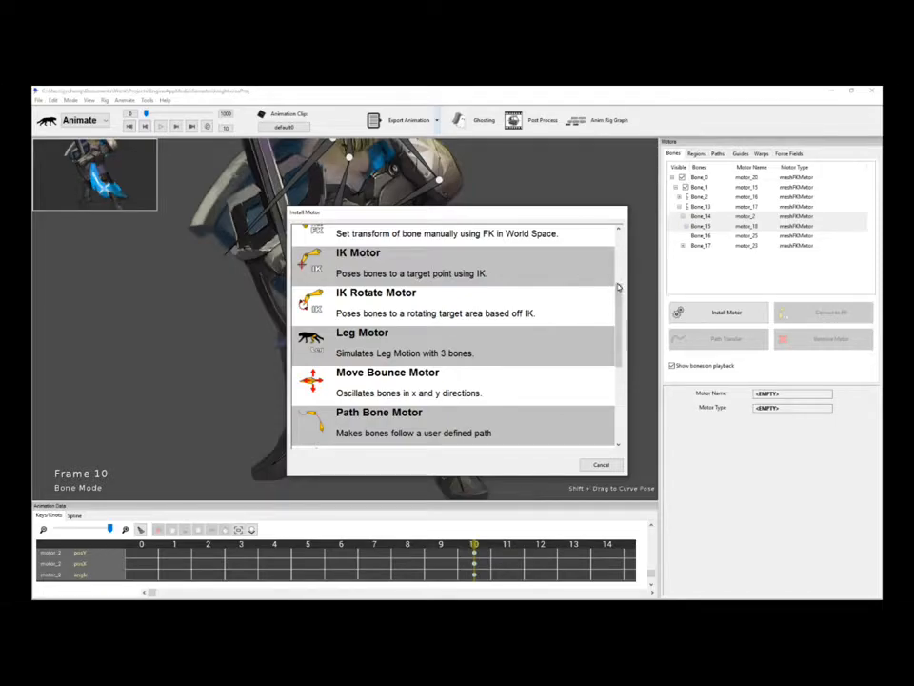
pyautogui.moveTo(619, 287); pyautogui.dragTo(622, 378)
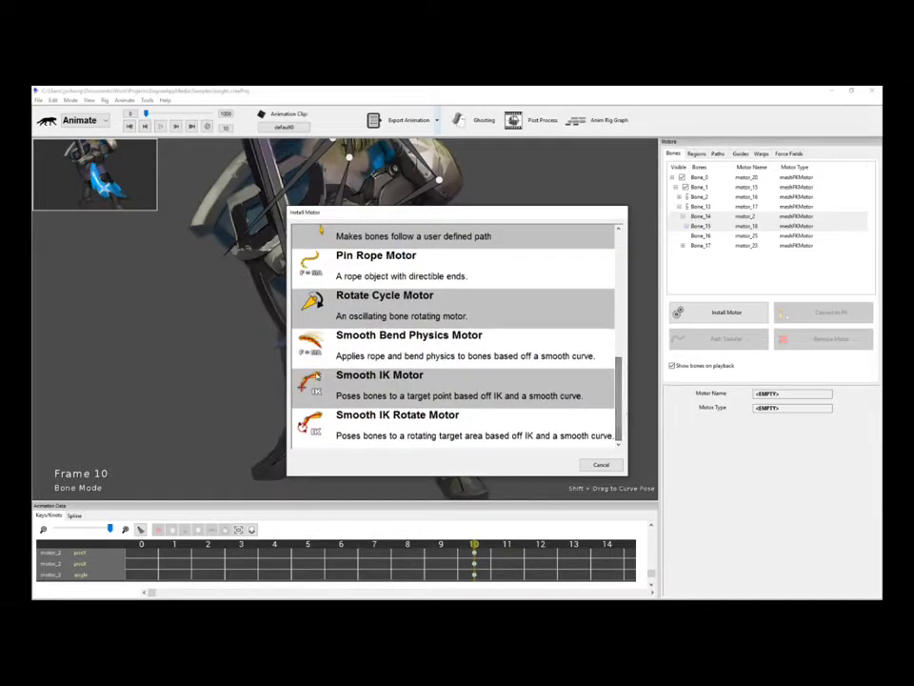
pyautogui.doubleClick(420, 384)
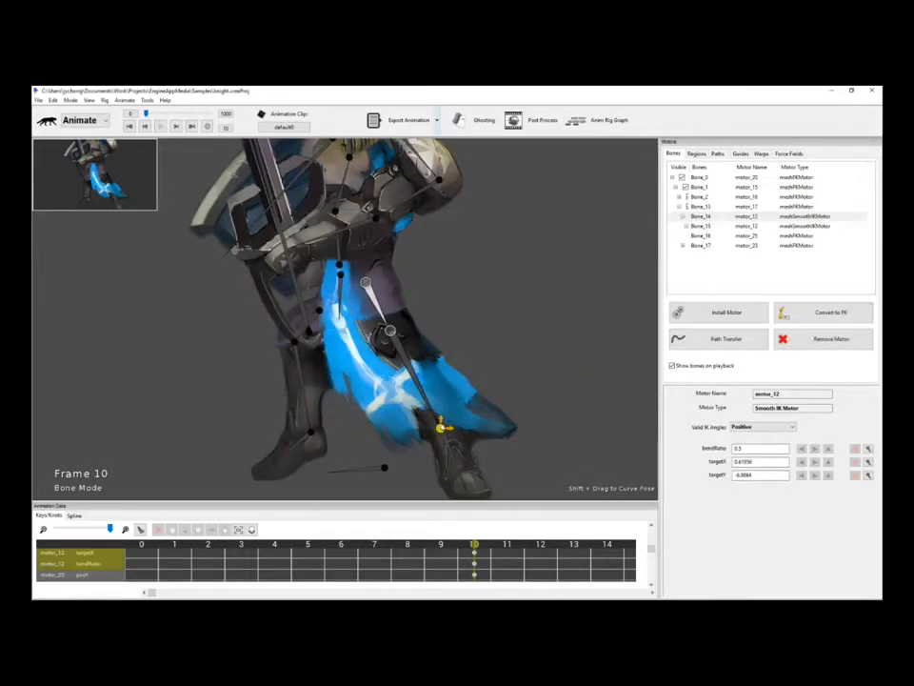
# Move the leg's IK target up-right at frame 10 so the leg and cloth kick out.
pyautogui.moveTo(443, 427); pyautogui.dragTo(531, 250)
pyautogui.moveTo(539, 292); pyautogui.dragTo(472, 351)
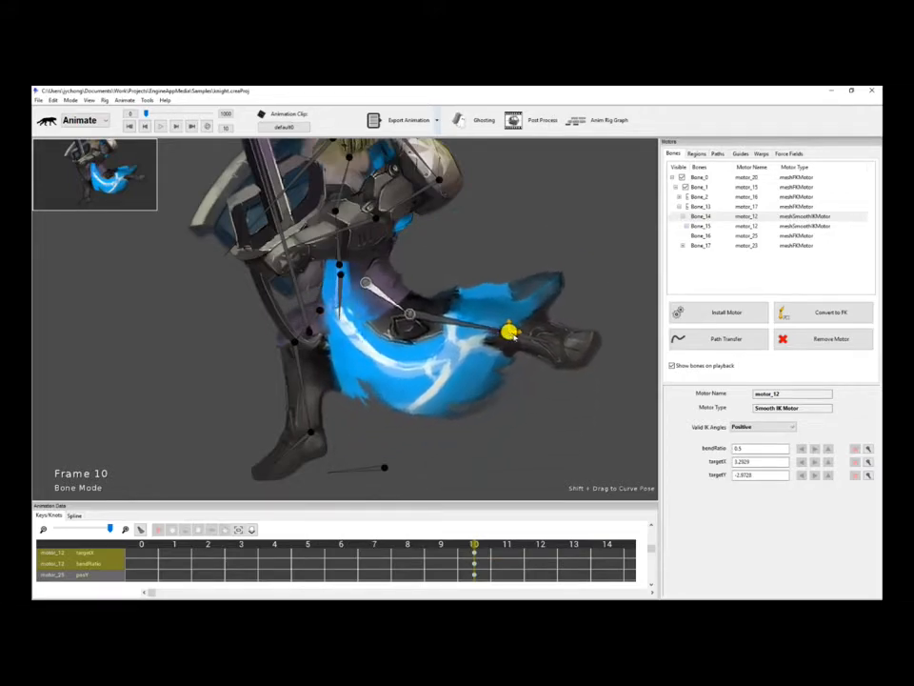
pyautogui.moveTo(591, 392); pyautogui.dragTo(484, 374)
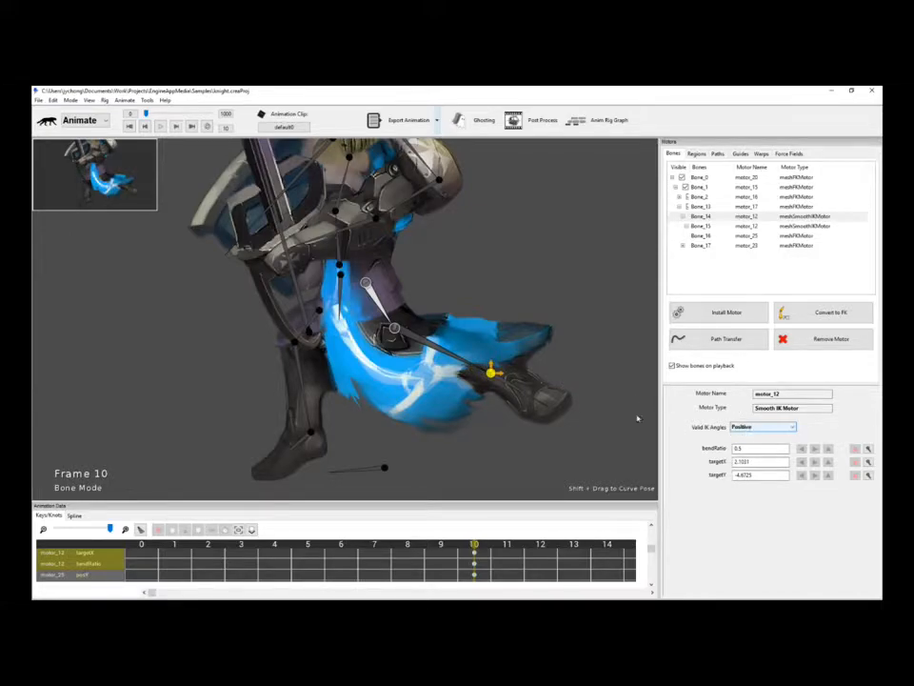
pyautogui.moveTo(492, 373); pyautogui.dragTo(515, 351)
# Check the IK bend direction options and swing the leg left, right, then down-left.
pyautogui.click(778, 426)
pyautogui.click(777, 446)
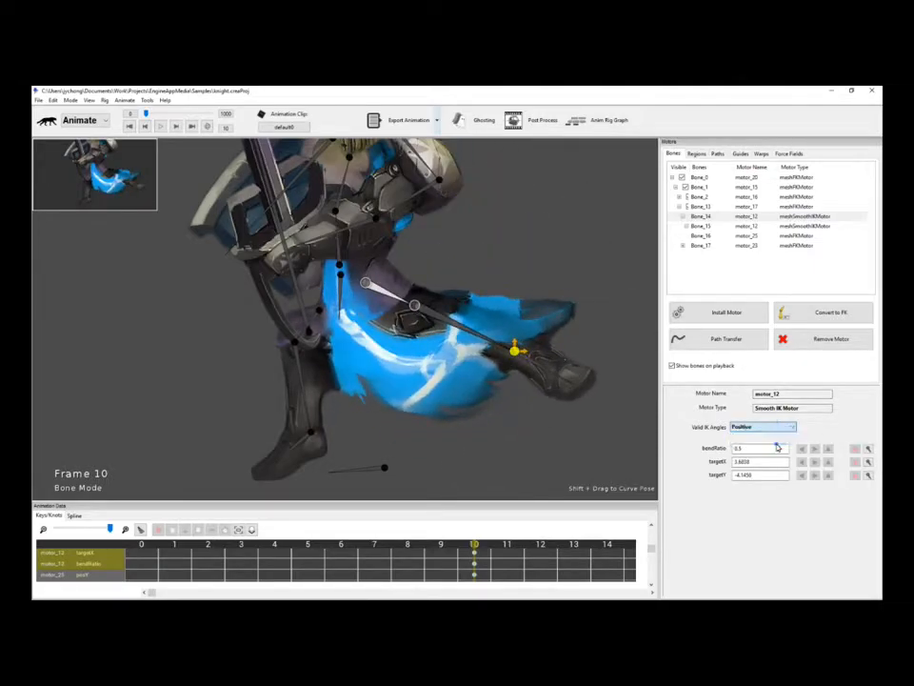
pyautogui.moveTo(515, 350); pyautogui.dragTo(475, 386)
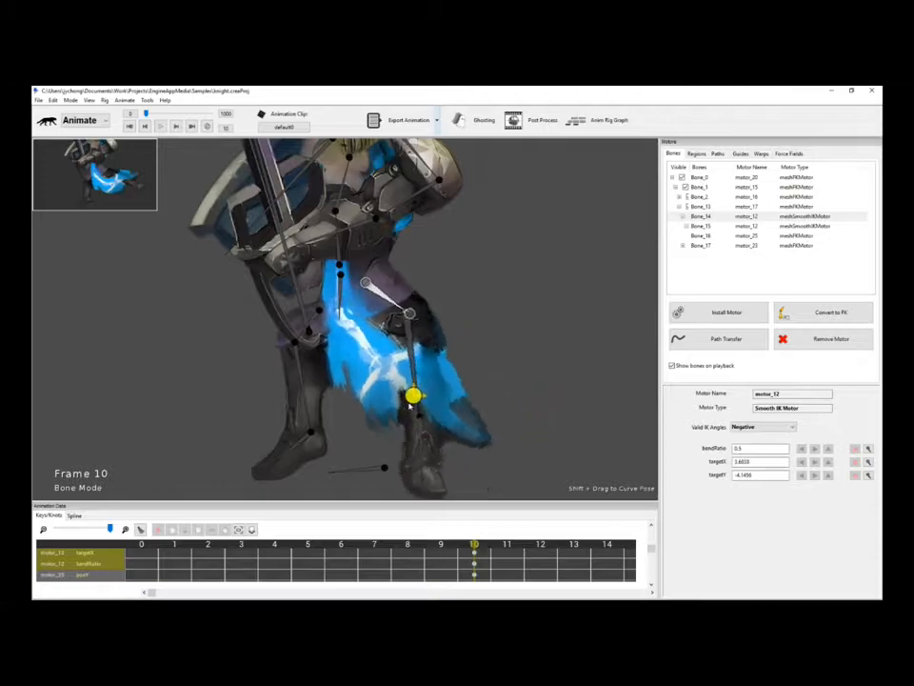
pyautogui.moveTo(407, 414); pyautogui.dragTo(460, 419)
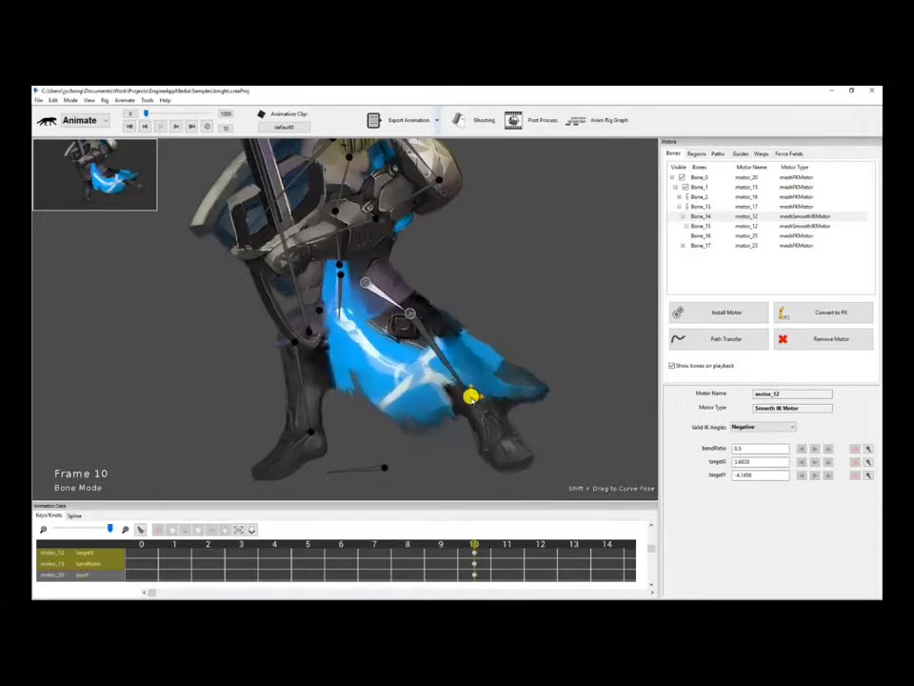
pyautogui.moveTo(482, 396); pyautogui.dragTo(455, 413)
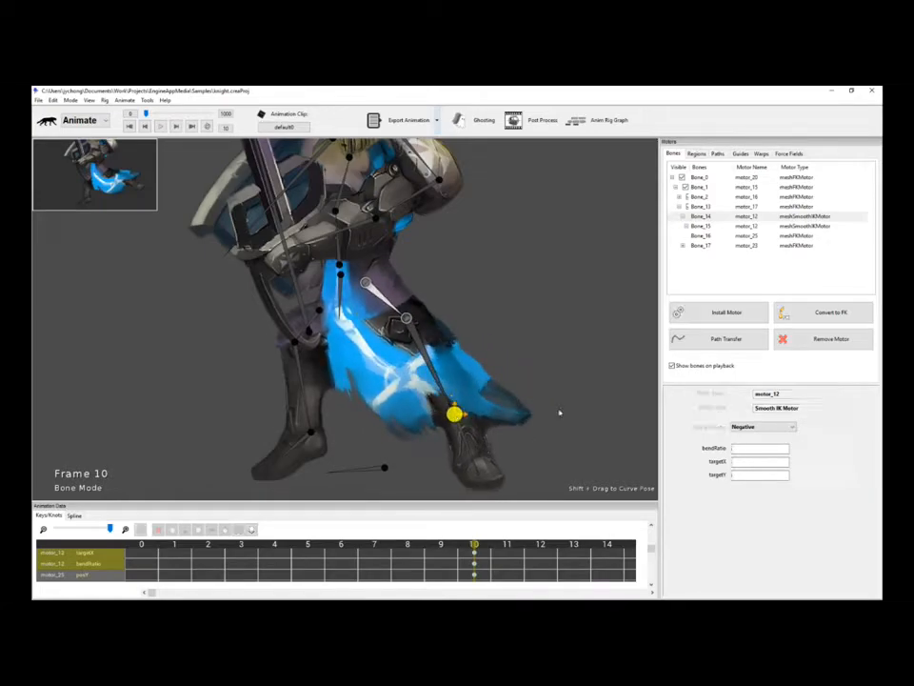
# Switch Valid IK Angles to Positive, then Negative, and pose the leg hanging down.
pyautogui.click(745, 428)
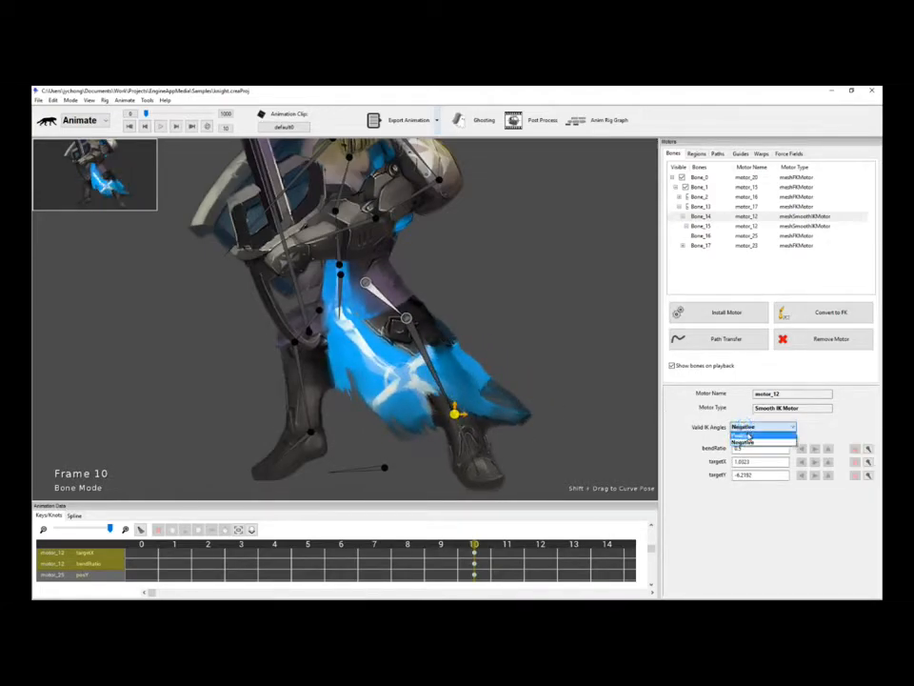
pyautogui.click(744, 435)
pyautogui.moveTo(466, 408); pyautogui.dragTo(490, 386)
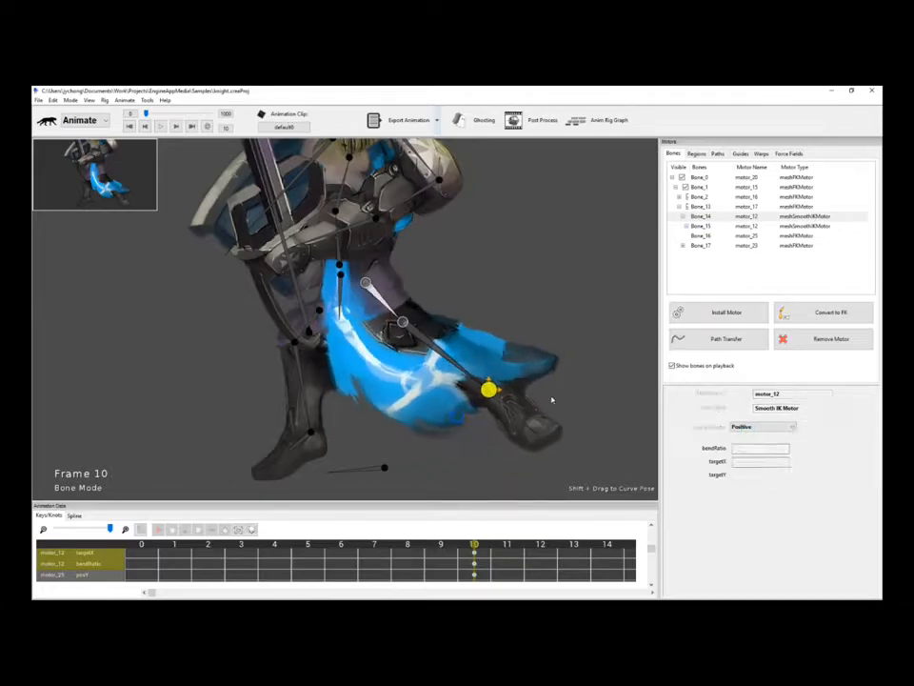
pyautogui.click(759, 427)
pyautogui.click(761, 442)
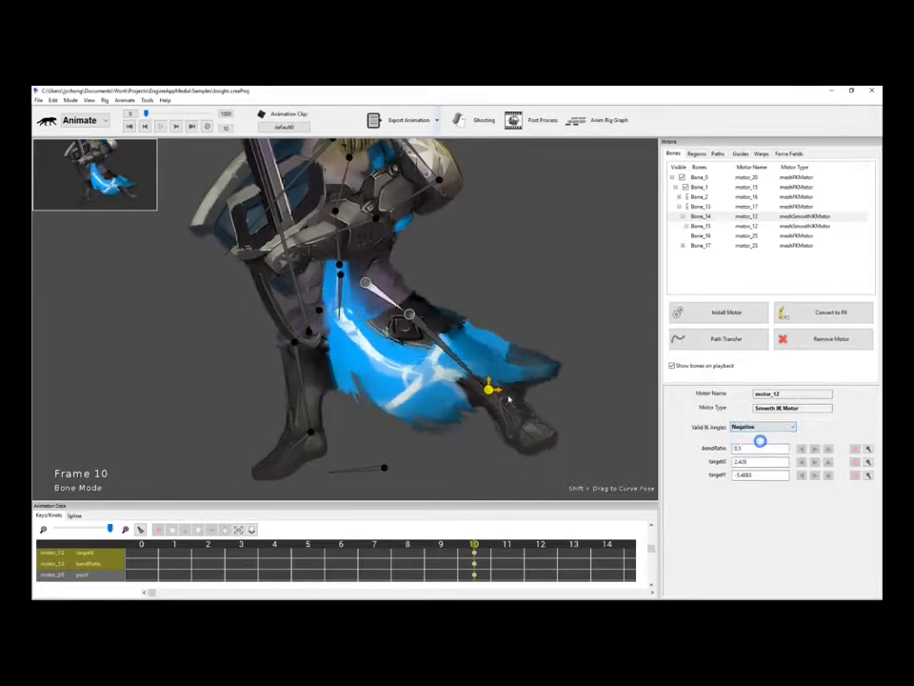
pyautogui.moveTo(492, 394); pyautogui.dragTo(520, 310)
pyautogui.click(147, 550)
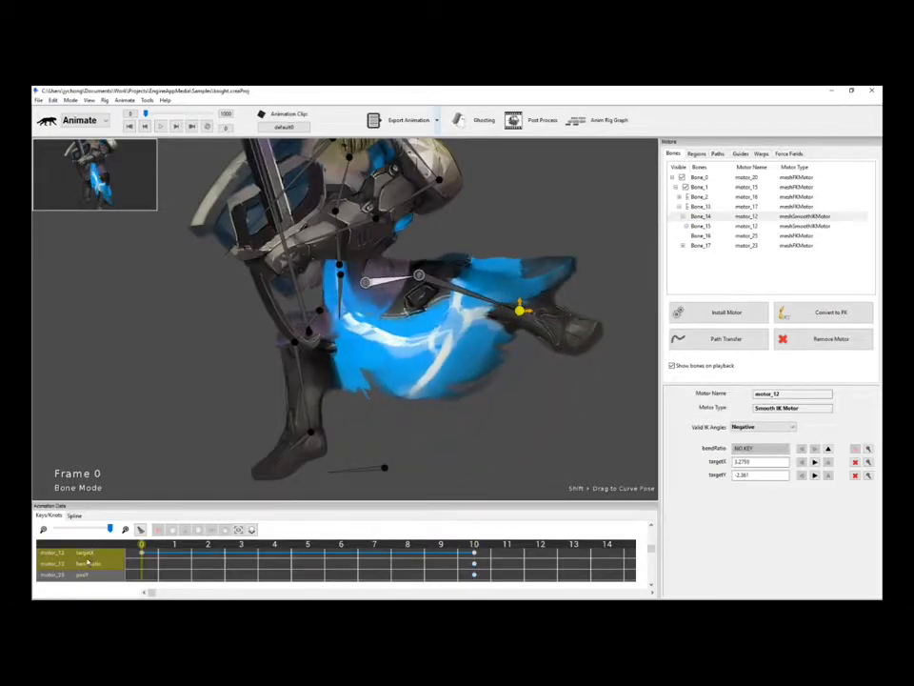
# Preview the leg swing from frame 0 to 10, then deselect and pan to the head and plume.
pyautogui.moveTo(141, 545); pyautogui.dragTo(491, 563)
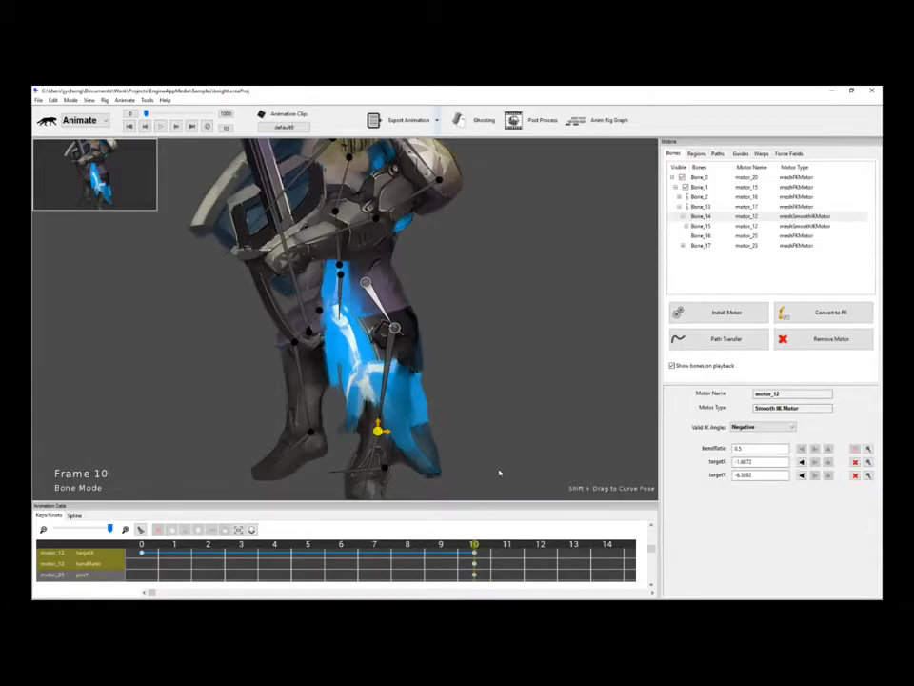
pyautogui.click(566, 292)
pyautogui.moveTo(566, 291); pyautogui.dragTo(517, 404)
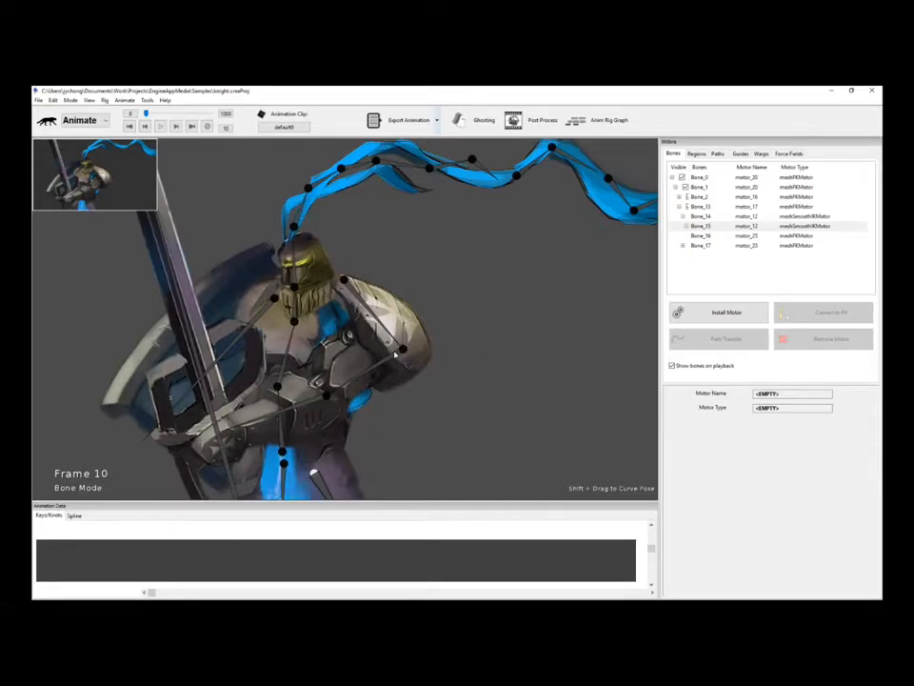
# Install a Smooth IK Rotate Motor on the sword arm with Valid IK Angles set to Negative.
pyautogui.click(343, 401)
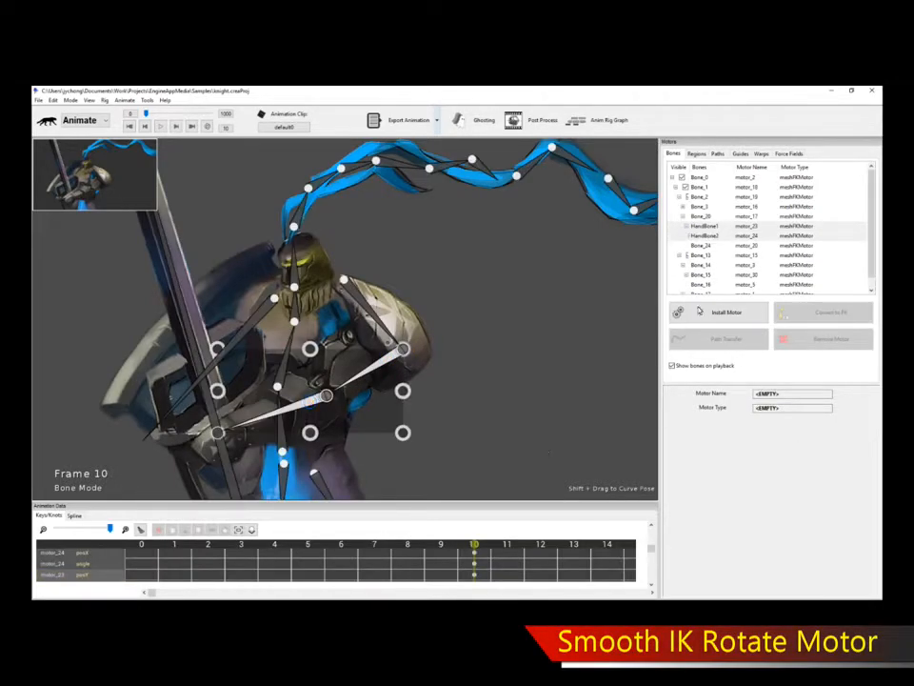
pyautogui.click(699, 312)
pyautogui.moveTo(615, 246); pyautogui.dragTo(624, 381)
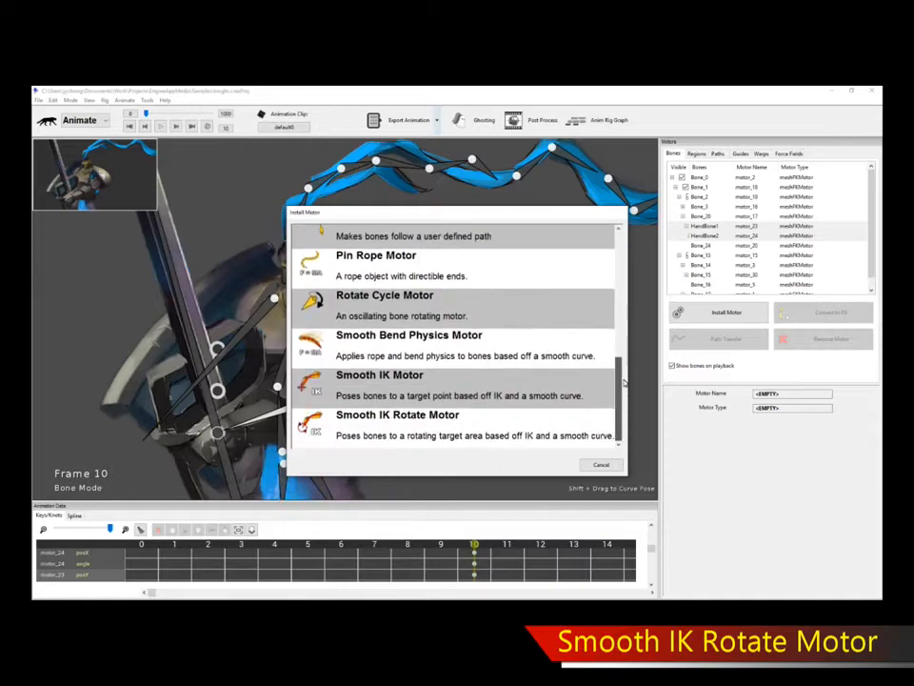
pyautogui.doubleClick(388, 430)
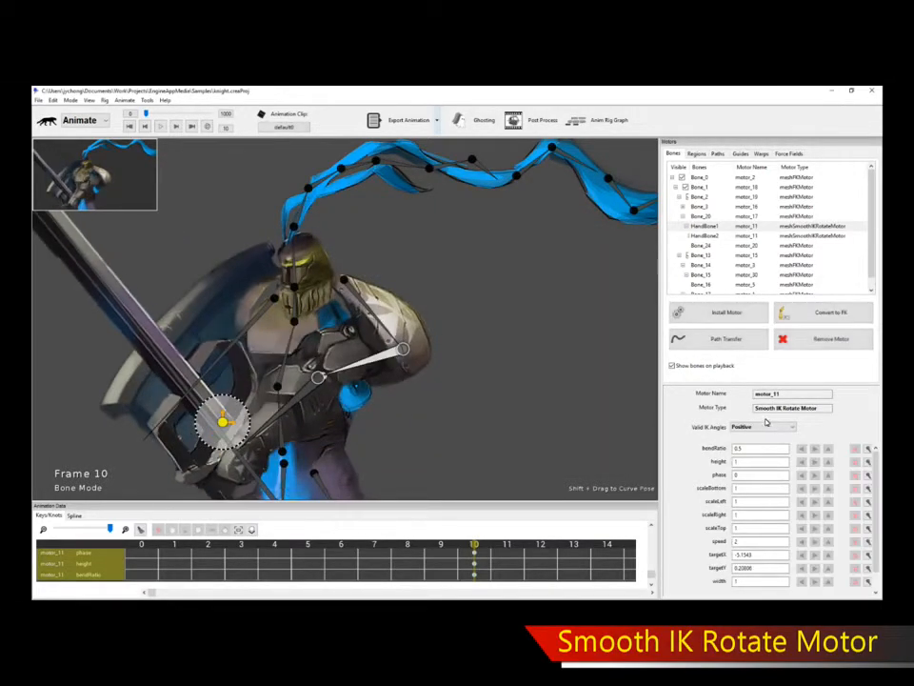
pyautogui.click(767, 426)
pyautogui.click(761, 440)
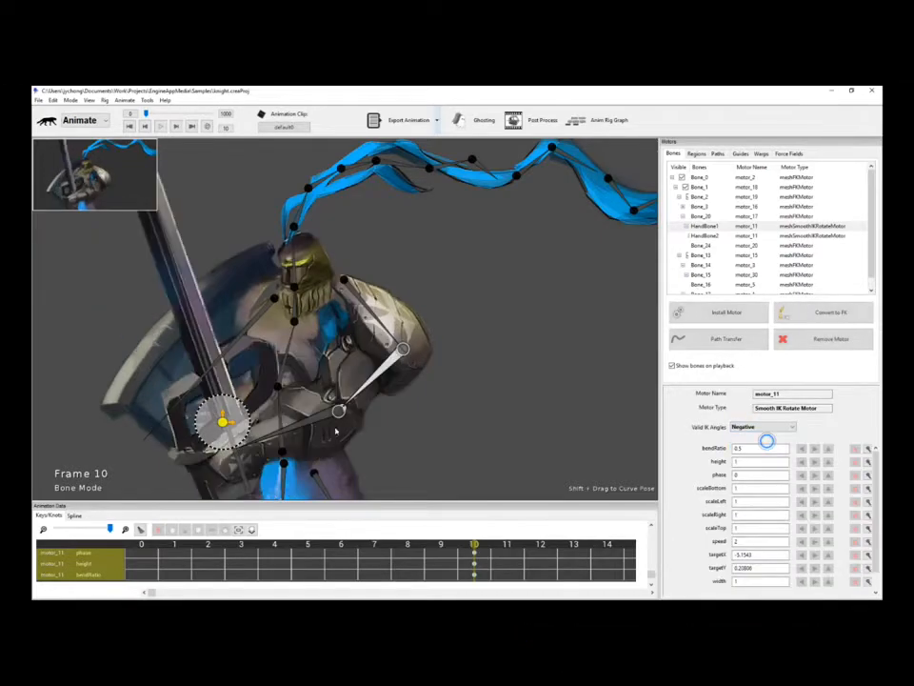
# Nudge the arm's IK target and briefly play the animation to preview it.
pyautogui.moveTo(227, 421); pyautogui.dragTo(237, 407)
pyautogui.scroll(-3, 435, 354)
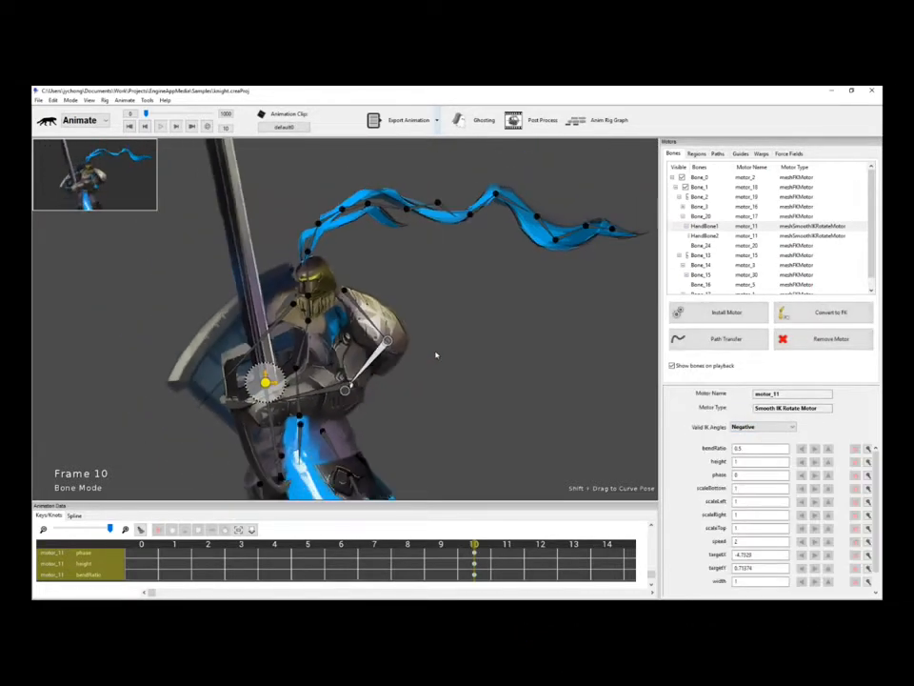
pyautogui.press('space')
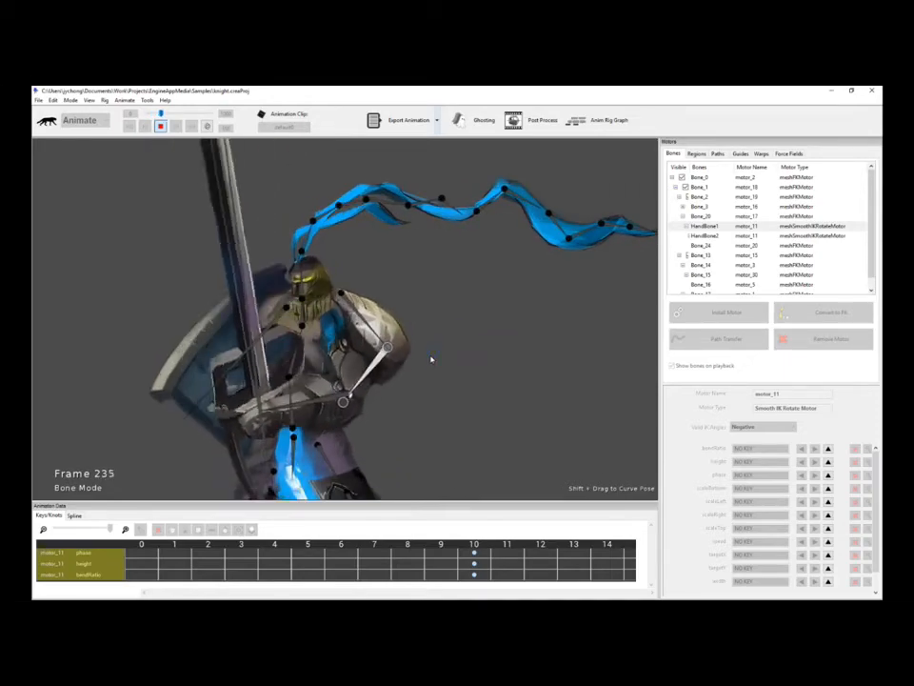
pyautogui.press('space')
pyautogui.scroll(3, 460, 361)
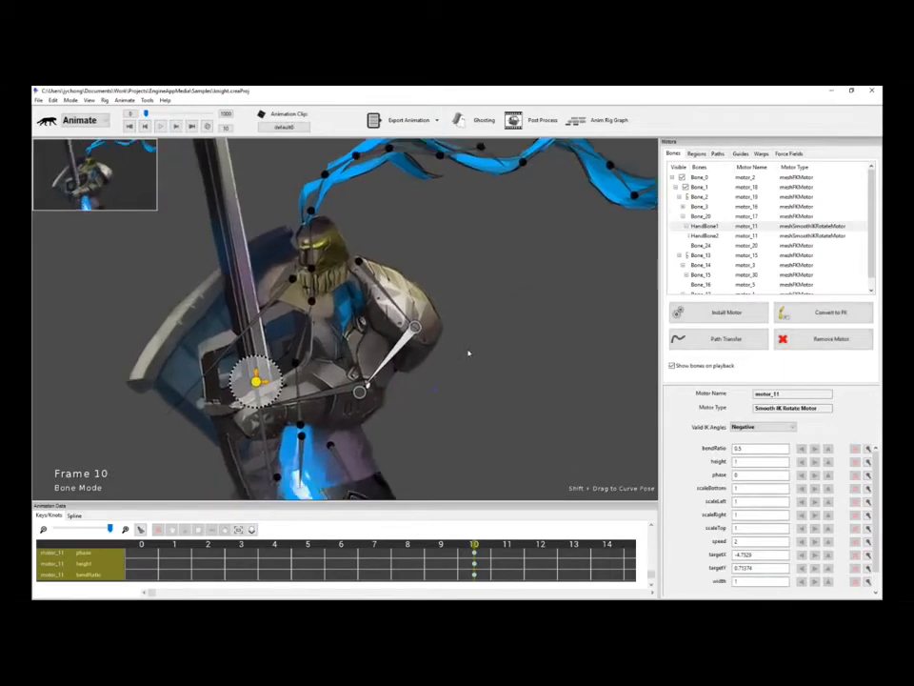
pyautogui.scroll(2, 470, 351)
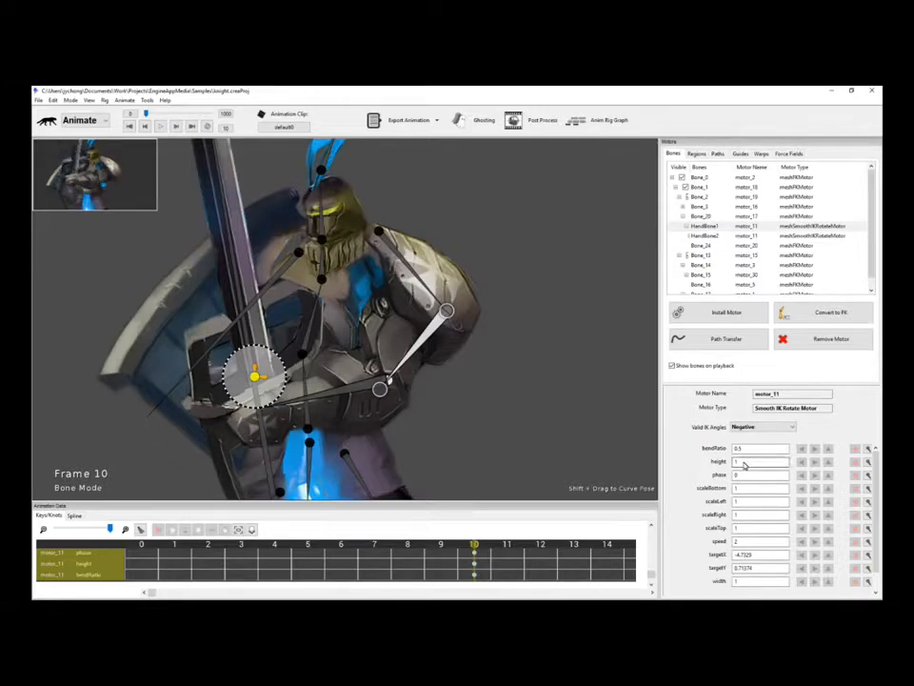
pyautogui.click(141, 544)
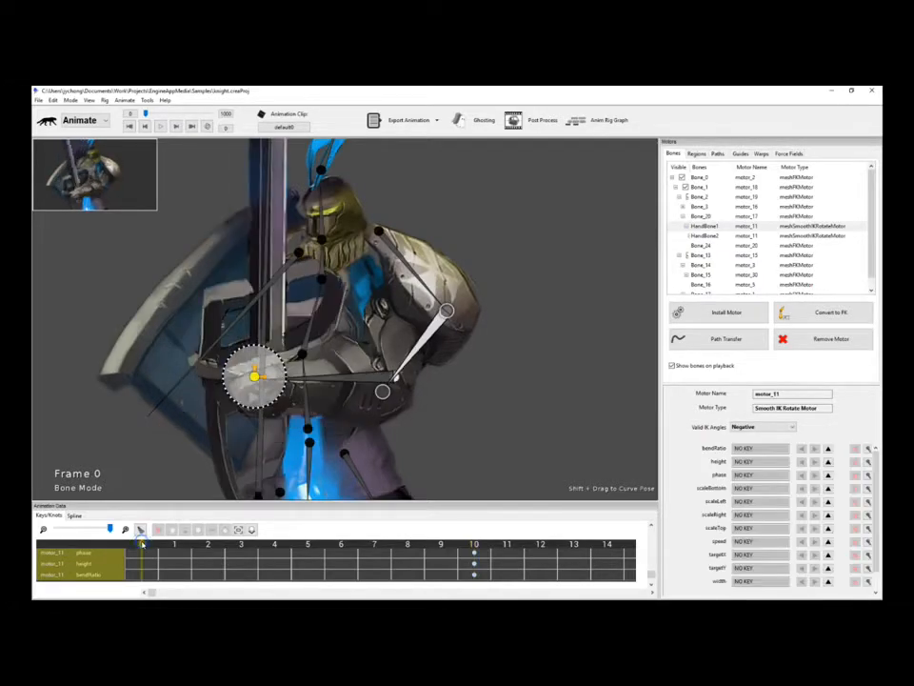
pyautogui.click(474, 545)
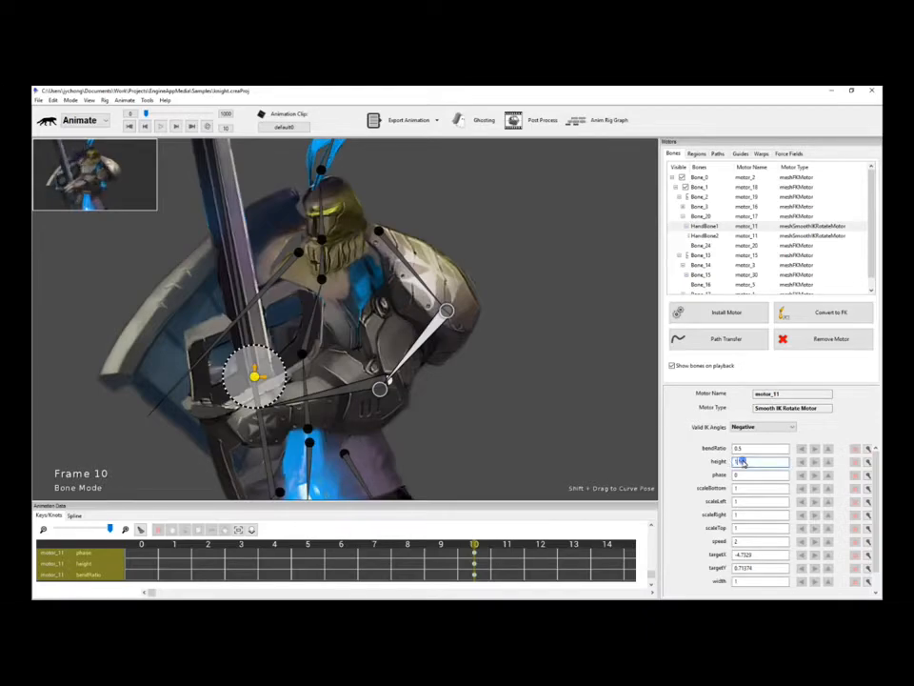
# Commit the motor height of 2 and preview the arm motion.
pyautogui.press('Return')
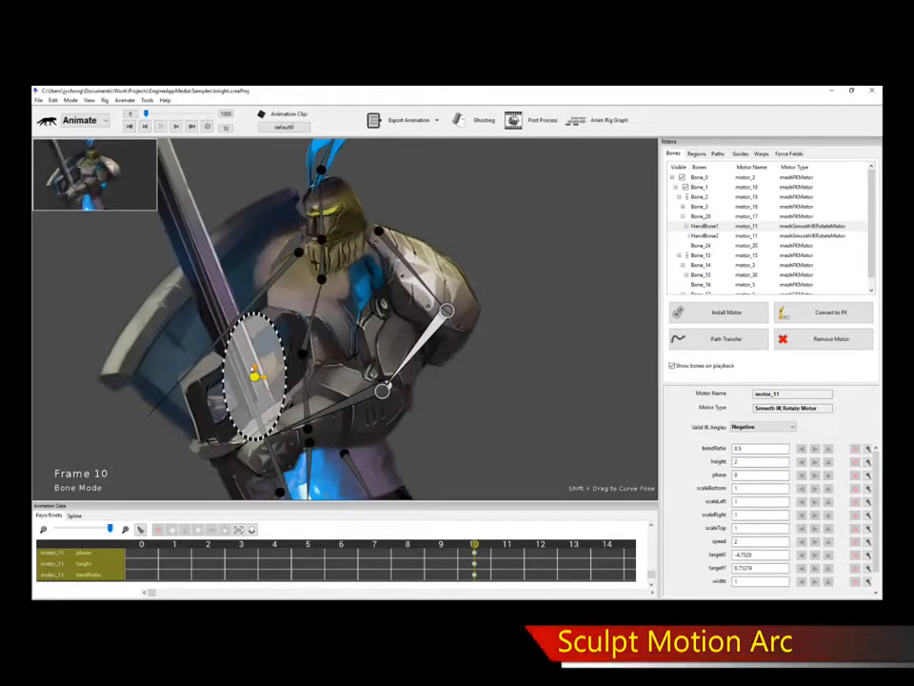
pyautogui.press('space')
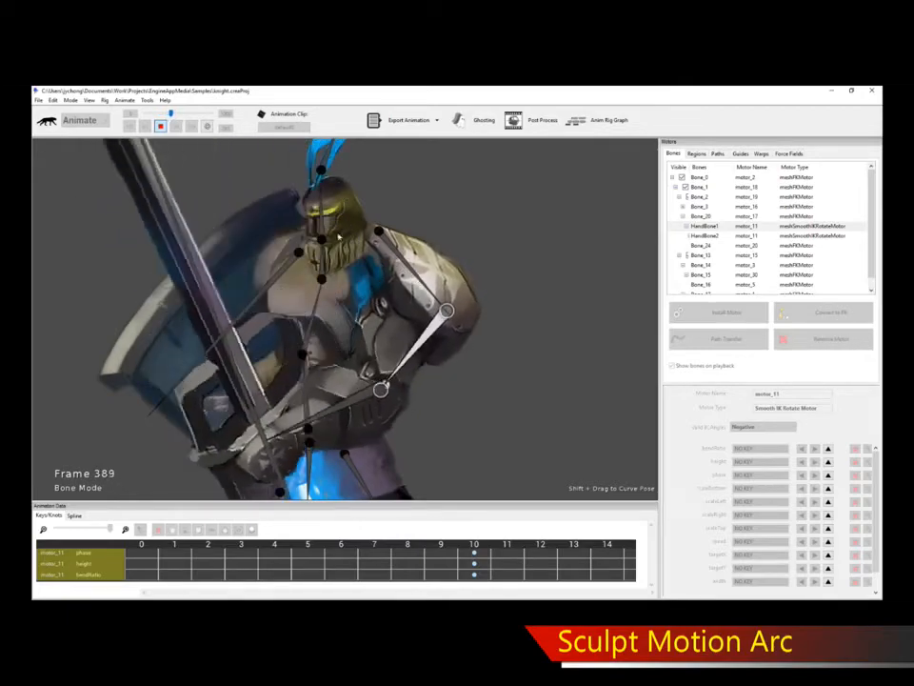
pyautogui.press('space')
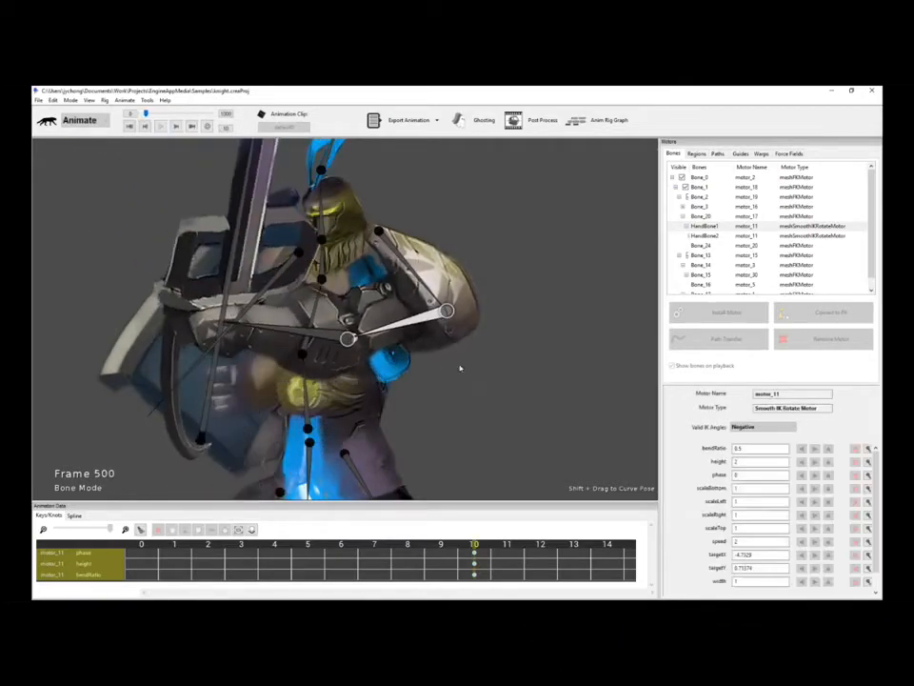
# Set motor_11's width to 2 and replay to see the wider, circular arm sweep.
pyautogui.scroll(-1, 879, 481)
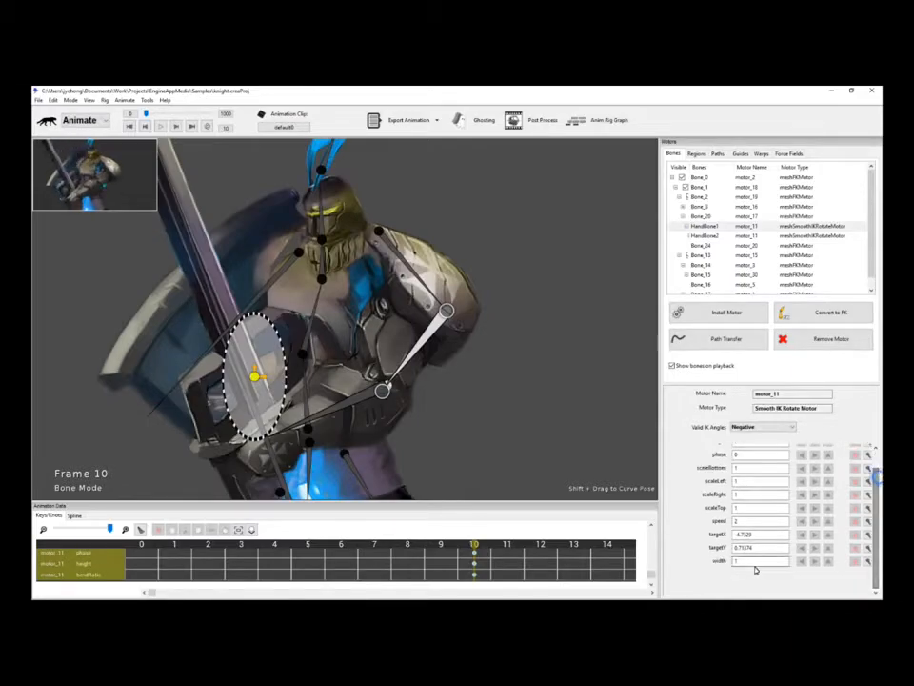
pyautogui.press('Return')
pyautogui.press('space')
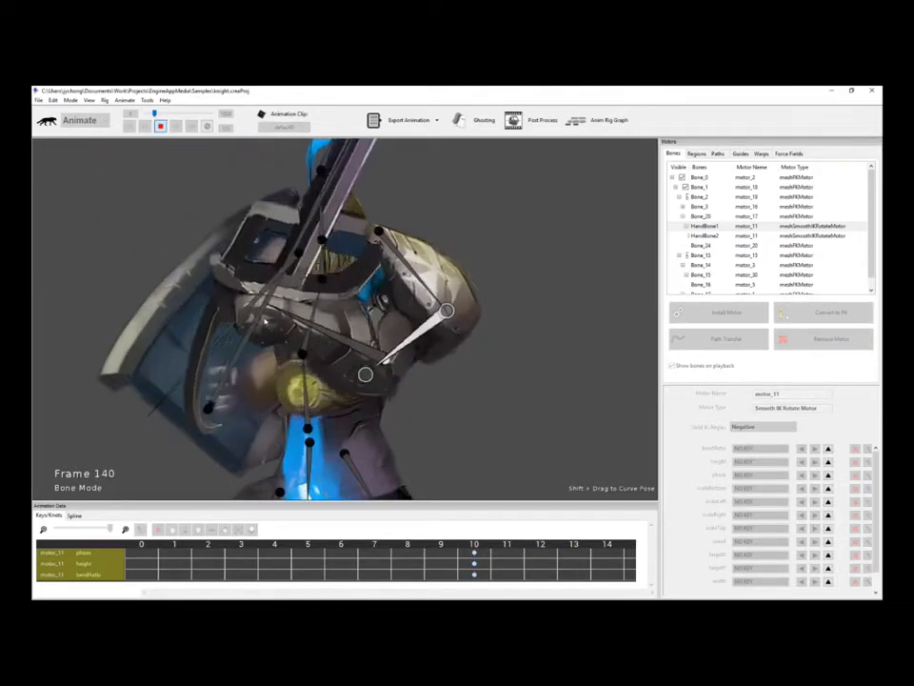
pyautogui.press('space')
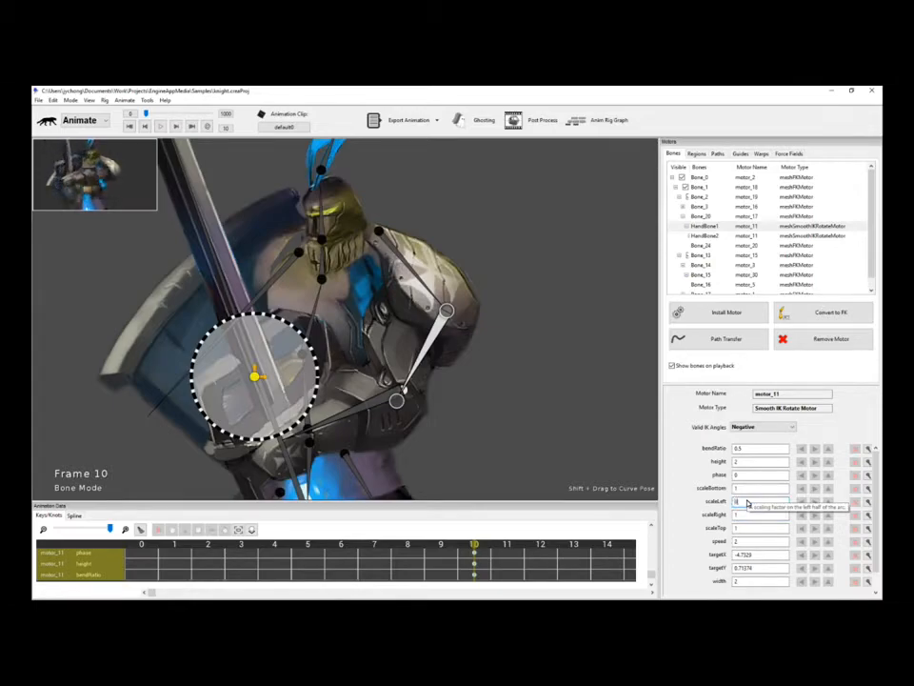
# Set motor_11's scaleLeft to 0 and scaleTop to 0.5, previewing each flattened arc.
pyautogui.press('Return')
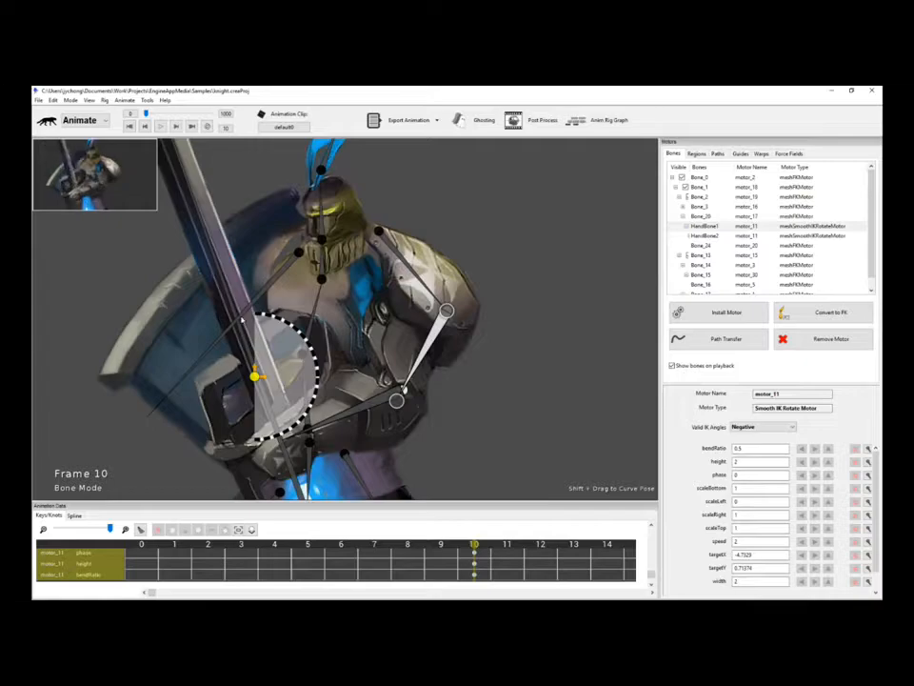
pyautogui.press('space')
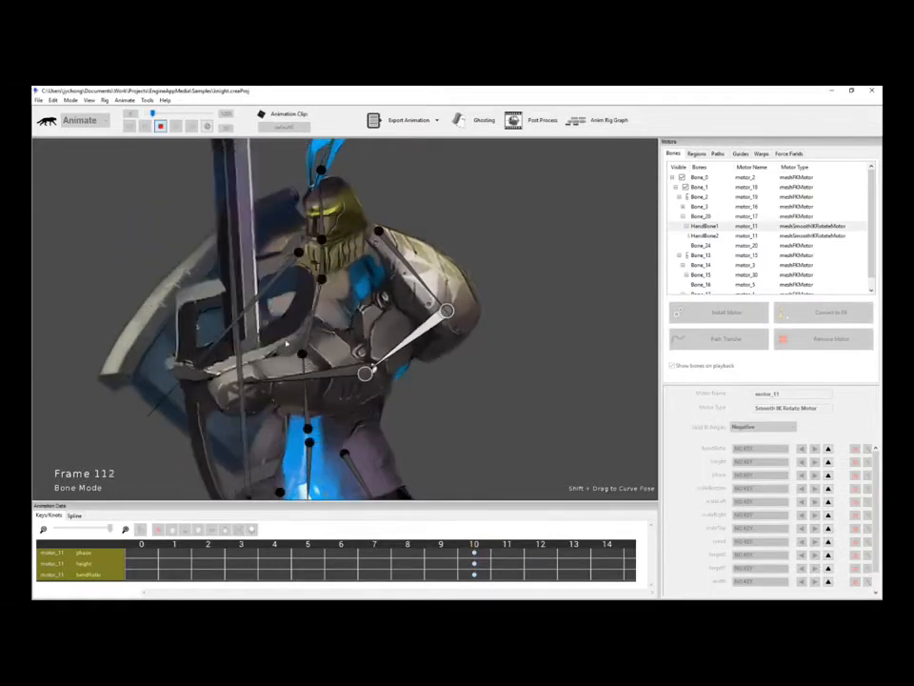
pyautogui.press('space')
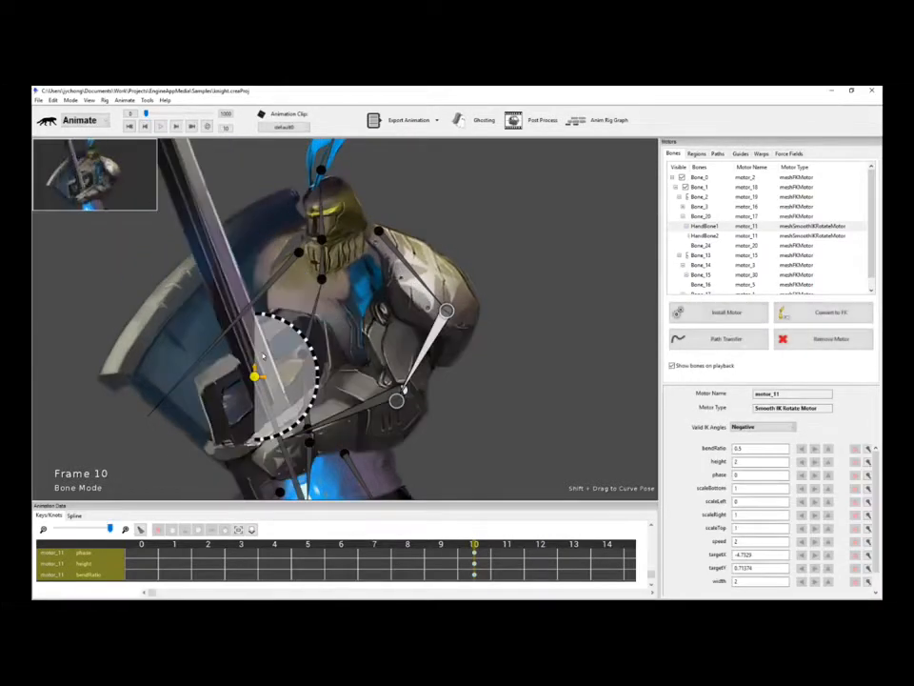
pyautogui.press('space')
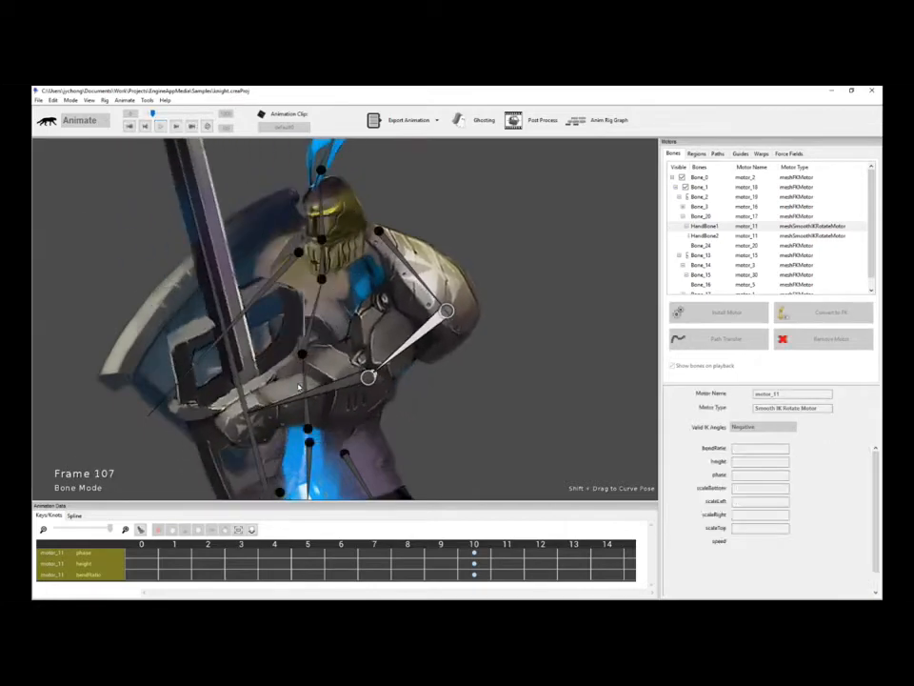
pyautogui.press('space')
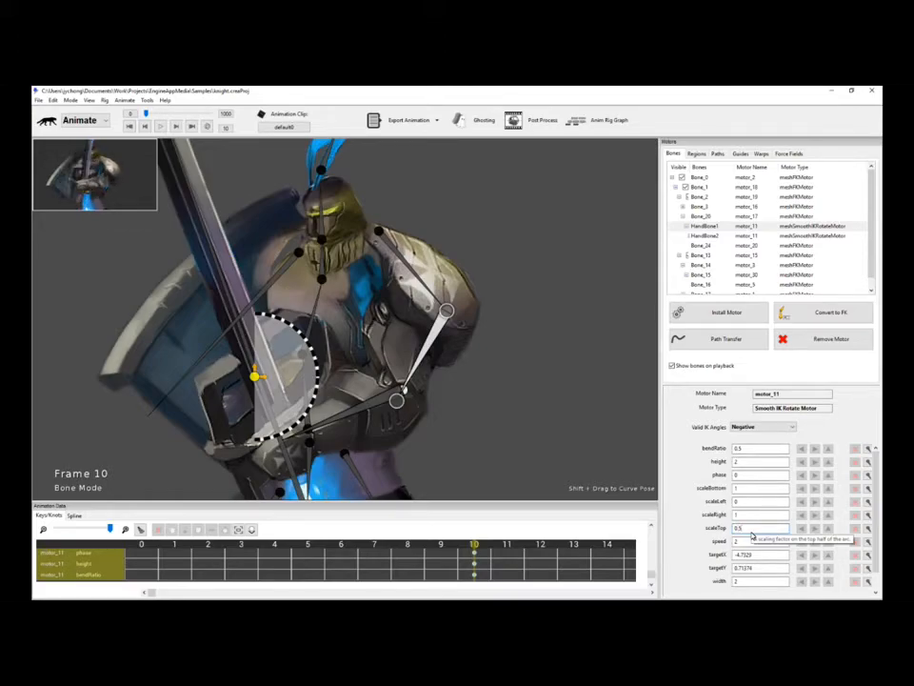
pyautogui.press('space')
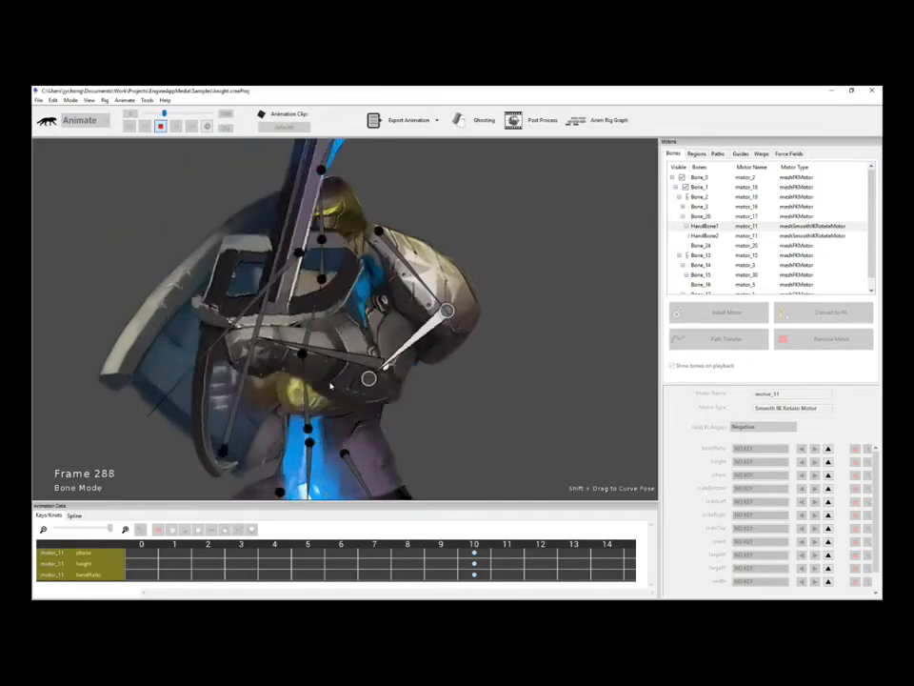
pyautogui.press('space')
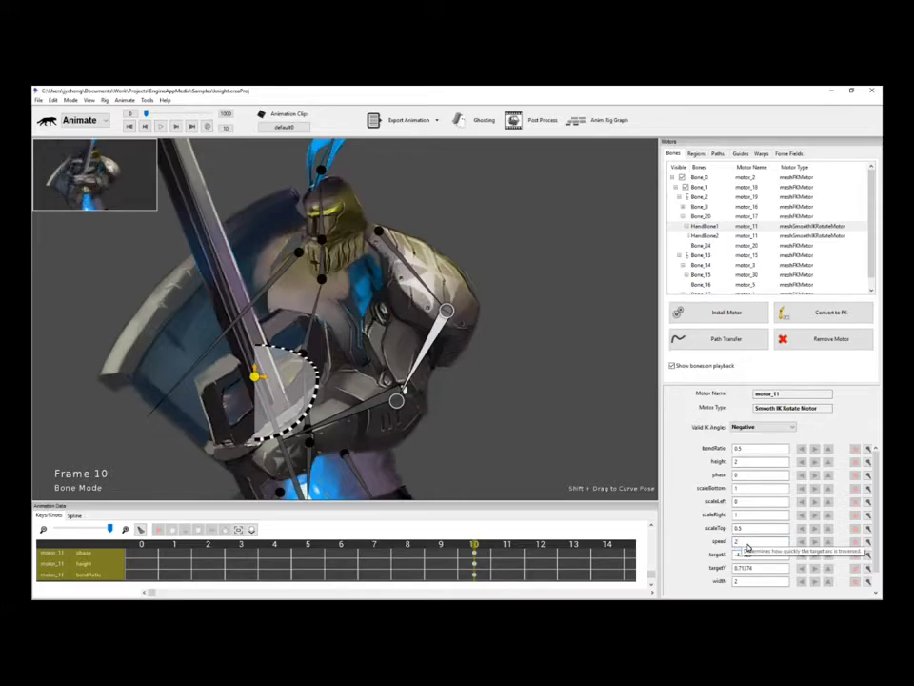
pyautogui.press('Return')
pyautogui.click(161, 126)
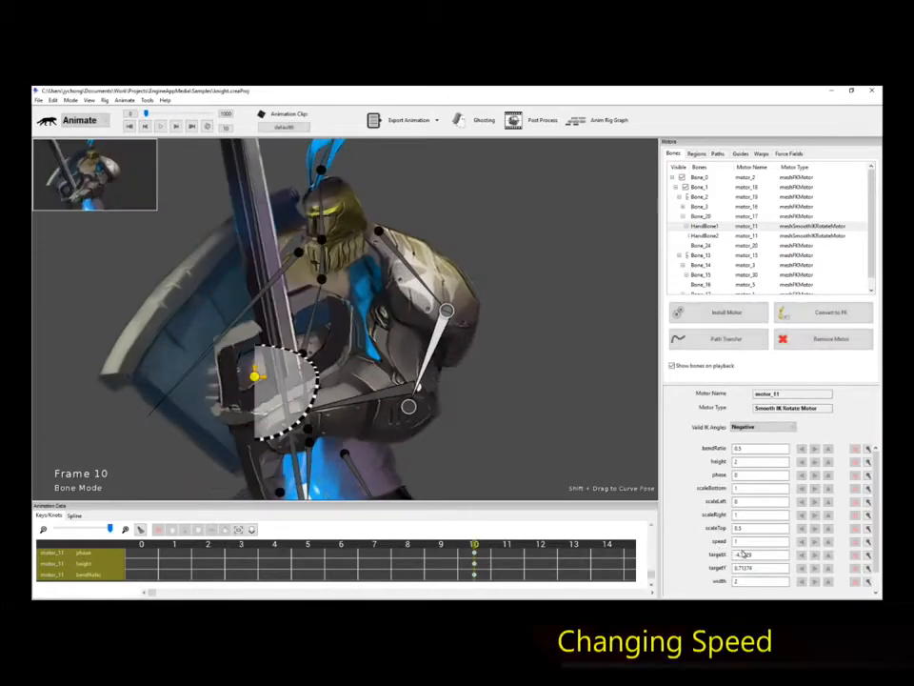
pyautogui.click(751, 544)
pyautogui.press('BackSpace')
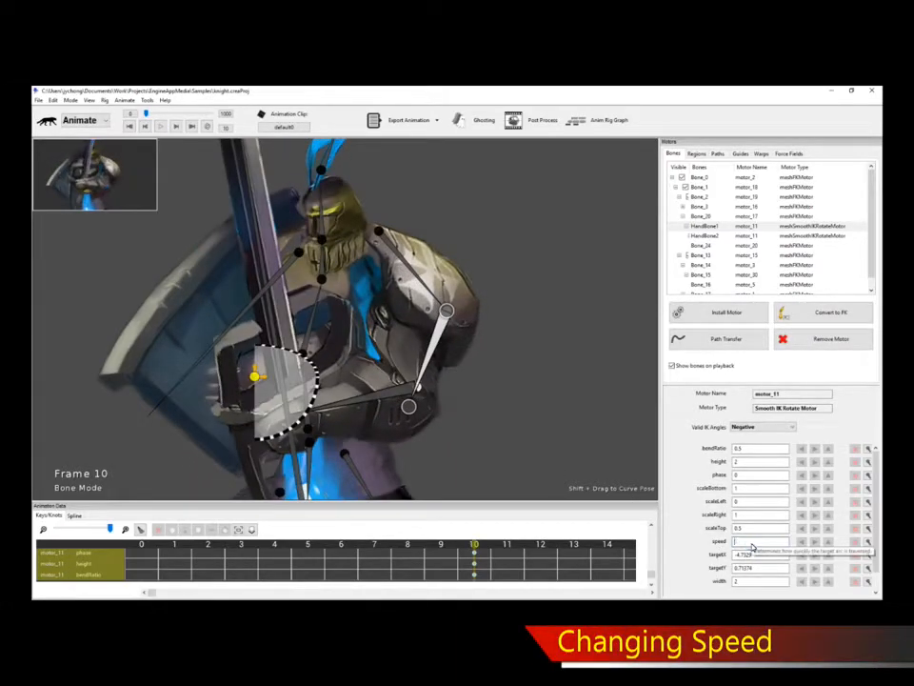
pyautogui.write('2')
pyautogui.press('Return')
pyautogui.click(161, 125)
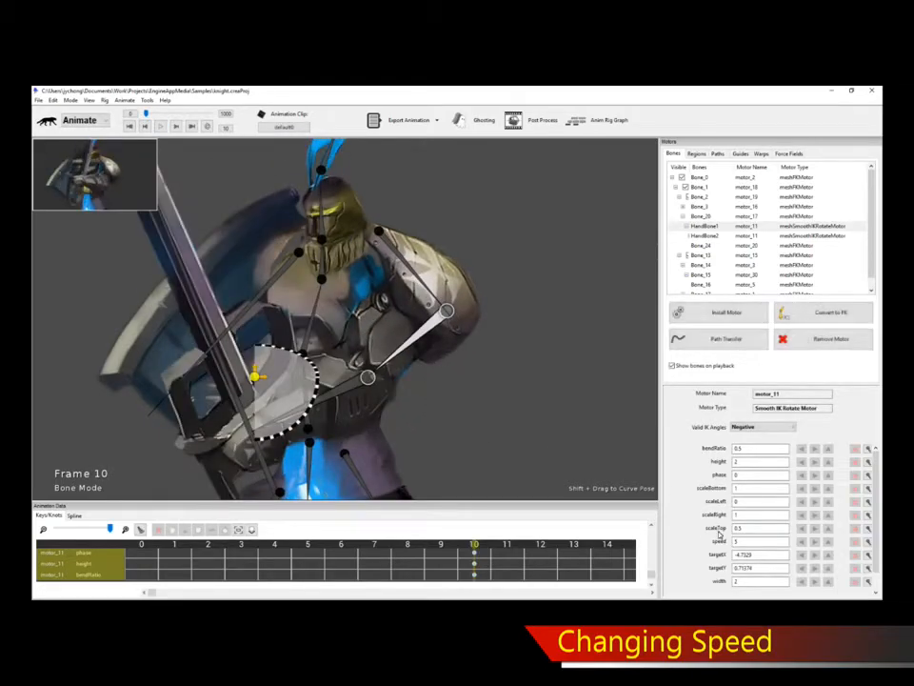
pyautogui.click(770, 544)
pyautogui.press('BackSpace')
pyautogui.write('2')
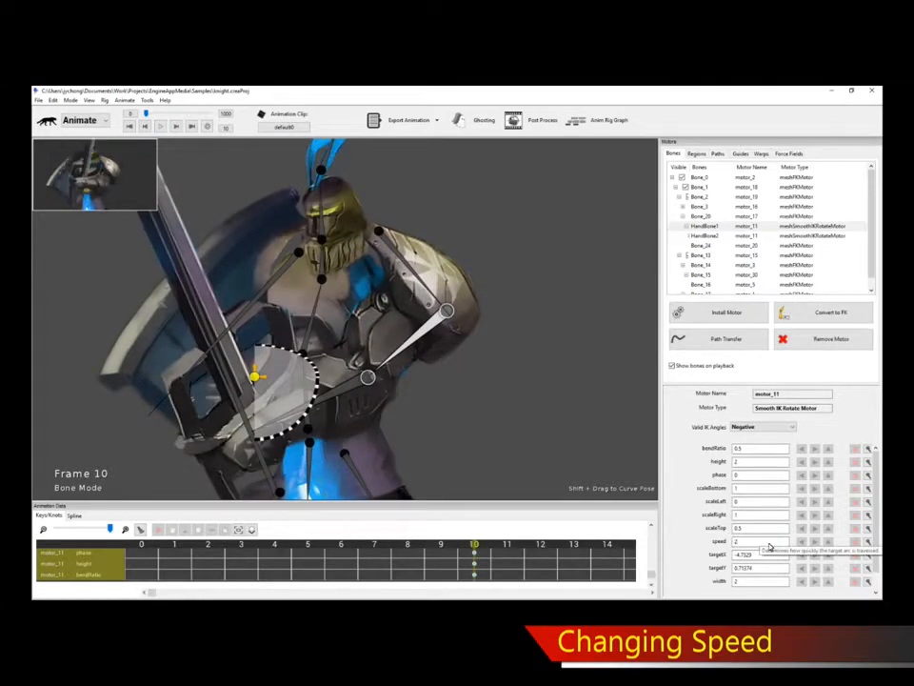
pyautogui.press('Return')
pyautogui.press('space')
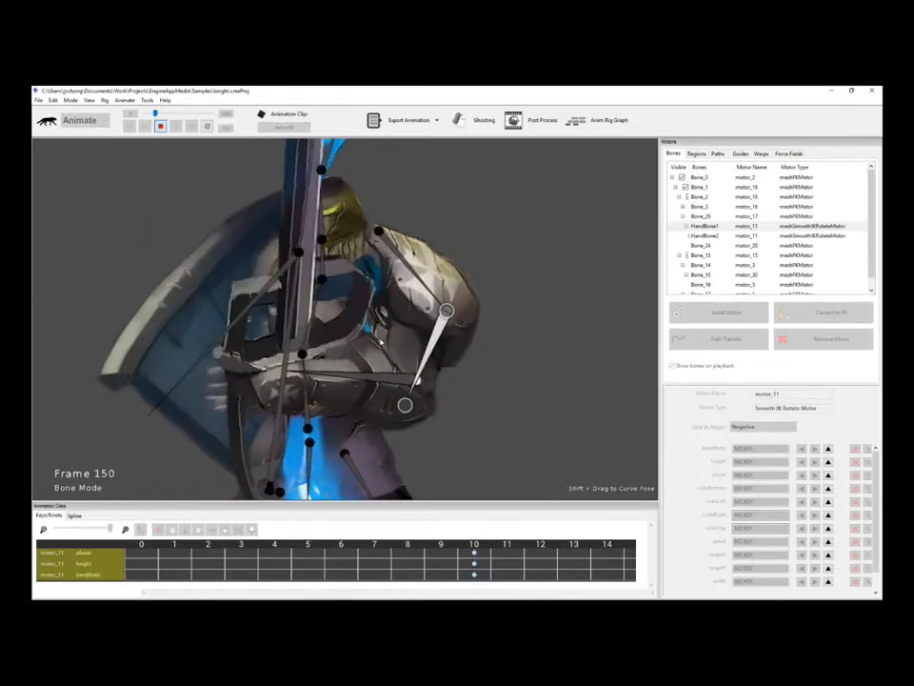
pyautogui.press('space')
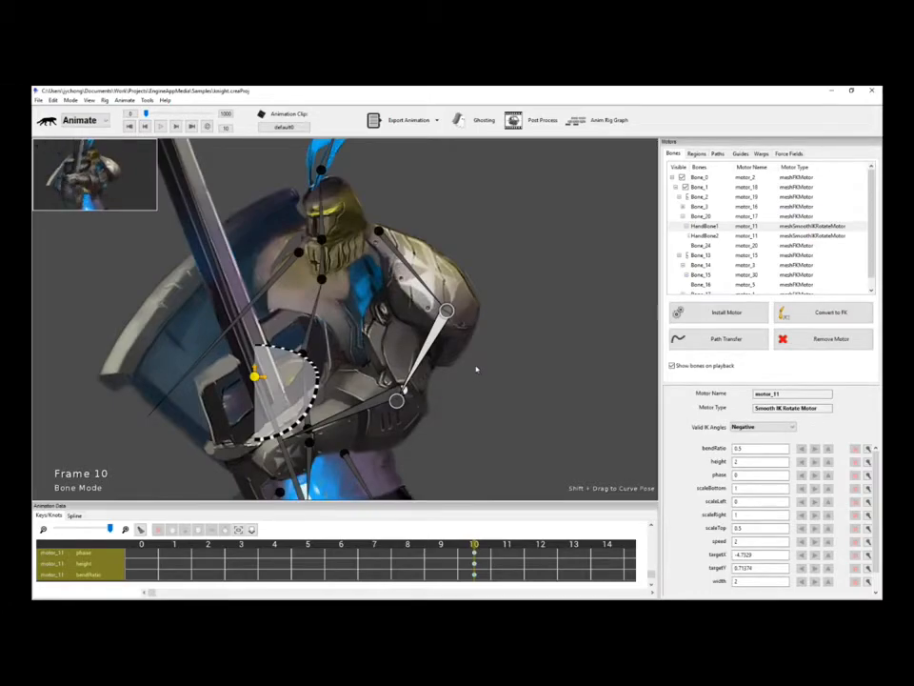
pyautogui.click(476, 369)
pyautogui.click(434, 341)
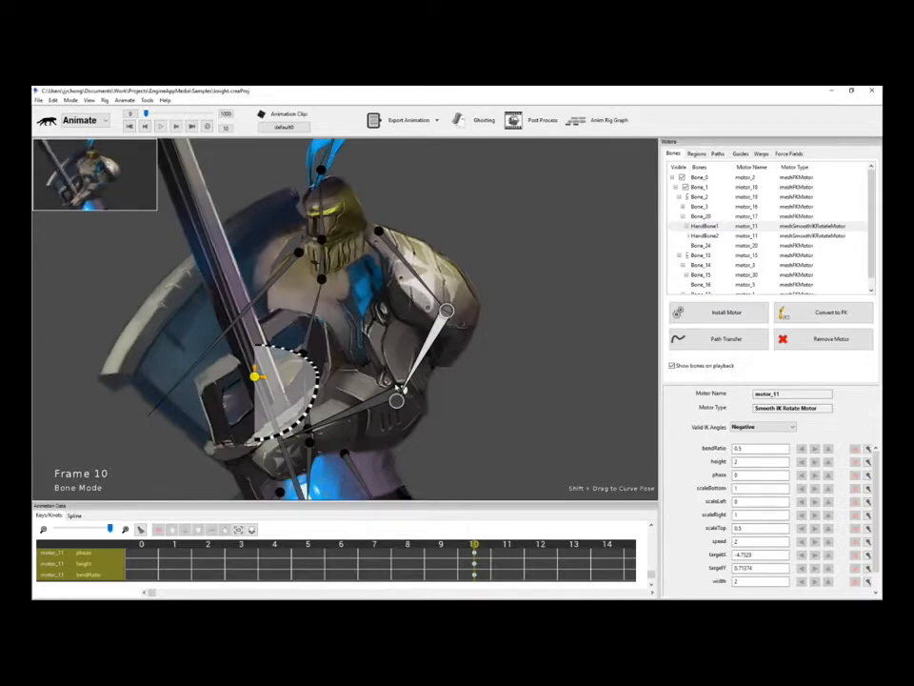
pyautogui.press('space')
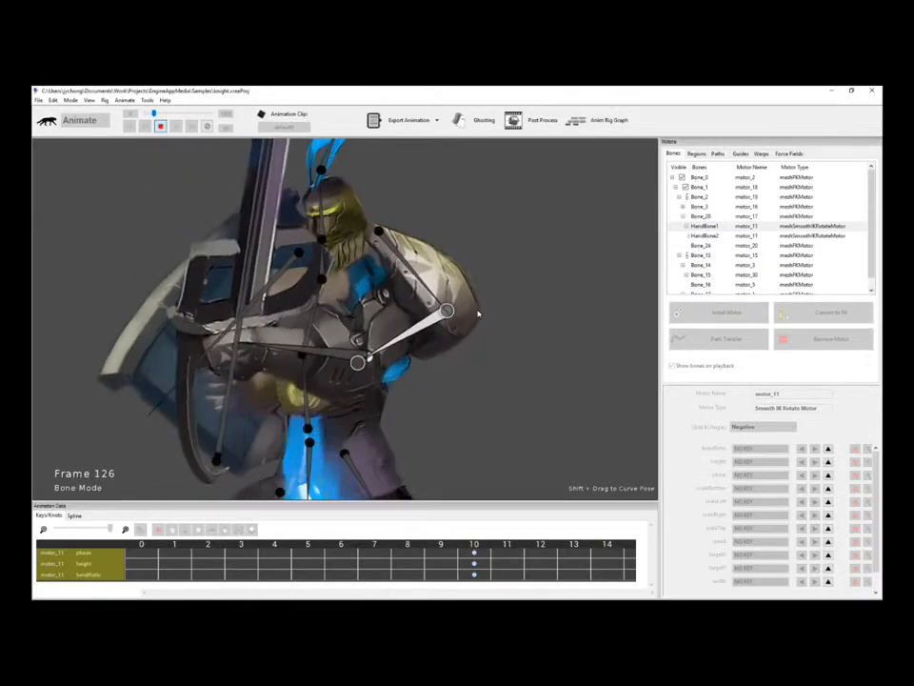
pyautogui.press('space')
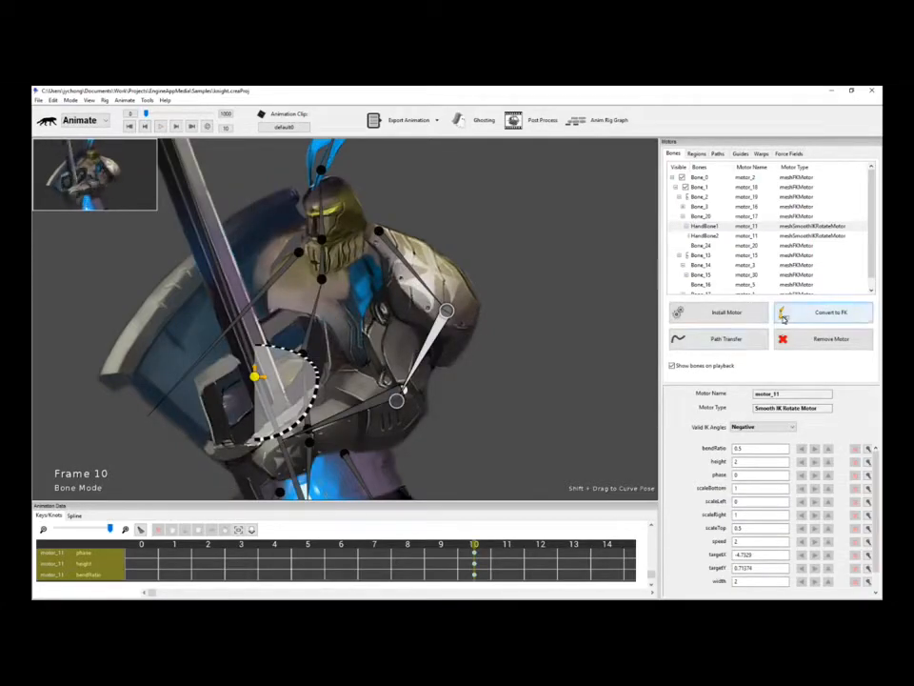
pyautogui.click(822, 315)
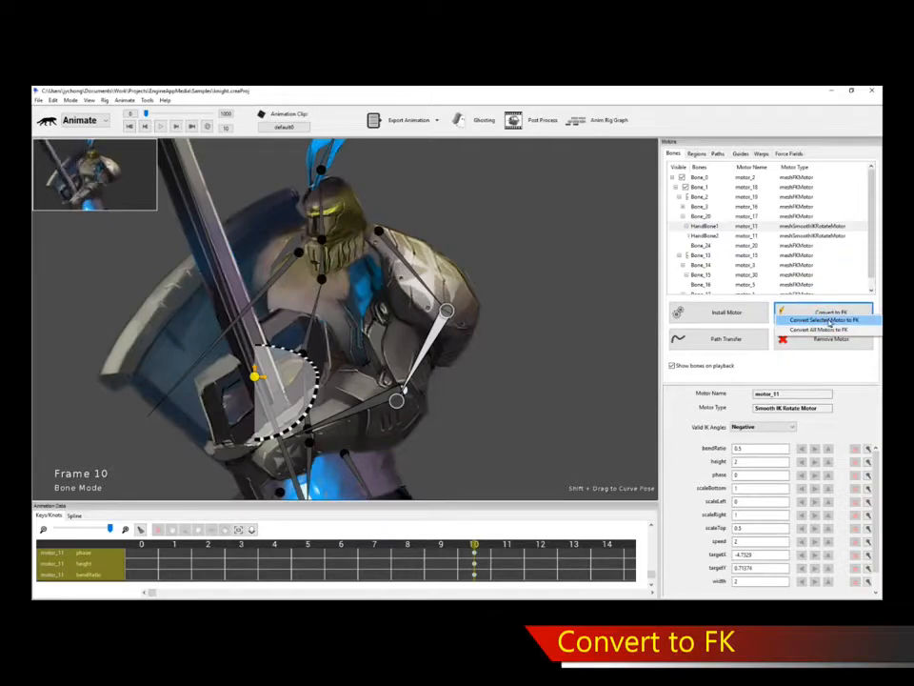
# Convert only the selected arm motor to FK, preview it, and select the forearm bone.
pyautogui.click(826, 320)
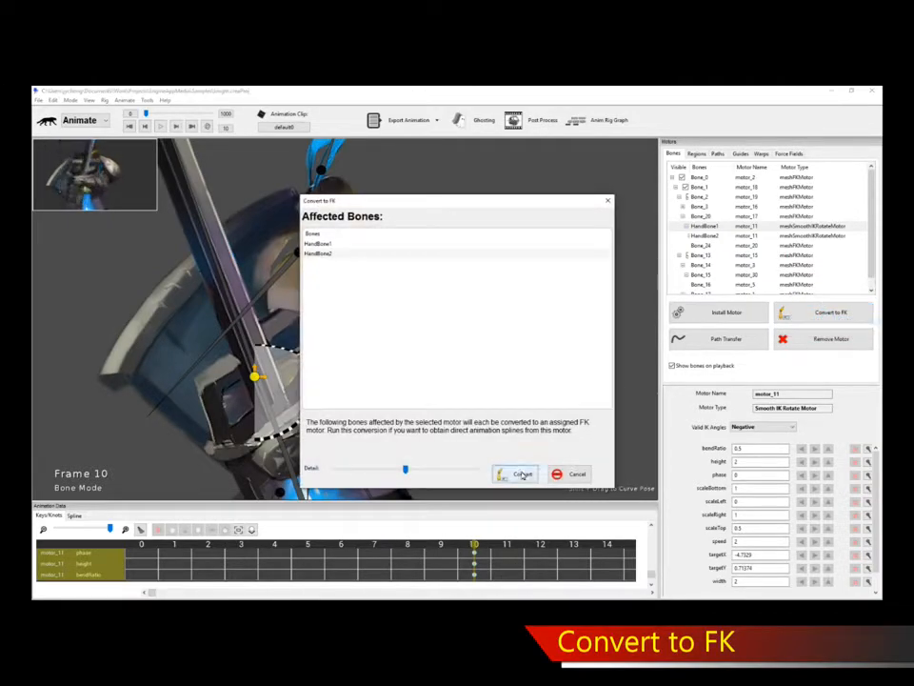
pyautogui.click(520, 474)
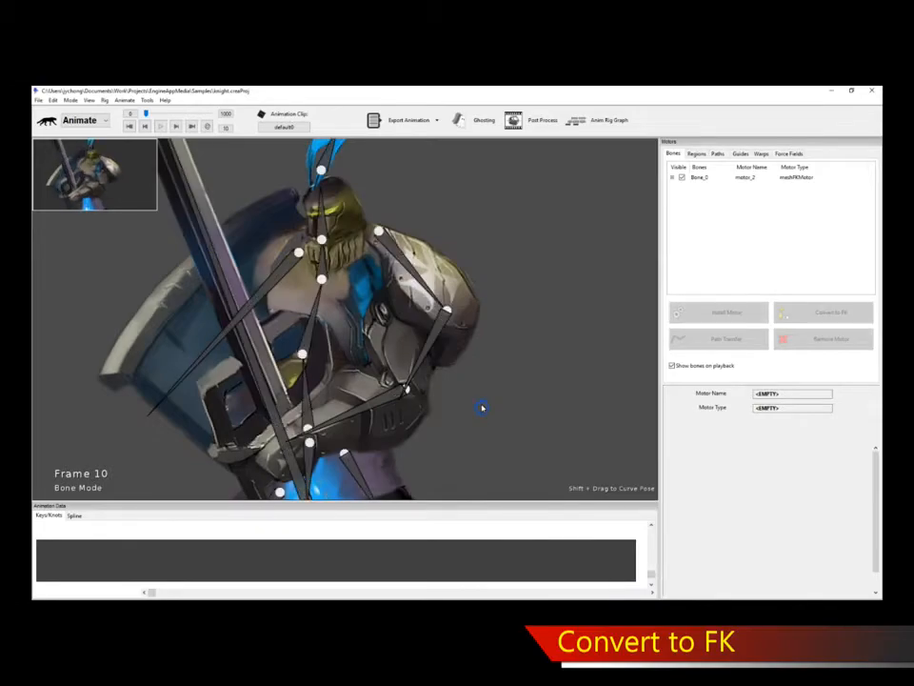
pyautogui.press('space')
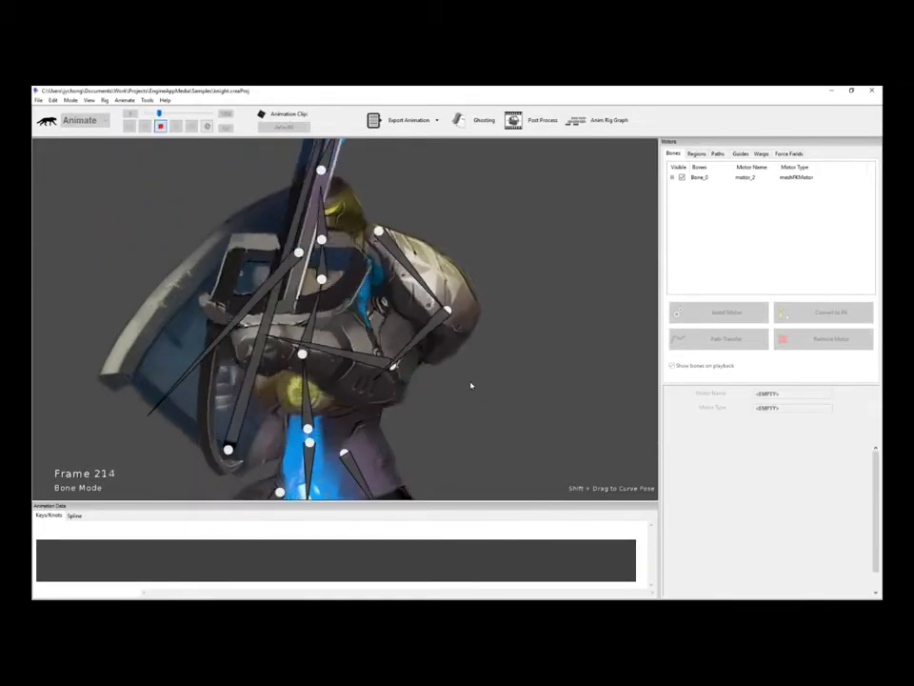
pyautogui.press('space')
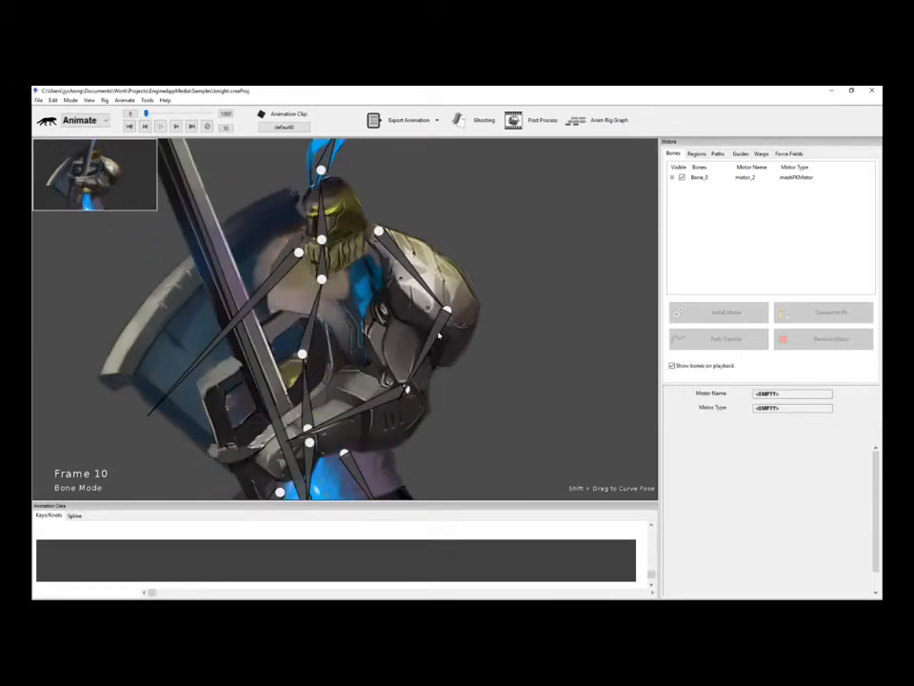
pyautogui.click(439, 335)
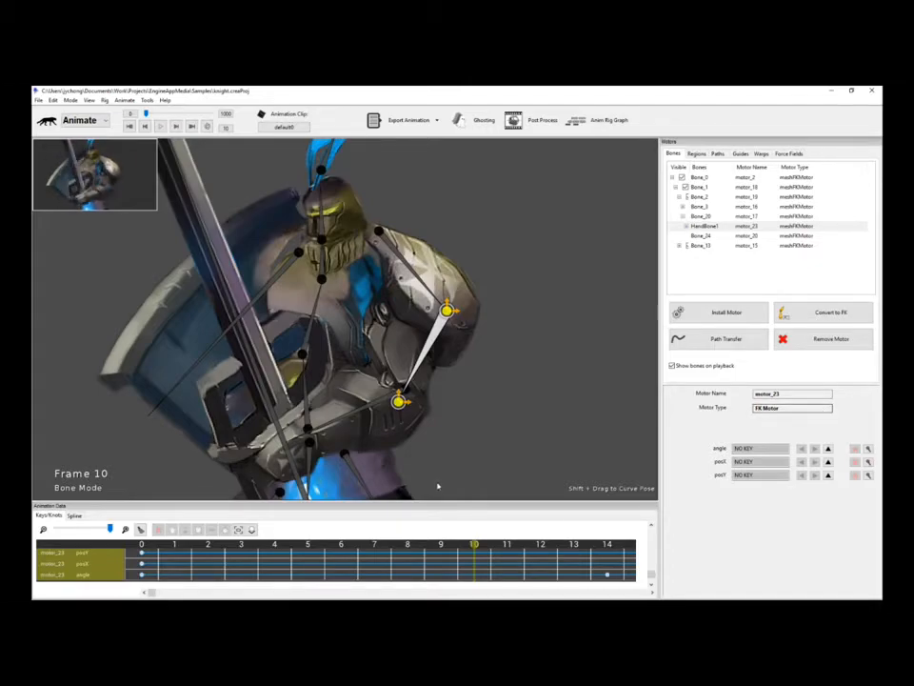
# Enlarge and zoom out the timeline, then show motor_23's animation data as spline curves.
pyautogui.moveTo(448, 502); pyautogui.dragTo(447, 460)
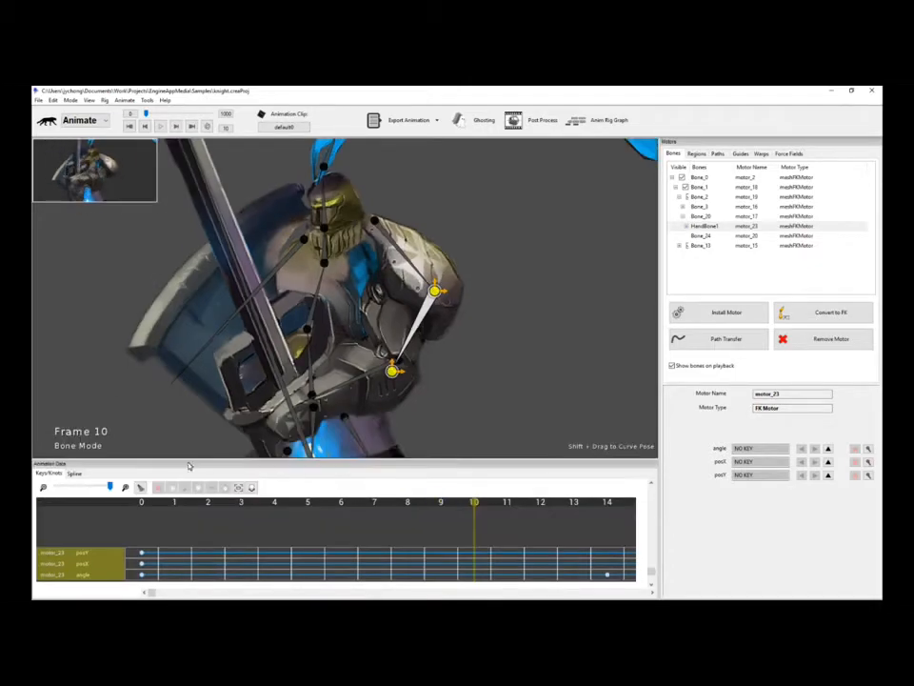
pyautogui.moveTo(109, 486); pyautogui.dragTo(80, 488)
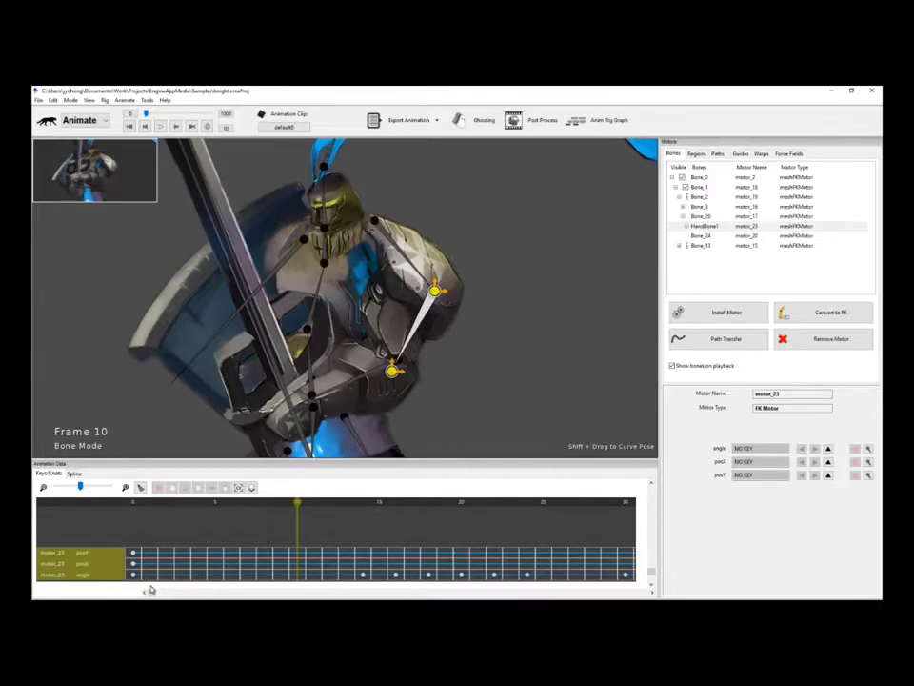
pyautogui.moveTo(150, 592)
pyautogui.mouseDown()
pyautogui.moveTo(449, 592)
pyautogui.moveTo(152, 593)
pyautogui.mouseUp()
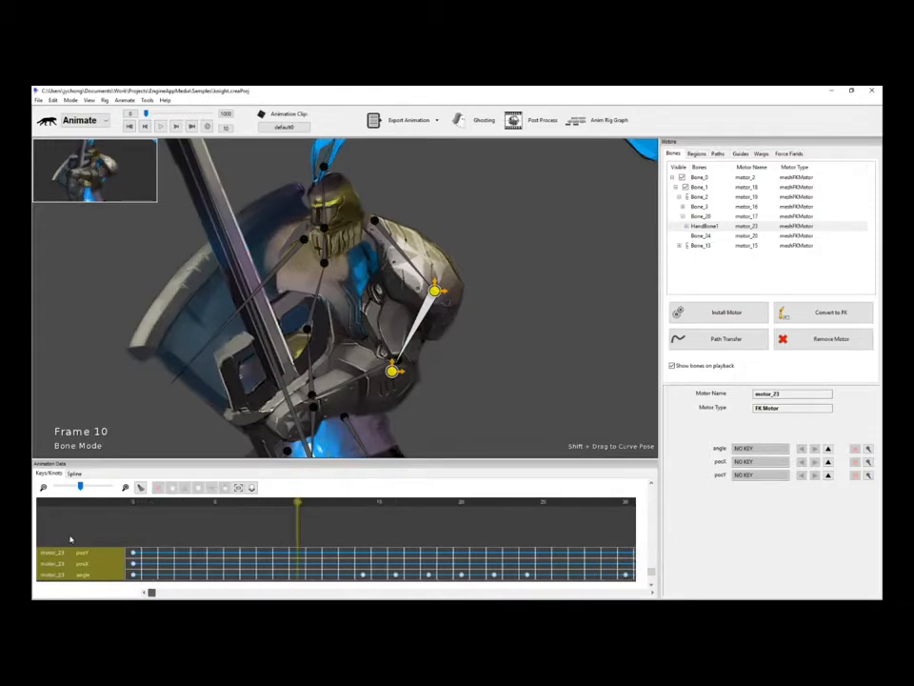
pyautogui.click(75, 473)
# Zoom out motor_23's curve graph, show all its curves, and enlarge the graph area.
pyautogui.moveTo(109, 488); pyautogui.dragTo(79, 491)
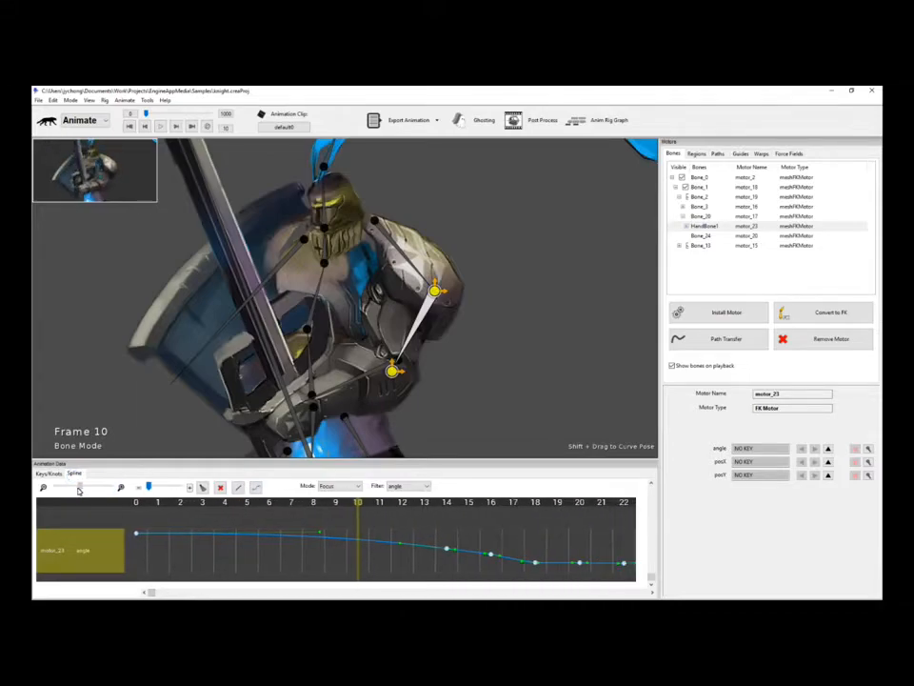
pyautogui.click(340, 486)
pyautogui.click(342, 503)
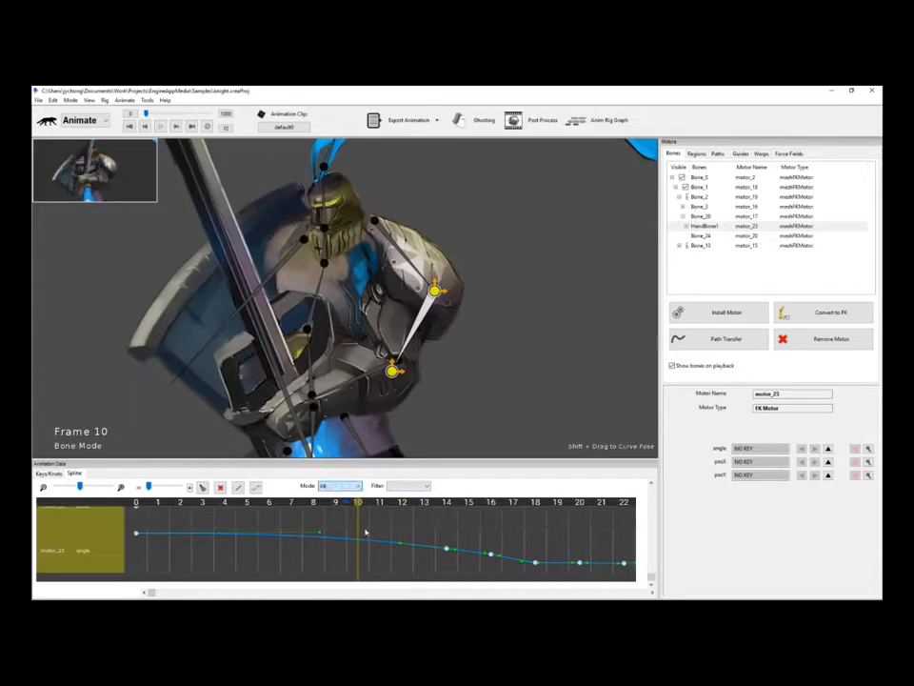
pyautogui.scroll(2, 241, 535)
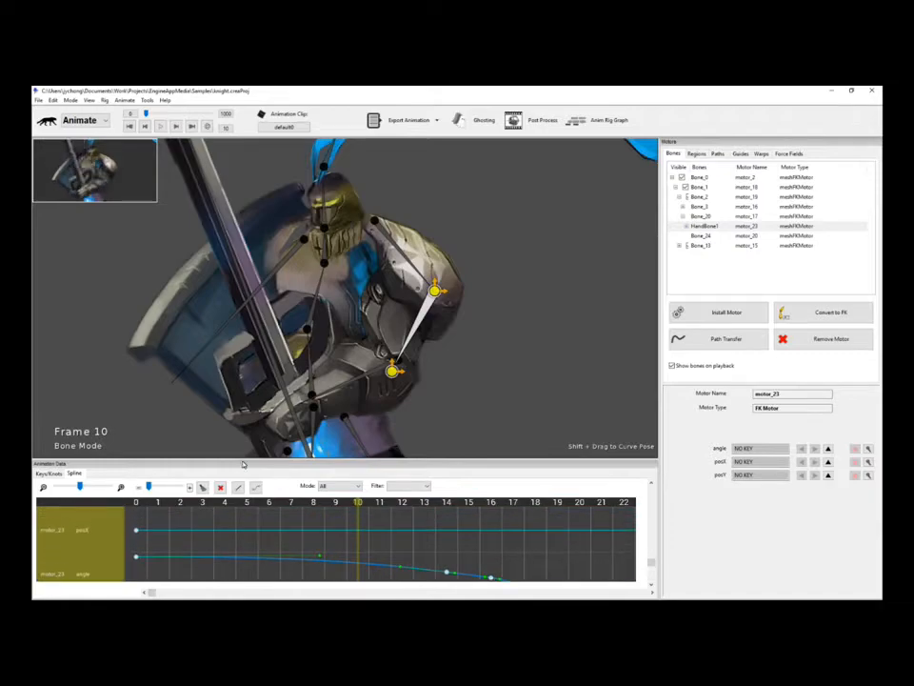
pyautogui.moveTo(241, 465); pyautogui.dragTo(243, 355)
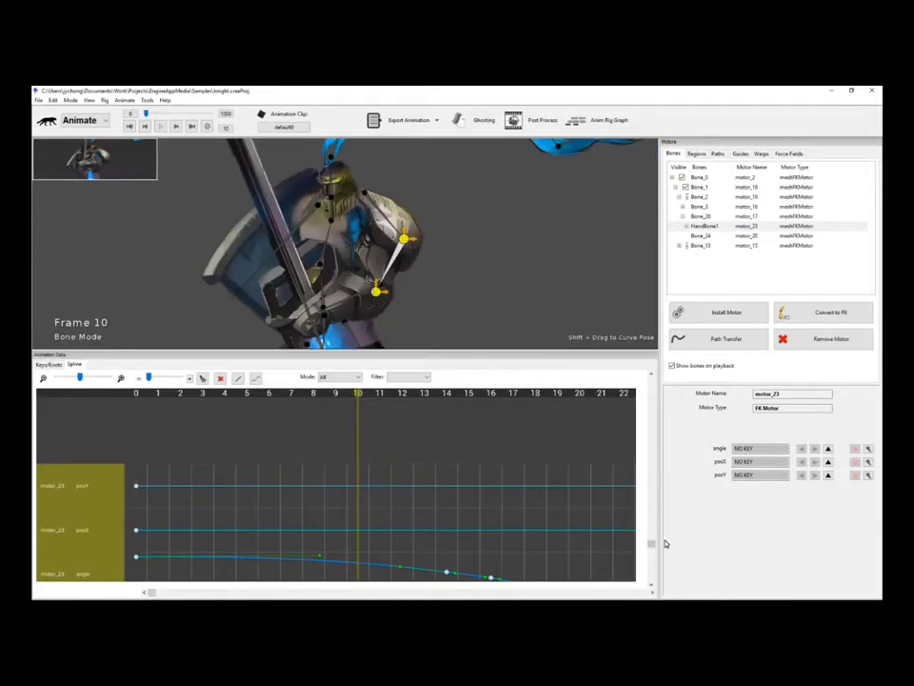
pyautogui.scroll(-2, 653, 543)
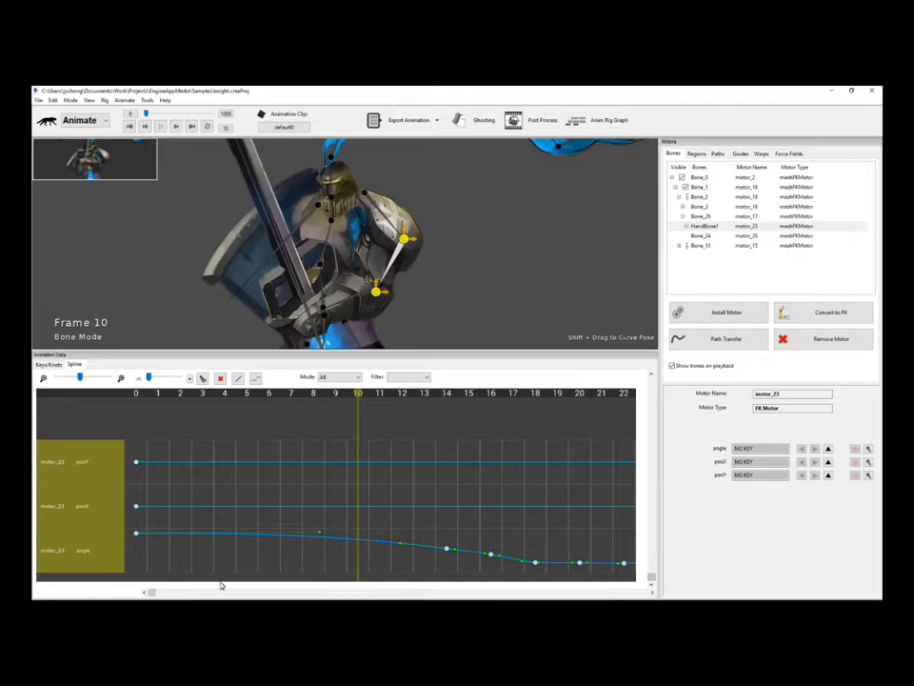
pyautogui.moveTo(160, 595); pyautogui.dragTo(95, 592)
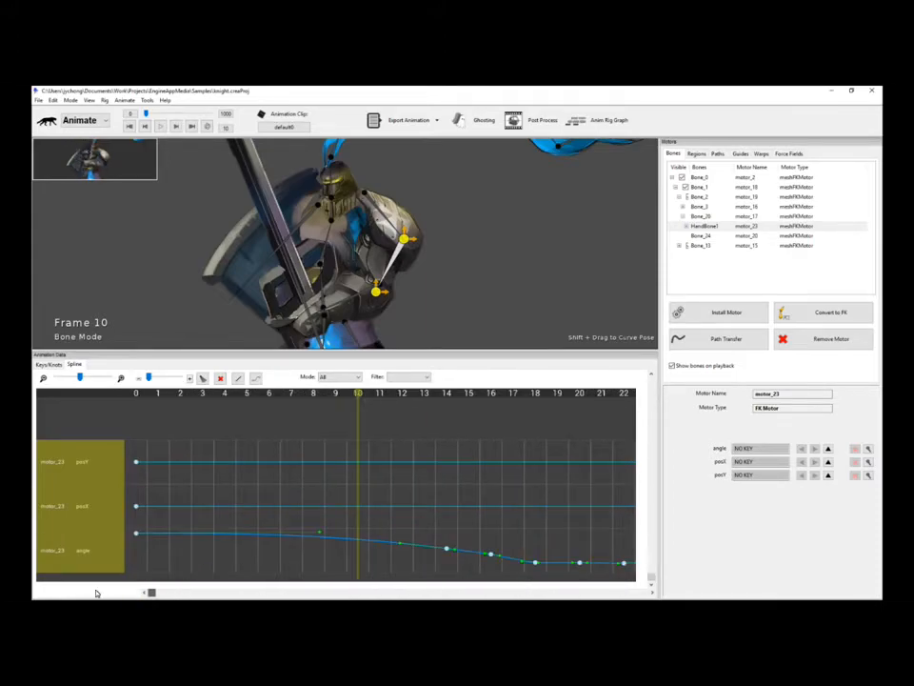
# Focus the graph on the angle curve, then restore the full-height 3D view and key rows.
pyautogui.click(359, 378)
pyautogui.click(333, 392)
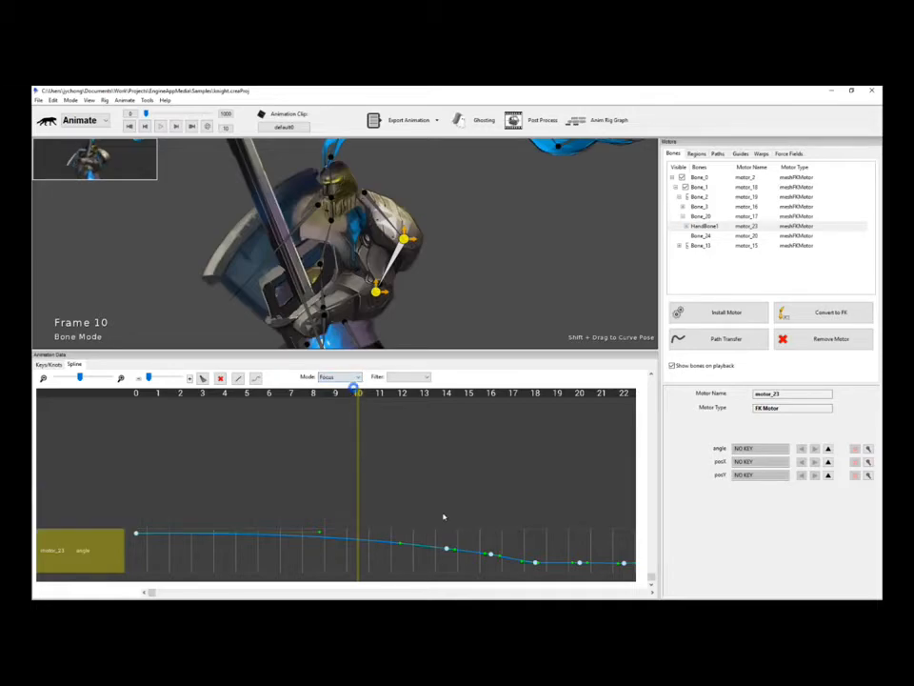
pyautogui.click(51, 365)
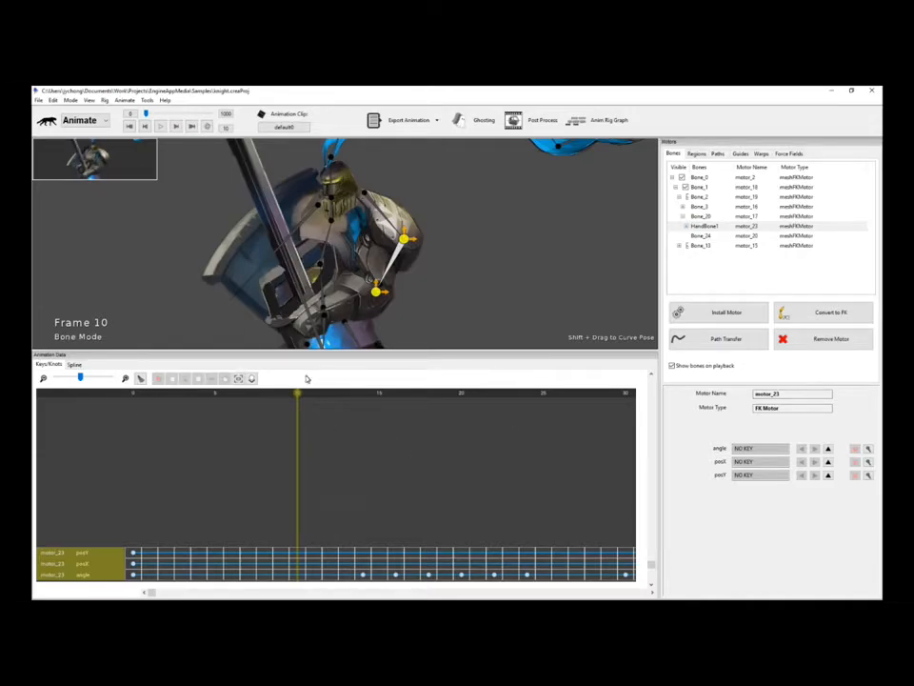
pyautogui.click(75, 365)
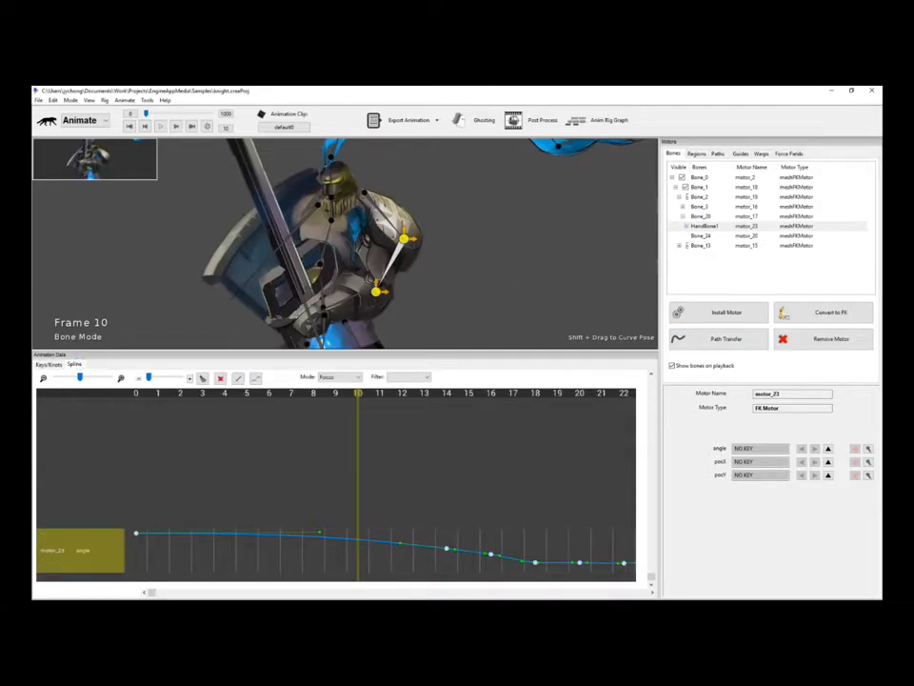
pyautogui.moveTo(150, 594)
pyautogui.mouseDown()
pyautogui.moveTo(594, 593)
pyautogui.moveTo(135, 588)
pyautogui.mouseUp()
pyautogui.moveTo(410, 355); pyautogui.dragTo(414, 463)
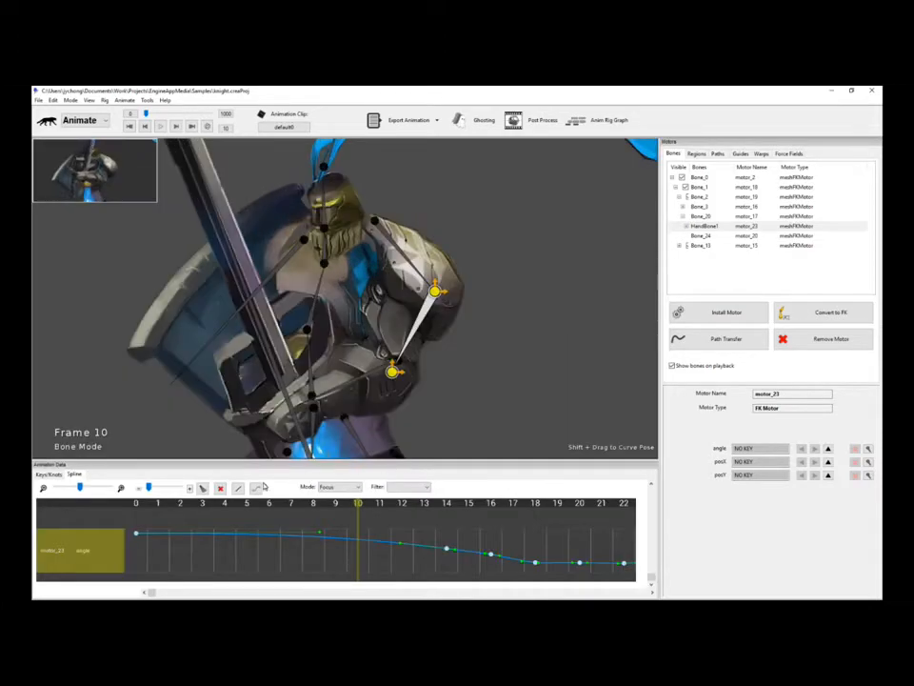
pyautogui.click(48, 473)
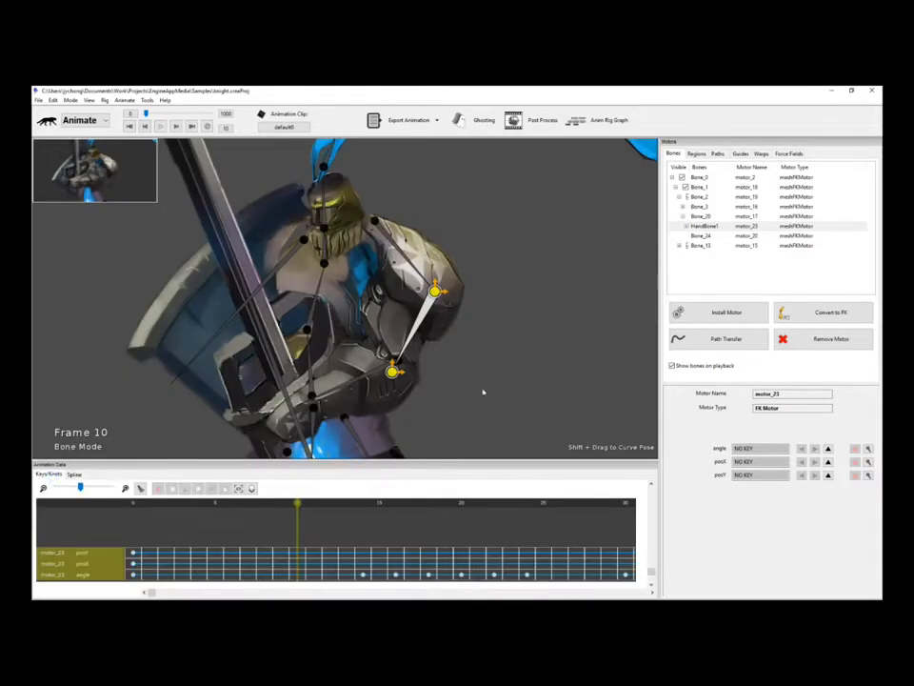
# Preview the animation, zoom in, and select the blue plume's base bone to show motor_24.
pyautogui.press('space')
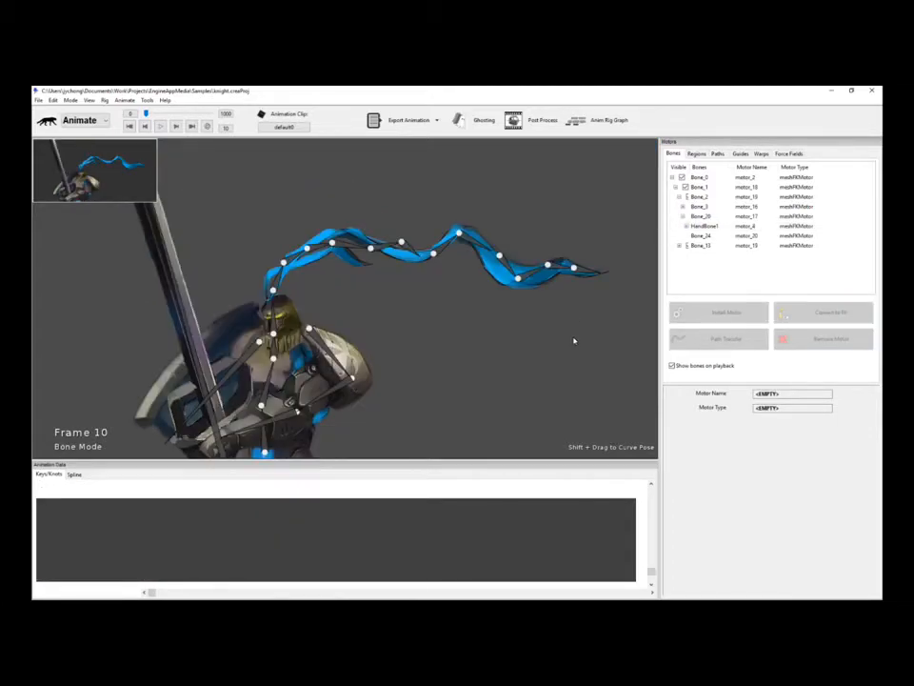
pyautogui.scroll(3, 487, 360)
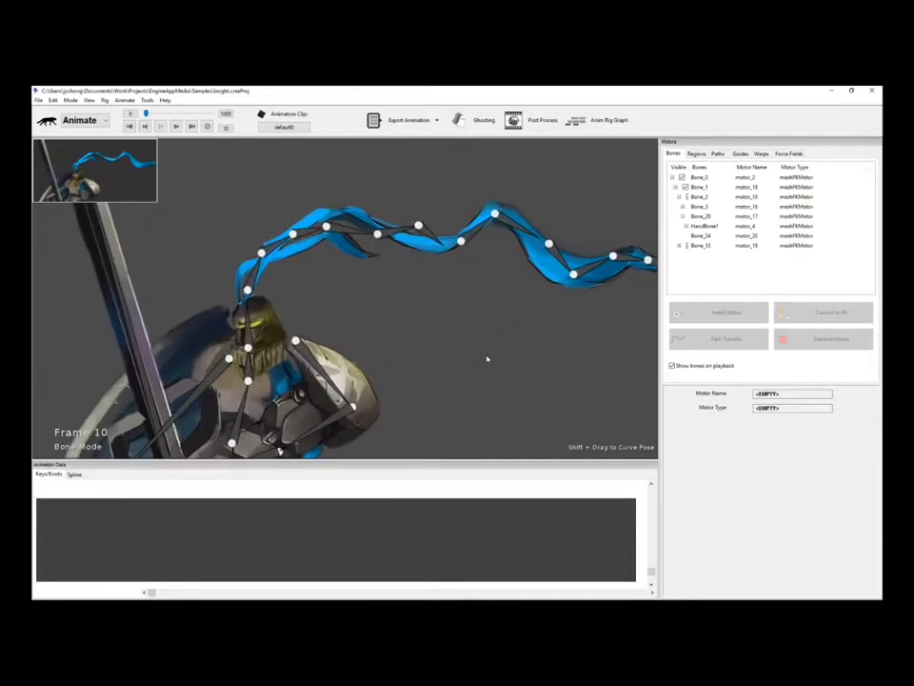
pyautogui.click(281, 249)
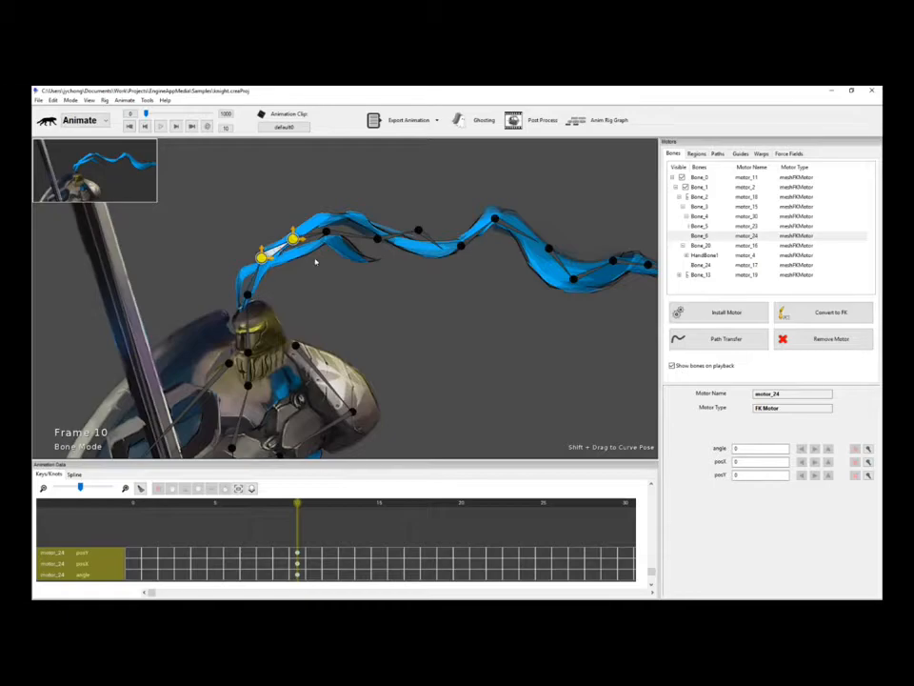
# Install a Rotate Cycle Motor on the plume bone and play to watch it swing.
pyautogui.click(726, 313)
pyautogui.scroll(-5, 612, 344)
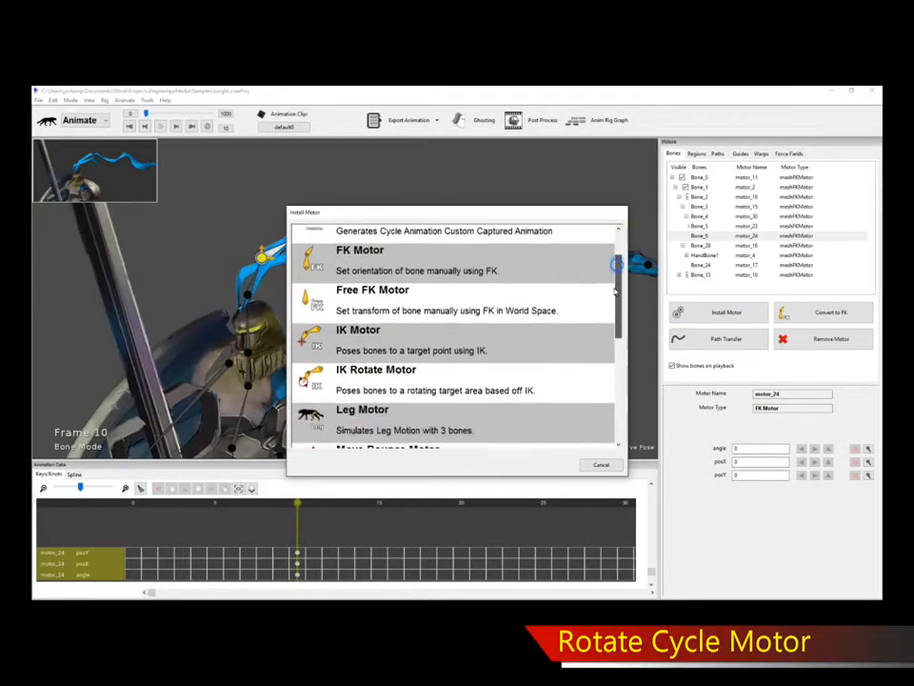
pyautogui.scroll(-1, 612, 344)
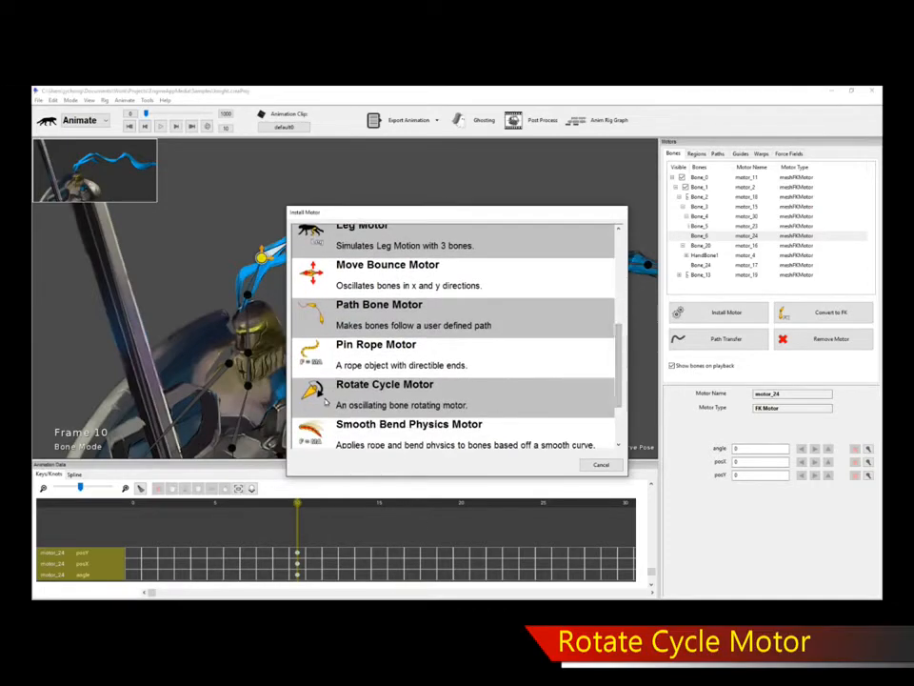
pyautogui.doubleClick(399, 399)
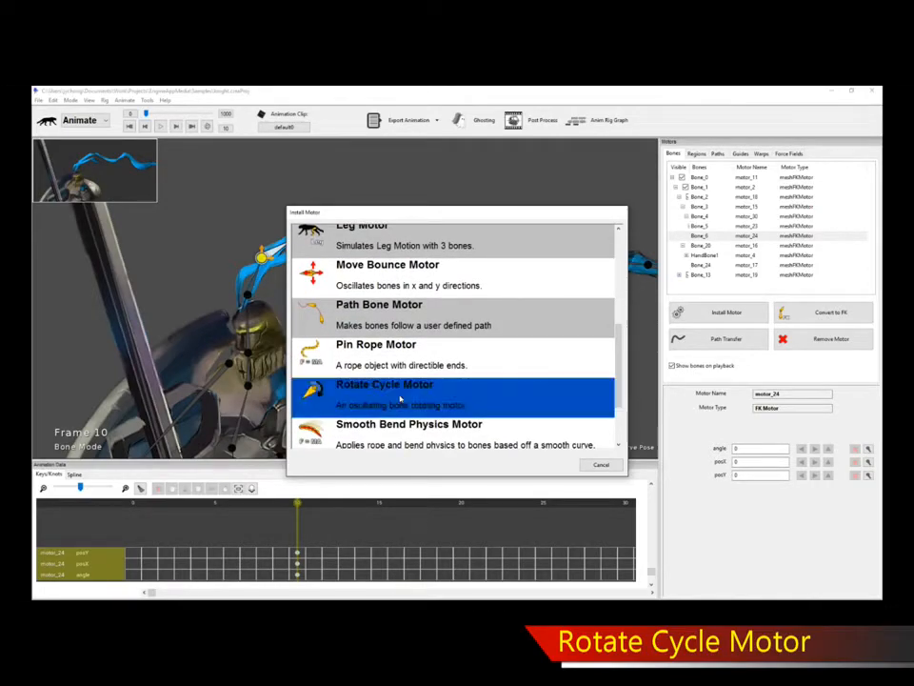
pyautogui.press('space')
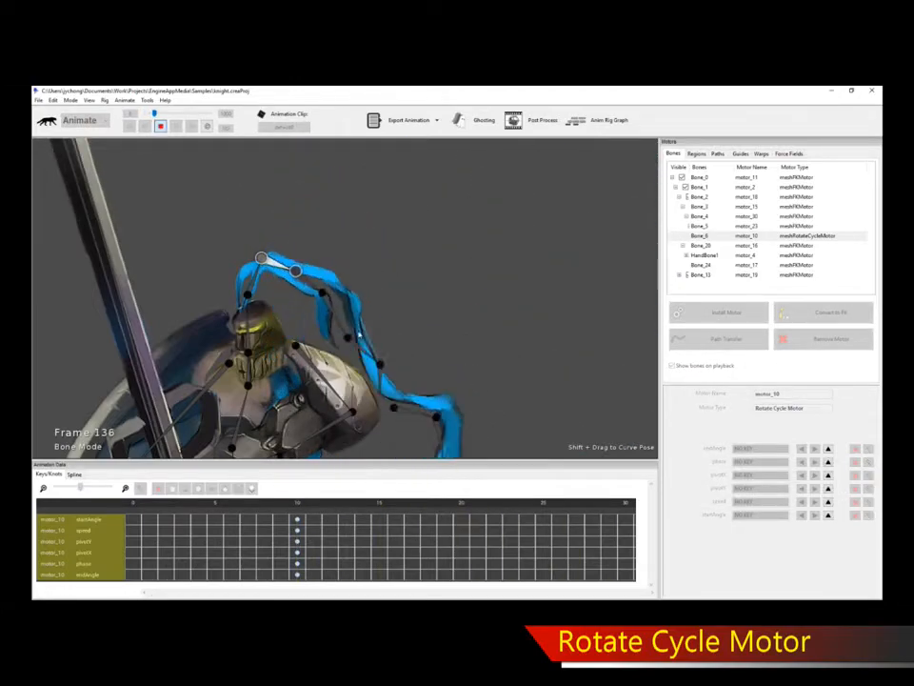
# Change motor_10's startAngle from -90 to -10 and its endAngle to 10.
pyautogui.press('space')
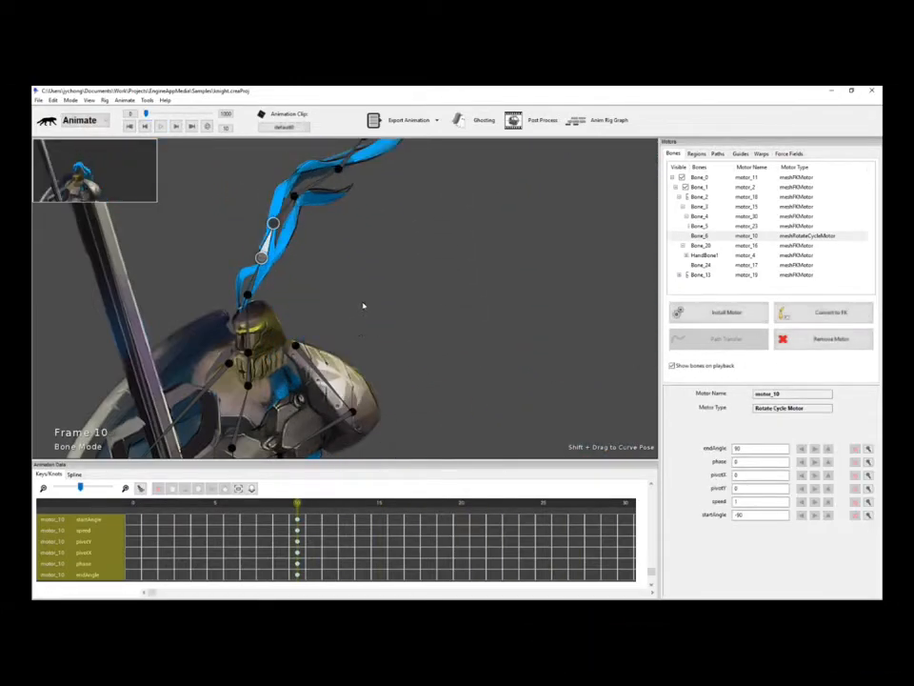
pyautogui.moveTo(390, 306); pyautogui.dragTo(391, 328)
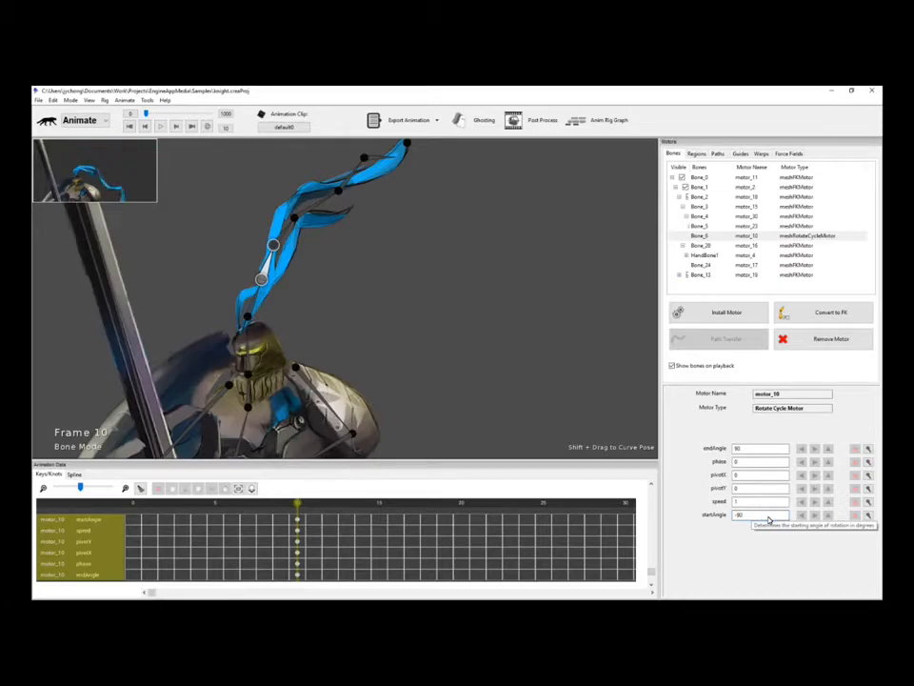
pyautogui.press('BackSpace')
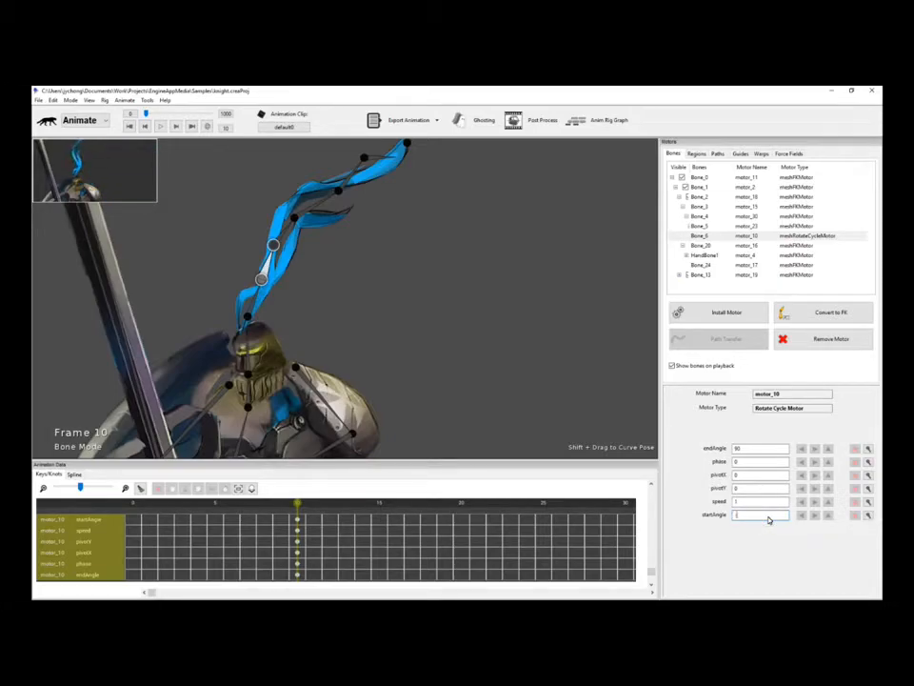
pyautogui.press('Return')
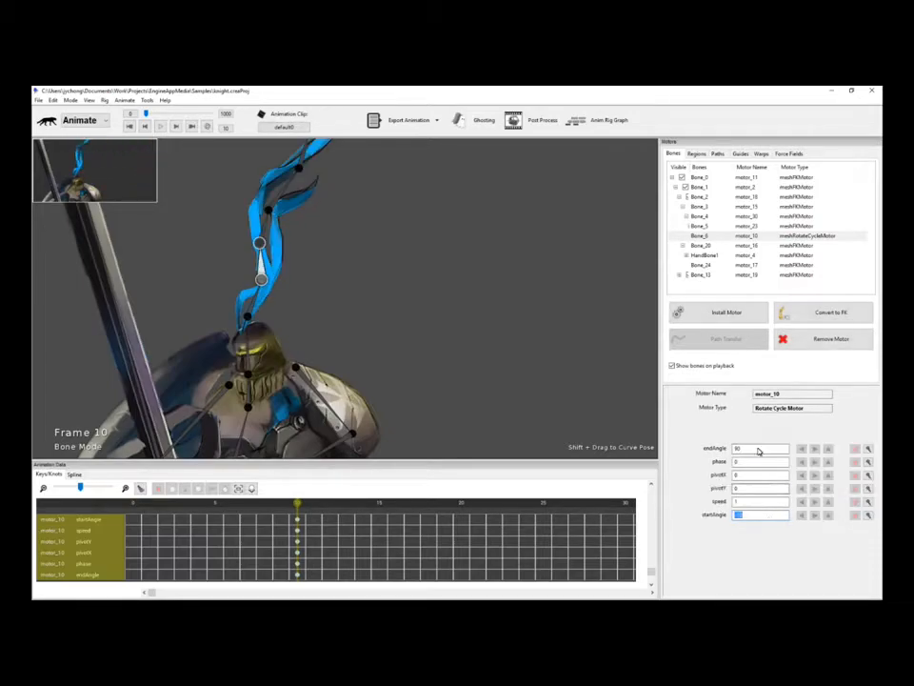
pyautogui.press('Return')
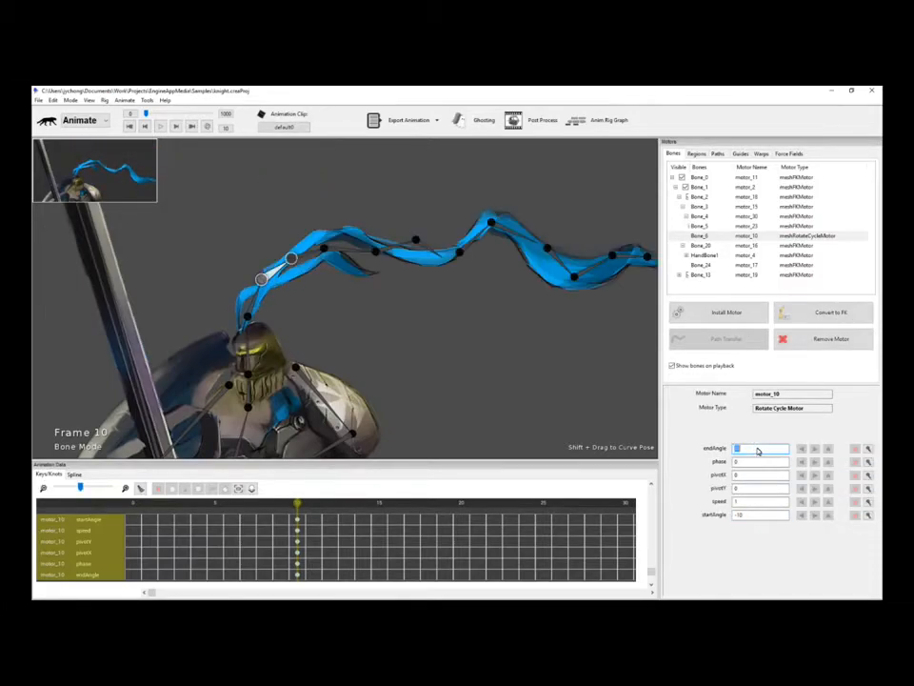
# Preview the smaller swing, reselecting the plume bone to watch it wave.
pyautogui.click(441, 317)
pyautogui.press('space')
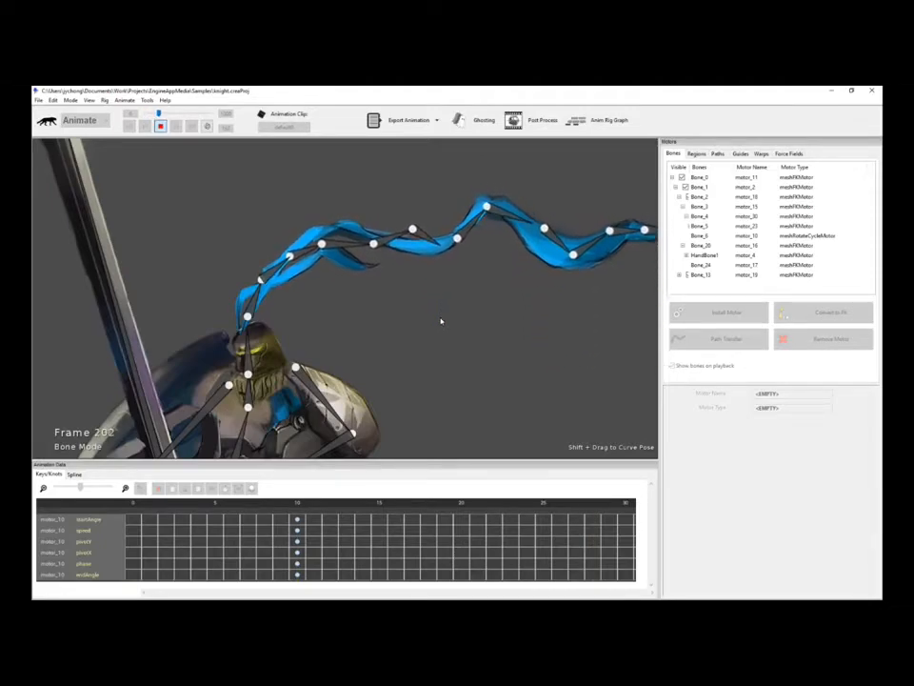
pyautogui.press('space')
pyautogui.click(277, 269)
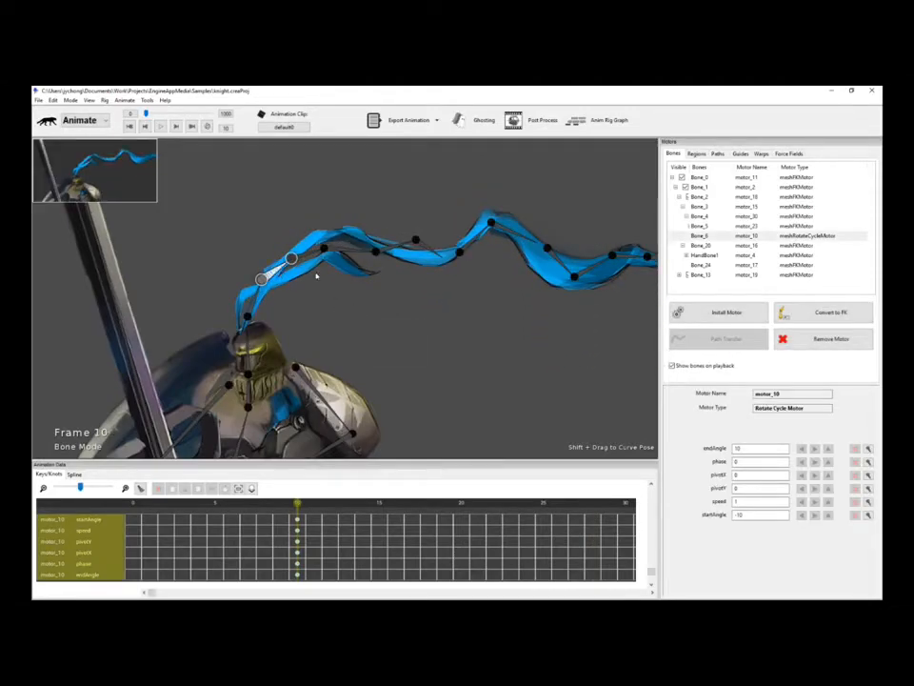
pyautogui.press('space')
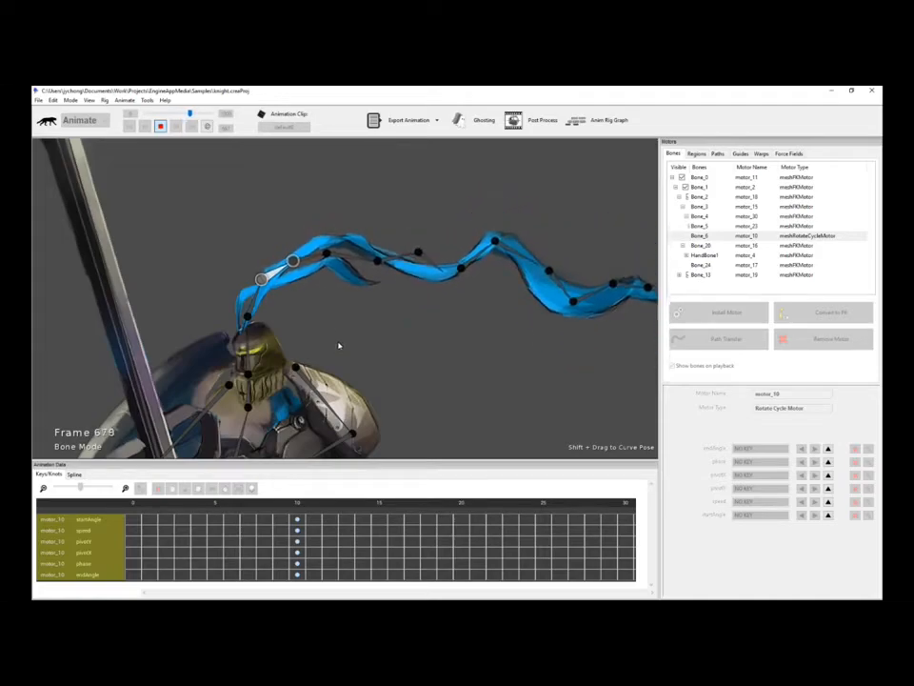
# Set Bone_6's Rotate Cycle Motor speed to 1.5 and preview the faster oscillation.
pyautogui.press('space')
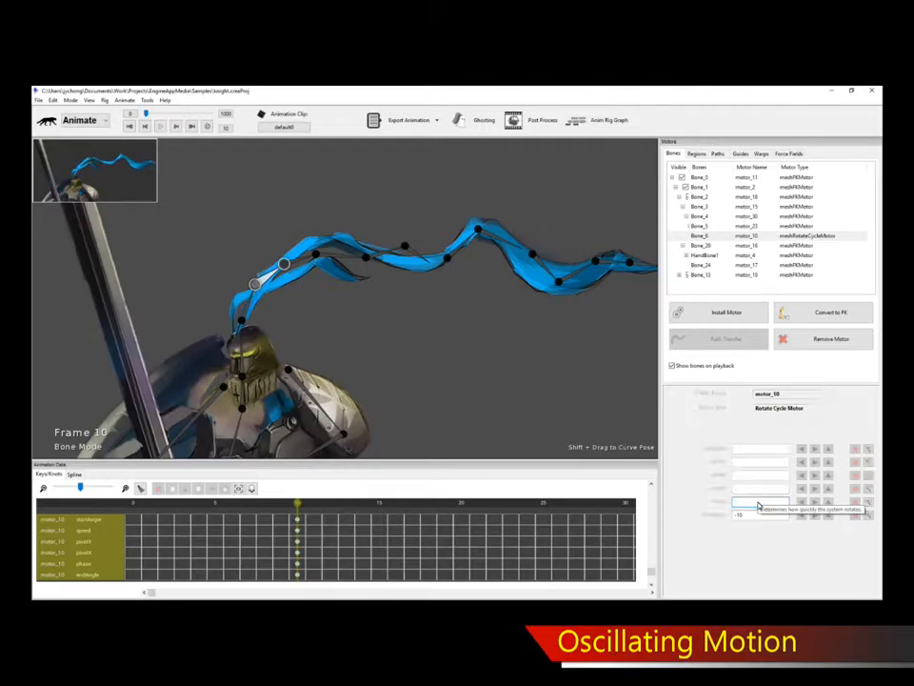
pyautogui.press('space')
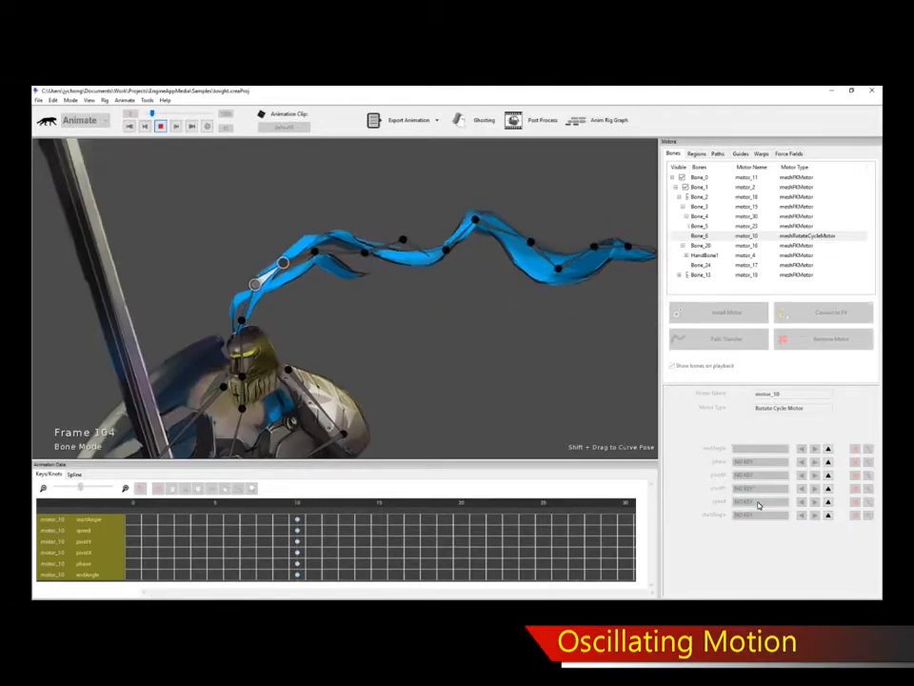
pyautogui.press('space')
pyautogui.click(759, 503)
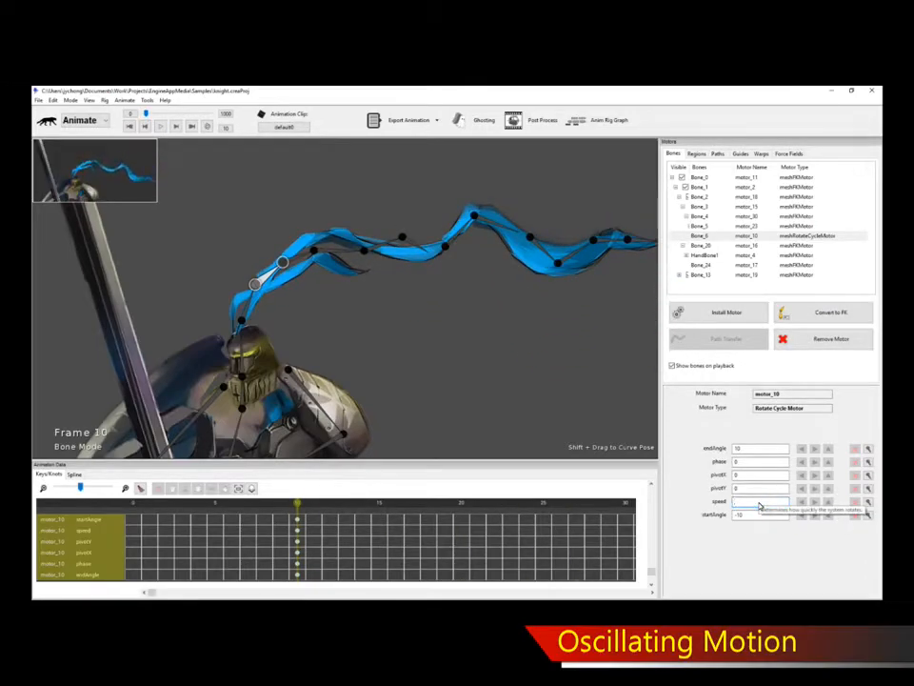
pyautogui.press('space')
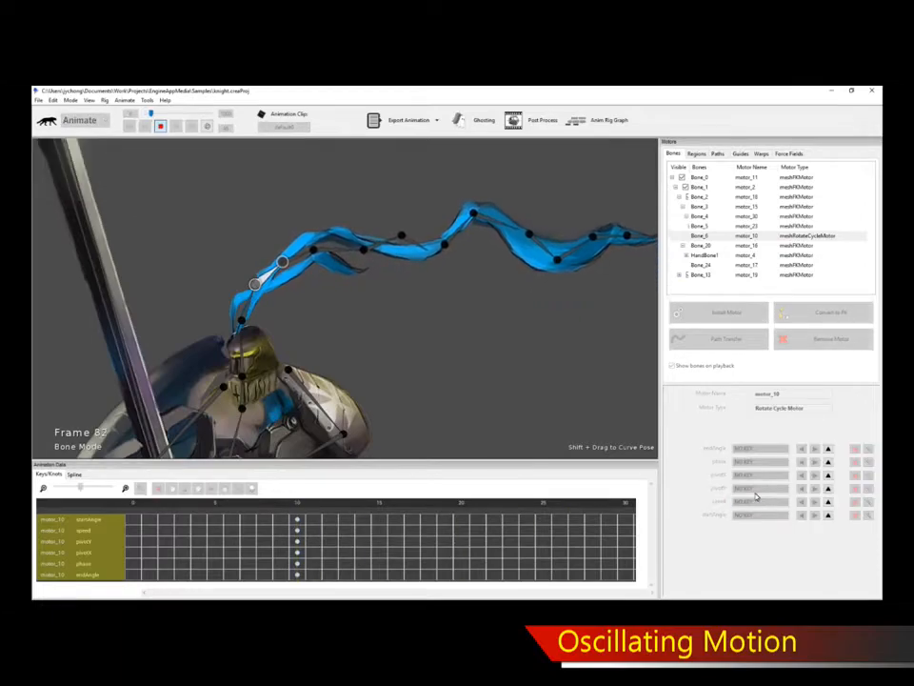
pyautogui.press('space')
pyautogui.write('1')
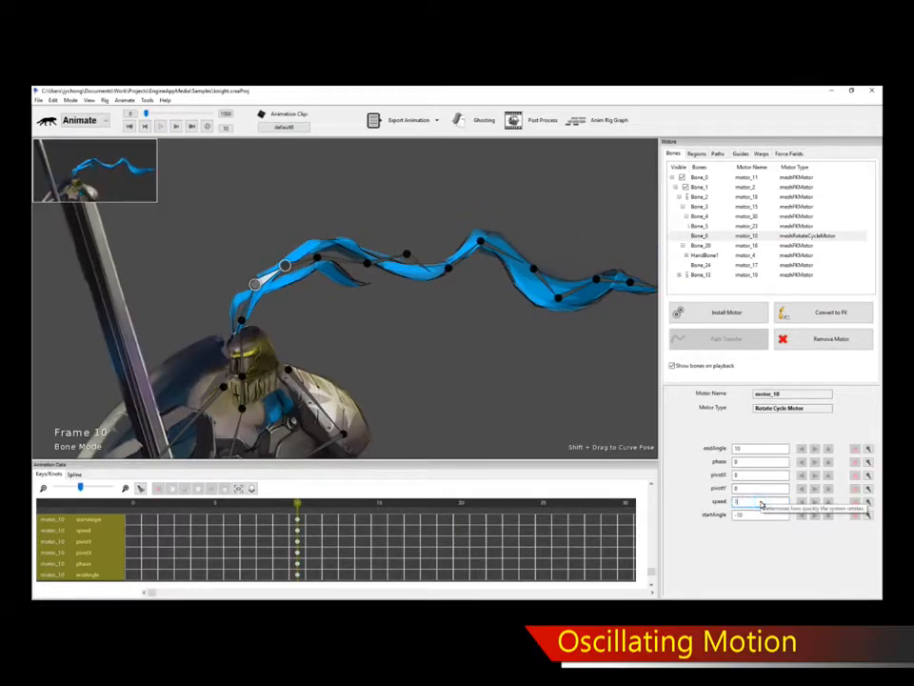
pyautogui.write('/5')
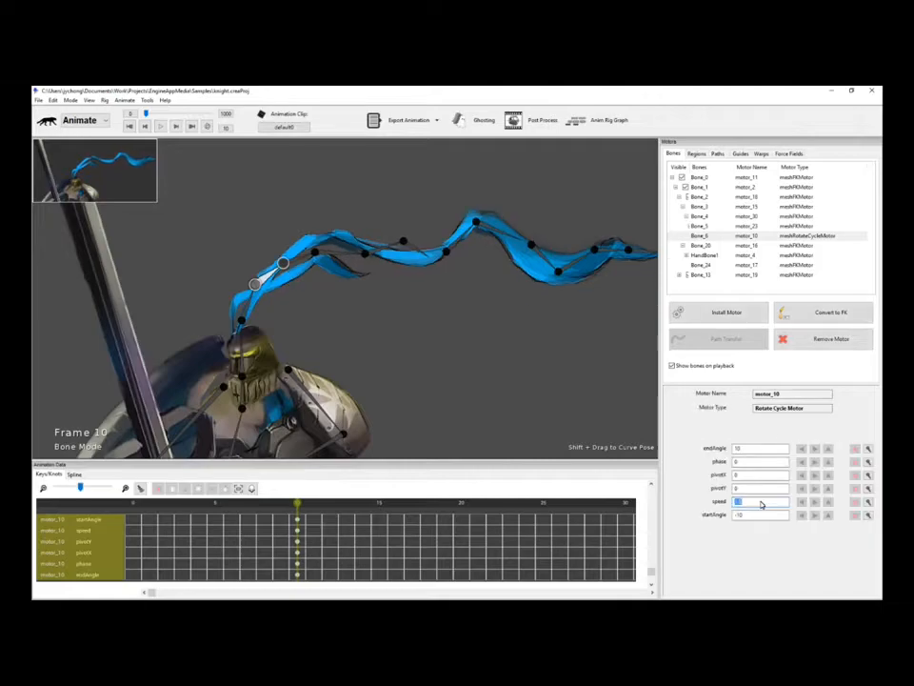
pyautogui.press('space')
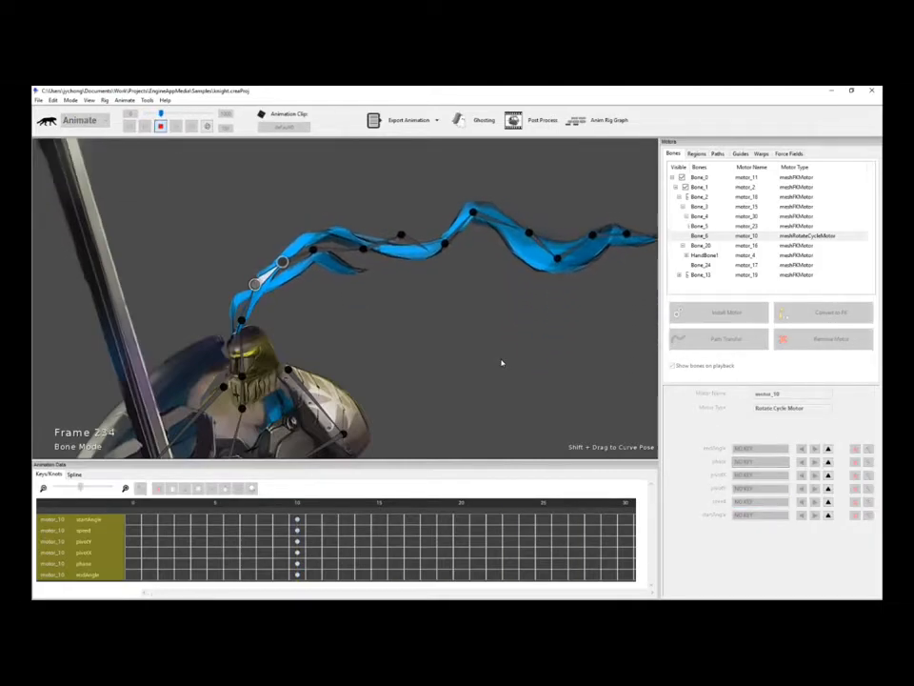
pyautogui.press('space')
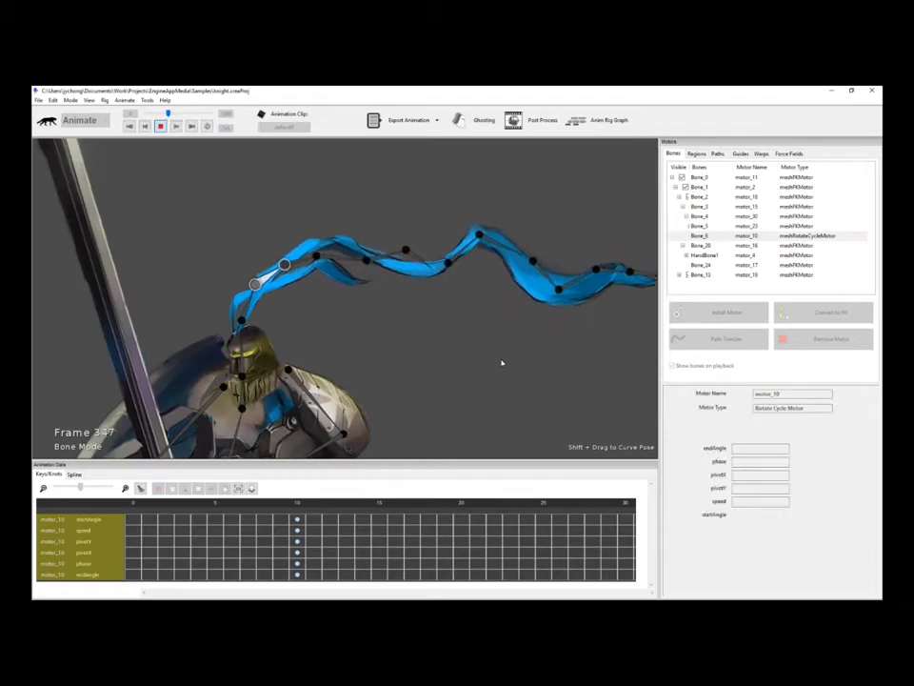
# Pan toward the plume's base and select the plume bones in turn up to Bone_8.
pyautogui.moveTo(502, 362); pyautogui.dragTo(257, 310)
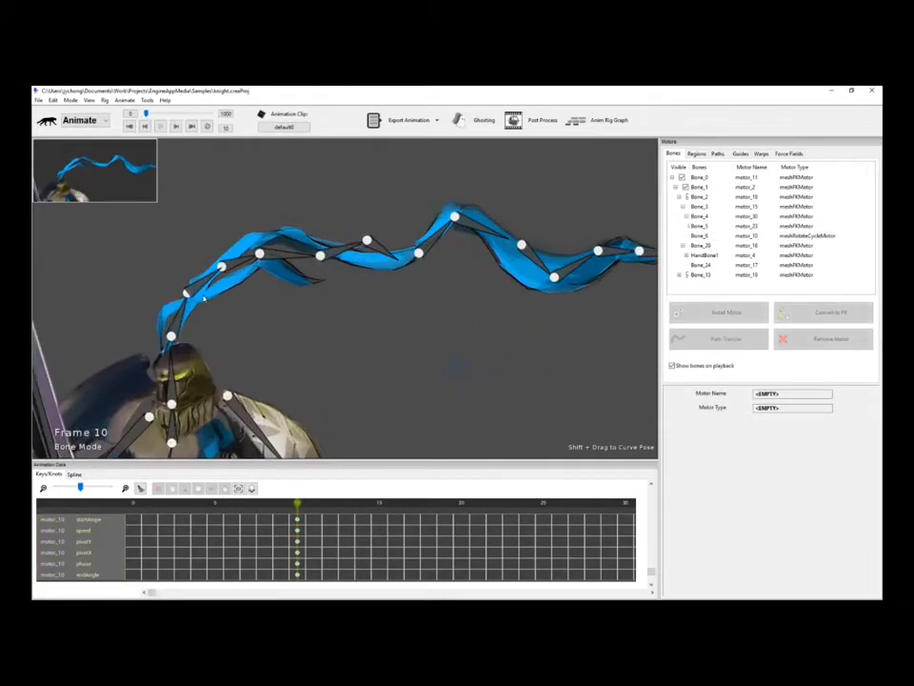
pyautogui.click(188, 292)
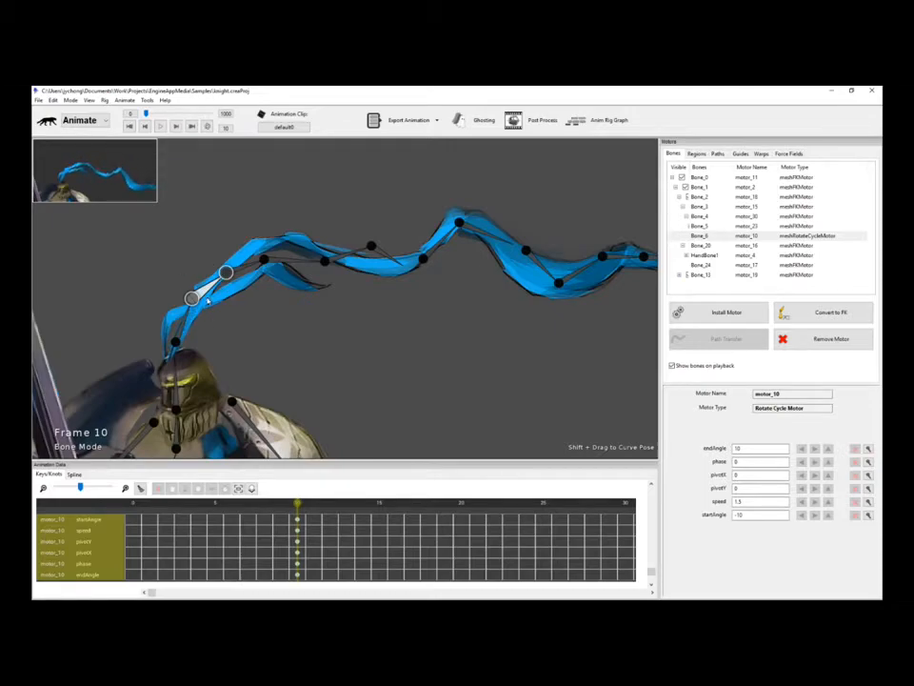
pyautogui.click(246, 271)
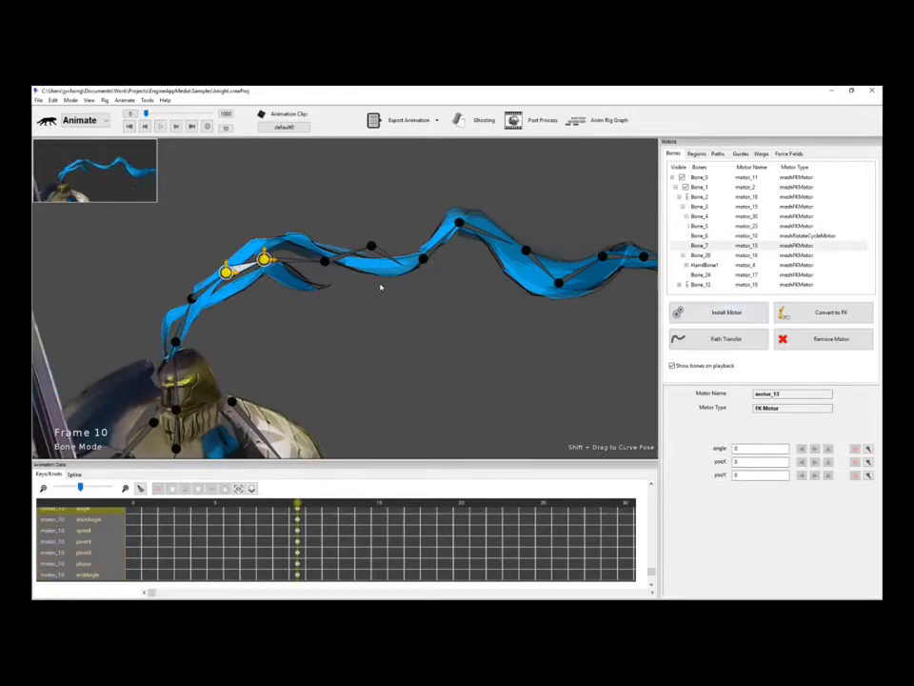
pyautogui.click(307, 267)
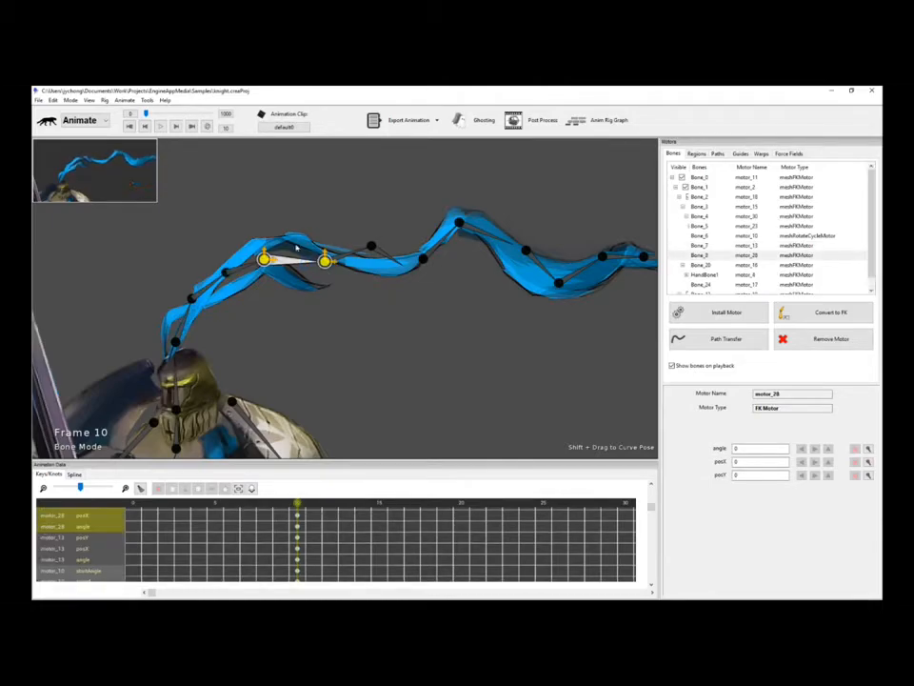
# Install a Rotate Cycle Motor on Bone_8 with endAngle 10 and startAngle -10.
pyautogui.click(724, 312)
pyautogui.scroll(-6, 469, 426)
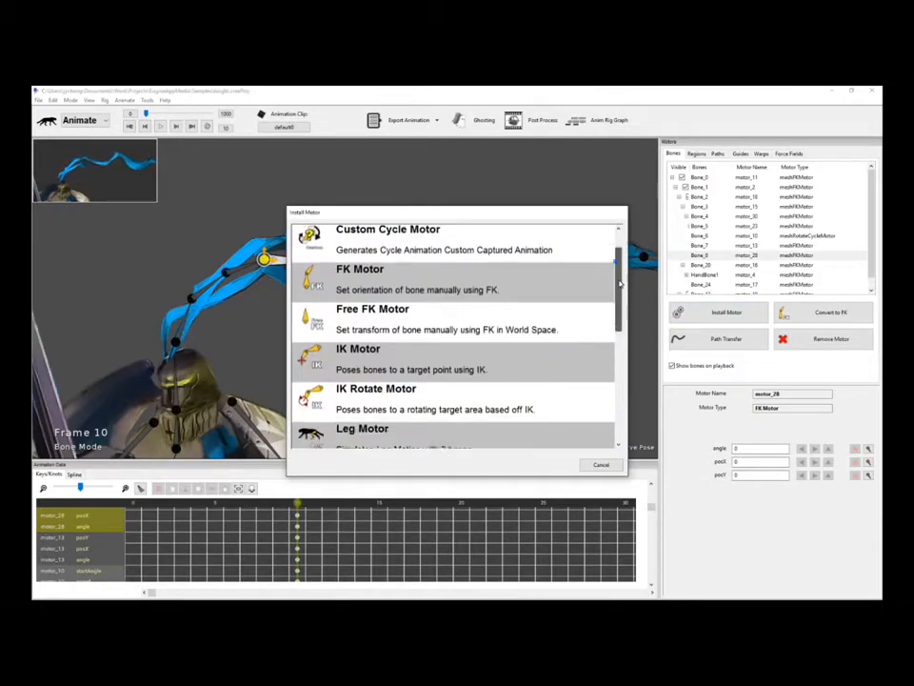
pyautogui.doubleClick(419, 395)
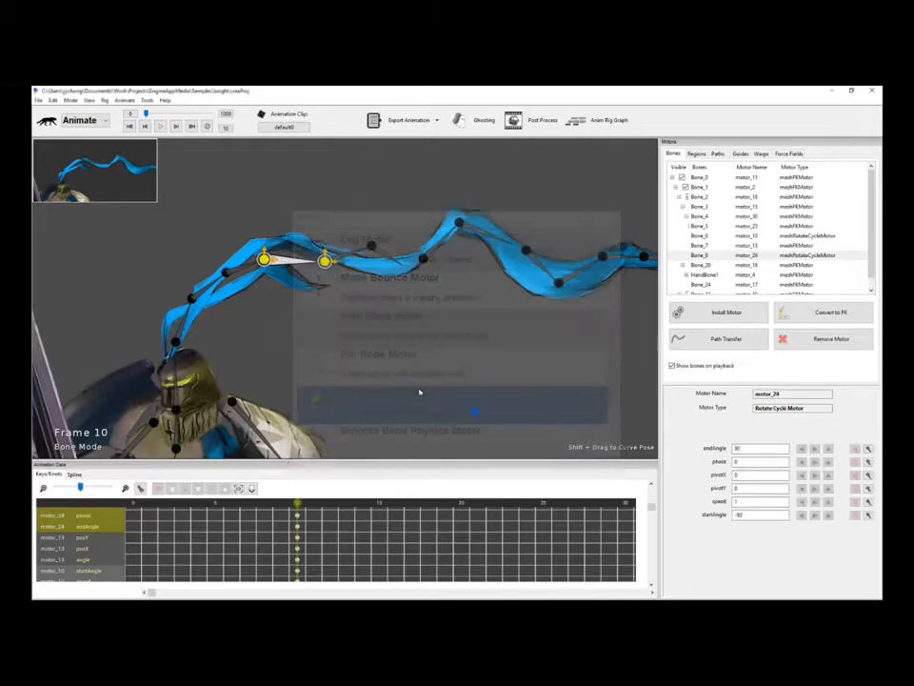
pyautogui.click(748, 450)
pyautogui.press('BackSpace')
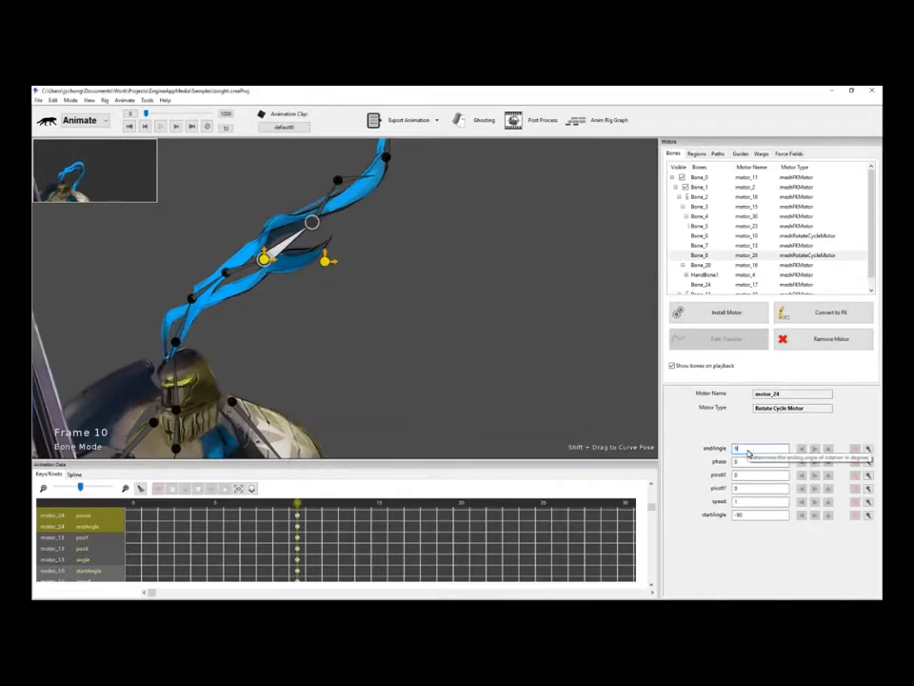
pyautogui.press('Return')
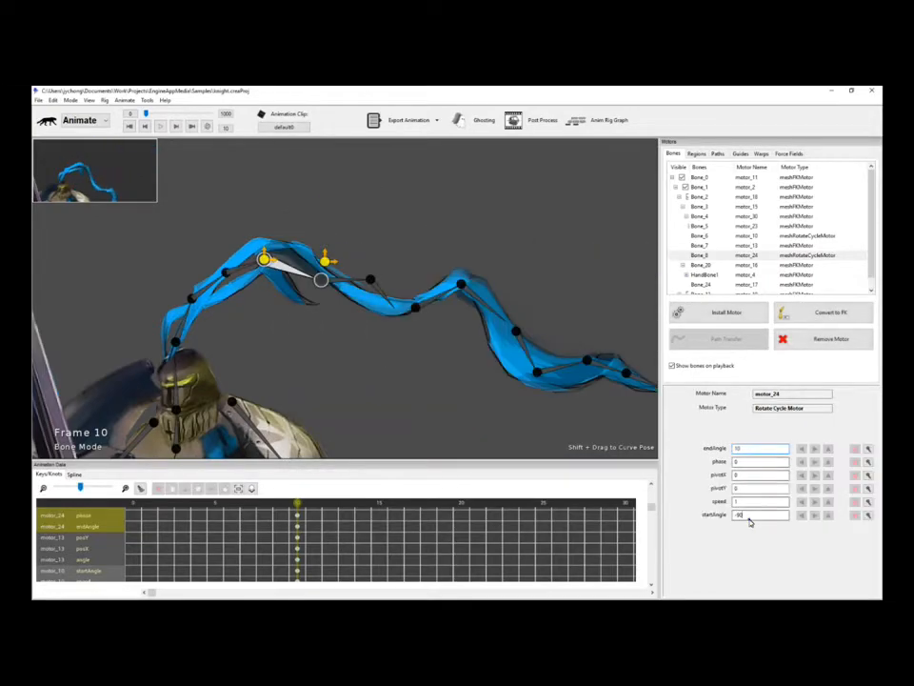
pyautogui.click(749, 518)
pyautogui.write('-10')
pyautogui.press('Return')
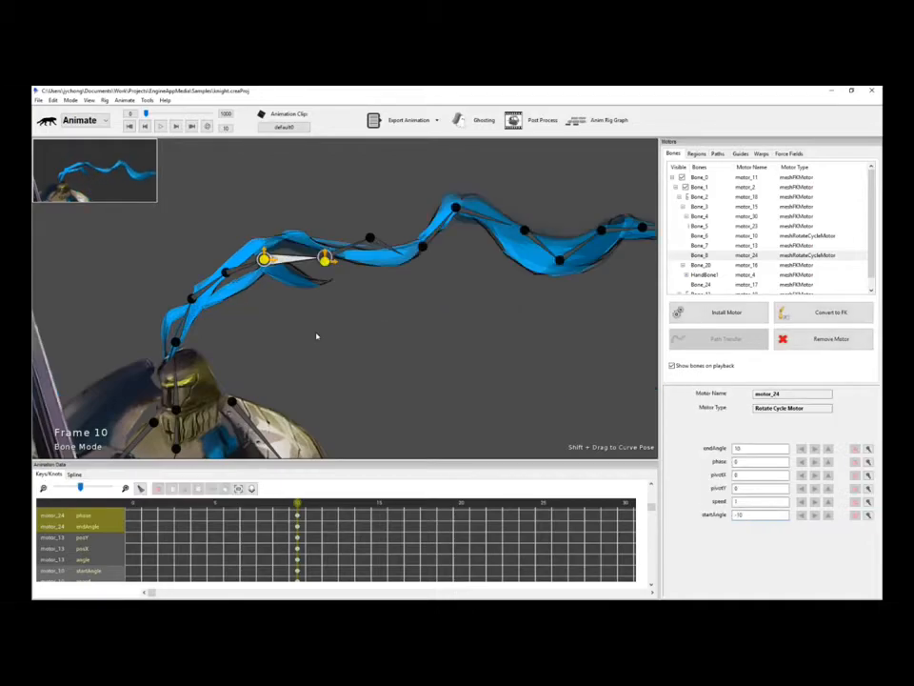
# Compare the plume bones' motor settings, then preview both motors playing together.
pyautogui.click(191, 298)
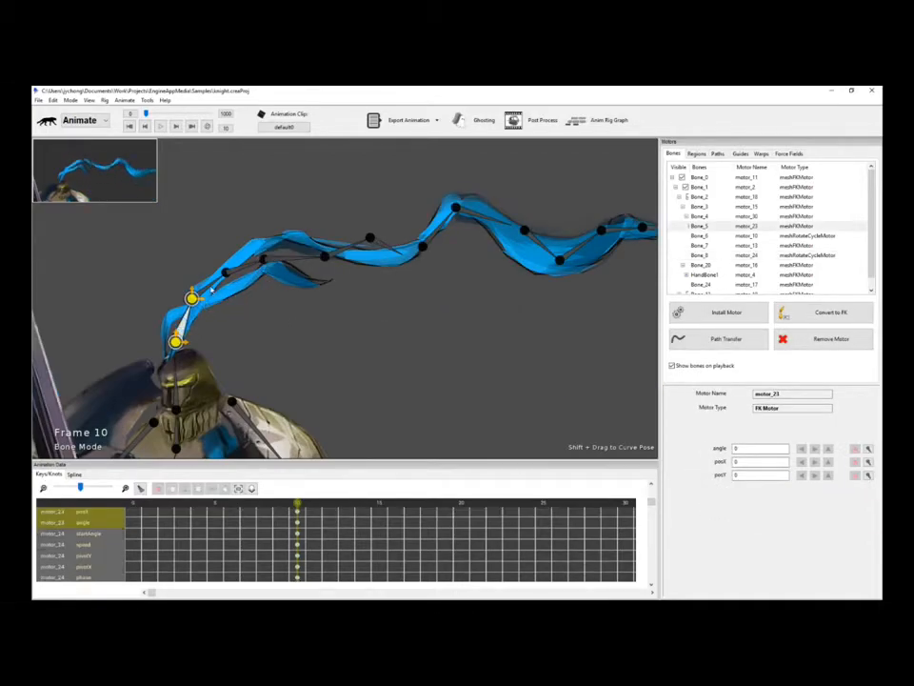
pyautogui.click(211, 287)
pyautogui.click(286, 265)
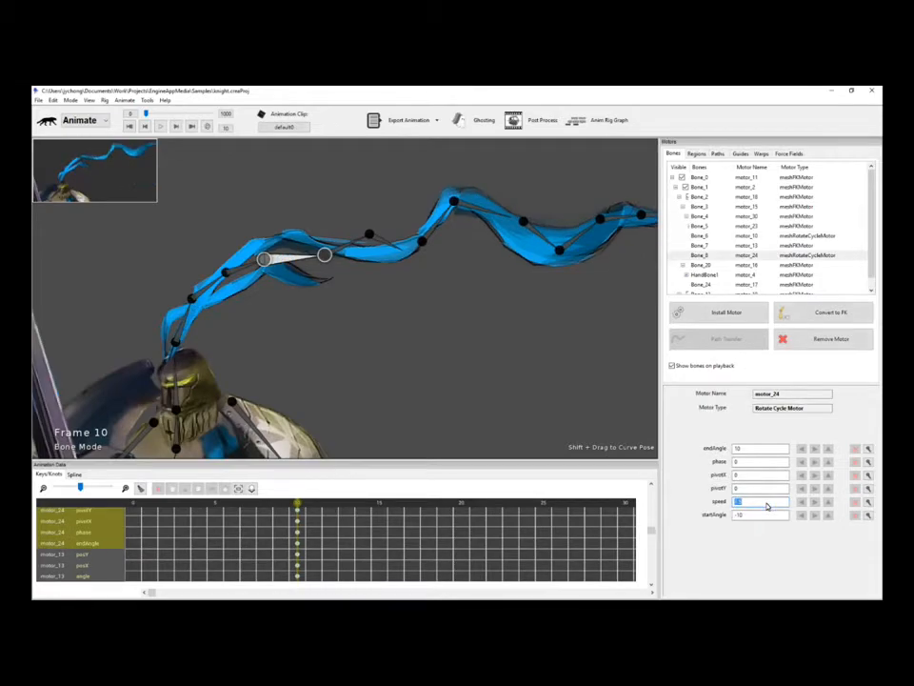
pyautogui.click(526, 341)
pyautogui.press('space')
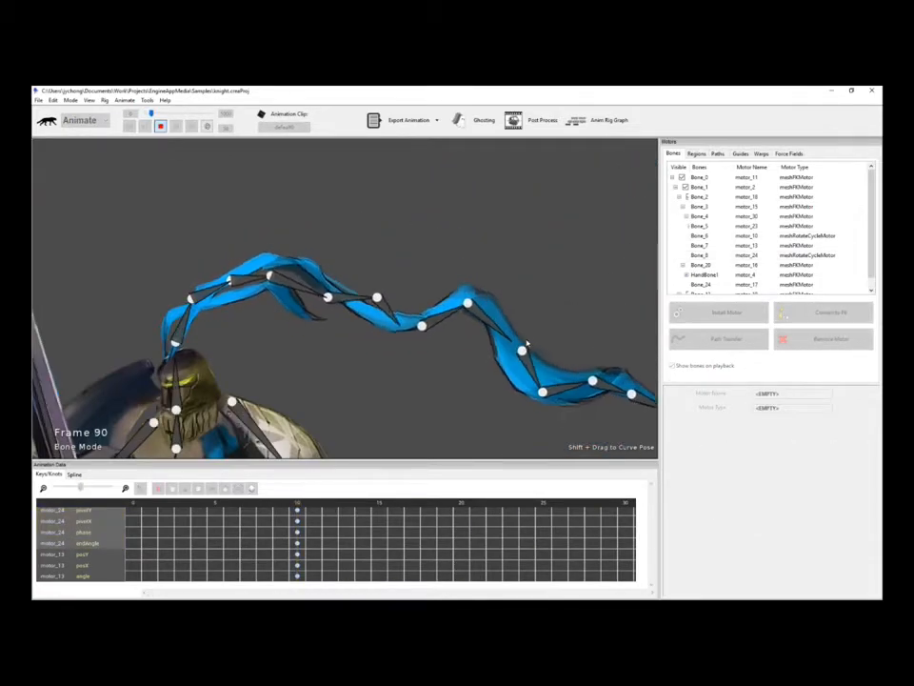
pyautogui.press('space')
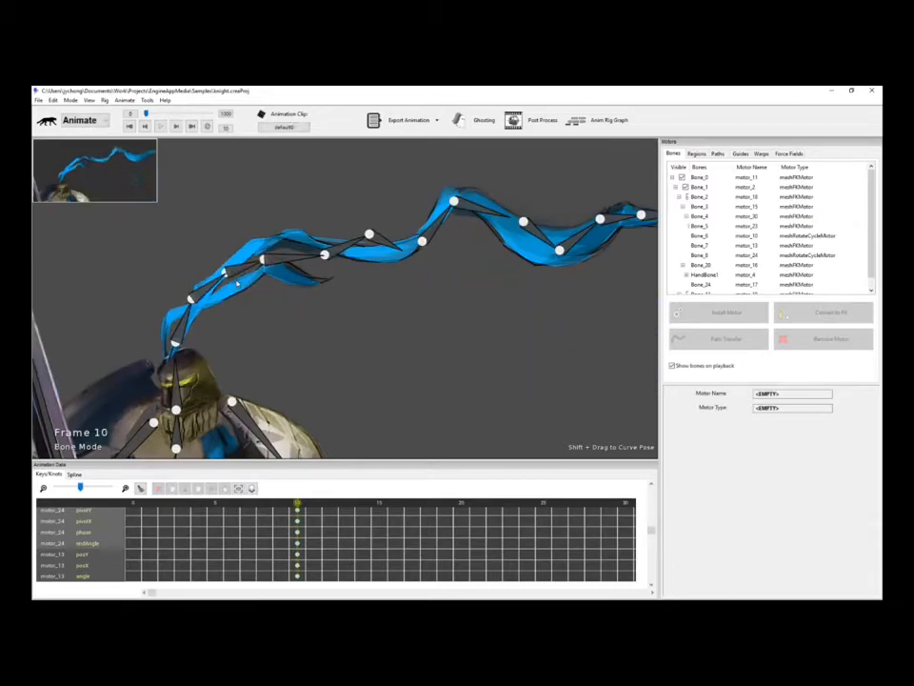
# Set Bone_8's motor_24 to swing between -20 and 20 degrees.
pyautogui.click(302, 260)
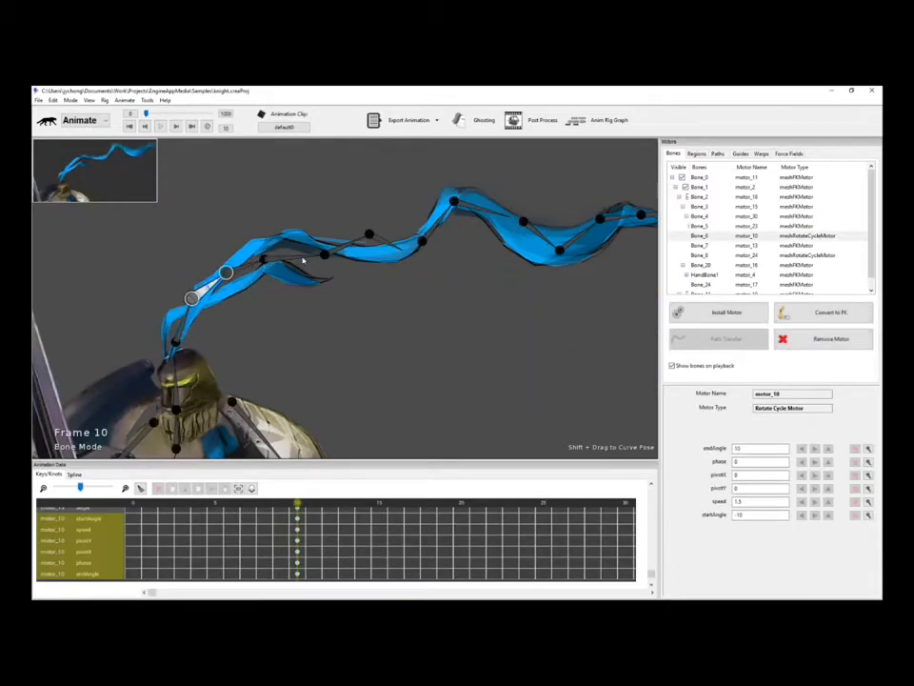
pyautogui.click(759, 449)
pyautogui.press('BackSpace')
pyautogui.write('20')
pyautogui.press('Return')
pyautogui.click(753, 516)
pyautogui.press('BackSpace')
pyautogui.write('20')
pyautogui.press('Return')
# Preview the wider swing, set a phase offset of 1, and compare with Bone_6's motor.
pyautogui.press('space')
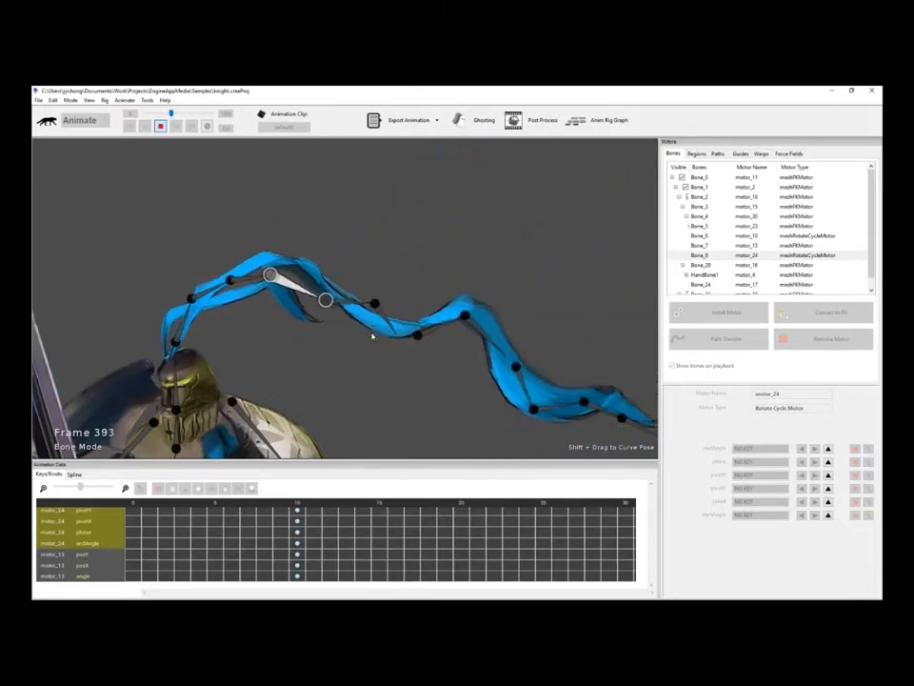
pyautogui.press('space')
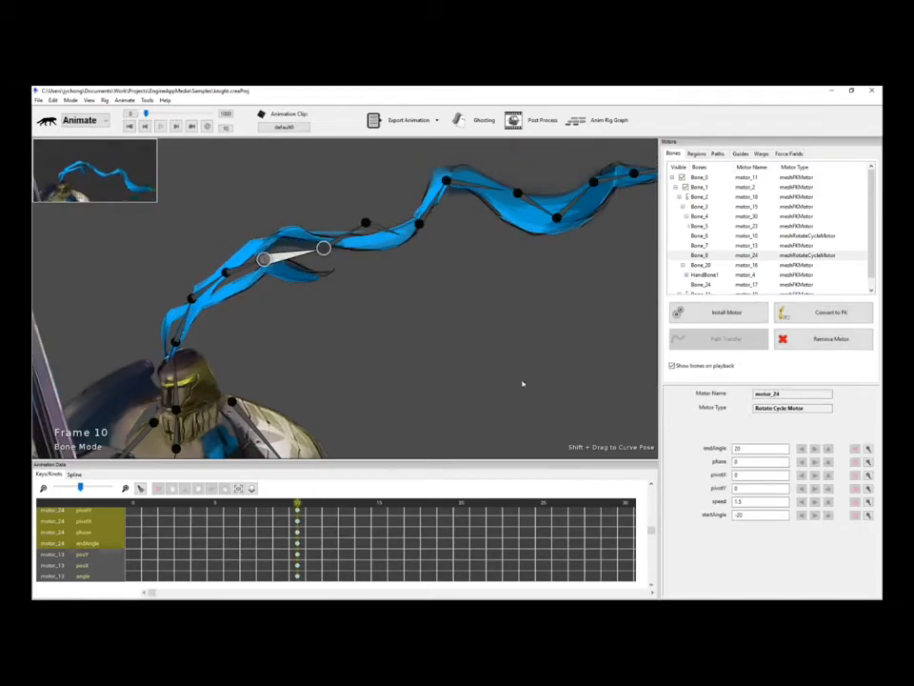
pyautogui.click(742, 464)
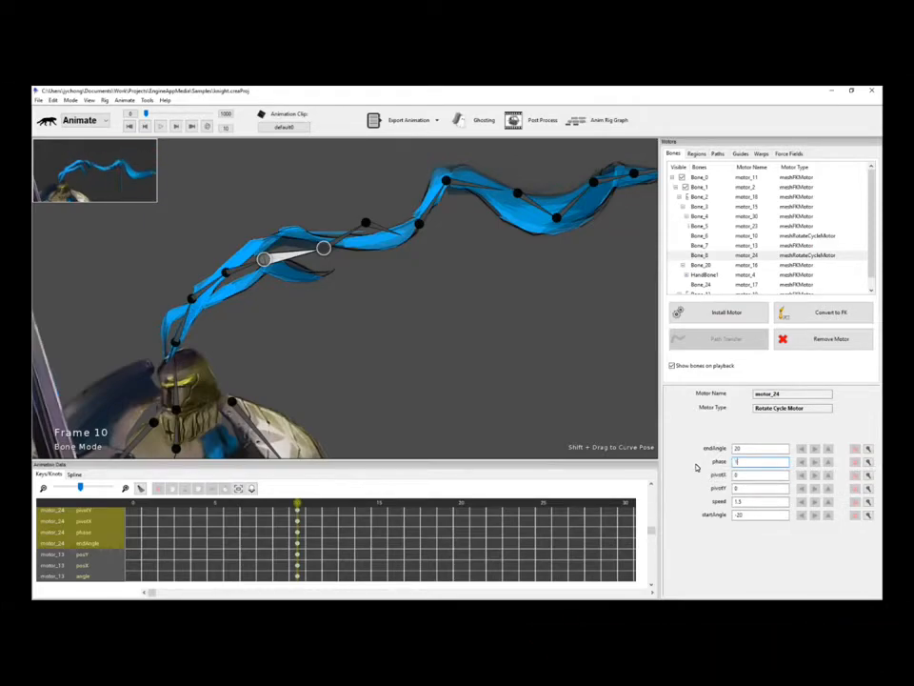
pyautogui.press('space')
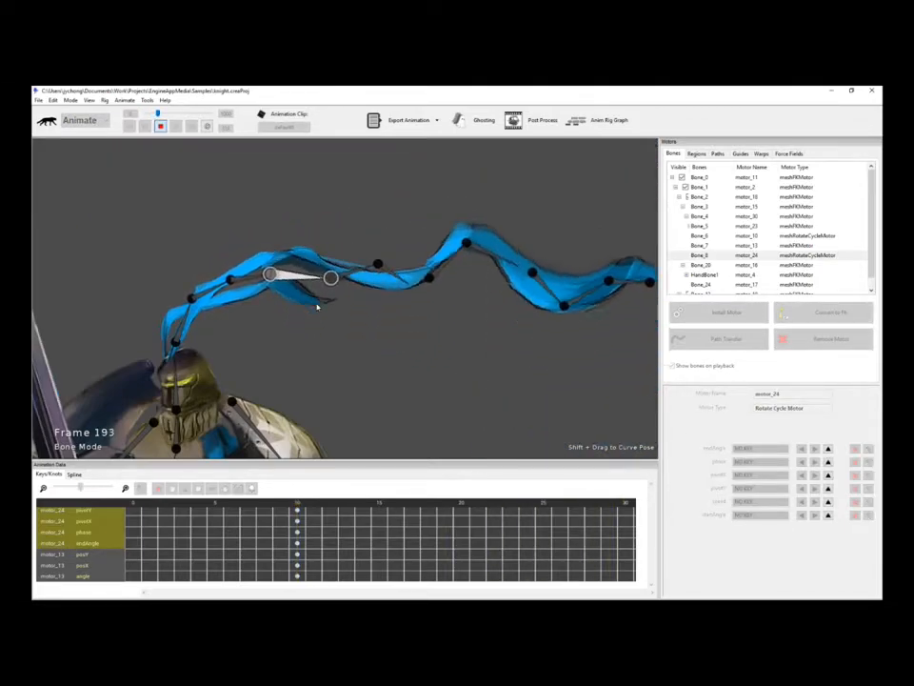
pyautogui.press('space')
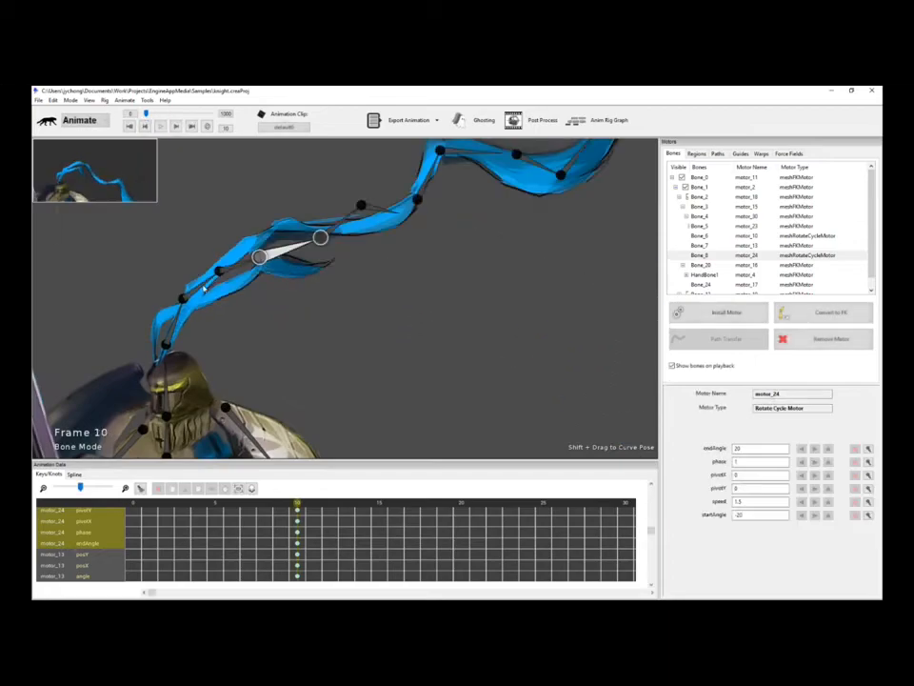
pyautogui.click(203, 288)
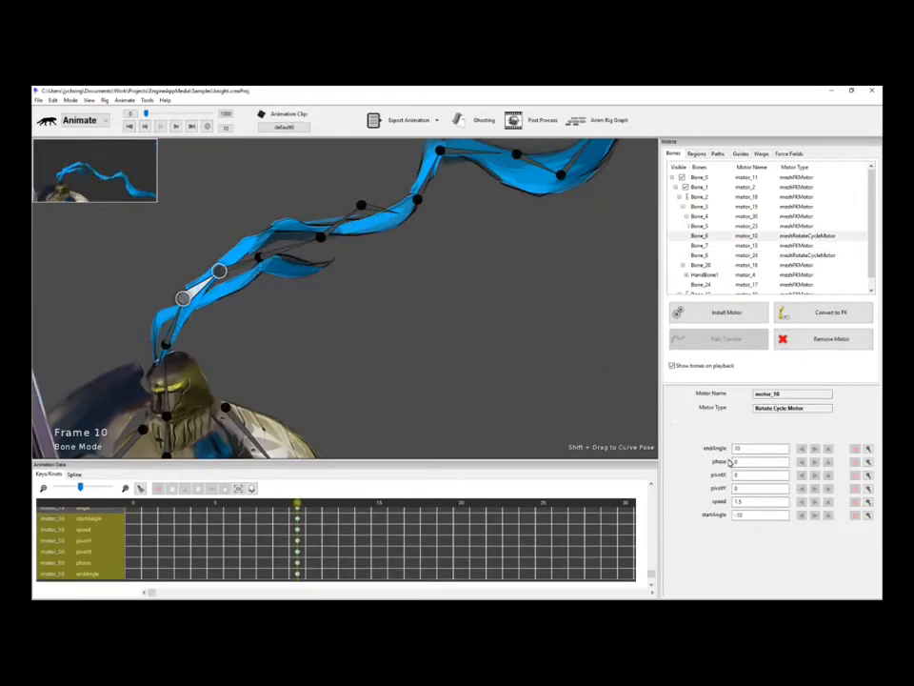
pyautogui.click(301, 246)
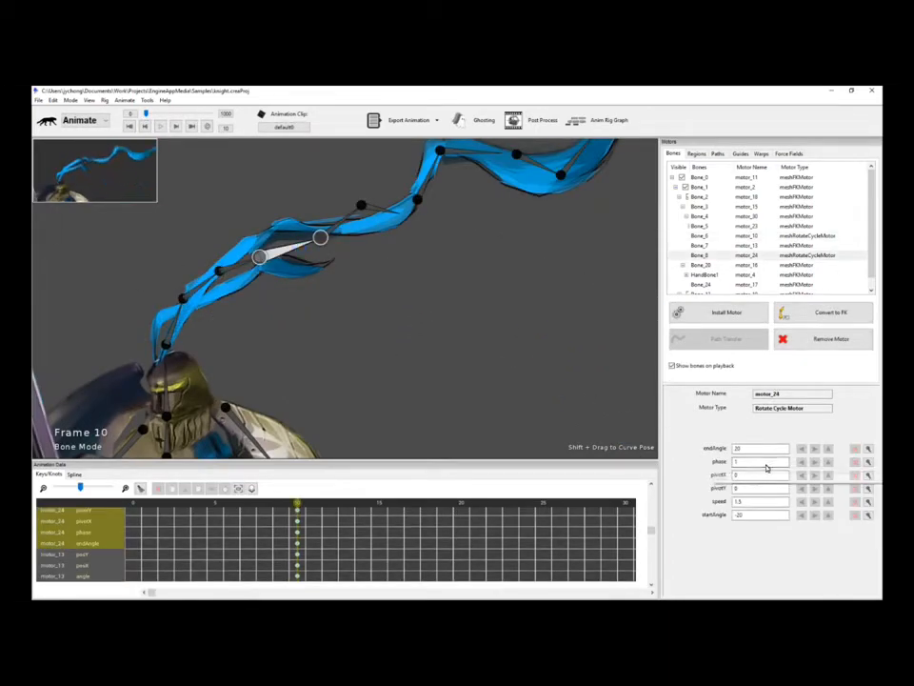
pyautogui.click(204, 287)
# Replay the plume animation preview from the start, then stop it.
pyautogui.press('space')
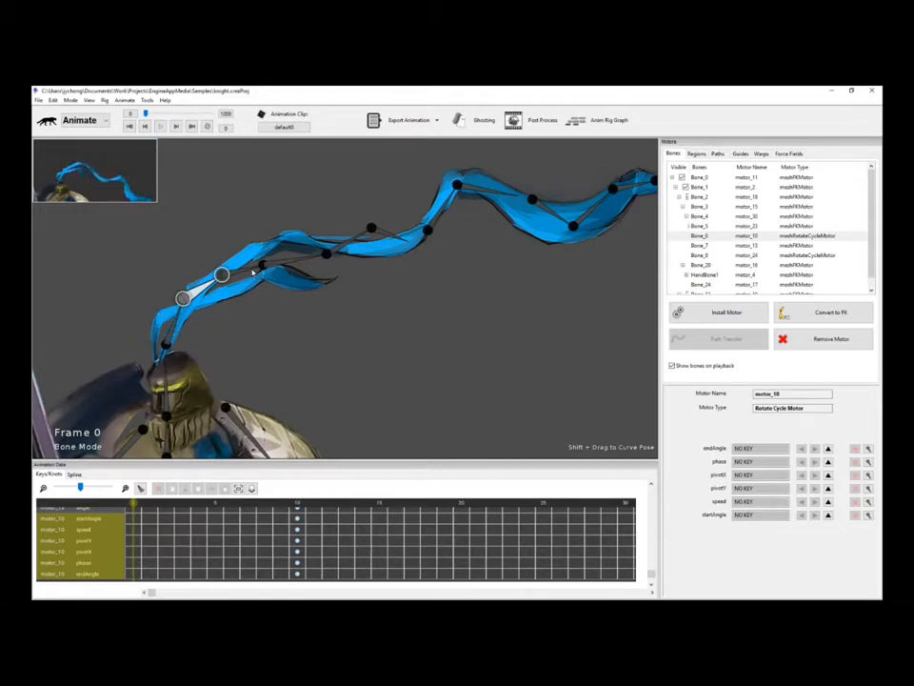
pyautogui.press('space')
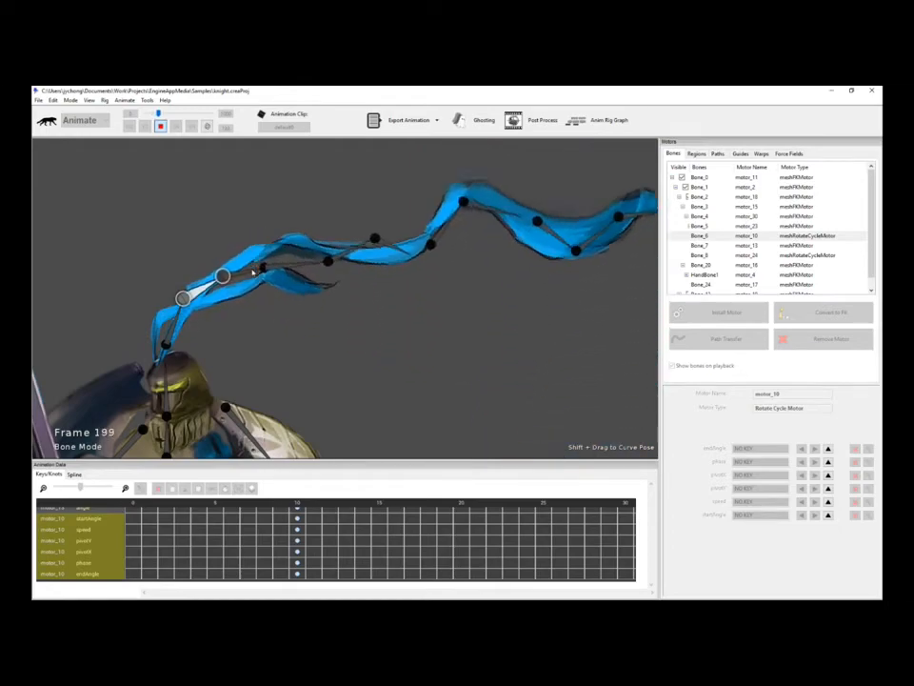
pyautogui.press('space')
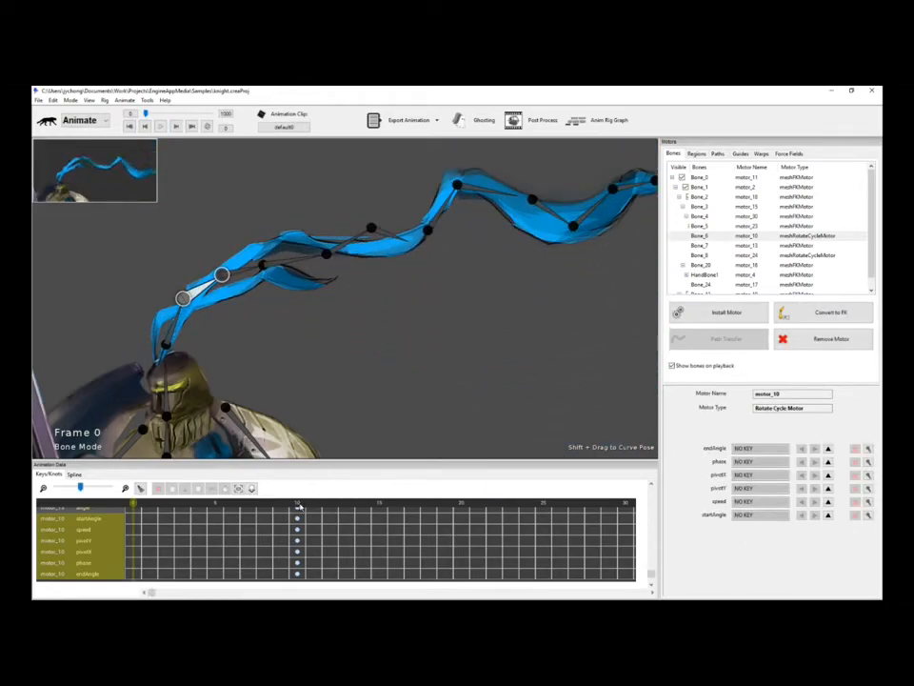
# Remove motor_24 from Bone_8.
pyautogui.click(300, 258)
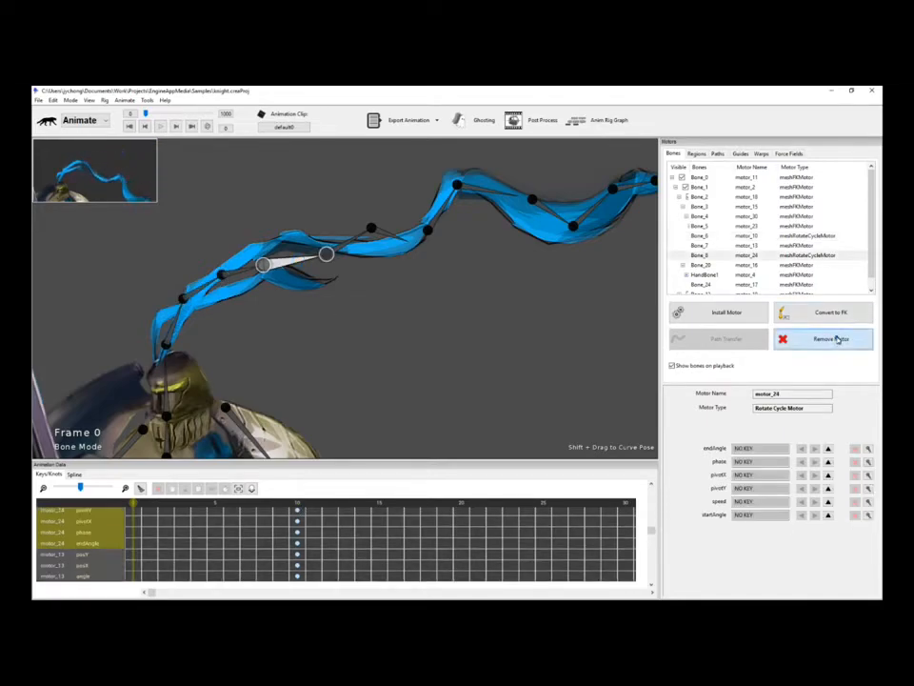
pyautogui.click(837, 339)
pyautogui.click(838, 350)
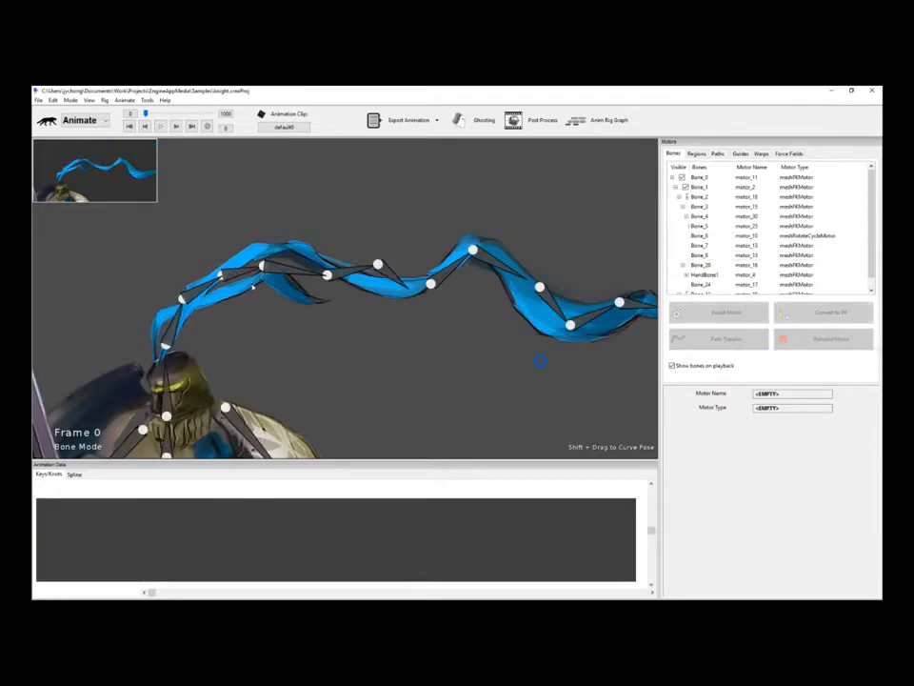
# Install a Rotate Cycle Motor on Bone_6 at the plume's base.
pyautogui.click(200, 293)
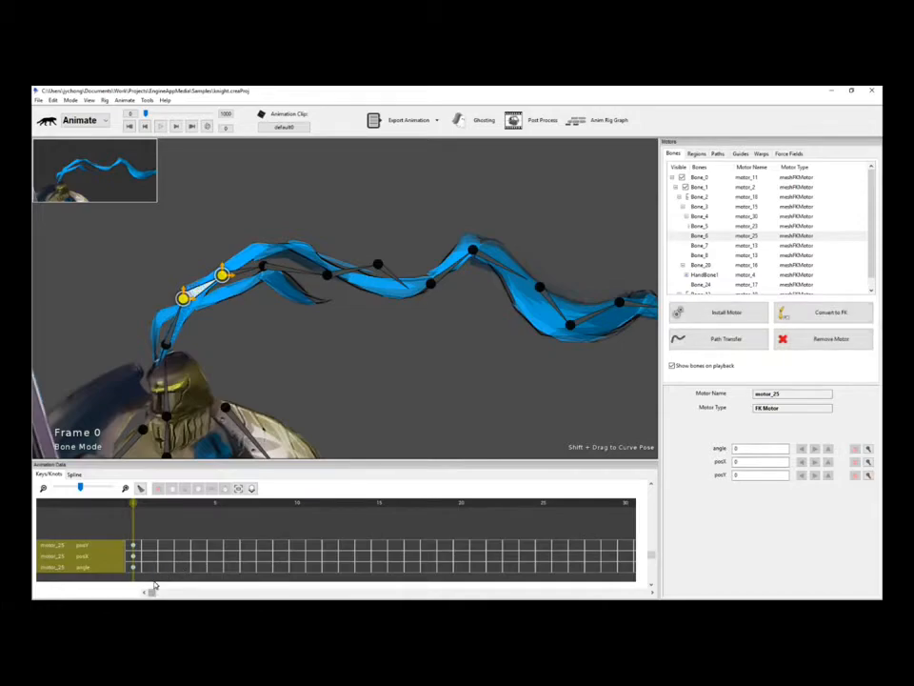
pyautogui.click(303, 385)
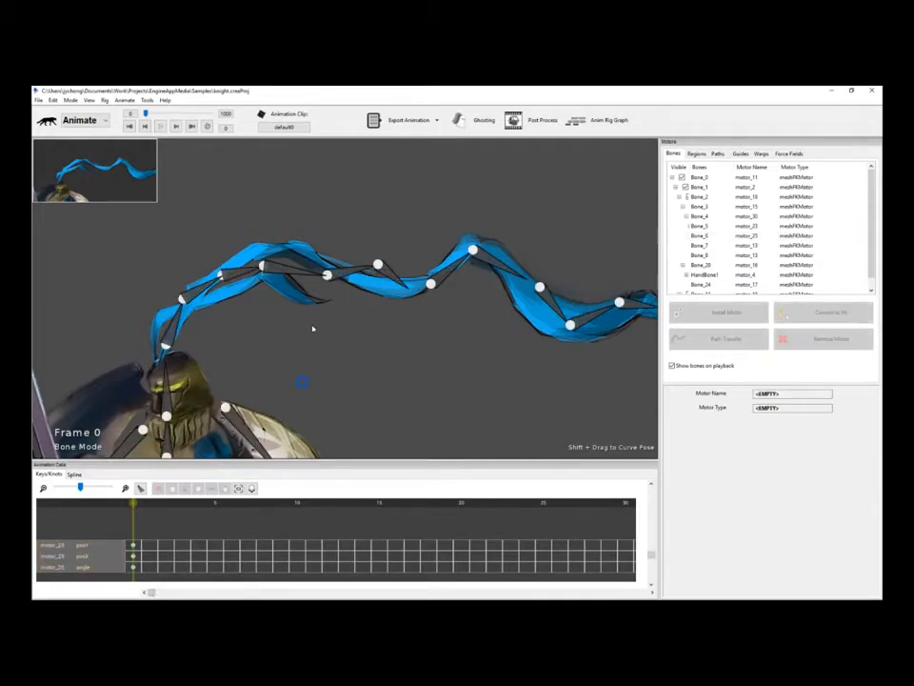
pyautogui.click(230, 273)
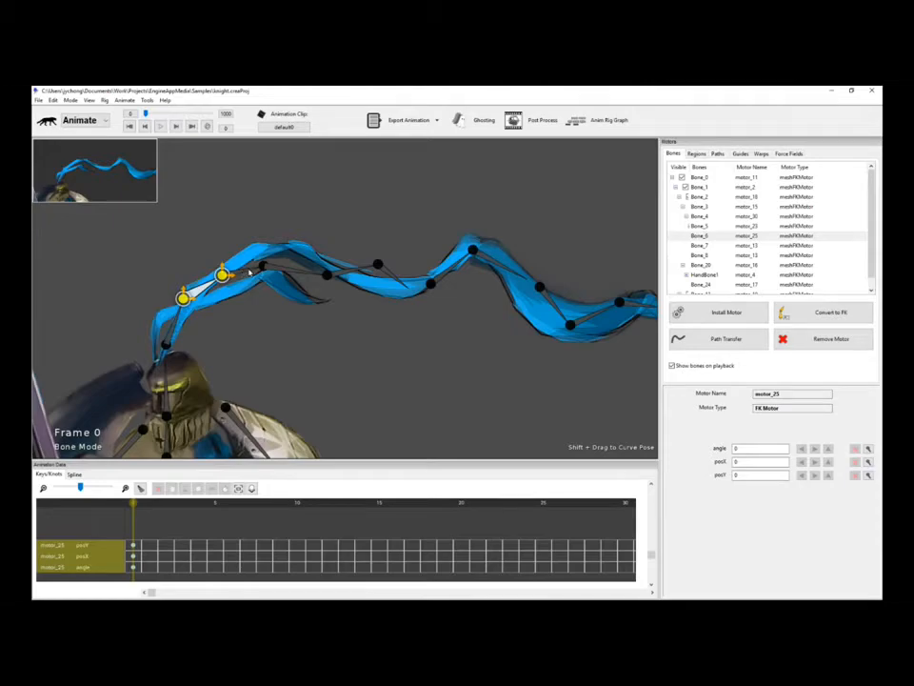
pyautogui.click(277, 301)
pyautogui.click(279, 276)
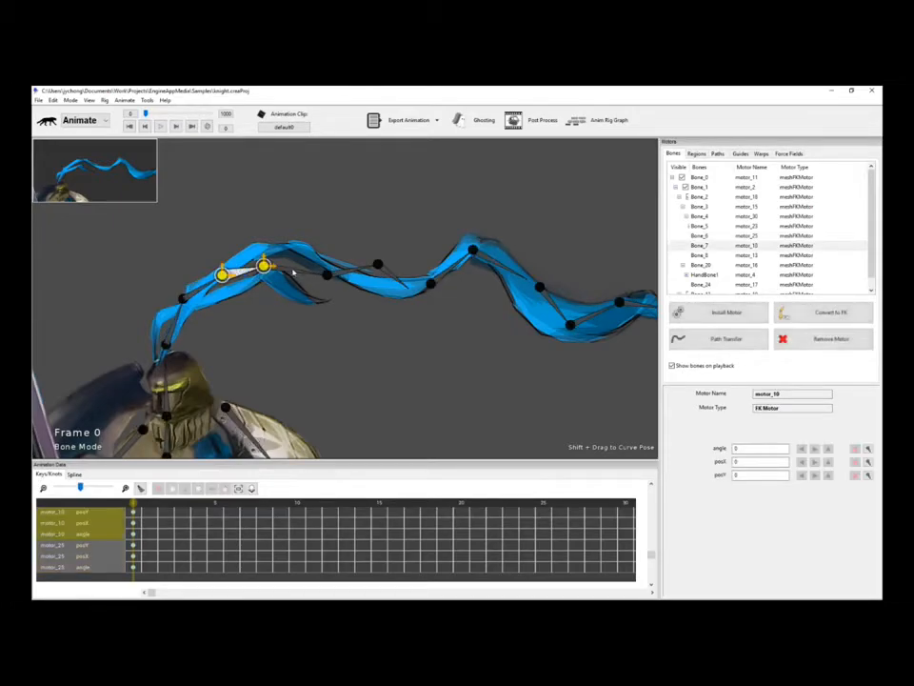
pyautogui.click(293, 273)
pyautogui.click(202, 285)
pyautogui.press('space')
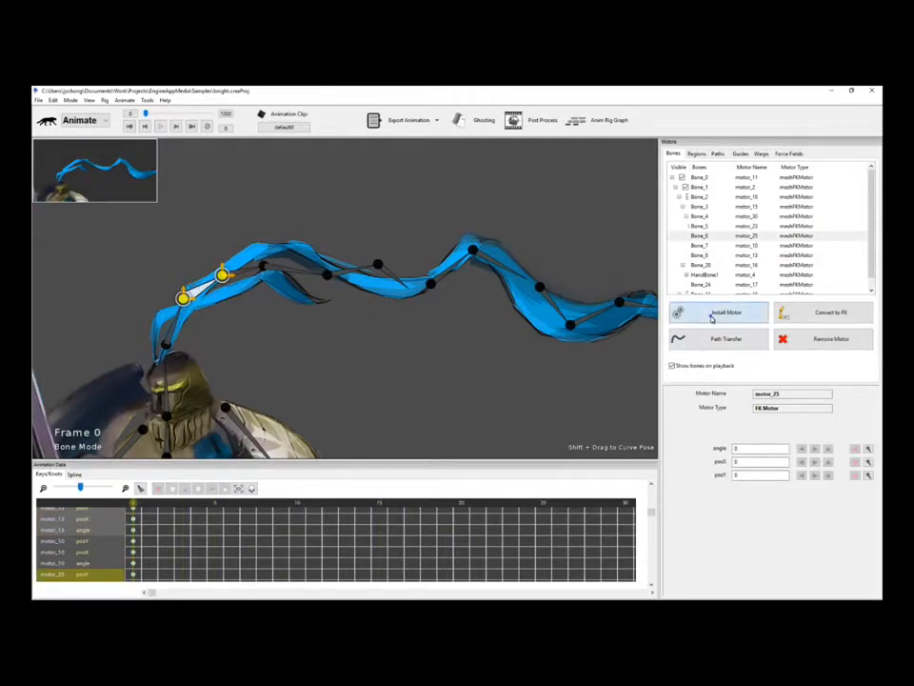
pyautogui.click(719, 314)
pyautogui.scroll(-5, 547, 368)
pyautogui.scroll(-2, 549, 368)
pyautogui.doubleClick(513, 387)
# Set Bone_6's motor to swing between -10 and 10 degrees and preview it.
pyautogui.doubleClick(756, 453)
pyautogui.write('10')
pyautogui.press('Return')
pyautogui.doubleClick(774, 516)
pyautogui.write('10')
pyautogui.press('Return')
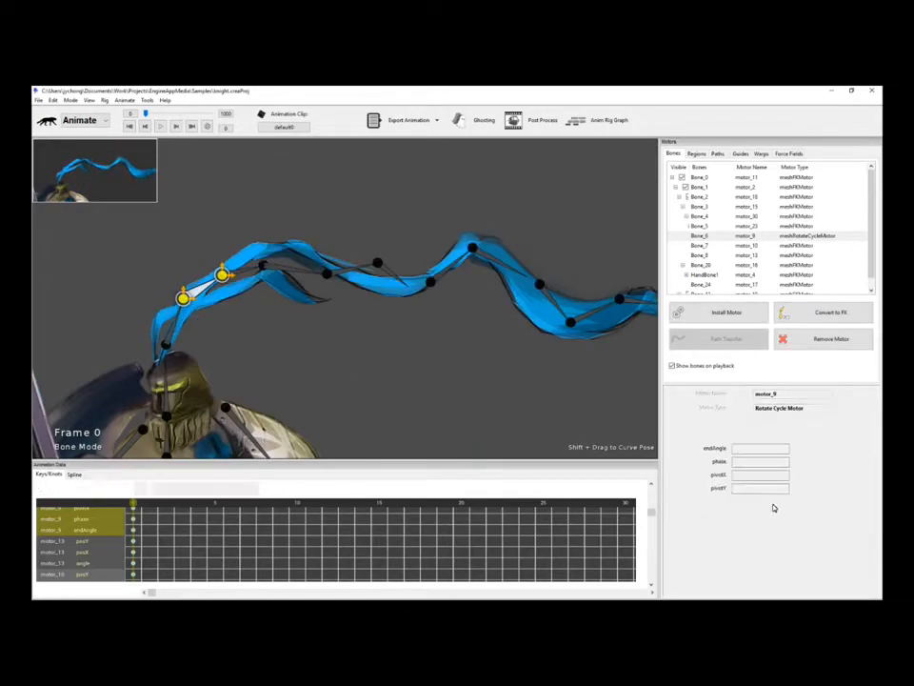
pyautogui.press('space')
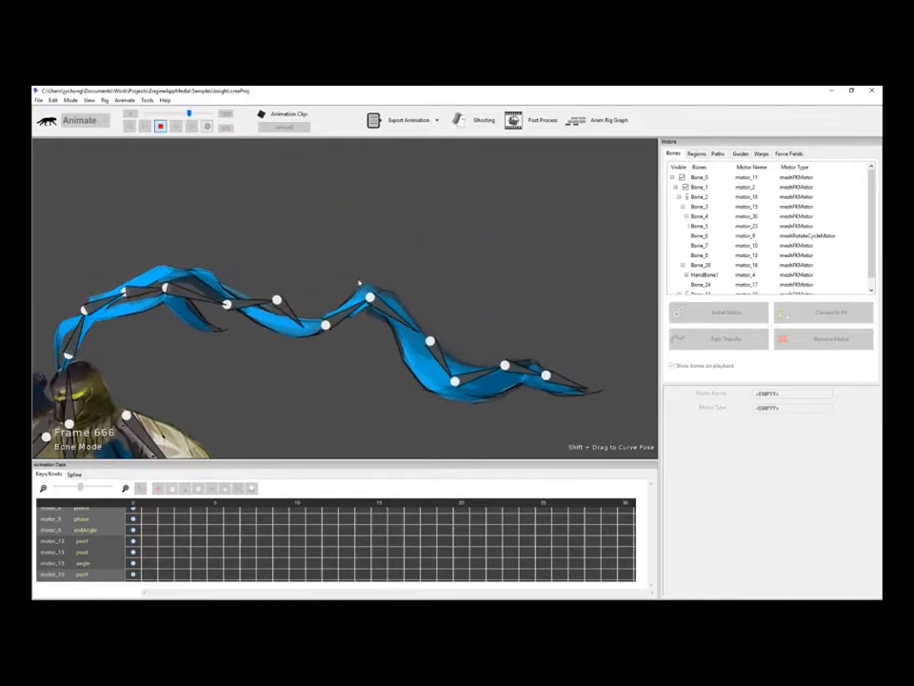
# Stop the preview and frame the full plume in the viewport, checking its base bone.
pyautogui.press('space')
pyautogui.scroll(4, 96, 311)
pyautogui.moveTo(96, 310); pyautogui.dragTo(147, 324)
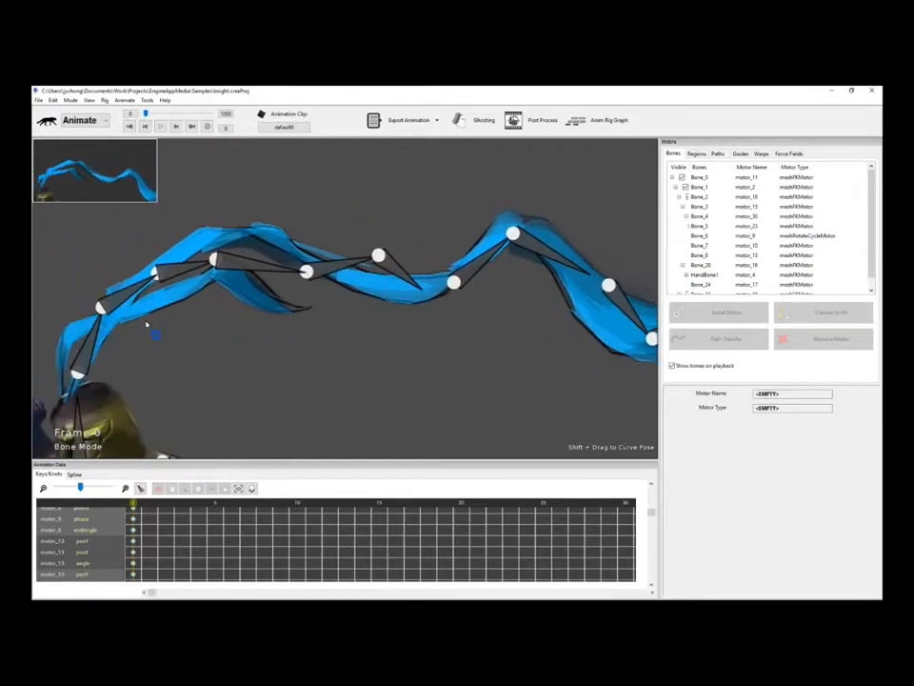
pyautogui.click(133, 289)
pyautogui.moveTo(394, 349); pyautogui.dragTo(367, 349)
pyautogui.scroll(-2, 406, 339)
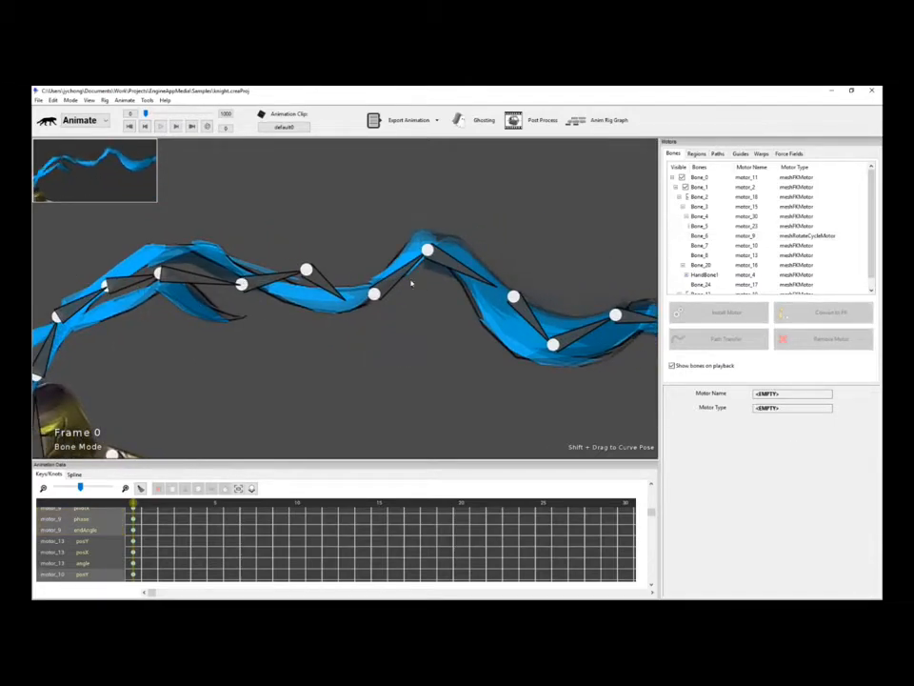
pyautogui.moveTo(412, 283); pyautogui.dragTo(343, 295)
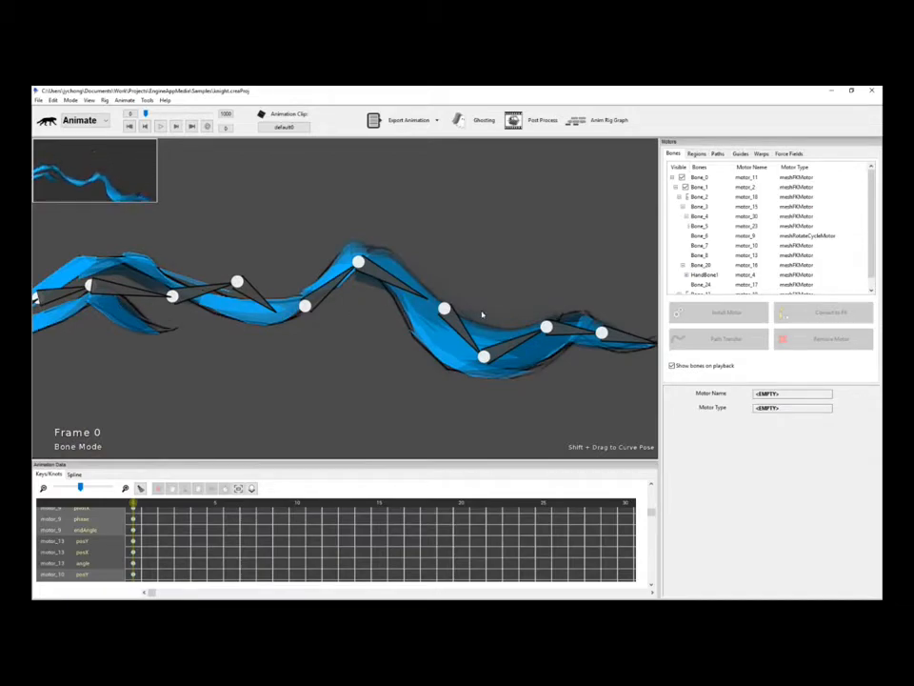
pyautogui.scroll(-3, 483, 314)
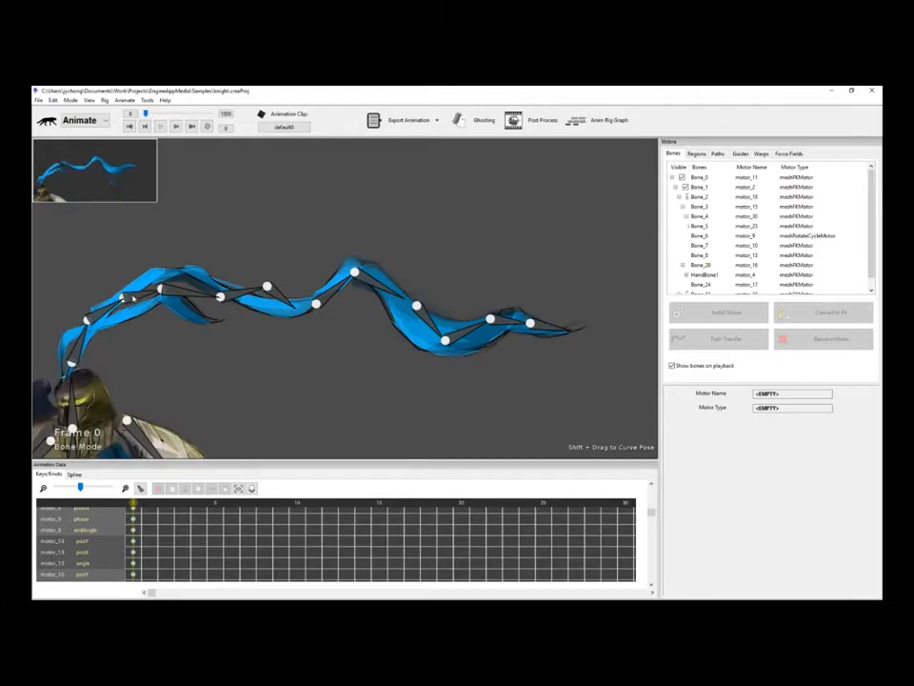
# Inspect each plume bone's motor in turn from the base to the tip.
pyautogui.click(137, 296)
pyautogui.click(195, 296)
pyautogui.click(250, 294)
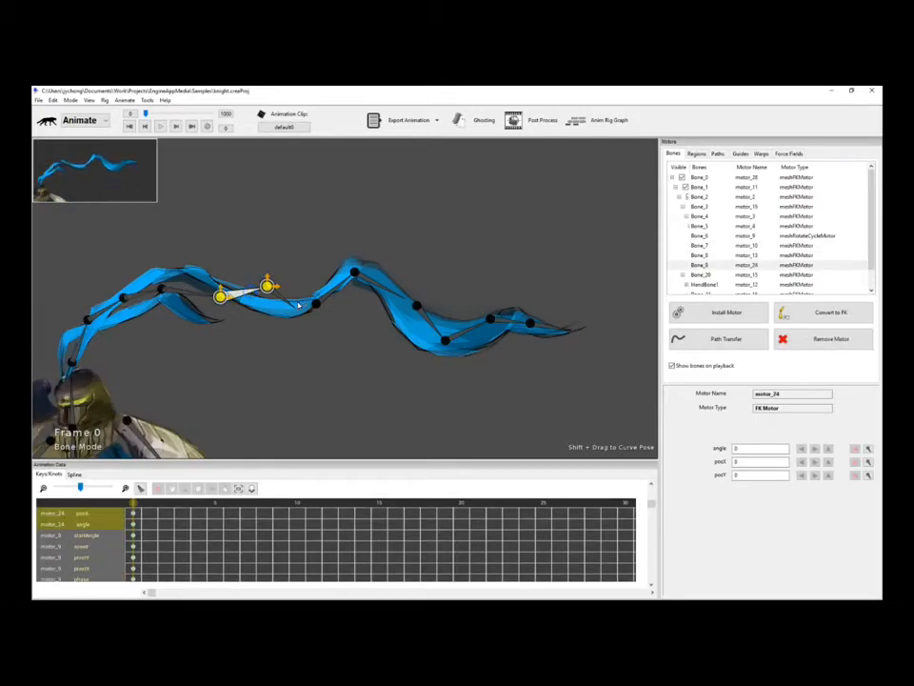
pyautogui.click(299, 305)
pyautogui.click(288, 295)
pyautogui.click(335, 287)
pyautogui.click(384, 287)
pyautogui.click(430, 322)
pyautogui.click(473, 330)
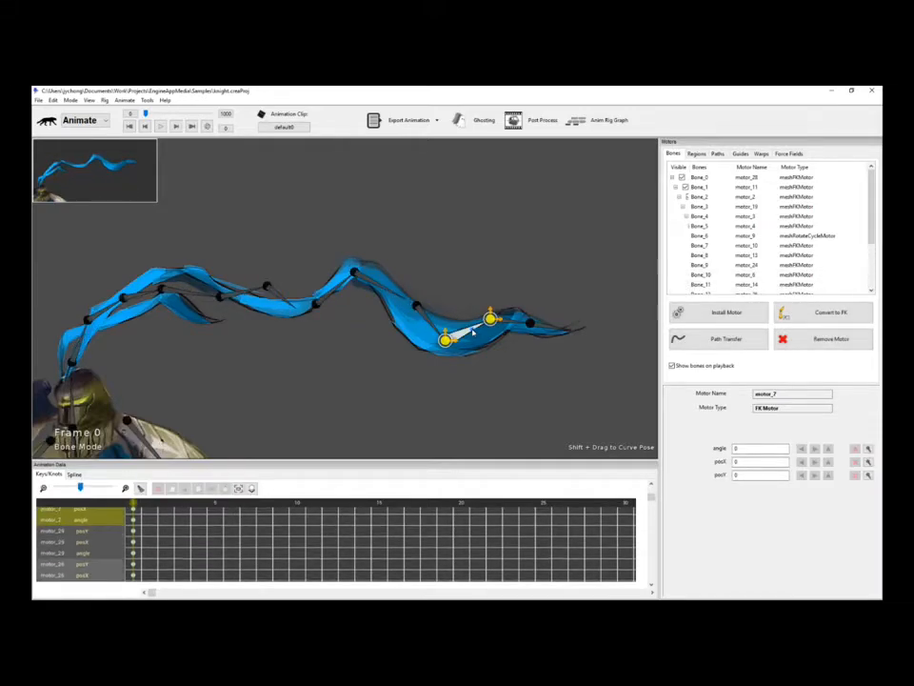
pyautogui.click(511, 323)
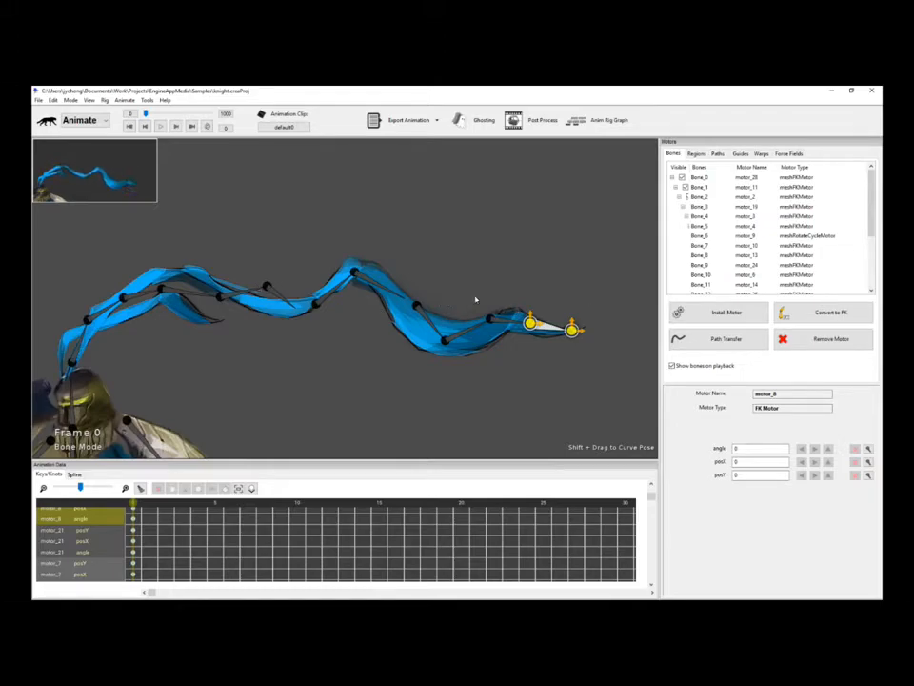
pyautogui.click(332, 229)
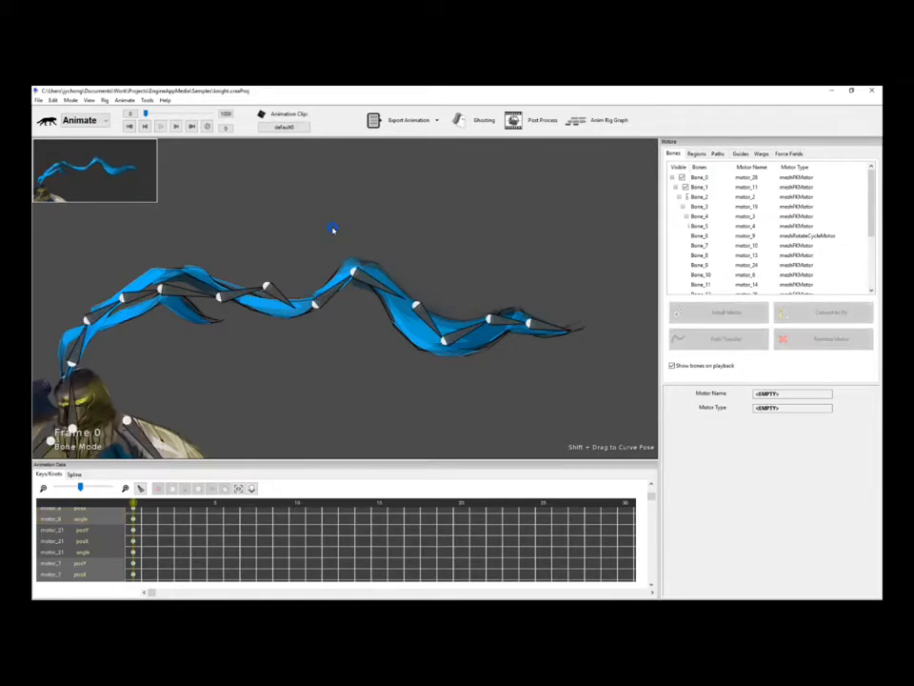
# Review Bone_6's rotate cycle motor at speed 1.5, then select Bone_7.
pyautogui.click(79, 304)
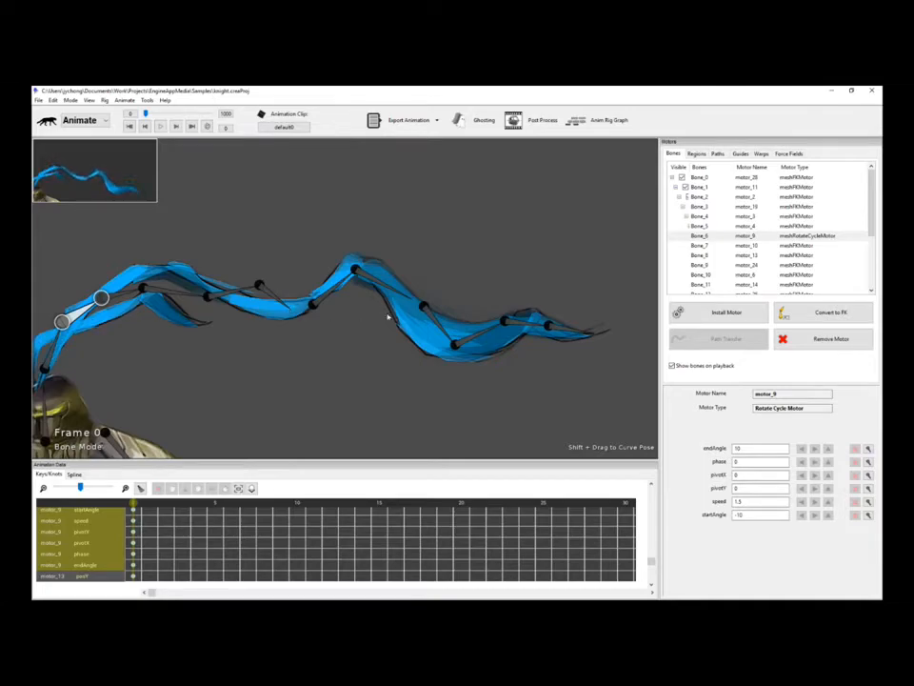
pyautogui.click(373, 363)
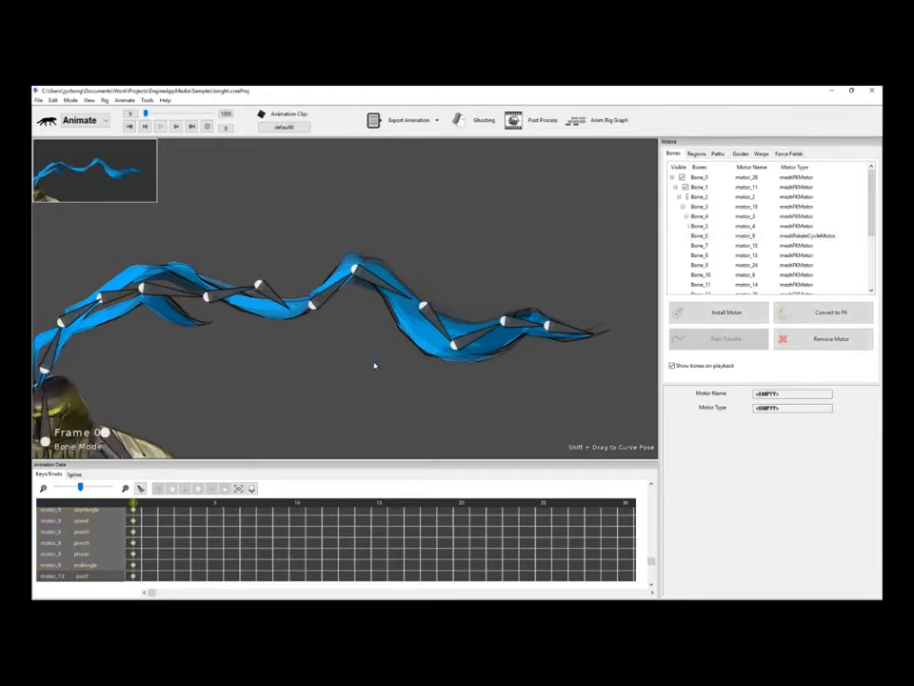
pyautogui.click(124, 296)
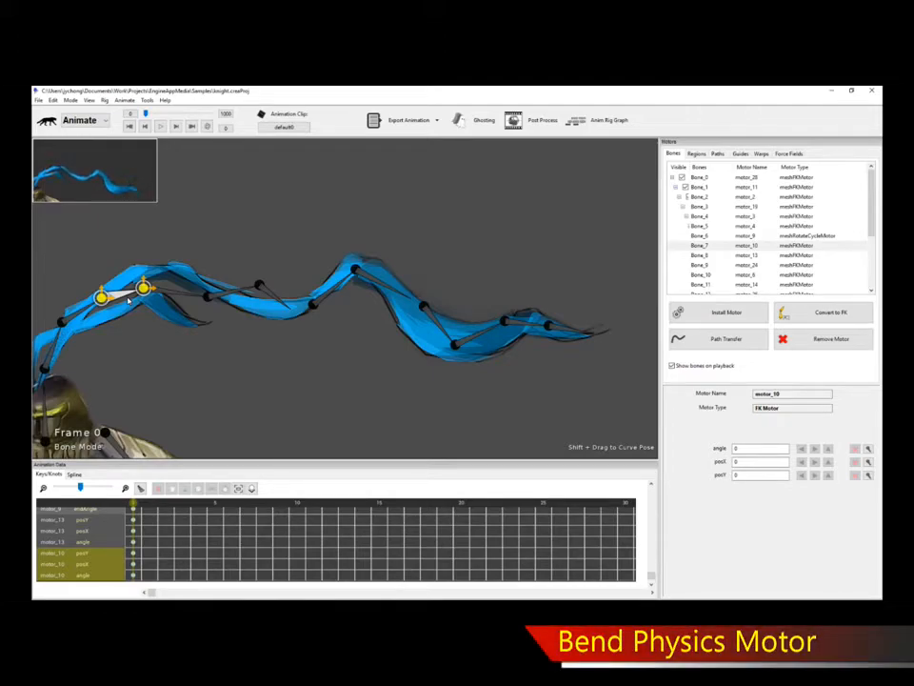
# Install Bend Physics Motor motor_25 on the chain from Bone_7 to the tip and preview it.
pyautogui.doubleClick(127, 300)
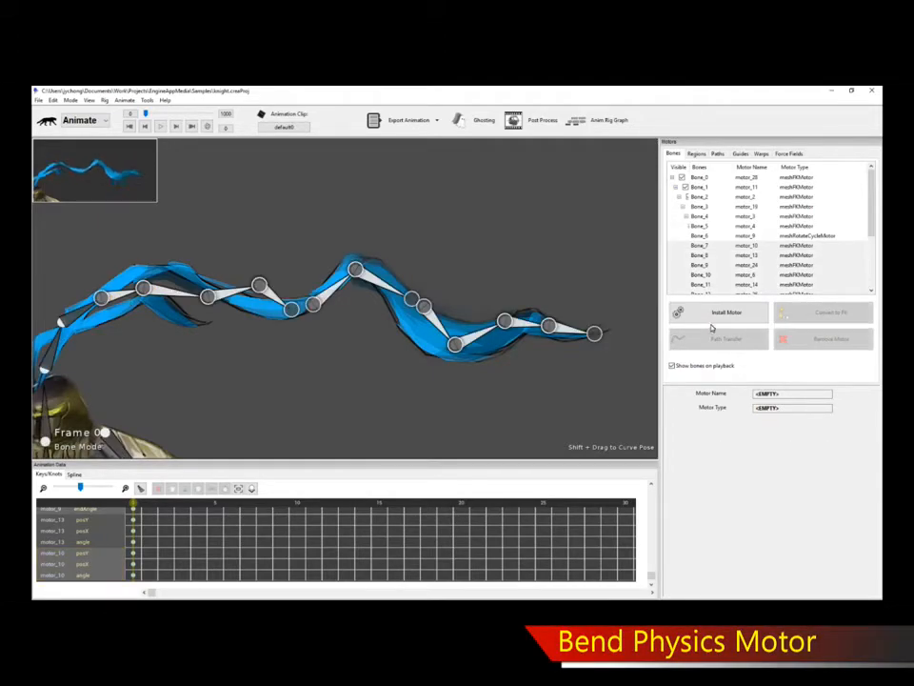
pyautogui.click(719, 311)
pyautogui.doubleClick(393, 240)
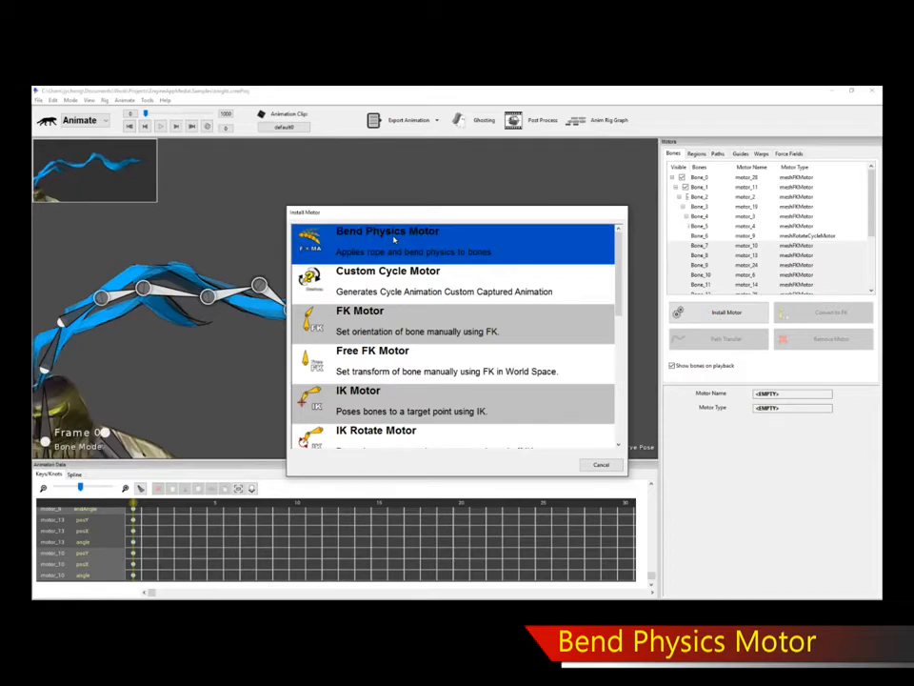
pyautogui.press('space')
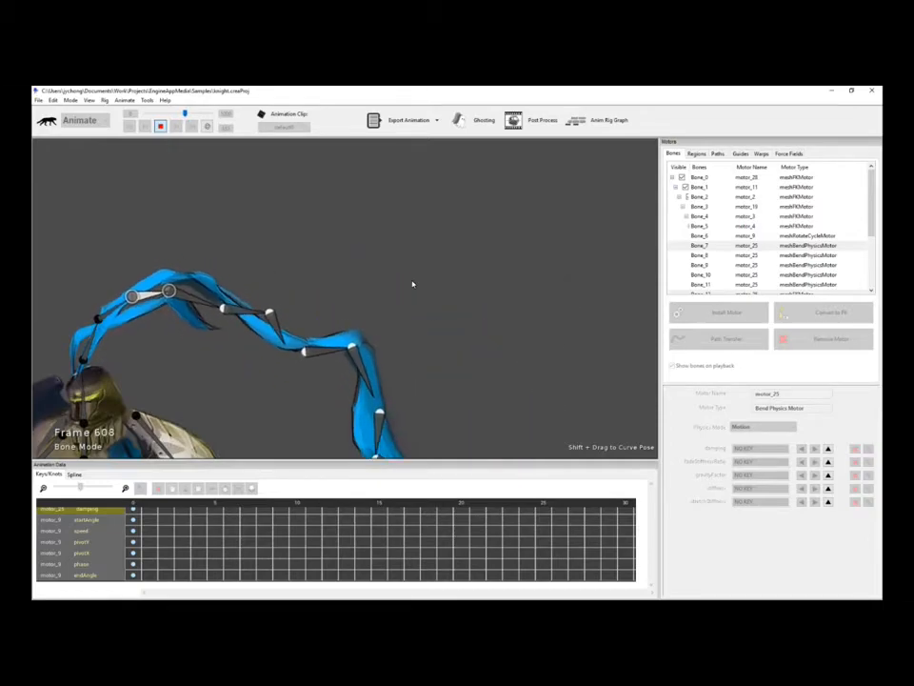
pyautogui.press('space')
pyautogui.scroll(2, 251, 327)
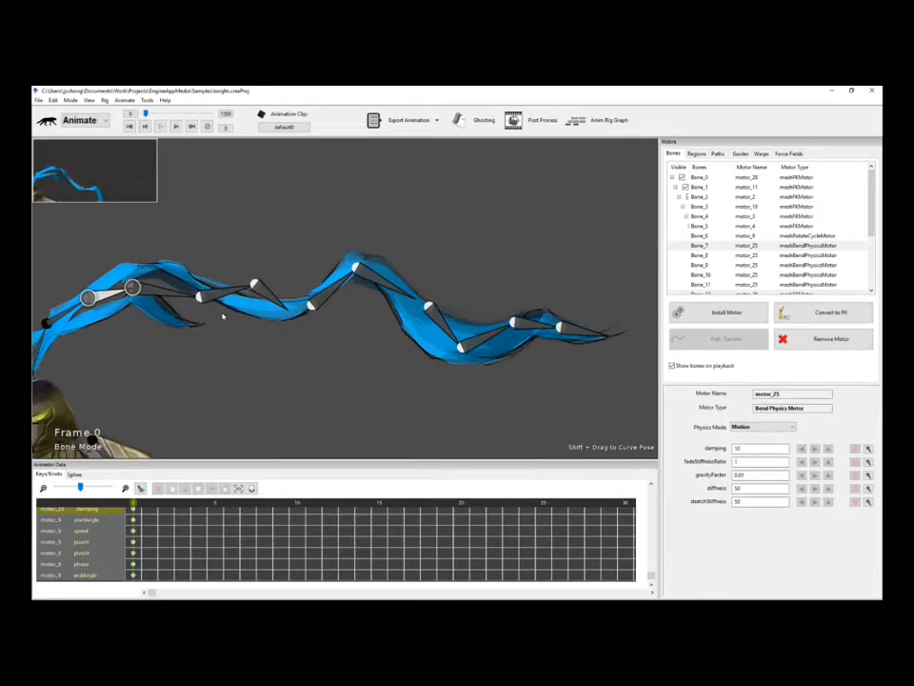
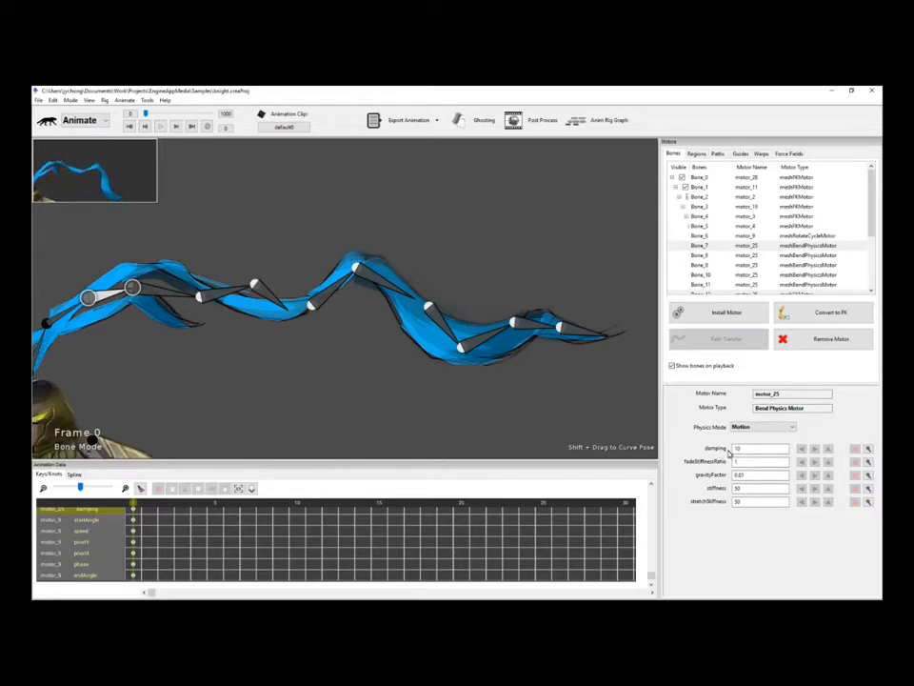
# Preview the plume's bend physics, then select a plume bone and replay with the first damping change.
pyautogui.click(557, 436)
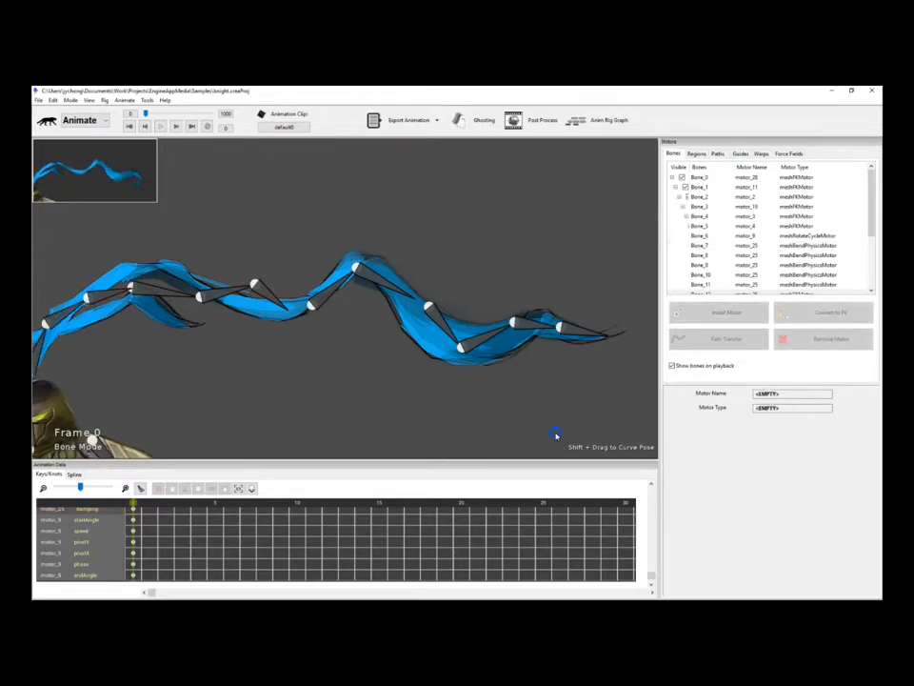
pyautogui.press('space')
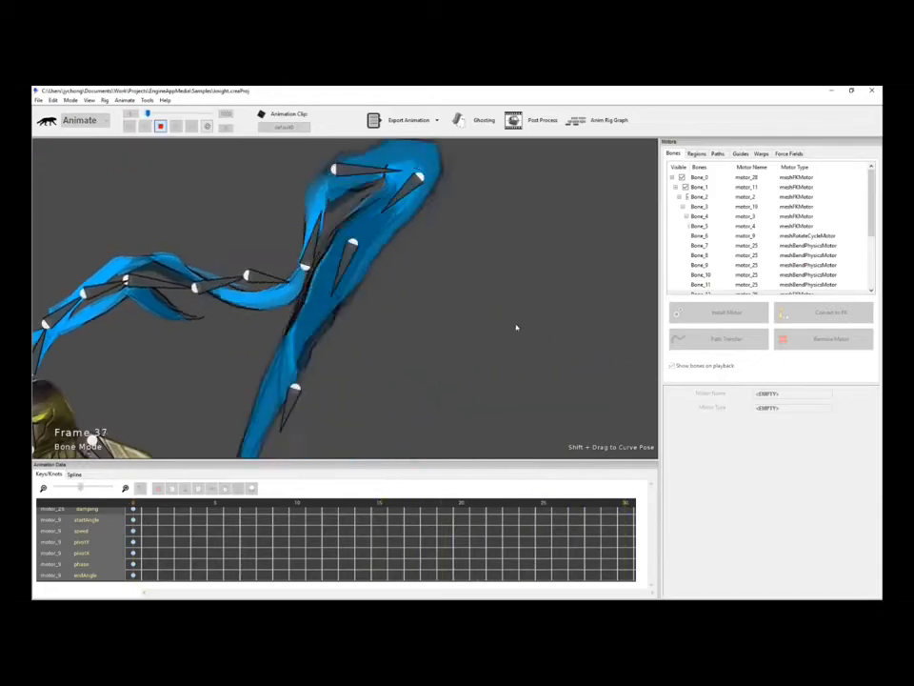
pyautogui.press('space')
pyautogui.click(107, 302)
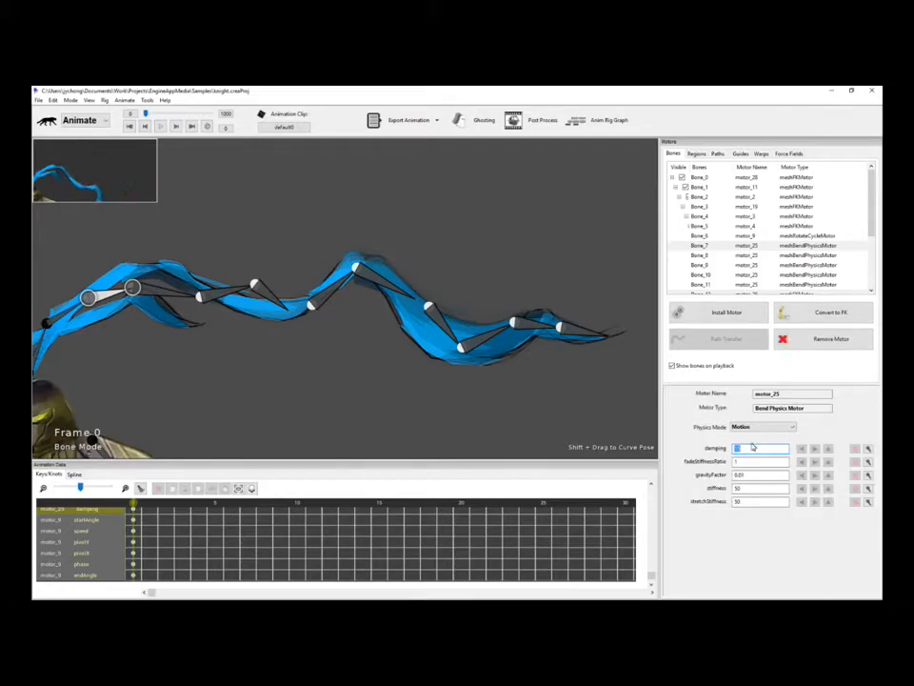
pyautogui.press('space')
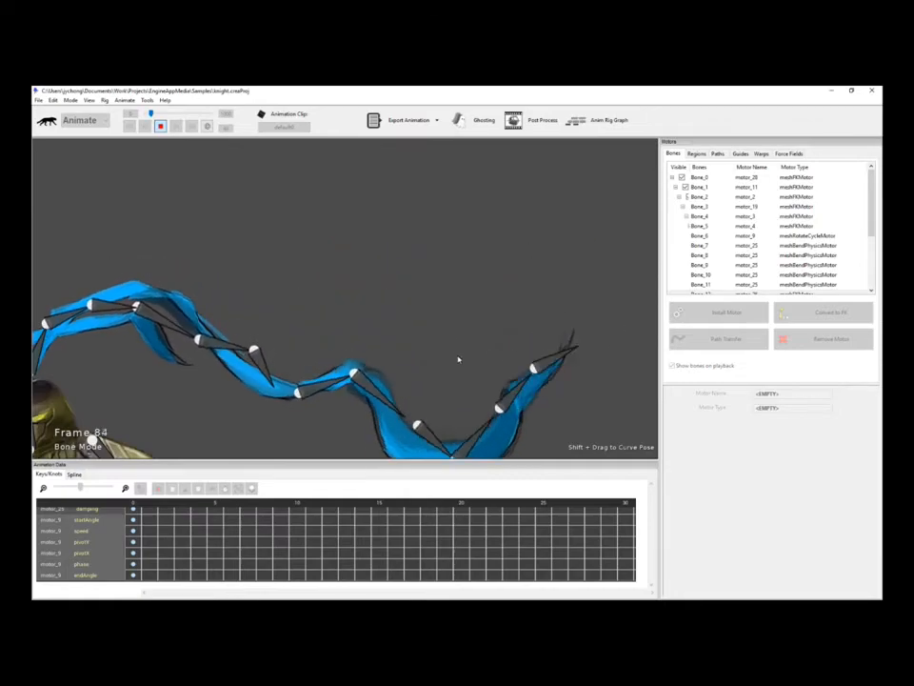
pyautogui.press('space')
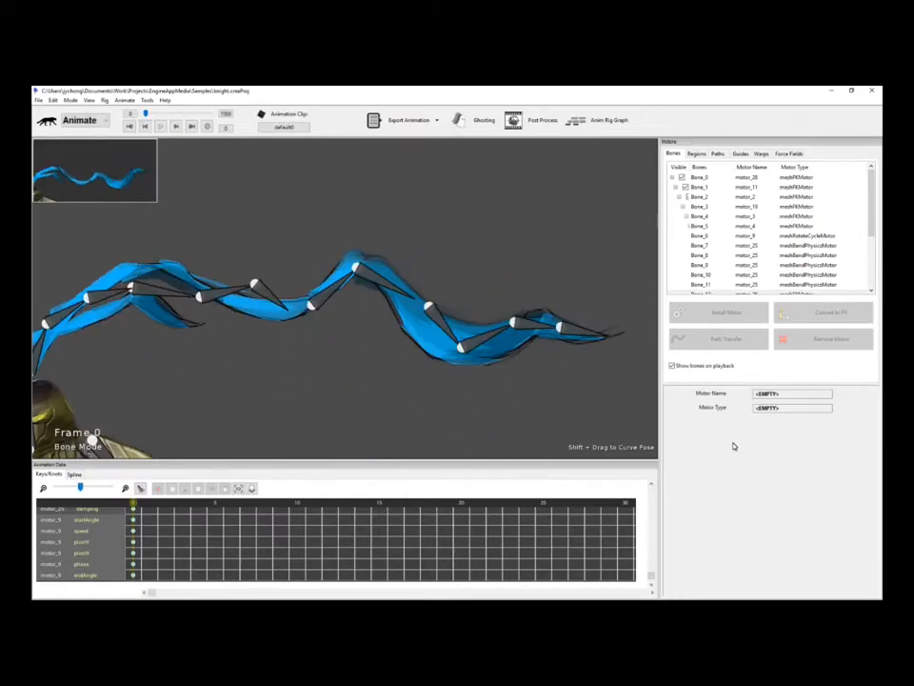
# Raise motor_25's damping up to 25, replaying the plume after each change.
pyautogui.click(110, 296)
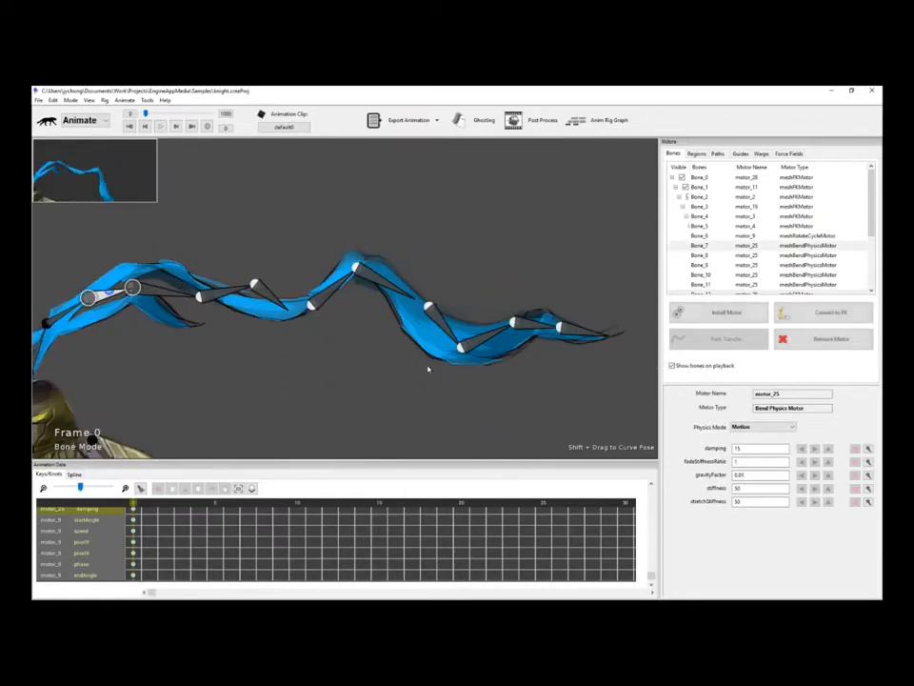
pyautogui.doubleClick(738, 449)
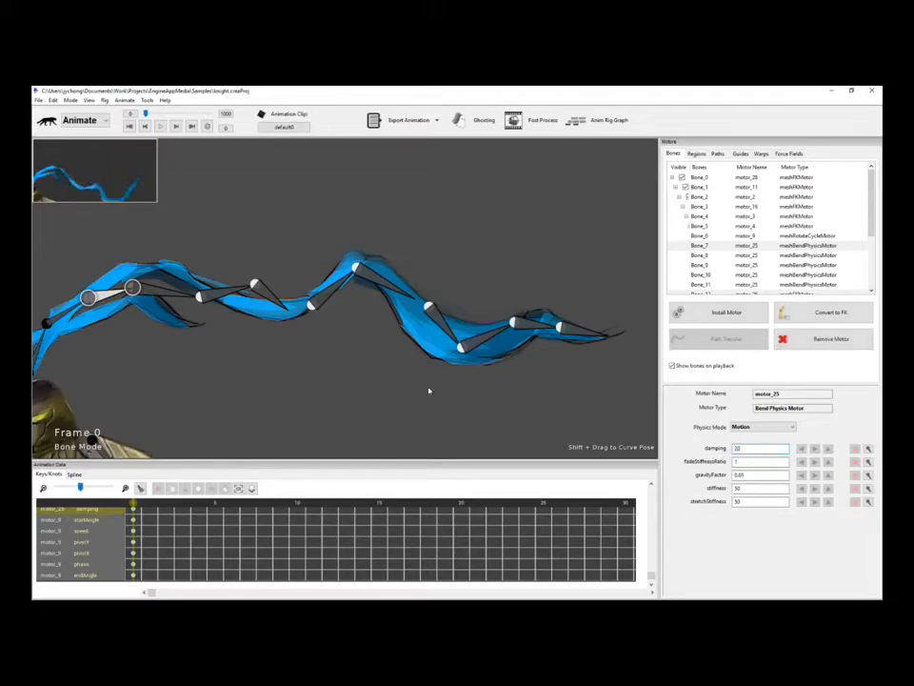
pyautogui.press('space')
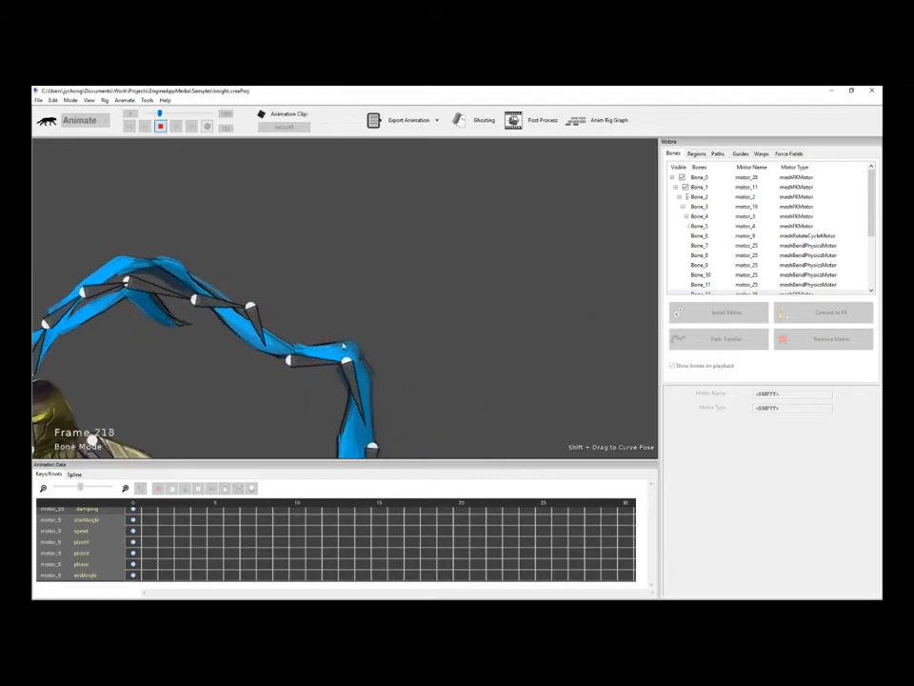
pyautogui.press('space')
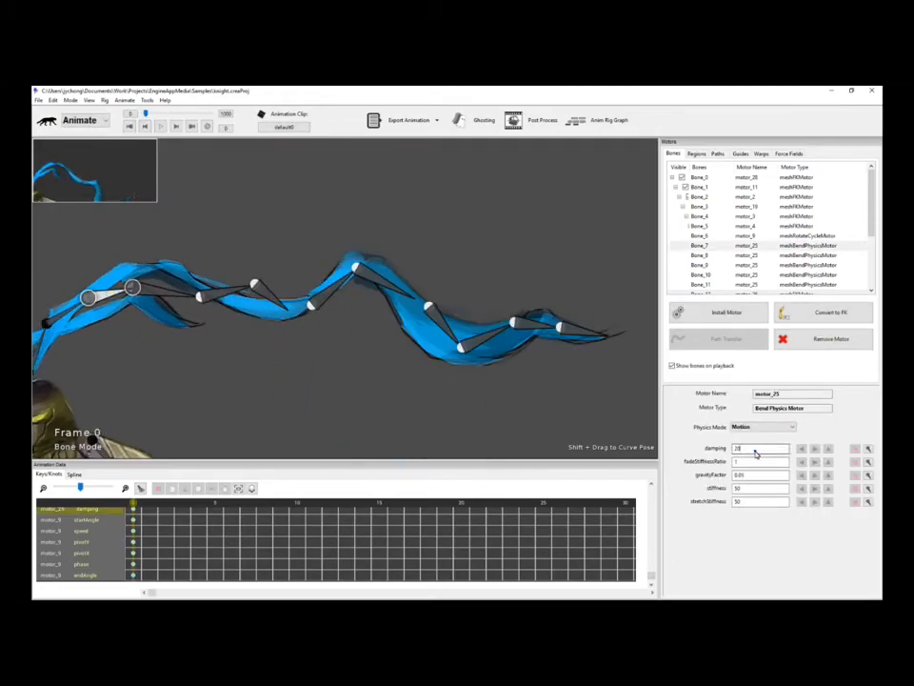
pyautogui.press('space')
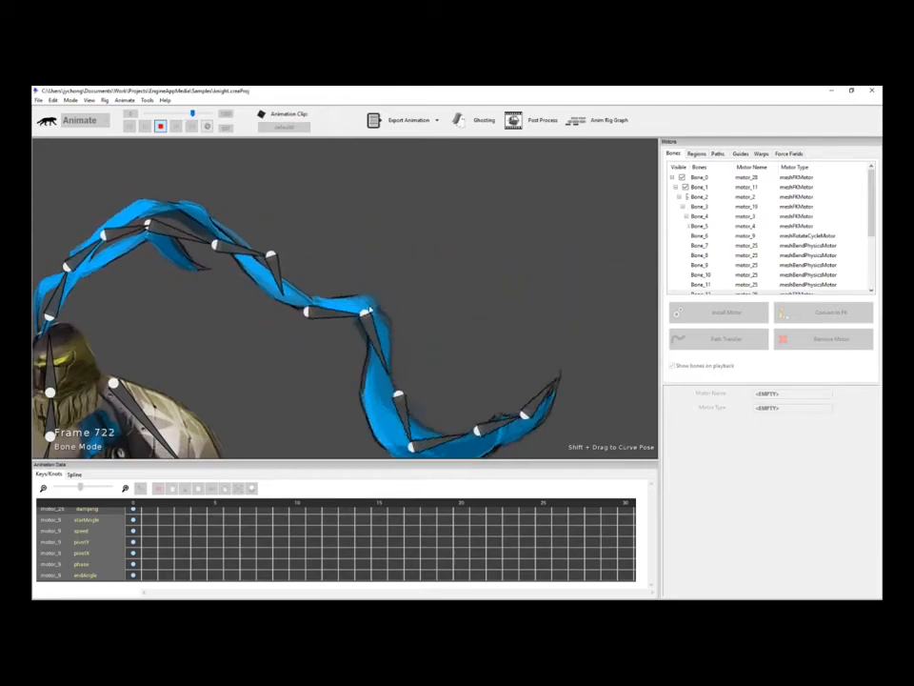
pyautogui.press('space')
pyautogui.click(451, 273)
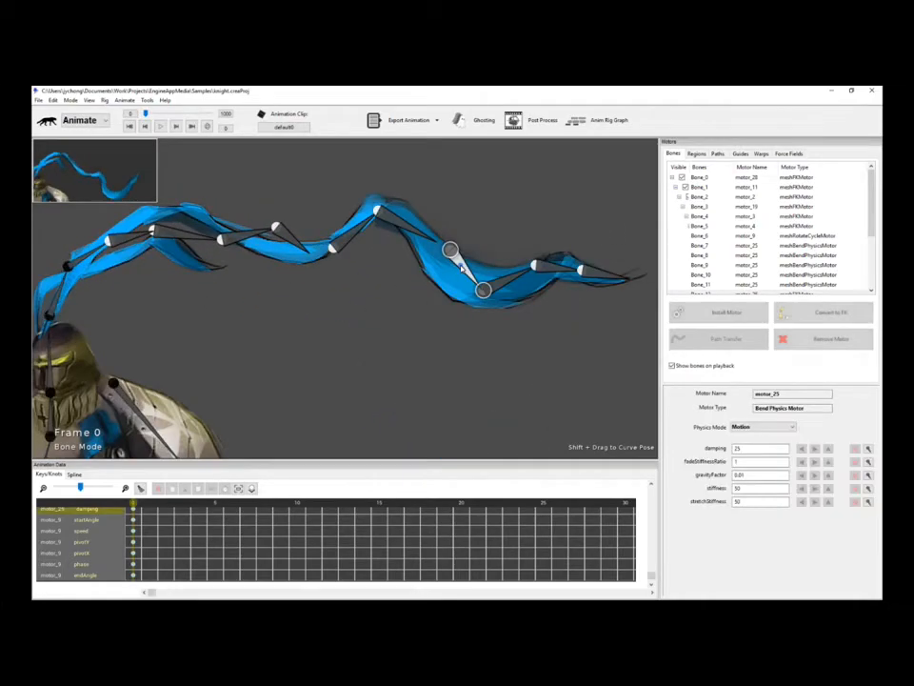
# Set motor_25's stiffness to 100 and preview the stiffer plume.
pyautogui.click(753, 490)
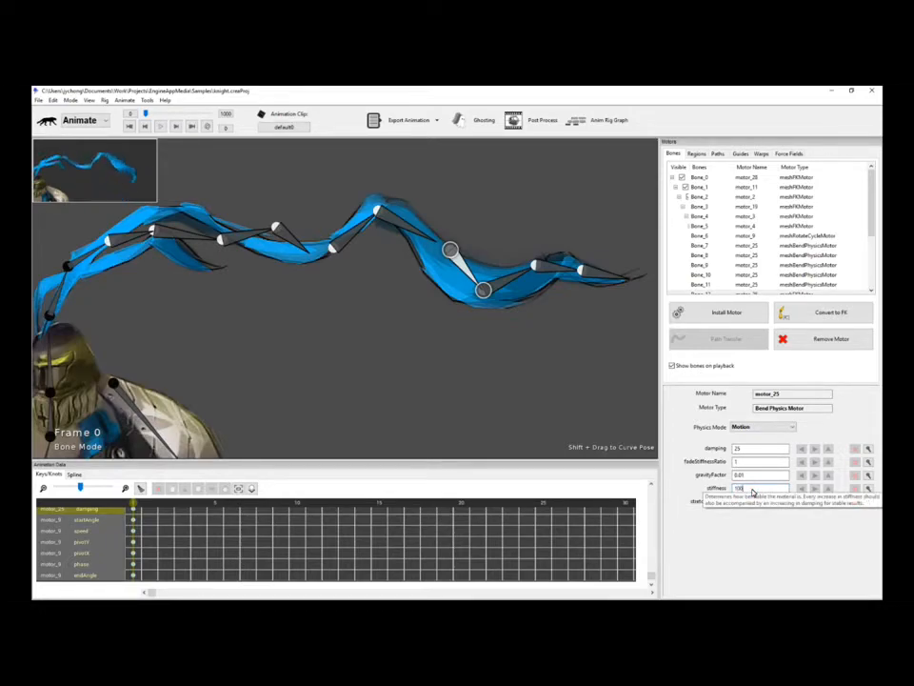
pyautogui.click(375, 402)
pyautogui.press('space')
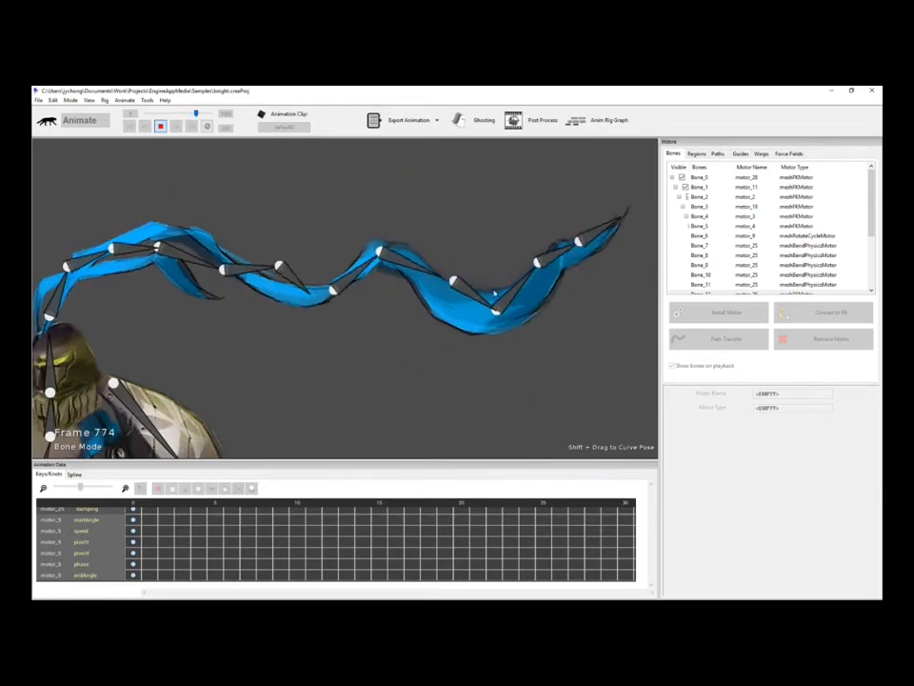
pyautogui.press('space')
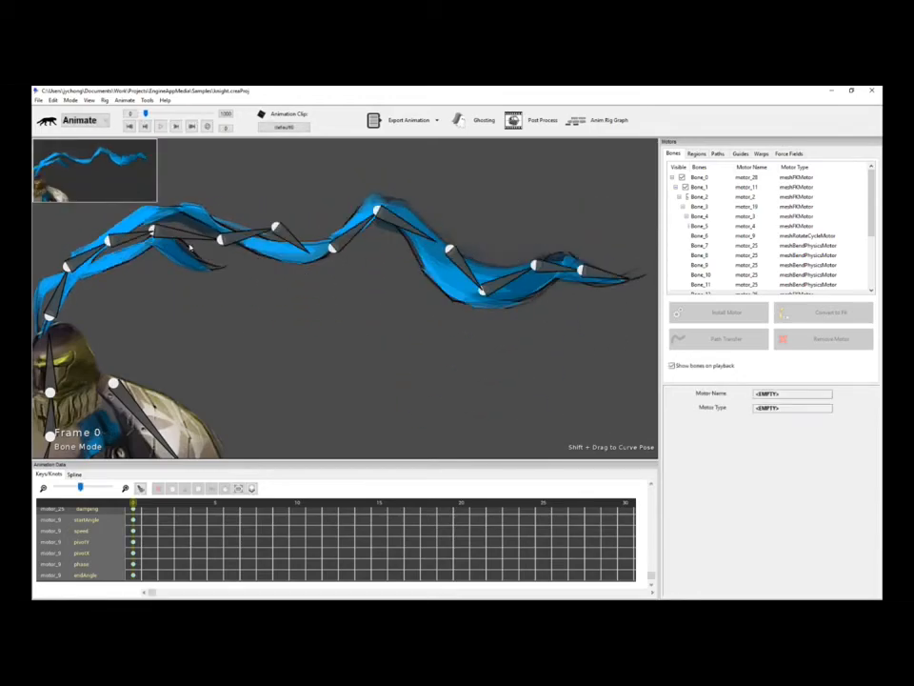
# Set damping to 50, preview it, then select the preceding bone to show motor_9's Rotate Cycle Motor.
pyautogui.click(509, 283)
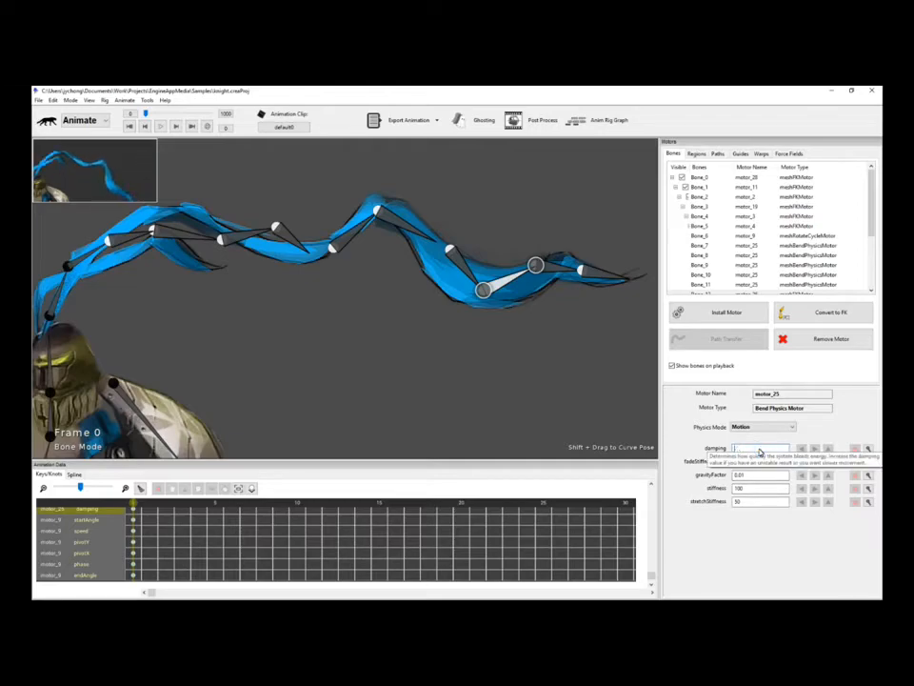
pyautogui.click(443, 353)
pyautogui.press('space')
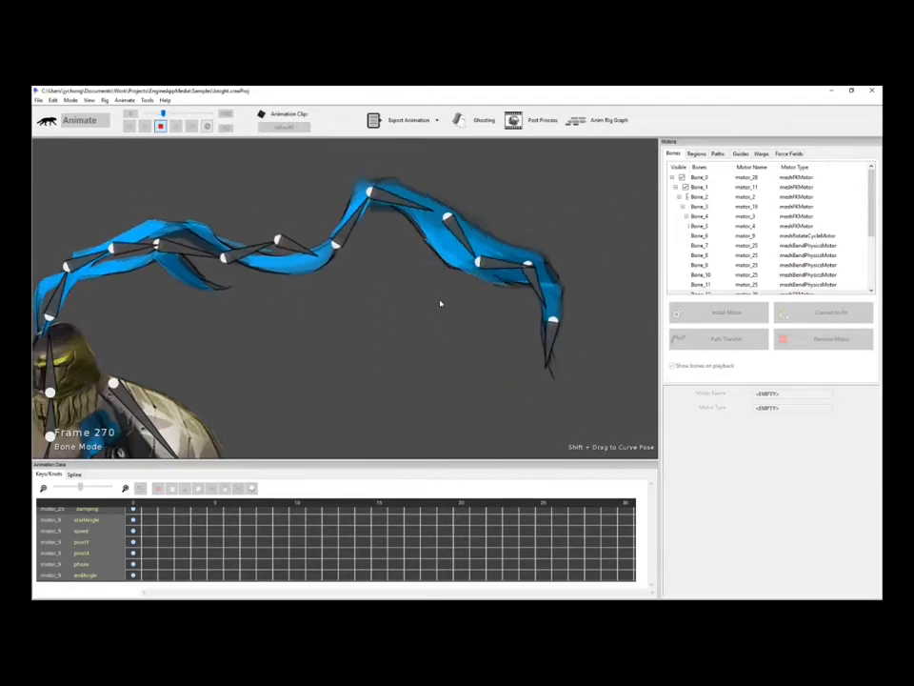
pyautogui.click(152, 249)
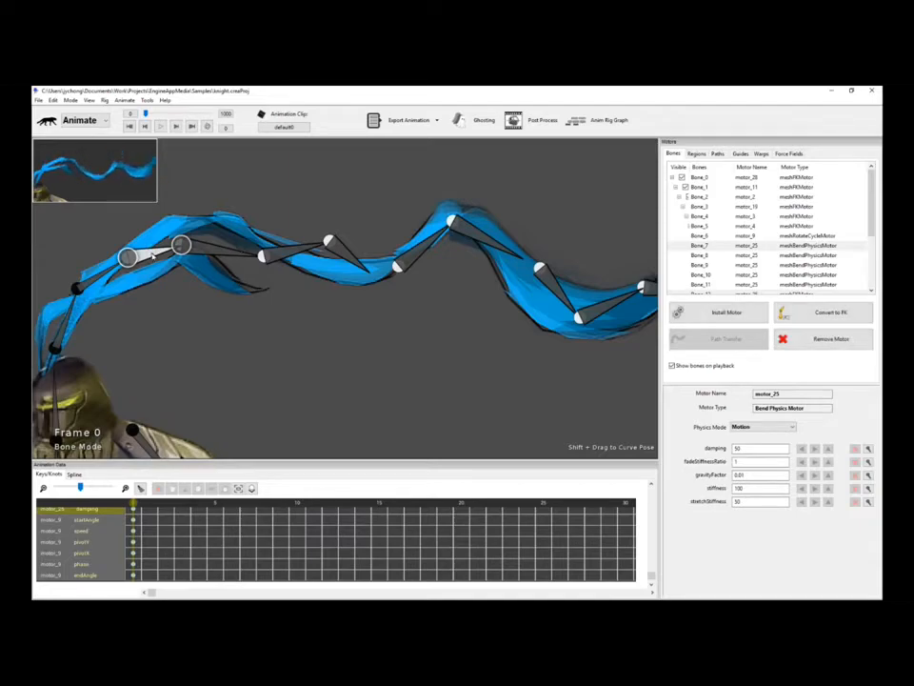
pyautogui.click(99, 278)
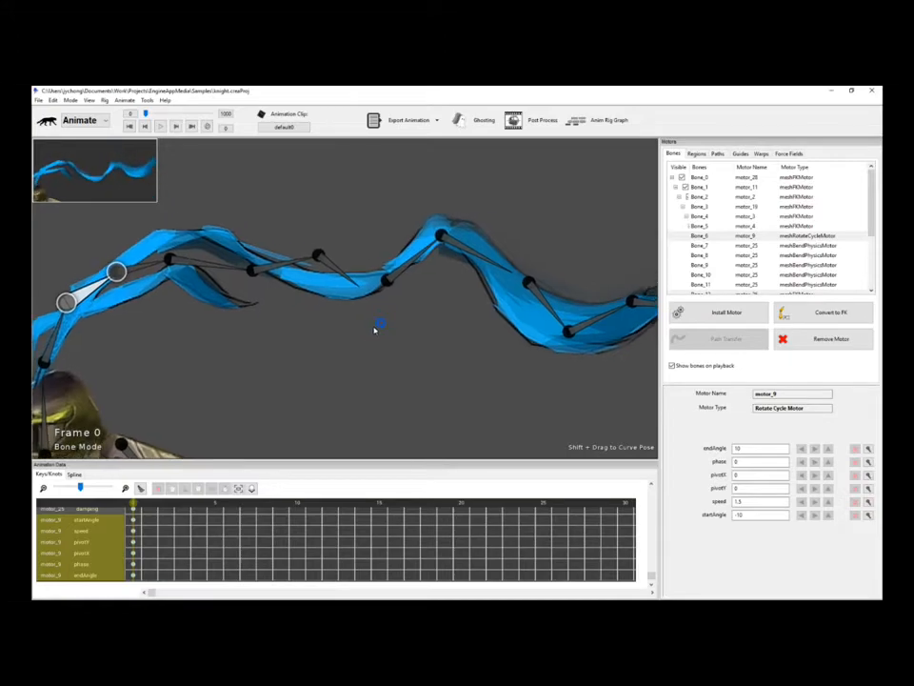
# Preview the combined rotate cycle and bend physics, then frame the plume and select the rotate-cycle bone.
pyautogui.press('space')
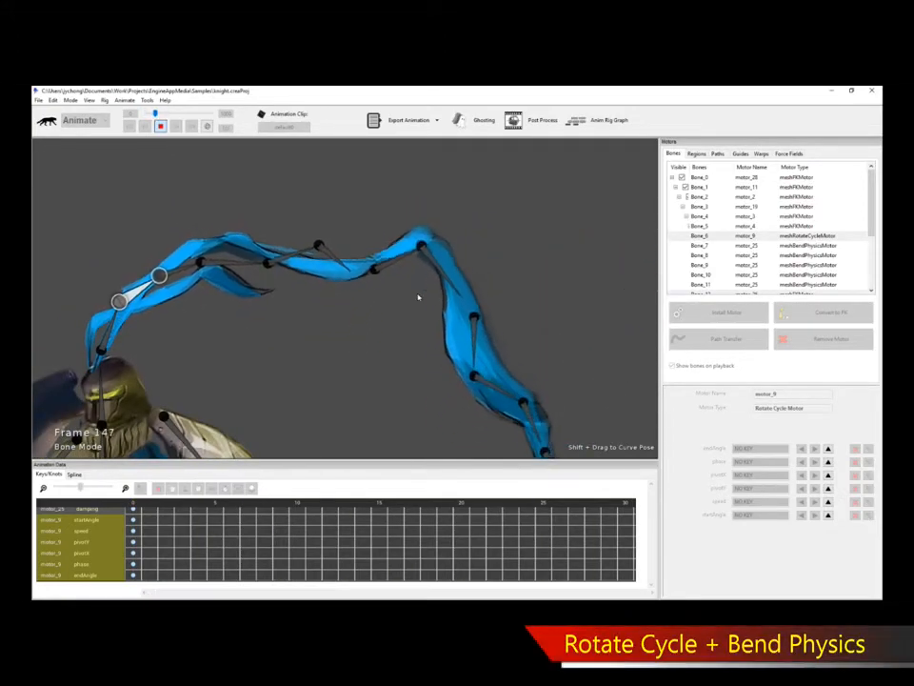
pyautogui.press('space')
pyautogui.scroll(3, 297, 321)
pyautogui.moveTo(259, 335); pyautogui.dragTo(304, 355)
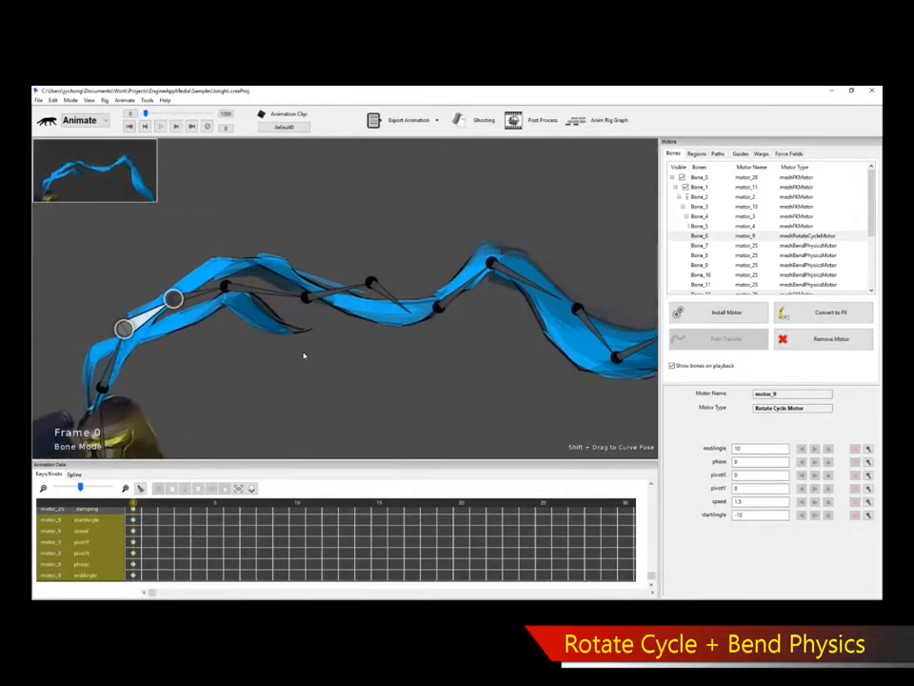
pyautogui.click(303, 356)
pyautogui.click(154, 317)
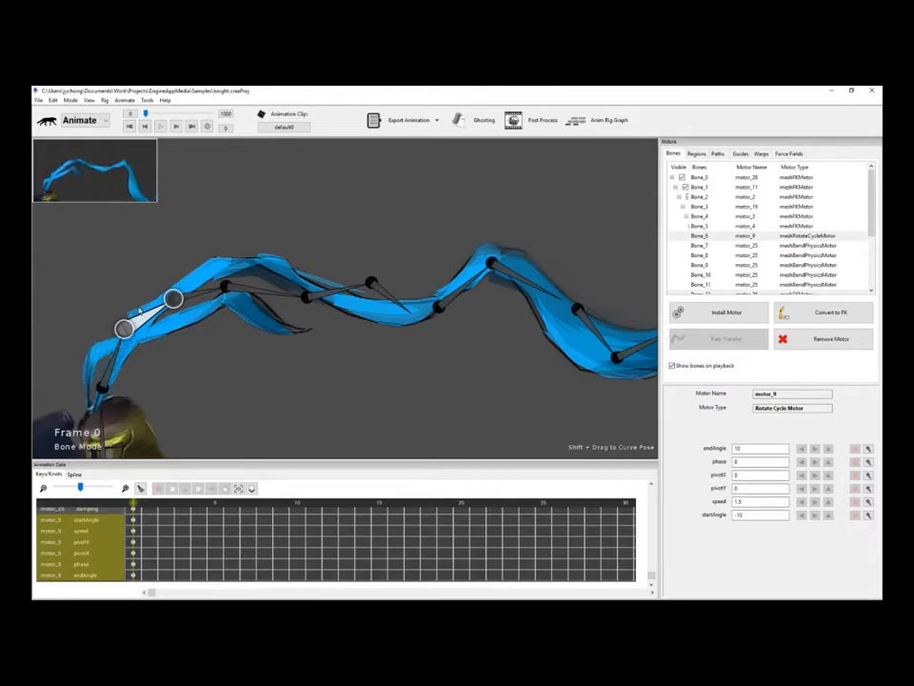
# Inspect motor_25's bone chain, select Bone_7, and replay the plume back to frame 0.
pyautogui.click(195, 298)
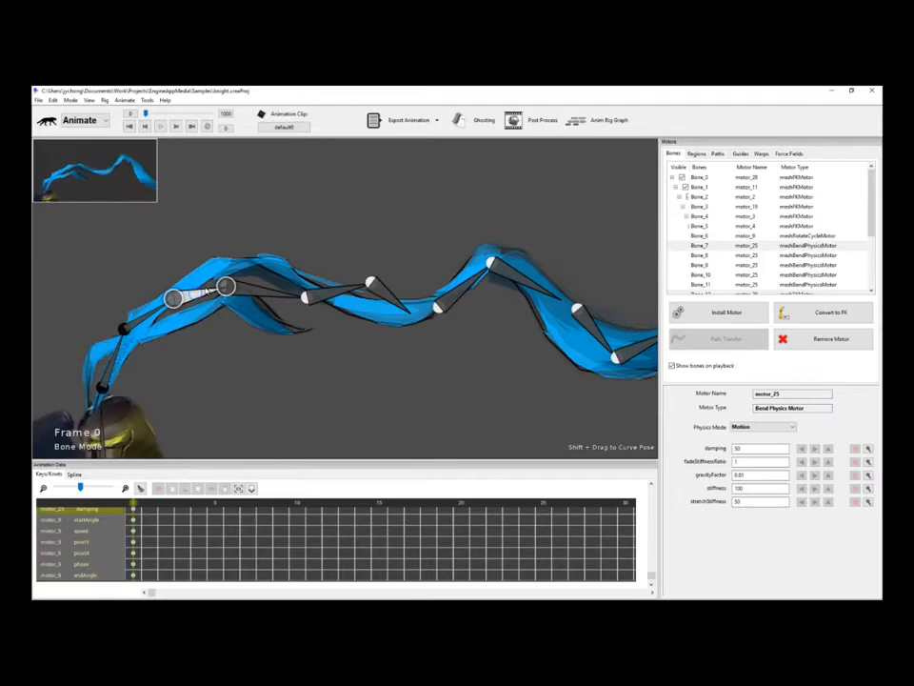
pyautogui.doubleClick(207, 291)
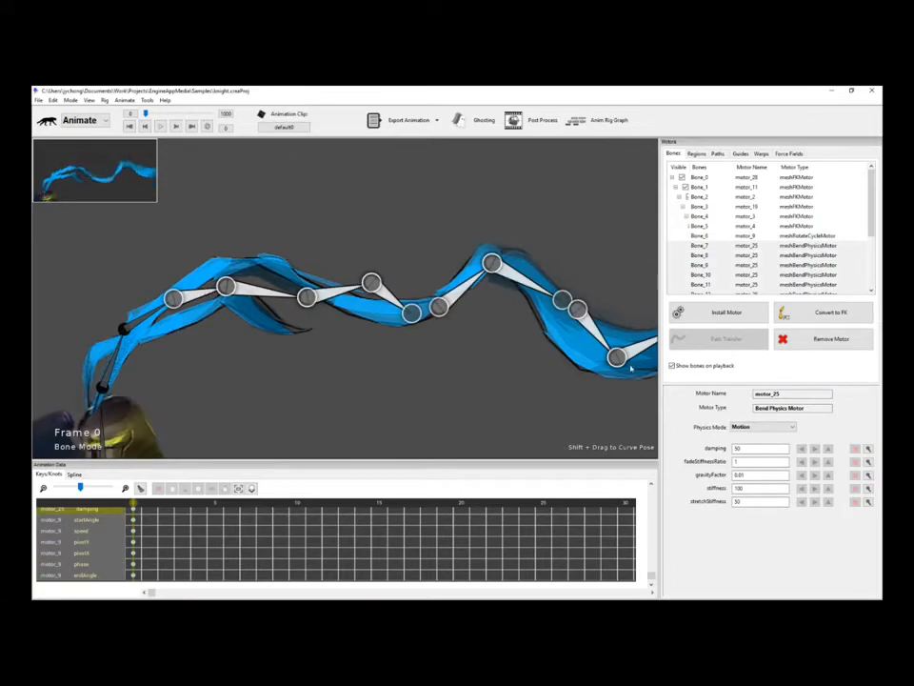
pyautogui.click(461, 406)
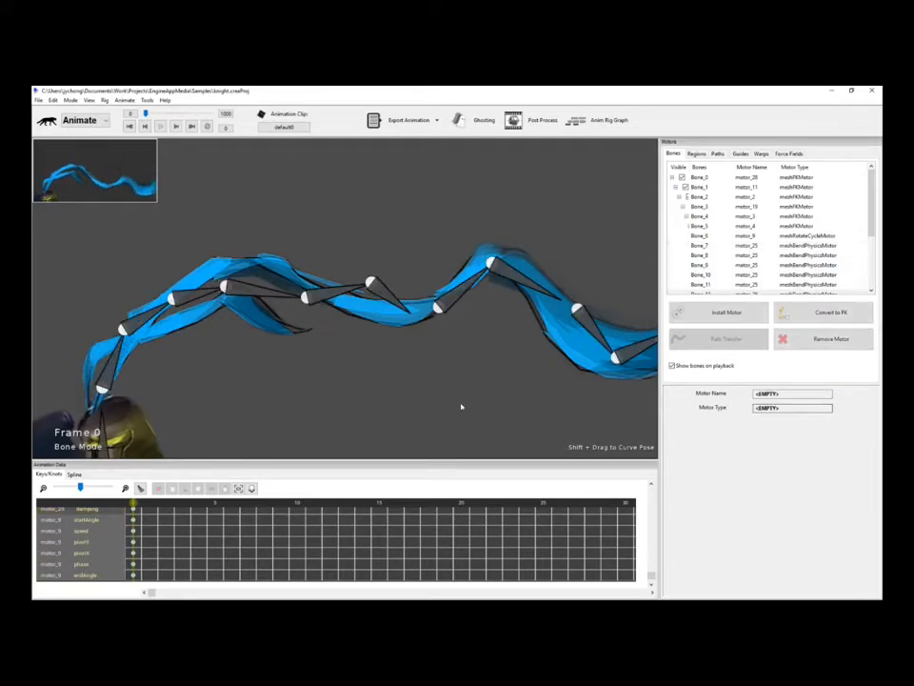
pyautogui.click(200, 297)
pyautogui.press('space')
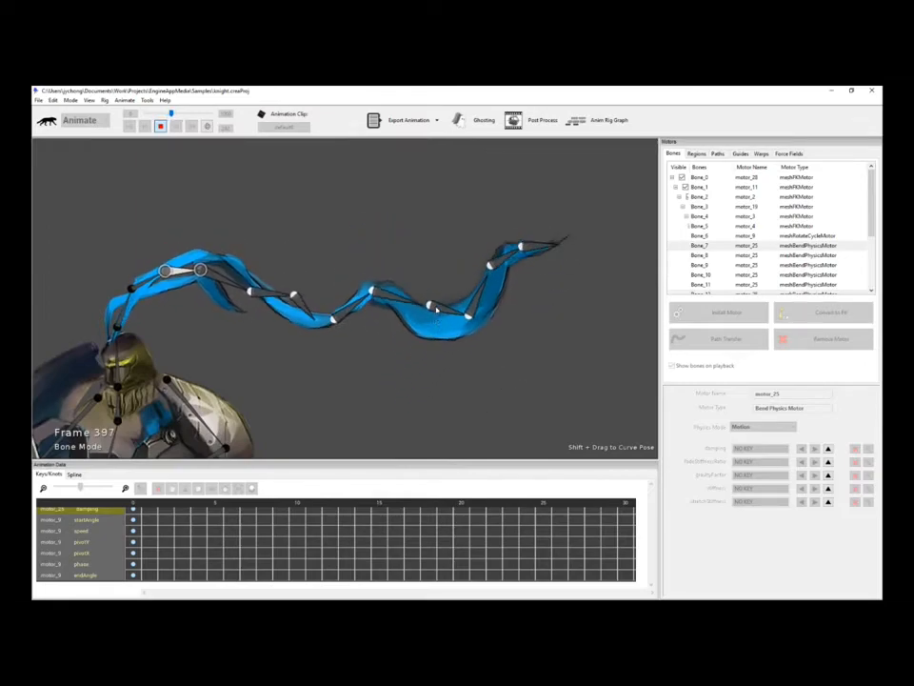
pyautogui.press('space')
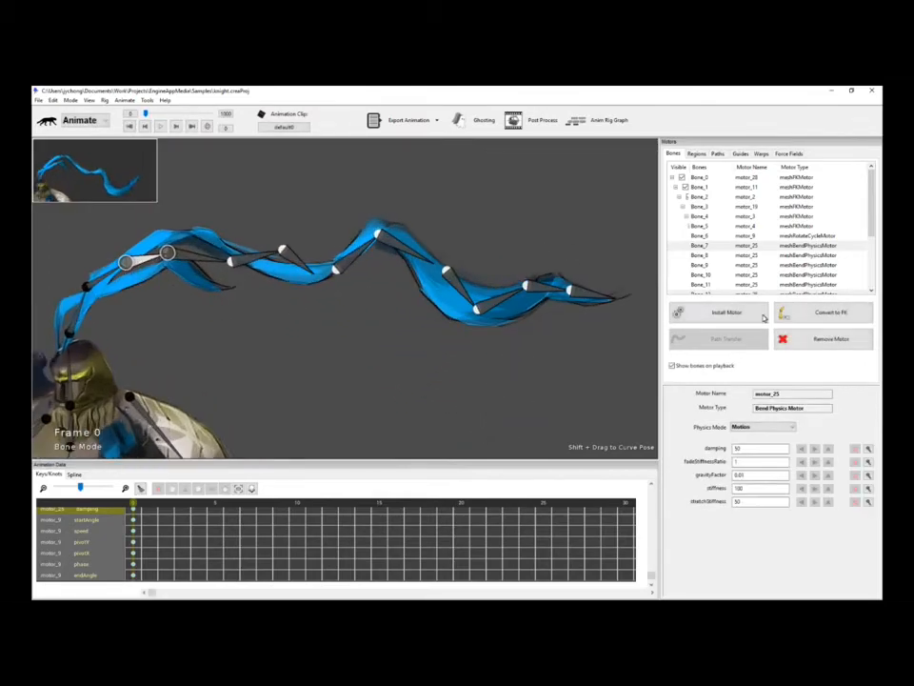
# Convert the selected plume motor to FK and play back the baked animation.
pyautogui.click(820, 316)
pyautogui.click(819, 325)
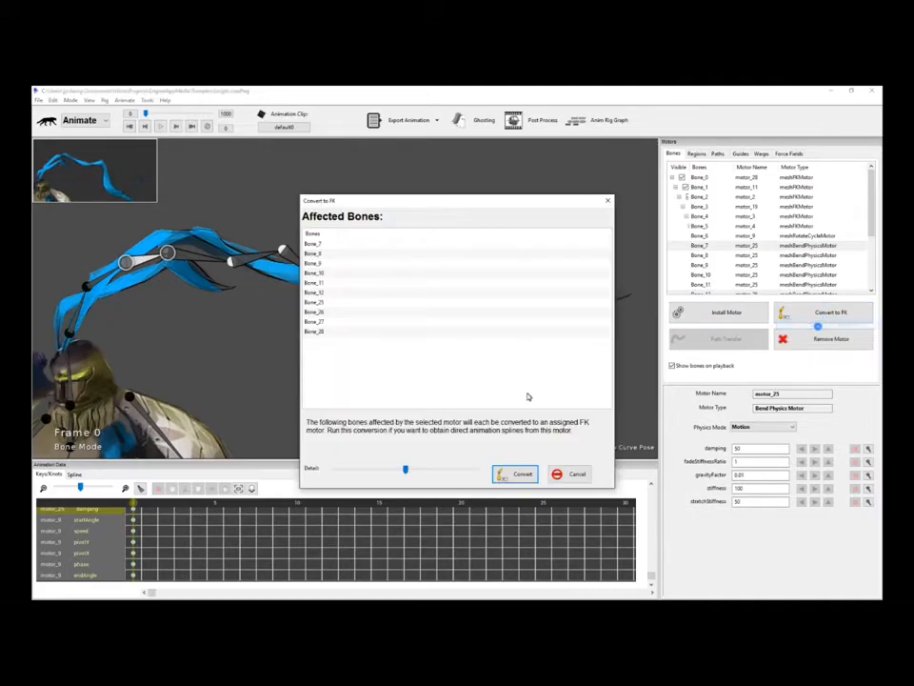
pyautogui.click(520, 474)
pyautogui.press('space')
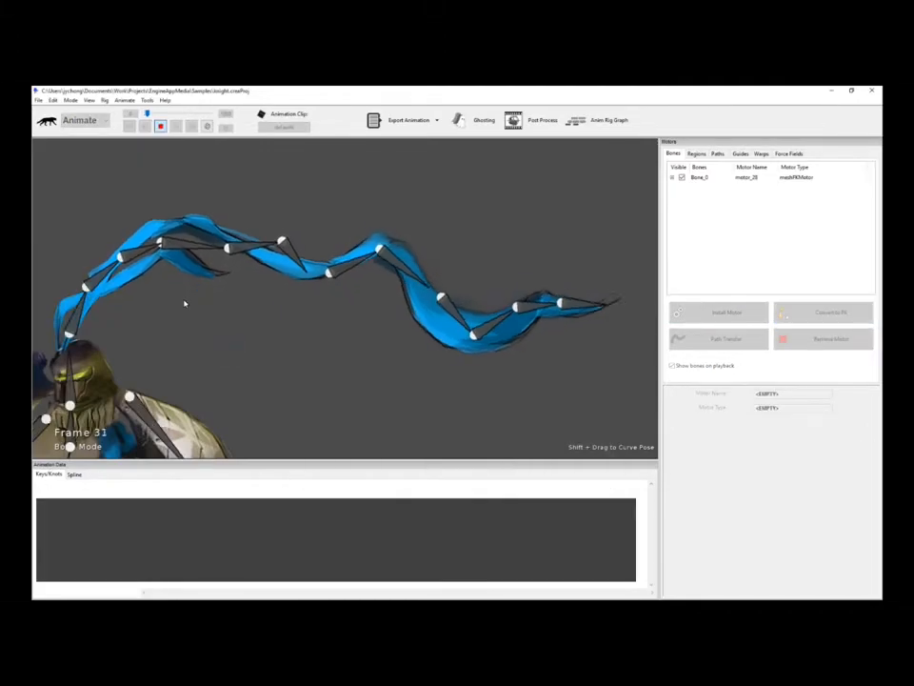
pyautogui.press('space')
# Select the outer plume bones and enlarge the keyframe timeline to inspect their keys.
pyautogui.moveTo(232, 214); pyautogui.dragTo(643, 382)
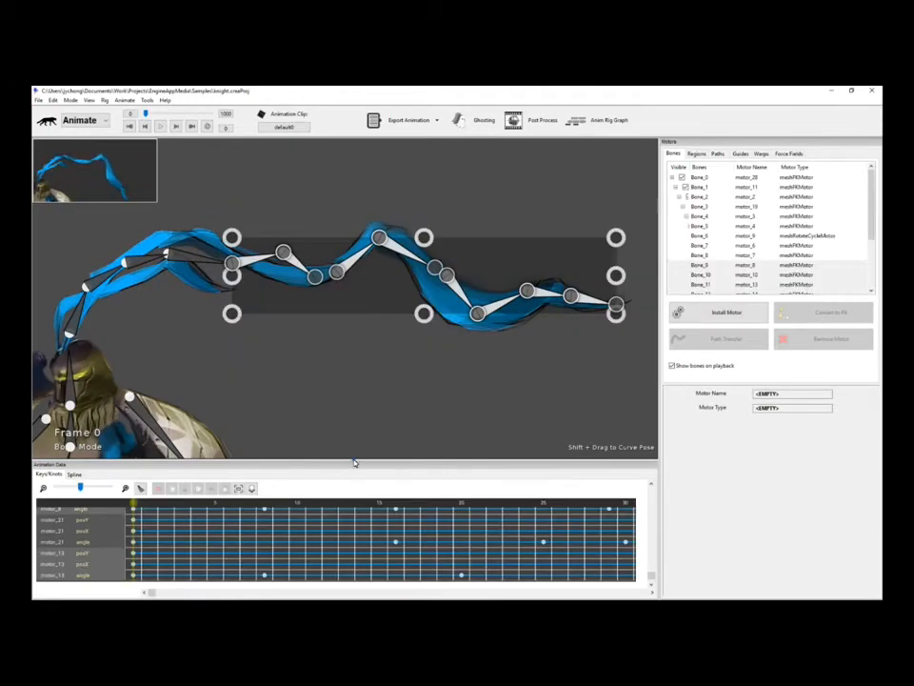
pyautogui.moveTo(353, 461); pyautogui.dragTo(353, 387)
pyautogui.moveTo(81, 413); pyautogui.dragTo(70, 413)
pyautogui.moveTo(152, 593)
pyautogui.mouseDown()
pyautogui.moveTo(277, 593)
pyautogui.moveTo(147, 592)
pyautogui.mouseUp()
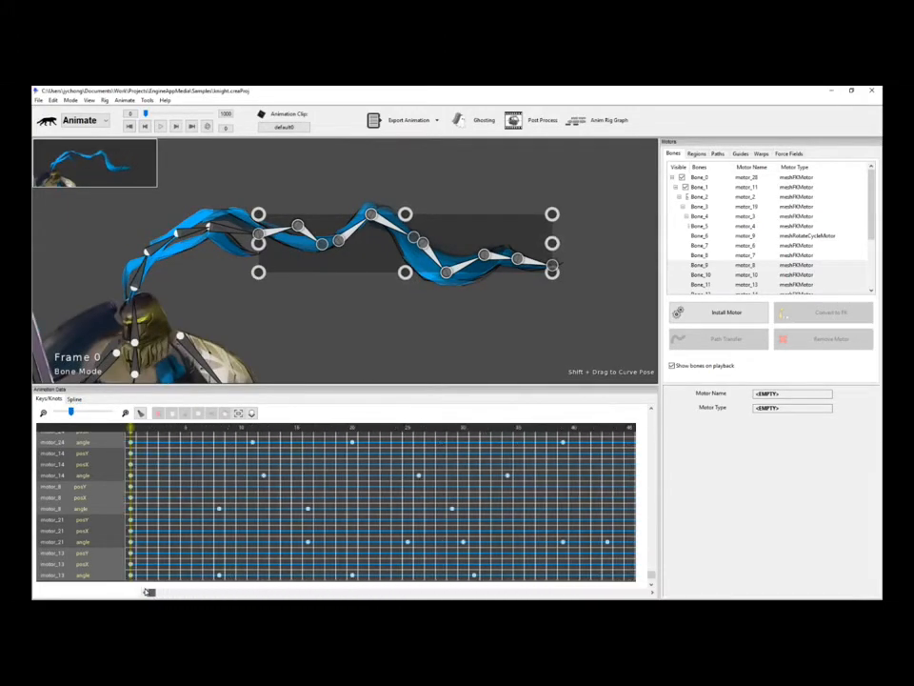
pyautogui.scroll(4, 407, 510)
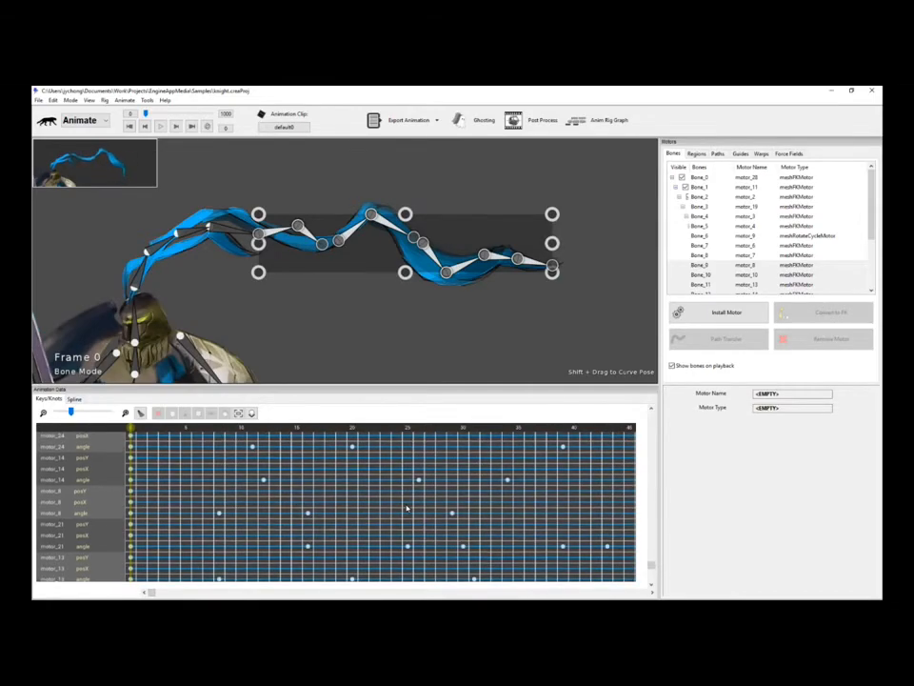
pyautogui.scroll(3, 407, 509)
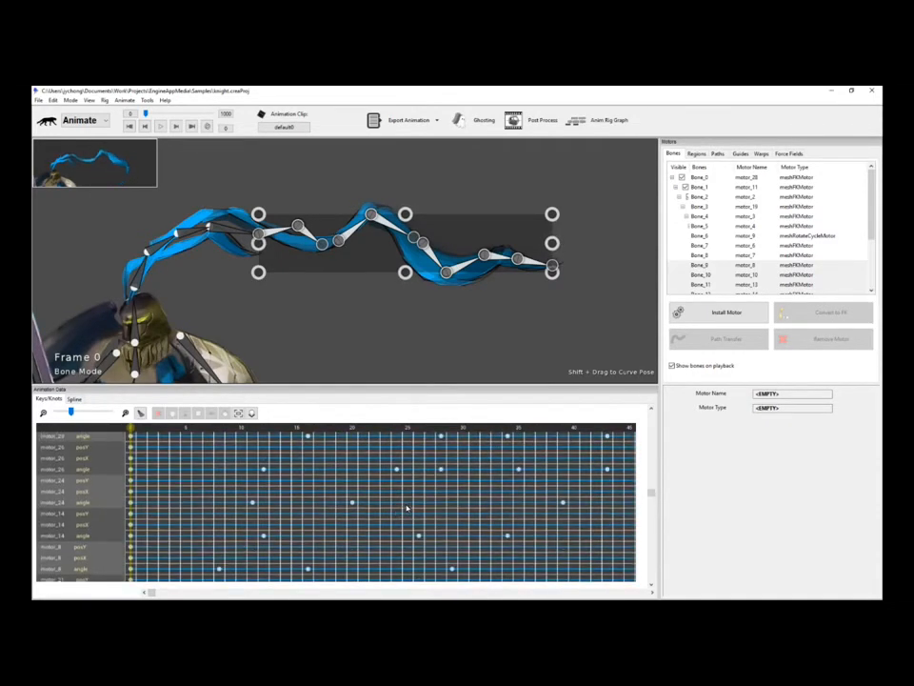
pyautogui.click(415, 355)
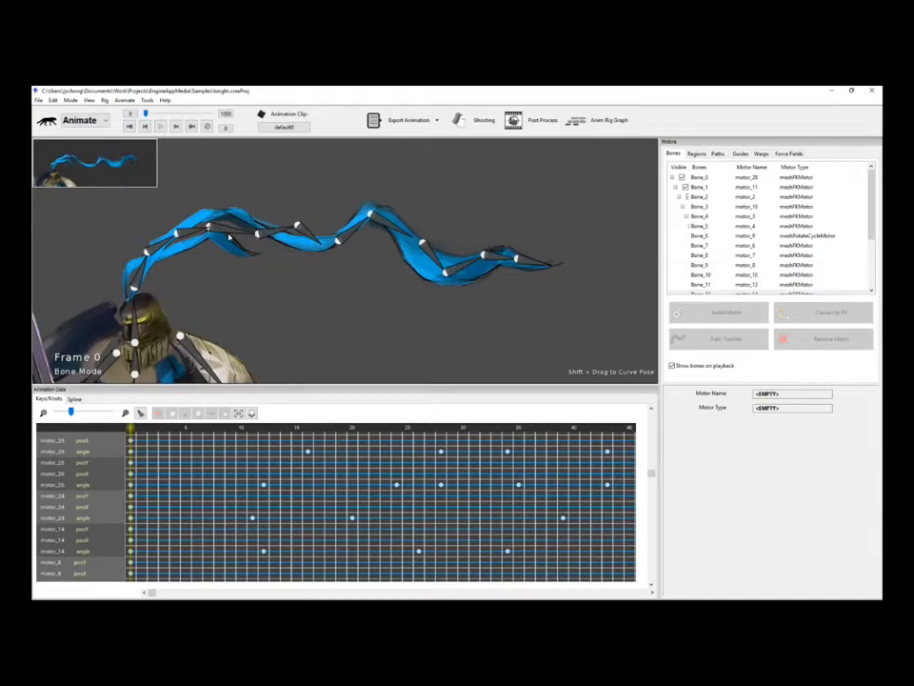
# Replay the converted plume, then select one plume bone and replay it to check its FK motor.
pyautogui.press('space')
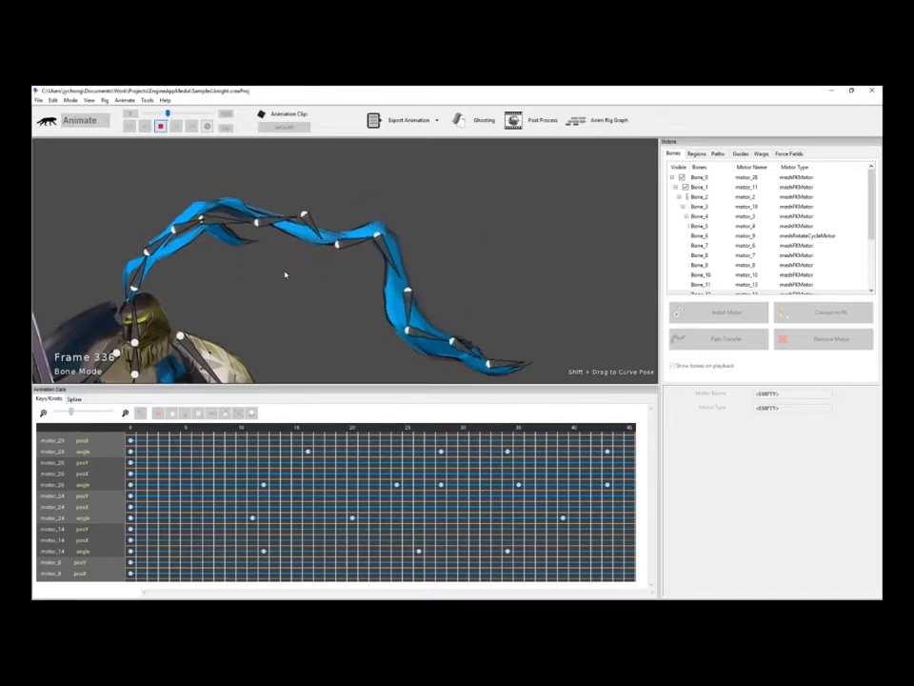
pyautogui.press('space')
pyautogui.click(479, 266)
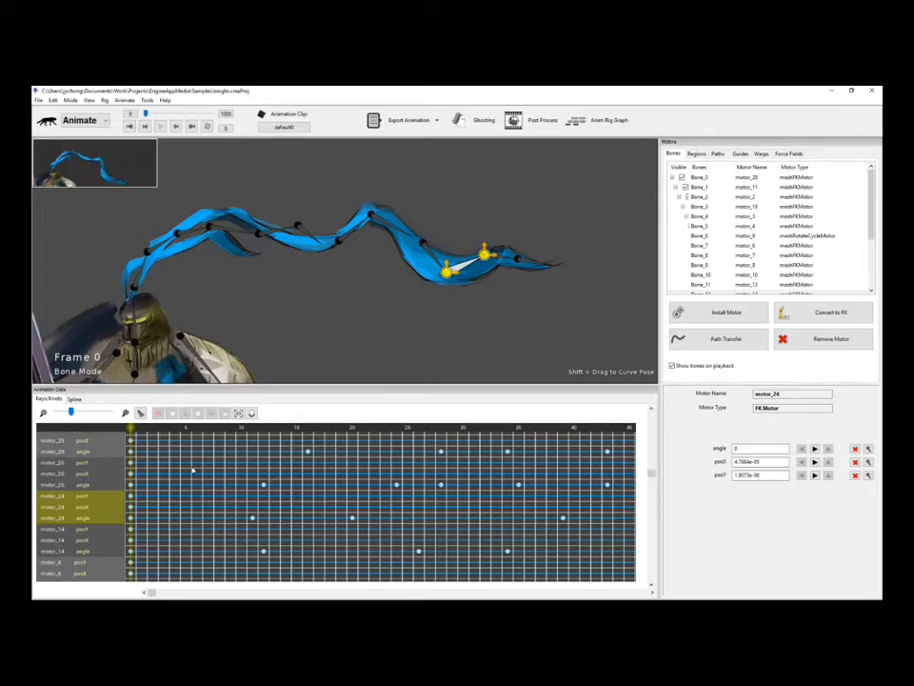
pyautogui.press('space')
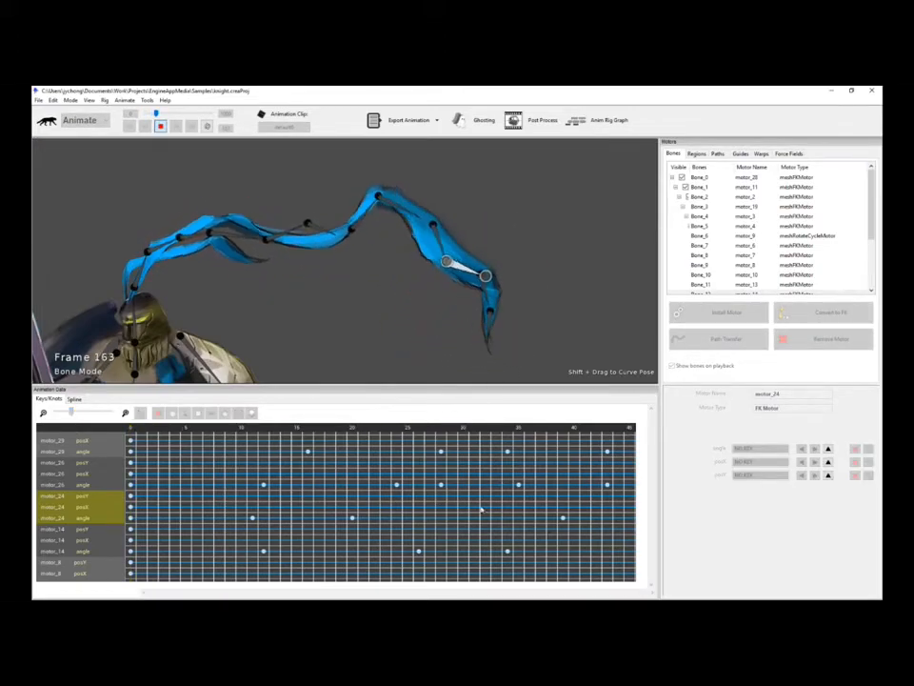
pyautogui.press('space')
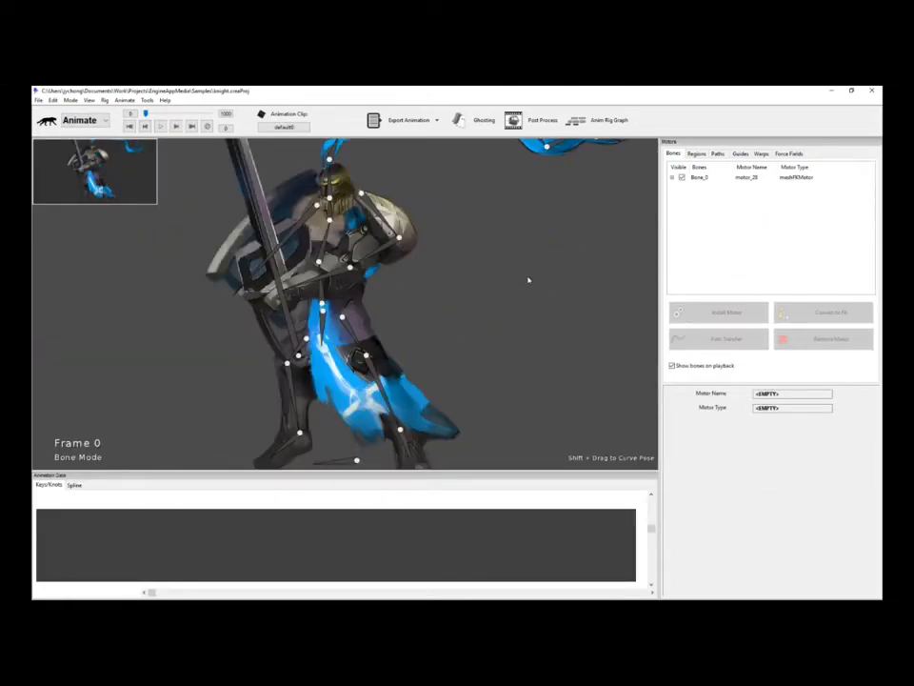
# Zoom in on the knight and install a Move Bounce Motor (motor_6) on torso bone Bone_1.
pyautogui.scroll(3, 529, 279)
pyautogui.moveTo(524, 282); pyautogui.dragTo(522, 292)
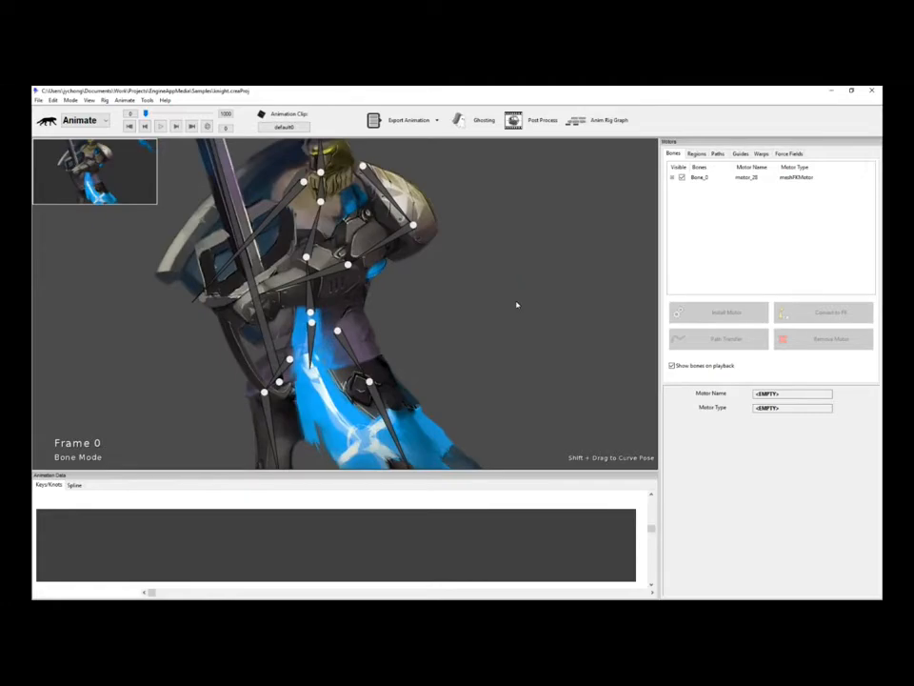
pyautogui.click(310, 306)
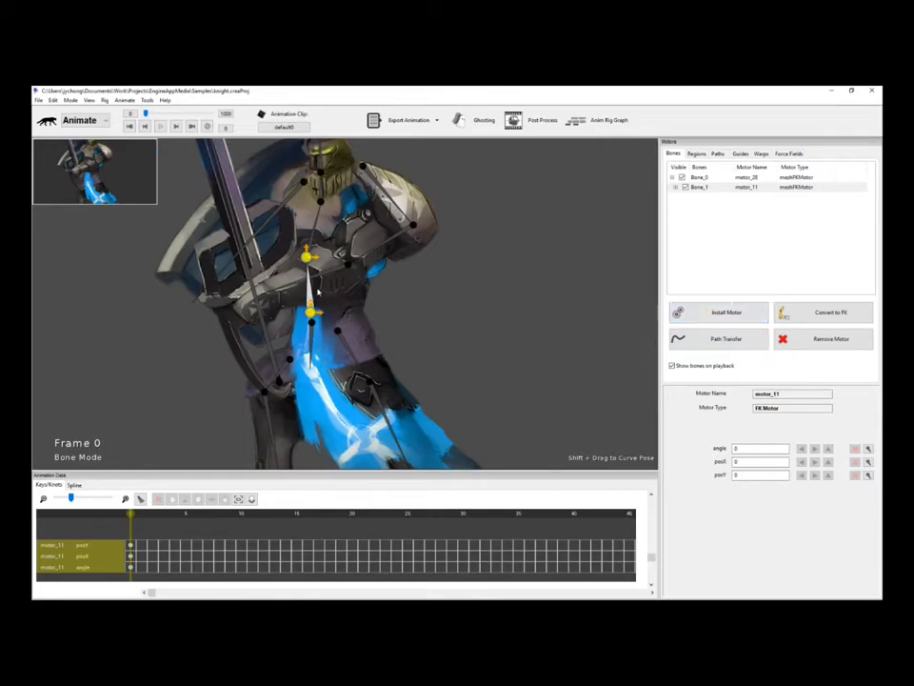
pyautogui.click(736, 320)
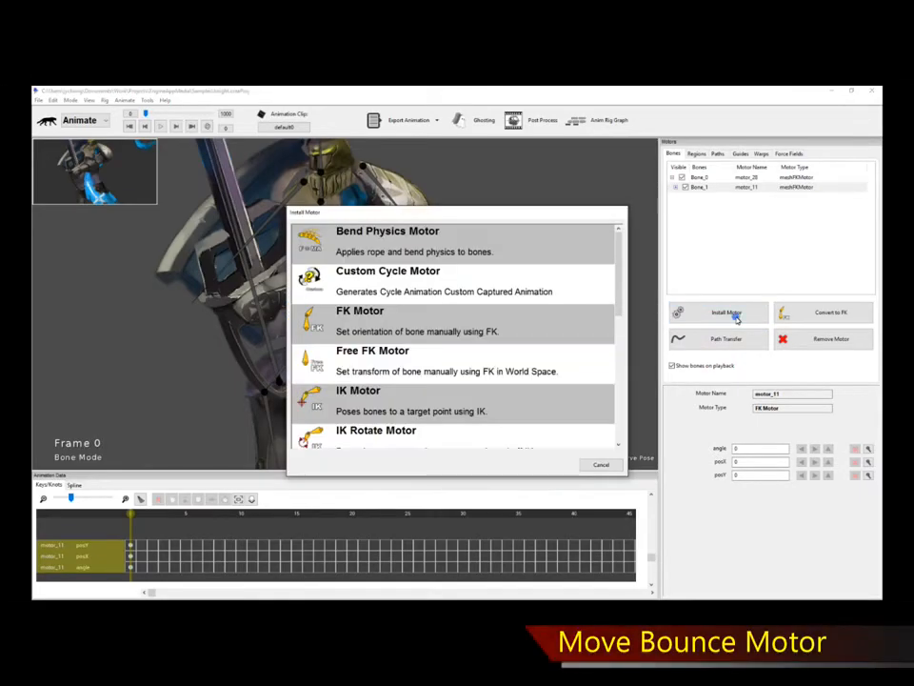
pyautogui.scroll(-4, 583, 361)
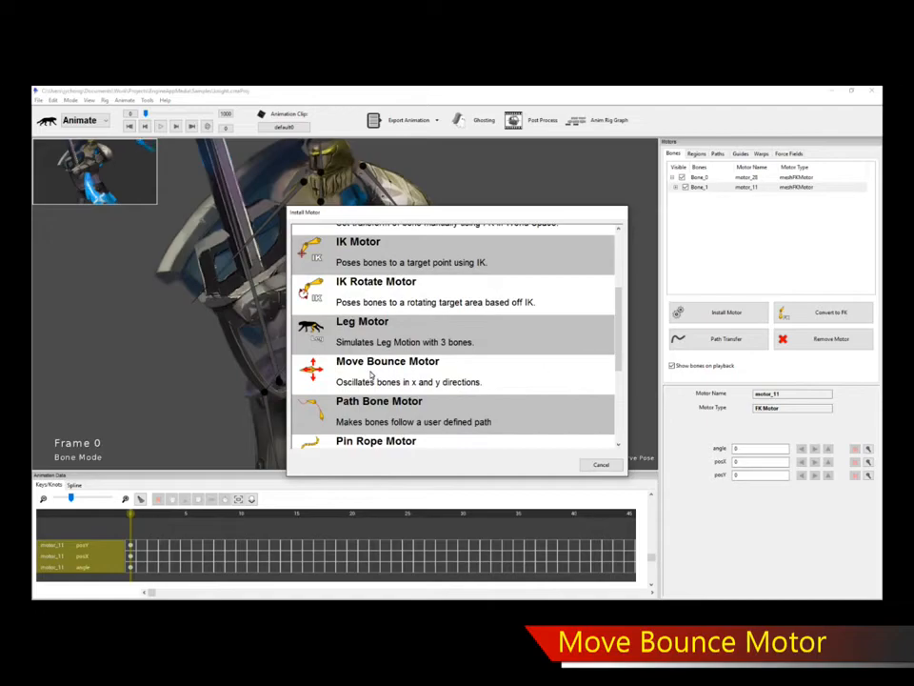
pyautogui.doubleClick(402, 371)
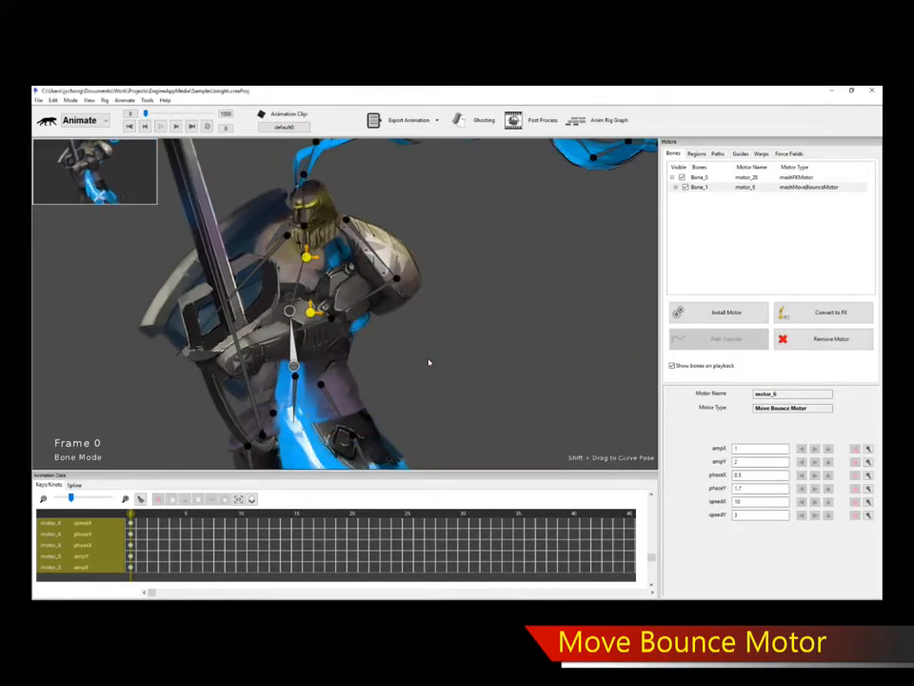
pyautogui.click(480, 343)
# Preview the hip bounce, then select Bone_1 to show motor_6 and play it again.
pyautogui.press('space')
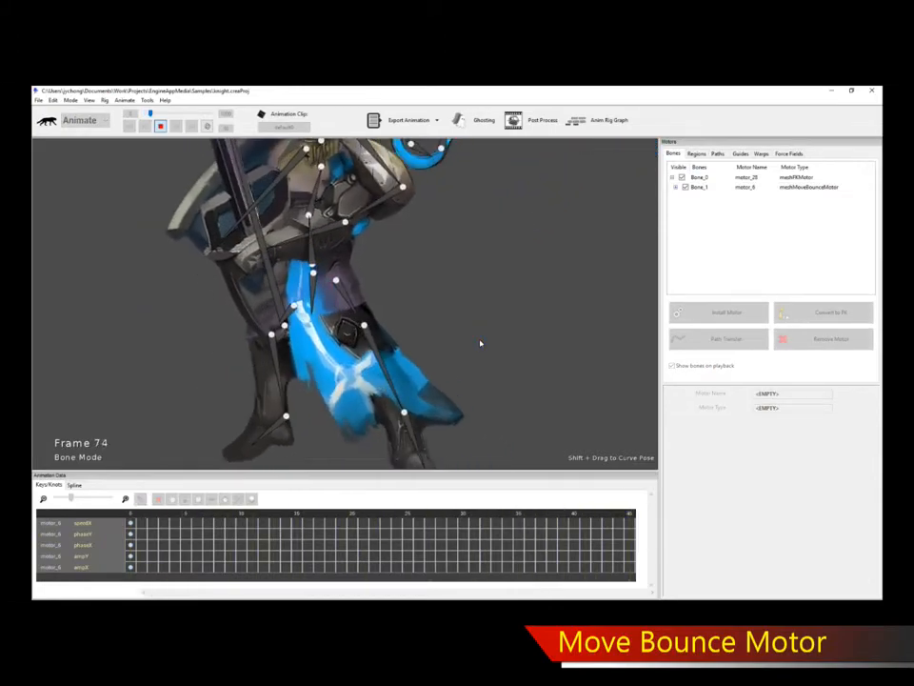
pyautogui.press('space')
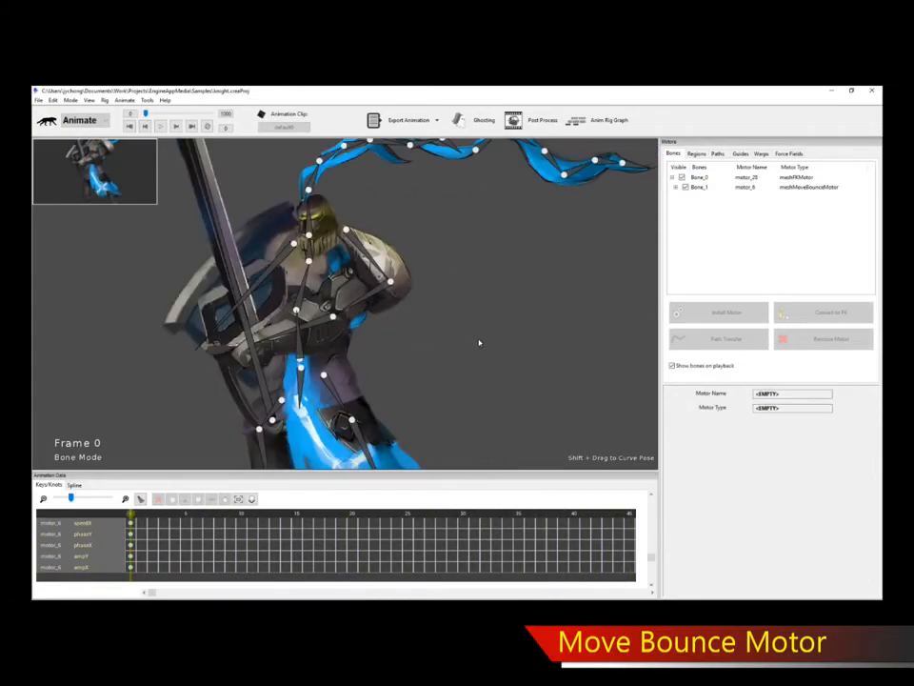
pyautogui.click(300, 344)
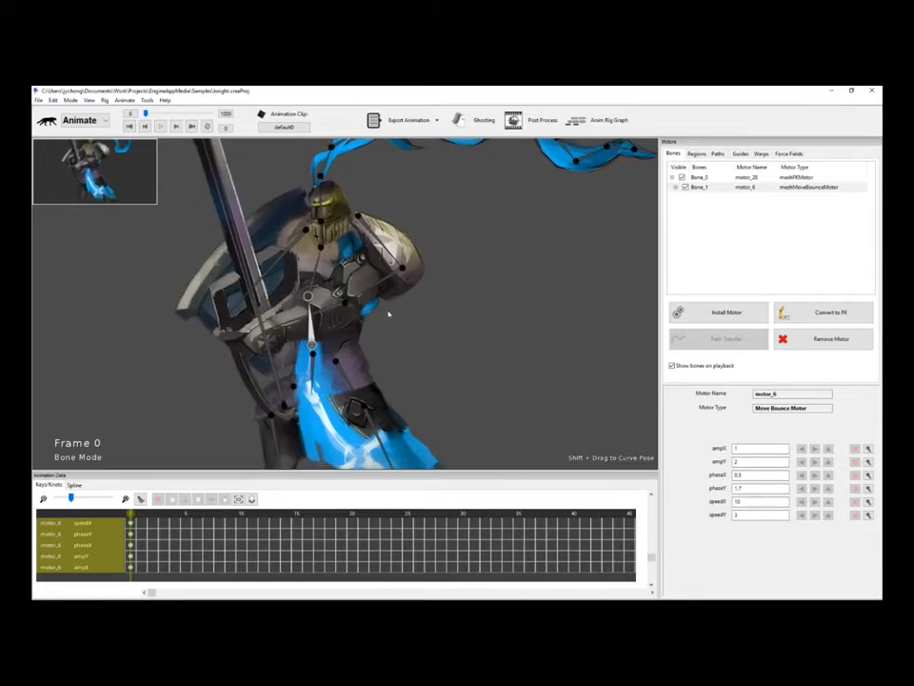
pyautogui.press('space')
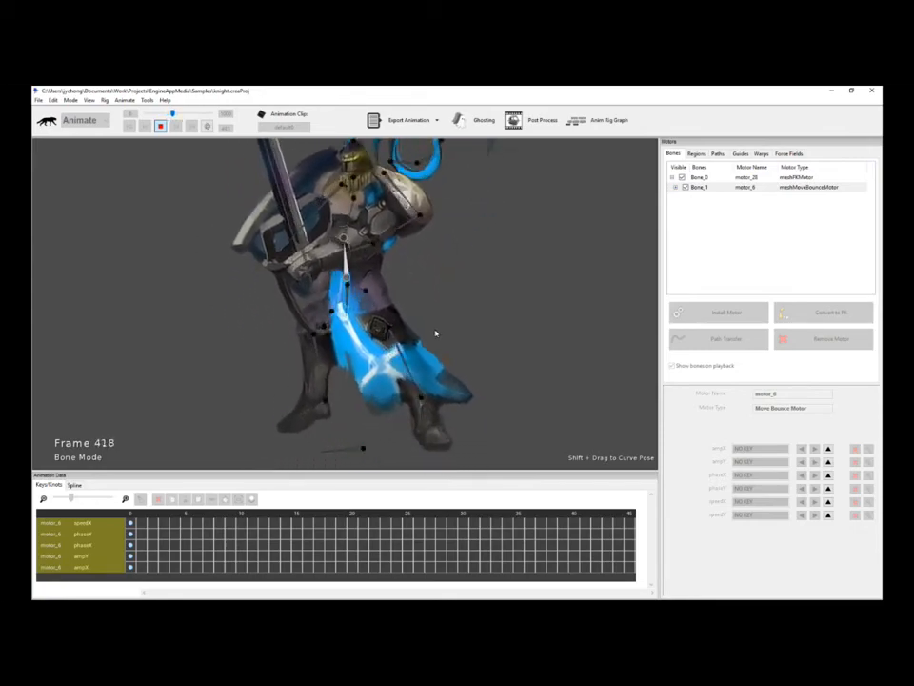
pyautogui.press('space')
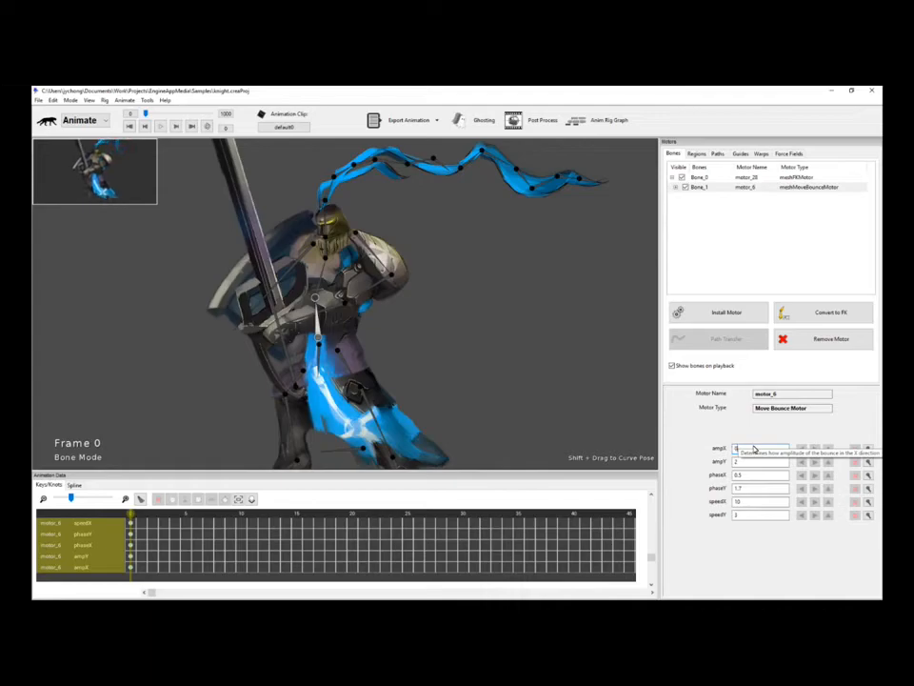
pyautogui.doubleClick(755, 449)
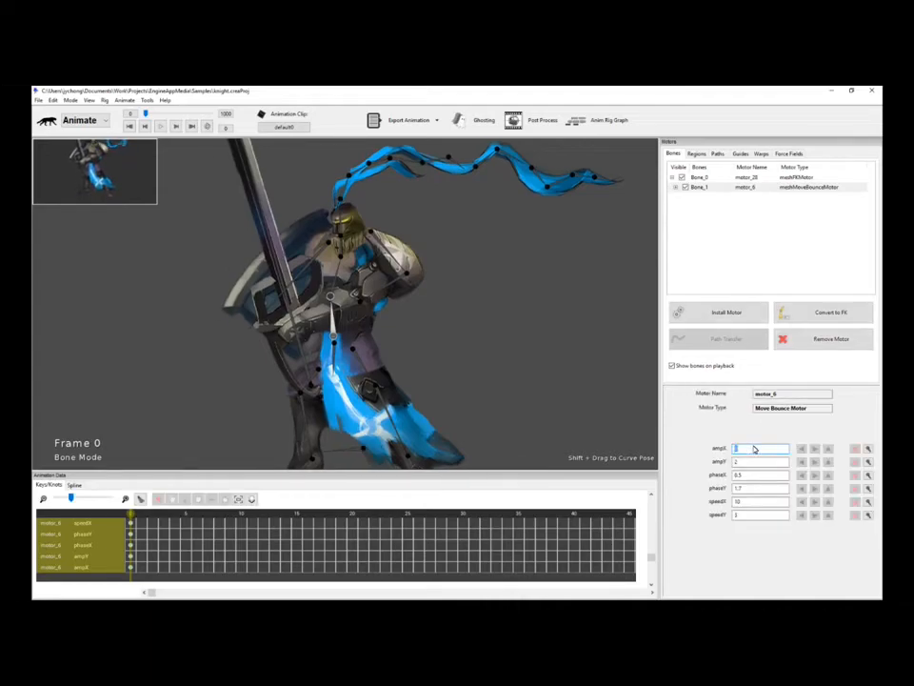
pyautogui.click(458, 352)
pyautogui.click(330, 331)
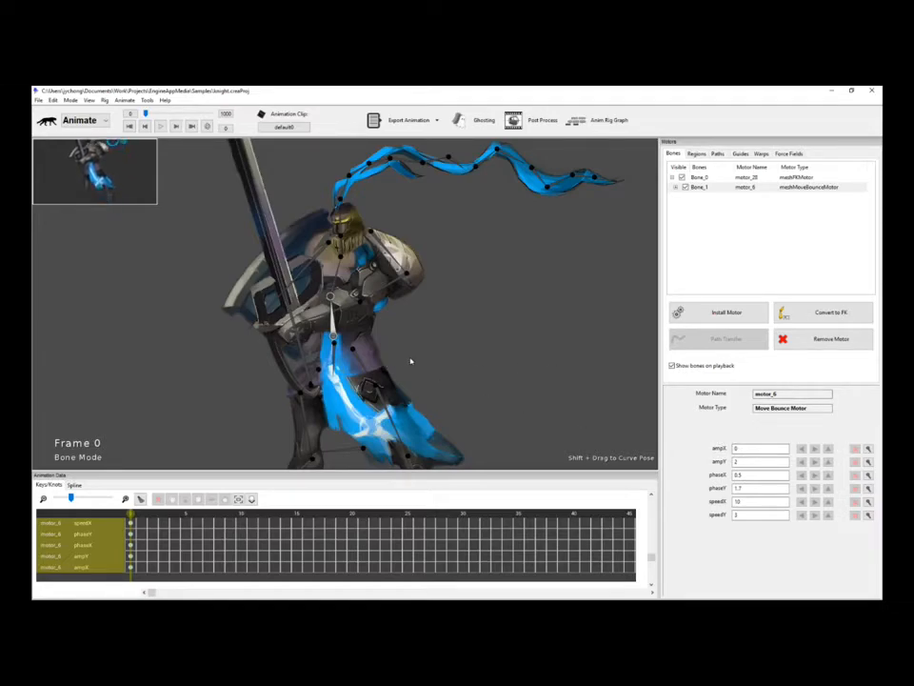
pyautogui.press('space')
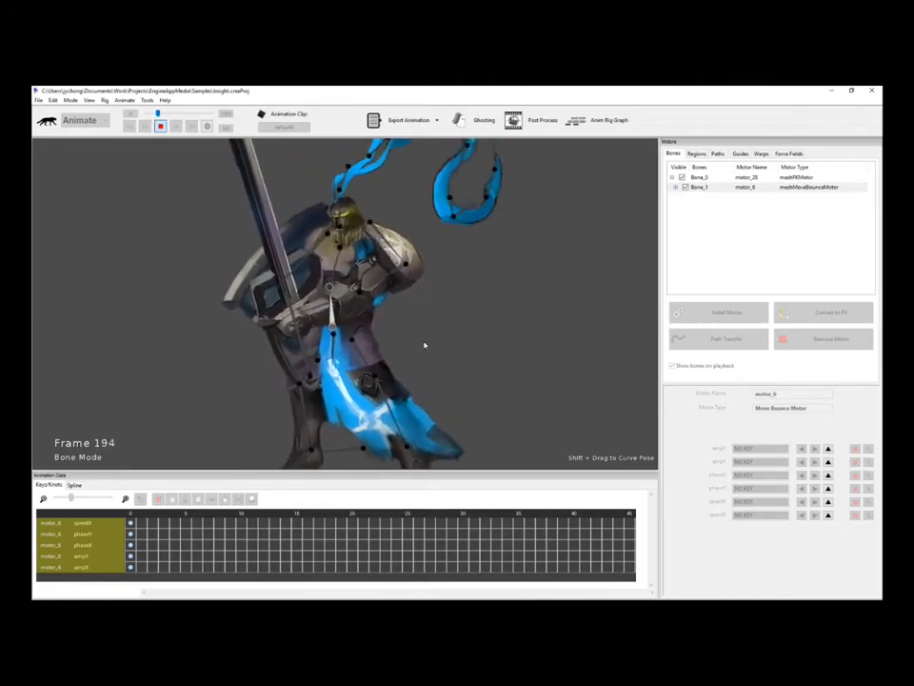
pyautogui.press('space')
pyautogui.click(539, 329)
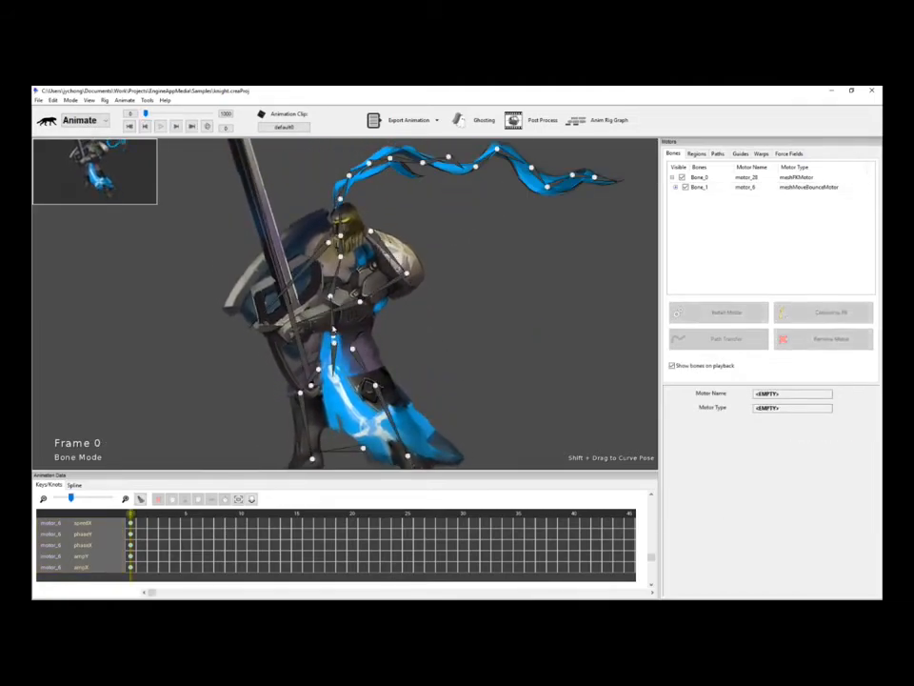
# Replay the subtler ampY 0.1 hip bounce, then zoom and pan onto the knight's legs.
pyautogui.click(333, 329)
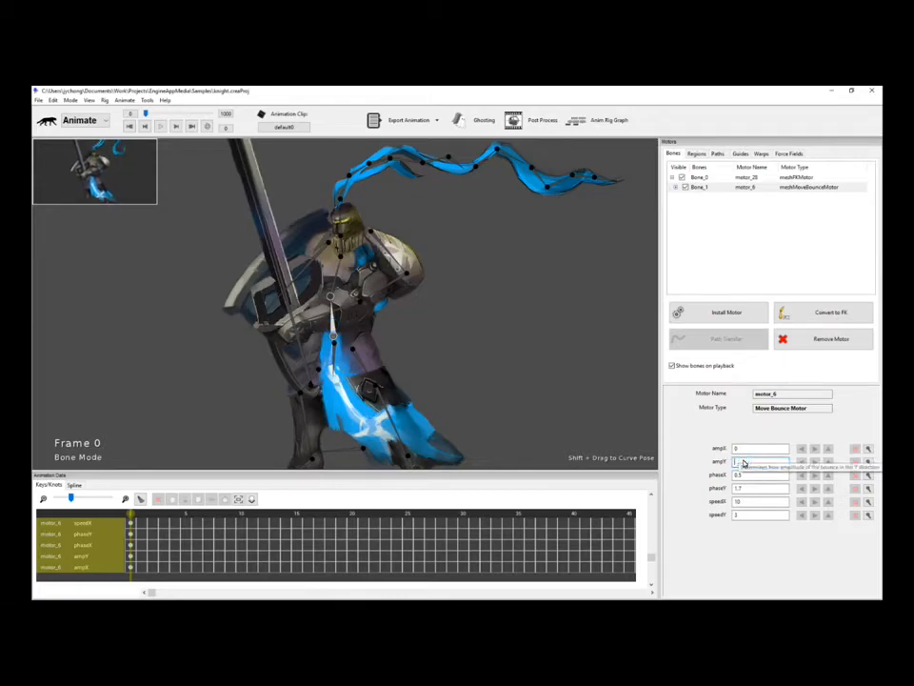
pyautogui.press('space')
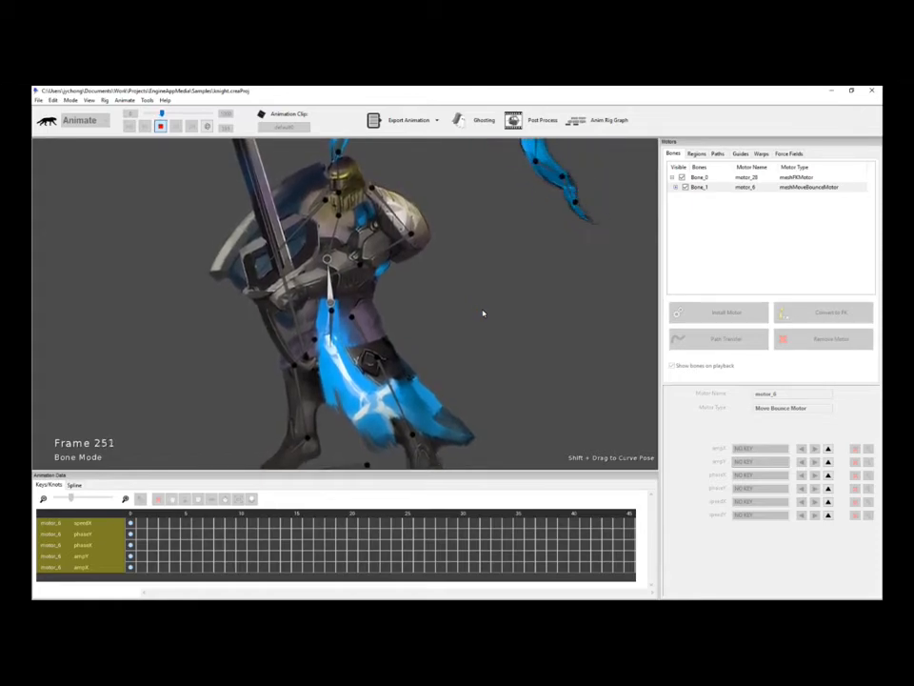
pyautogui.press('space')
pyautogui.scroll(1, 489, 318)
pyautogui.moveTo(499, 316); pyautogui.dragTo(489, 286)
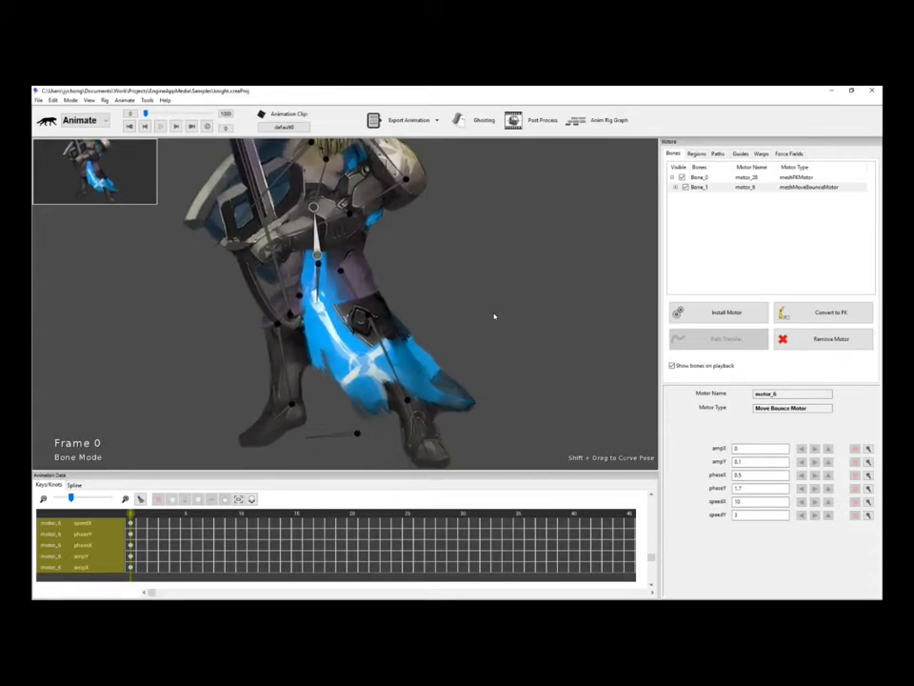
# Install a Smooth IK motor on the front leg and set its Valid IK Angles to Negative.
pyautogui.click(493, 314)
pyautogui.scroll(1, 490, 307)
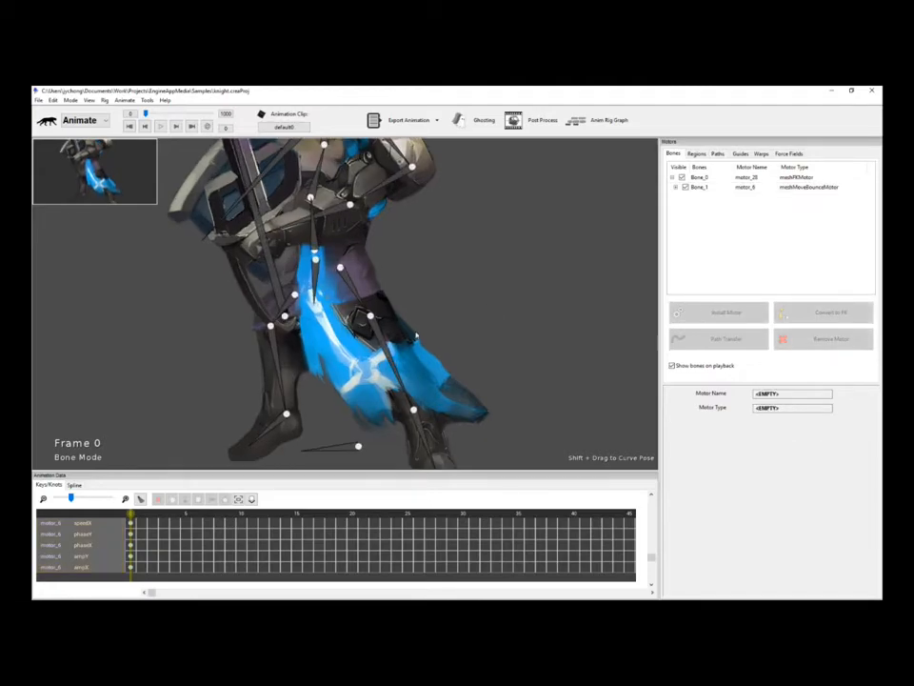
pyautogui.click(390, 363)
pyautogui.click(343, 285)
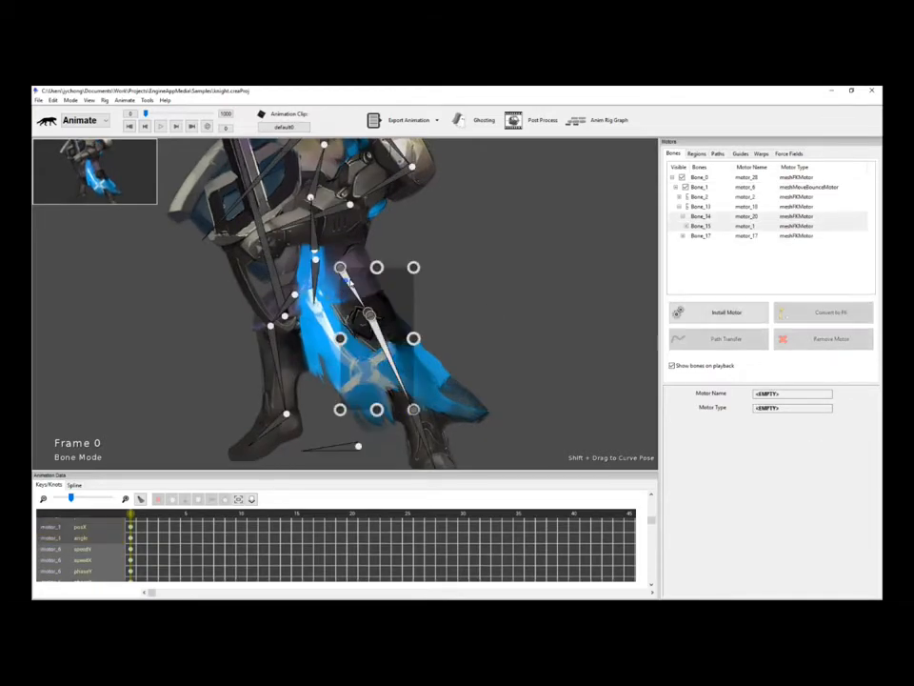
pyautogui.click(721, 314)
pyautogui.moveTo(620, 282); pyautogui.dragTo(613, 445)
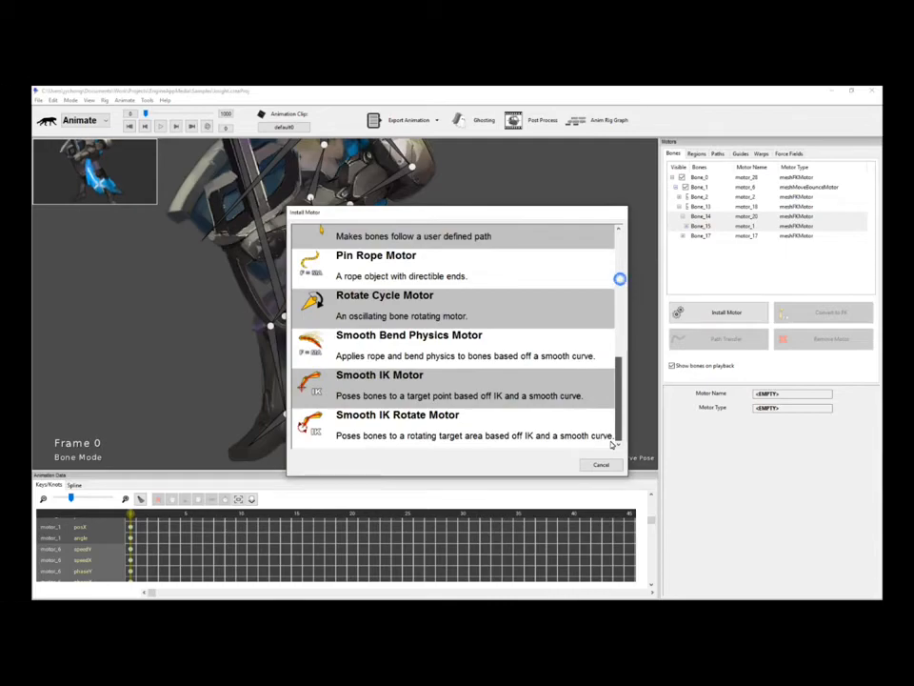
pyautogui.click(459, 394)
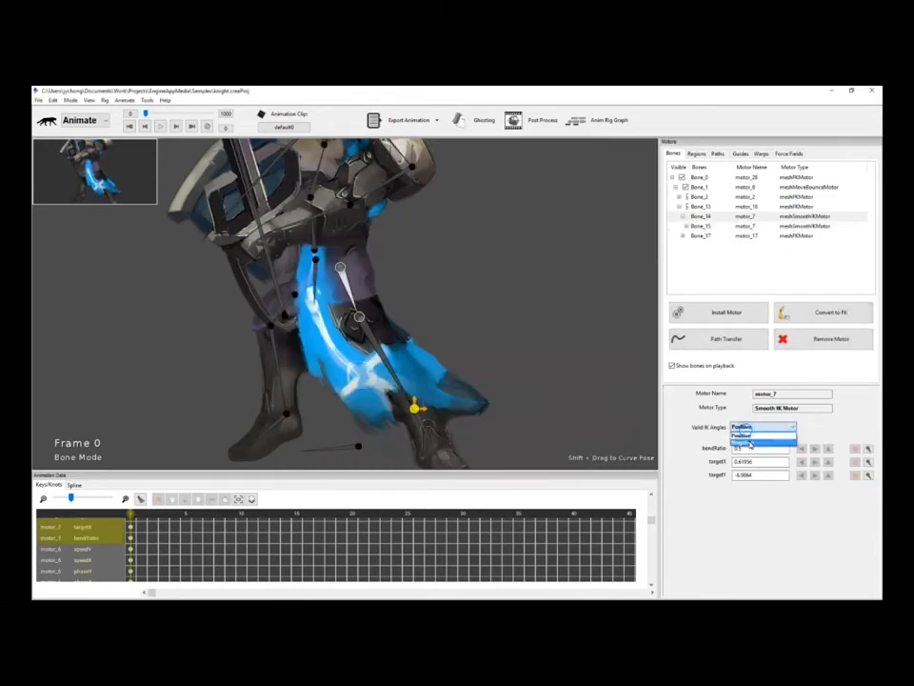
pyautogui.click(746, 437)
pyautogui.click(472, 288)
# Install a Smooth IK motor on the other leg and play to test both legs.
pyautogui.click(290, 307)
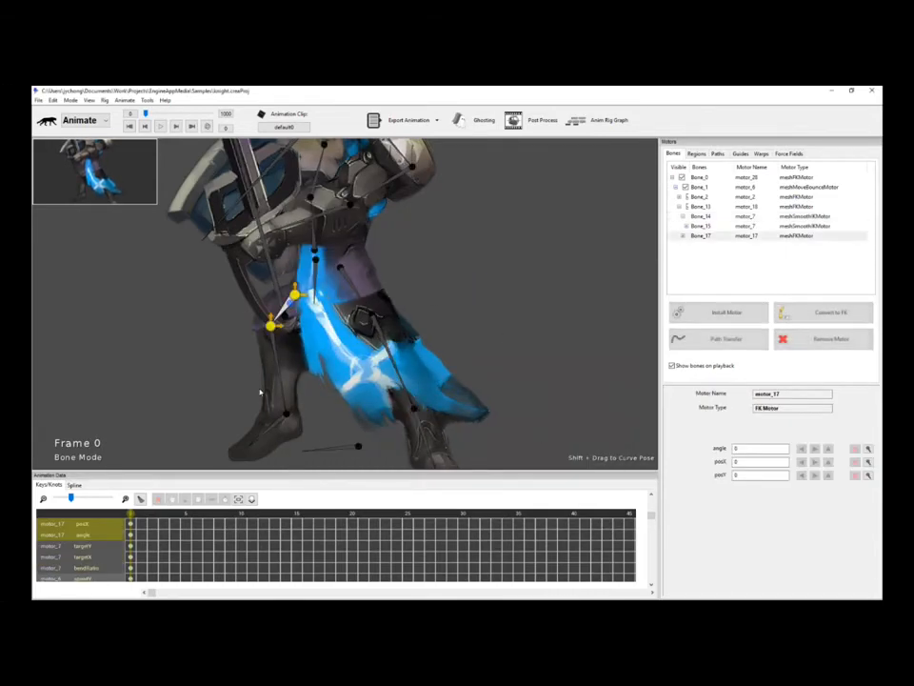
pyautogui.click(725, 311)
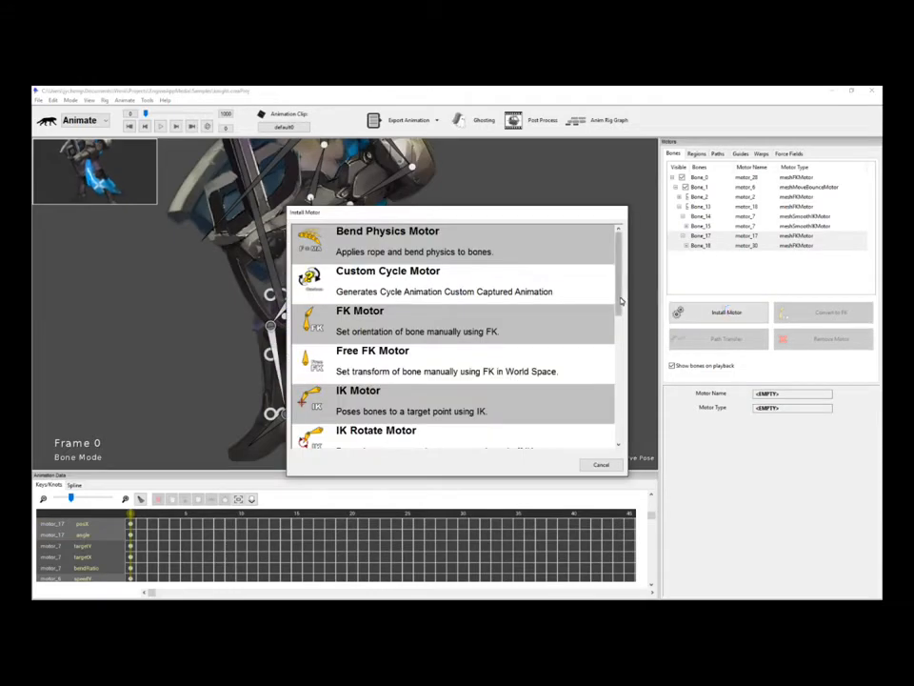
pyautogui.moveTo(621, 301); pyautogui.dragTo(612, 420)
pyautogui.doubleClick(424, 398)
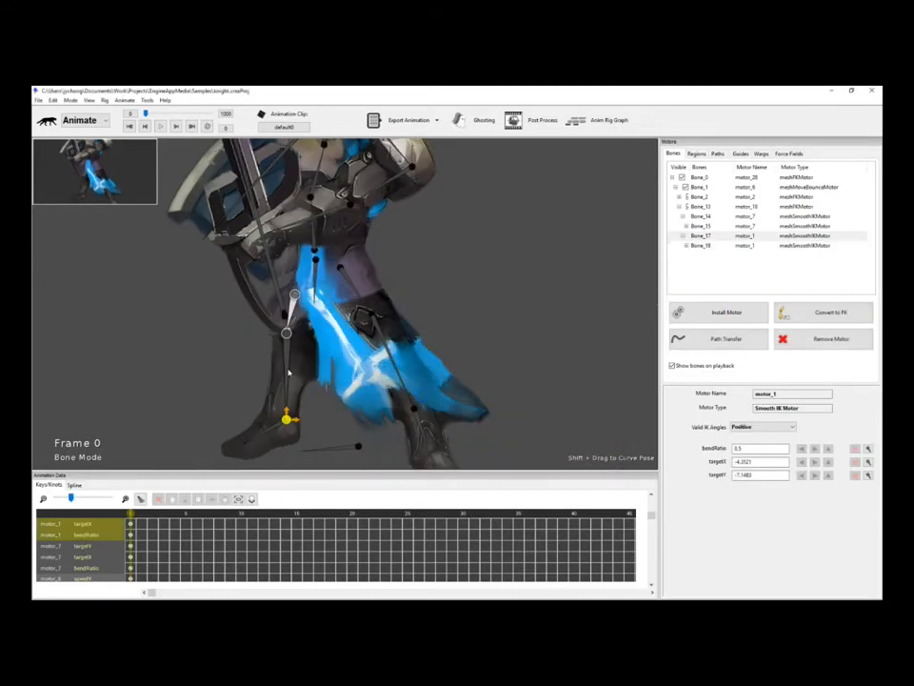
pyautogui.click(435, 302)
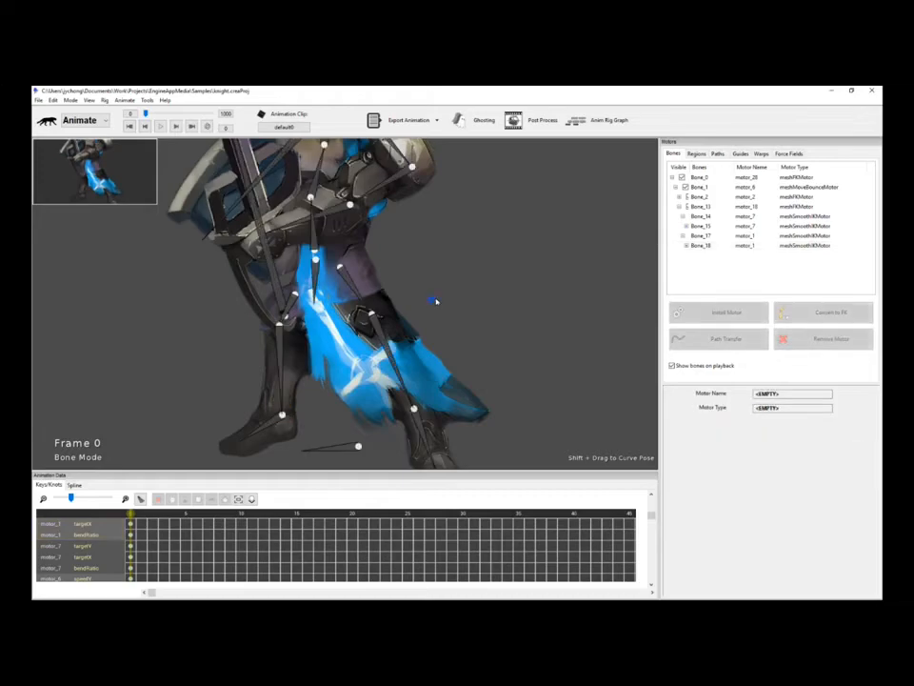
pyautogui.press('space')
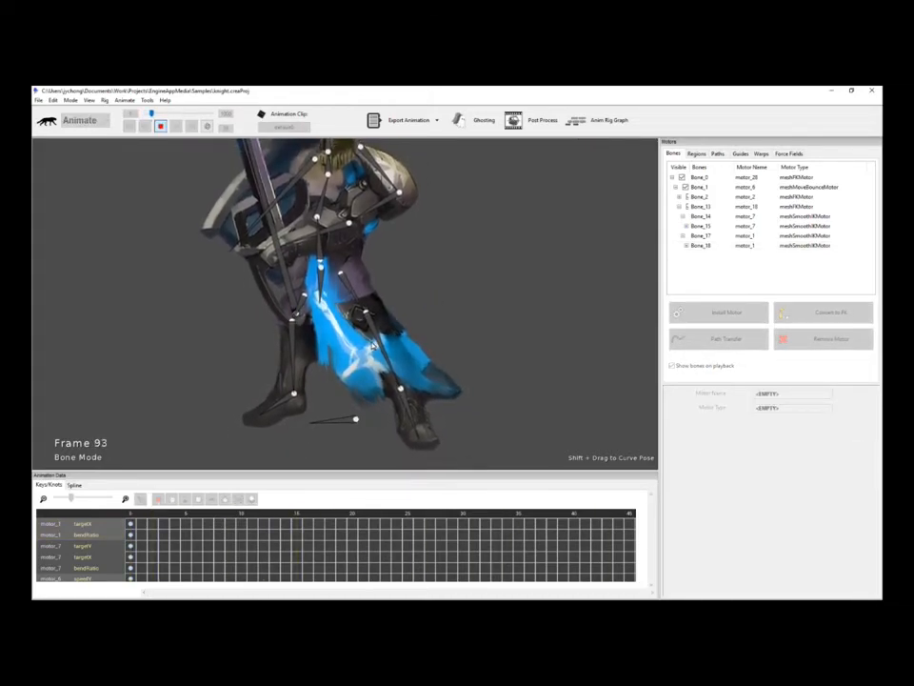
pyautogui.press('space')
# Nudge the first leg's IK target, then replay the IK legs with the hip bounce.
pyautogui.click(396, 392)
pyautogui.moveTo(393, 394); pyautogui.dragTo(394, 383)
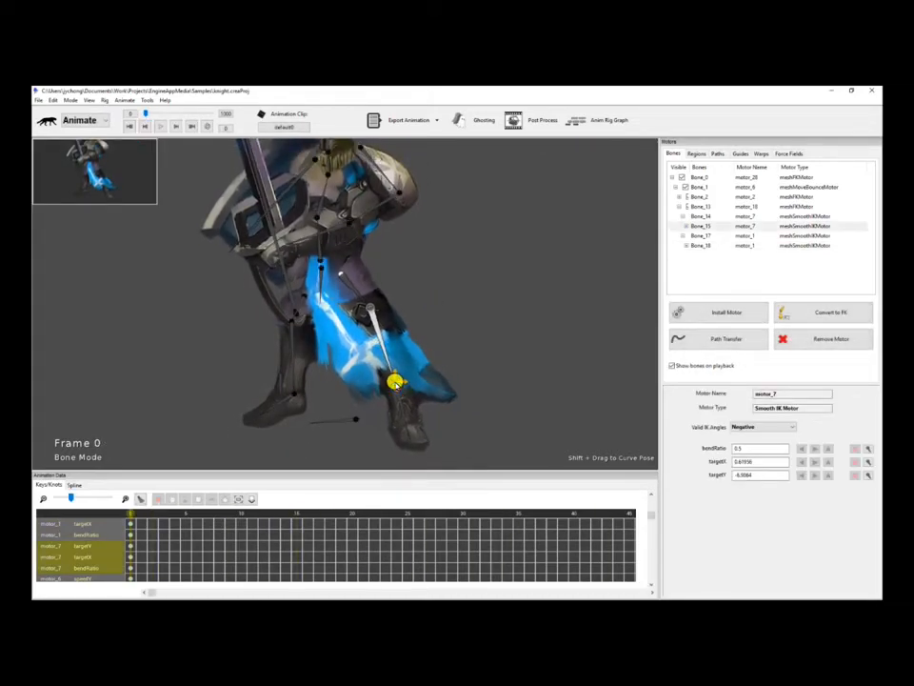
pyautogui.click(294, 360)
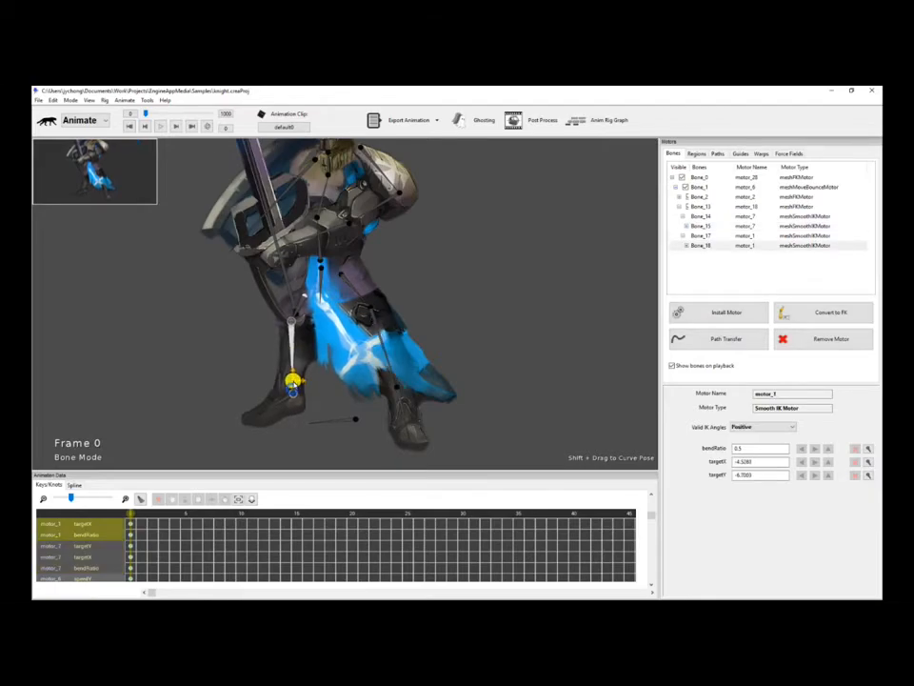
pyautogui.press('space')
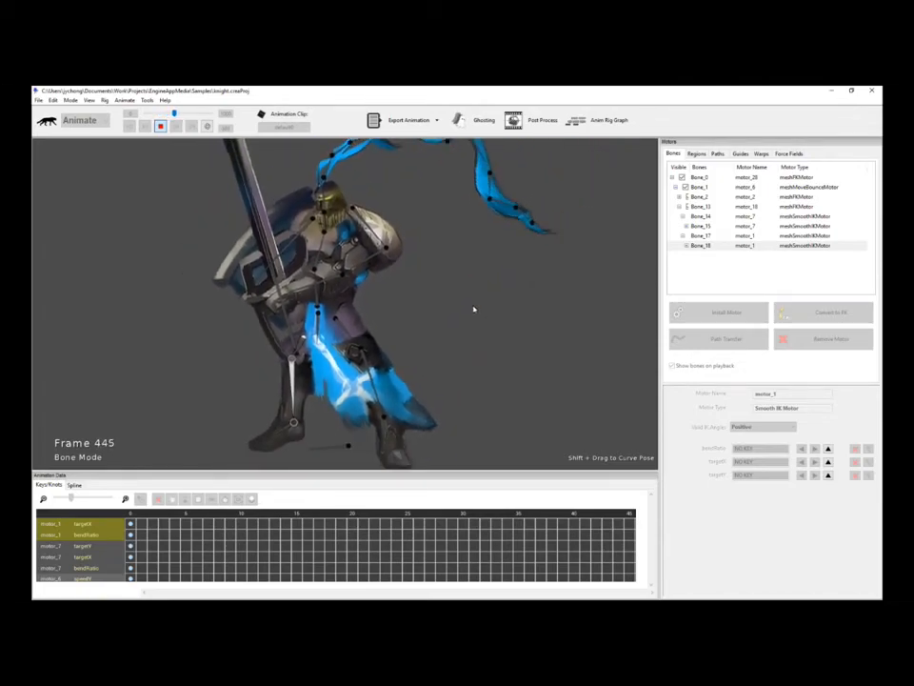
pyautogui.moveTo(473, 307); pyautogui.dragTo(493, 281)
pyautogui.scroll(2, 493, 281)
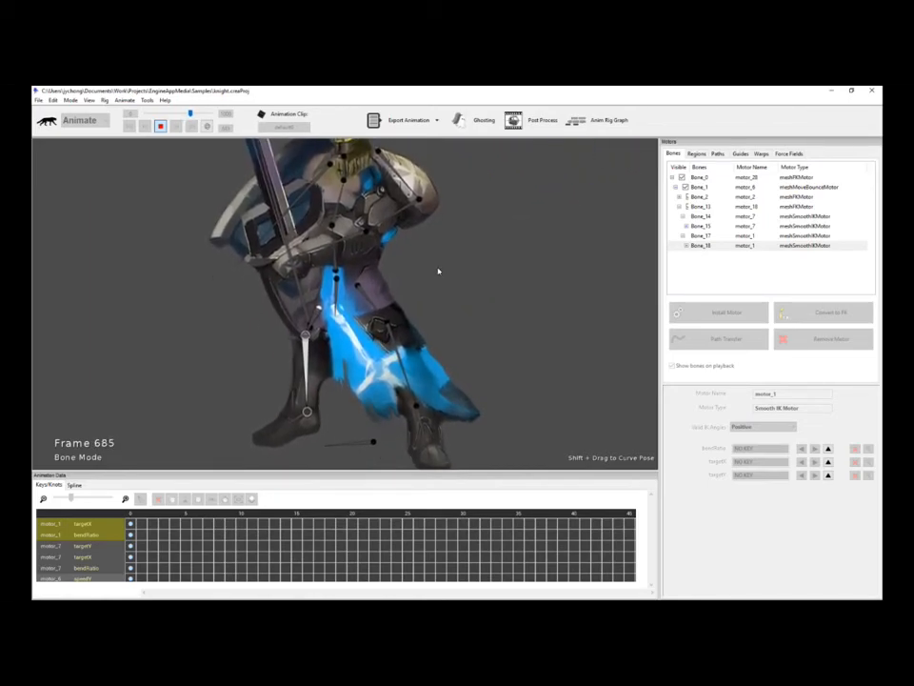
pyautogui.scroll(2, 439, 271)
pyautogui.press('space')
pyautogui.click(332, 261)
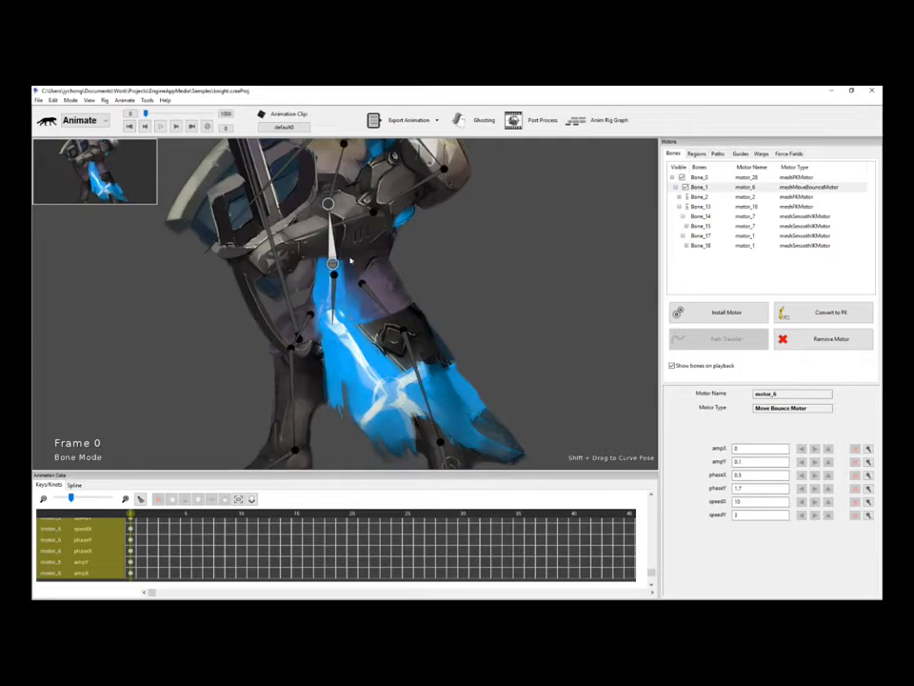
pyautogui.press('space')
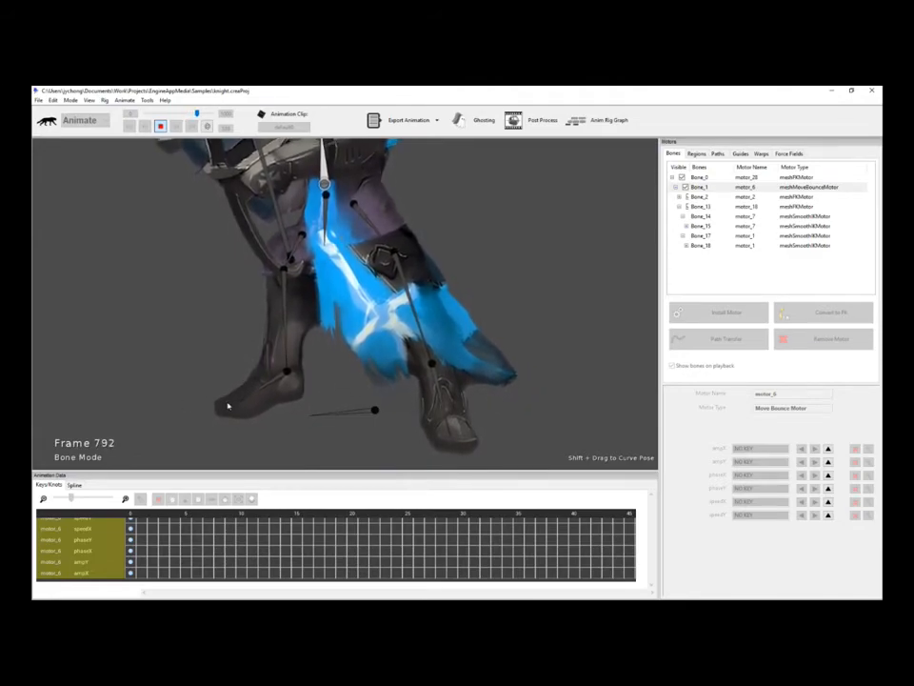
# Install a Free FK motor on the front foot and rotate it downward.
pyautogui.press('space')
pyautogui.click(451, 397)
pyautogui.click(444, 395)
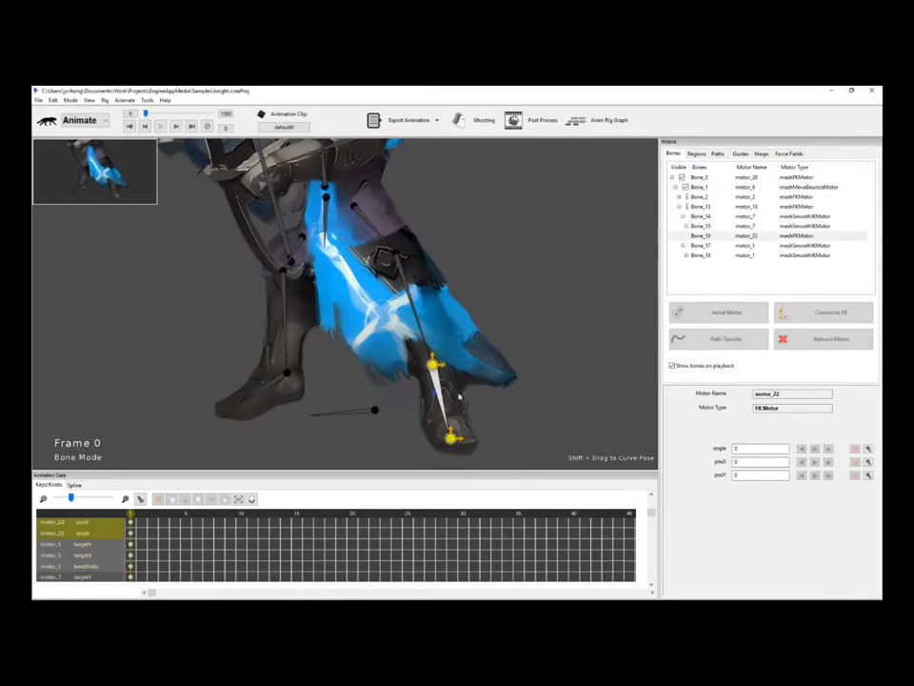
pyautogui.click(741, 318)
pyautogui.scroll(-2, 565, 377)
pyautogui.scroll(2, 566, 377)
pyautogui.click(394, 354)
pyautogui.doubleClick(395, 354)
pyautogui.moveTo(508, 372); pyautogui.dragTo(449, 438)
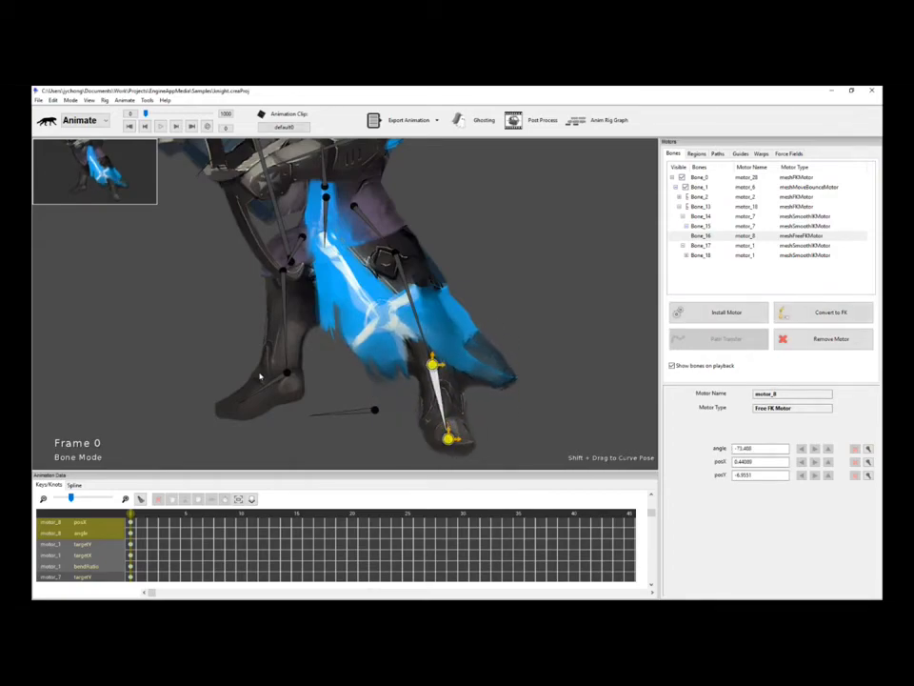
# Install a Free FK motor on the back foot, angle it flatter, and play the animation.
pyautogui.click(282, 377)
pyautogui.click(750, 315)
pyautogui.doubleClick(442, 363)
pyautogui.moveTo(316, 423); pyautogui.dragTo(238, 402)
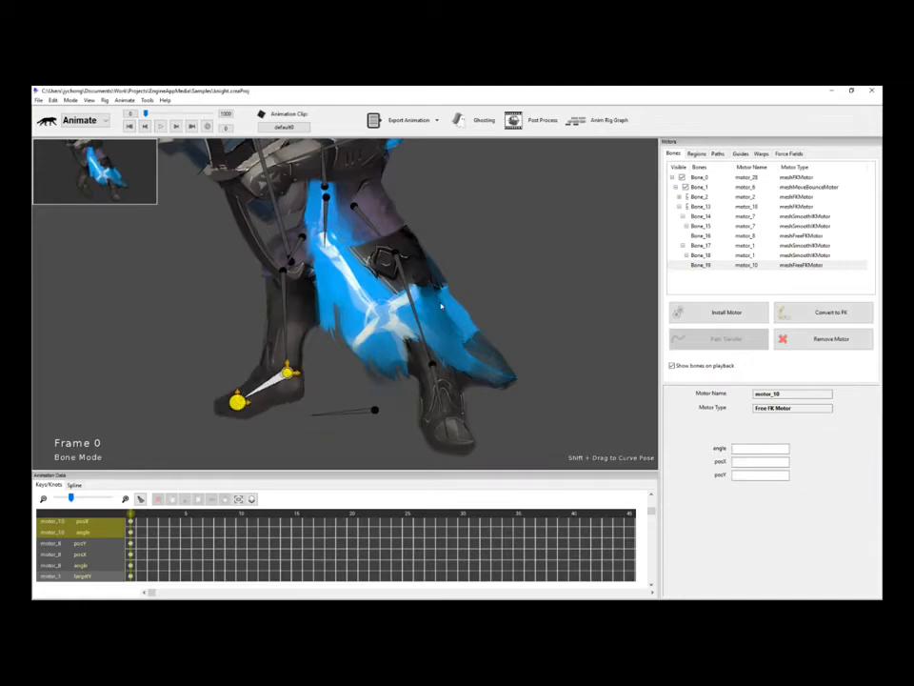
pyautogui.click(509, 251)
pyautogui.press('space')
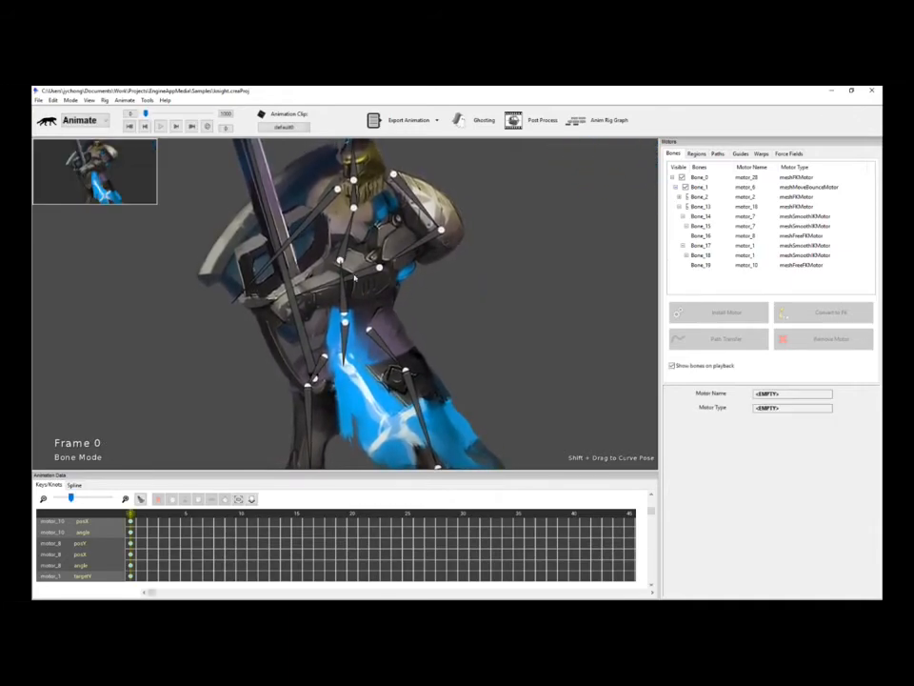
# Replay the knight animation, stop at frame 0, and select Bone_1 to show motor_6's bounce settings.
pyautogui.press('space')
pyautogui.moveTo(482, 309); pyautogui.dragTo(490, 292)
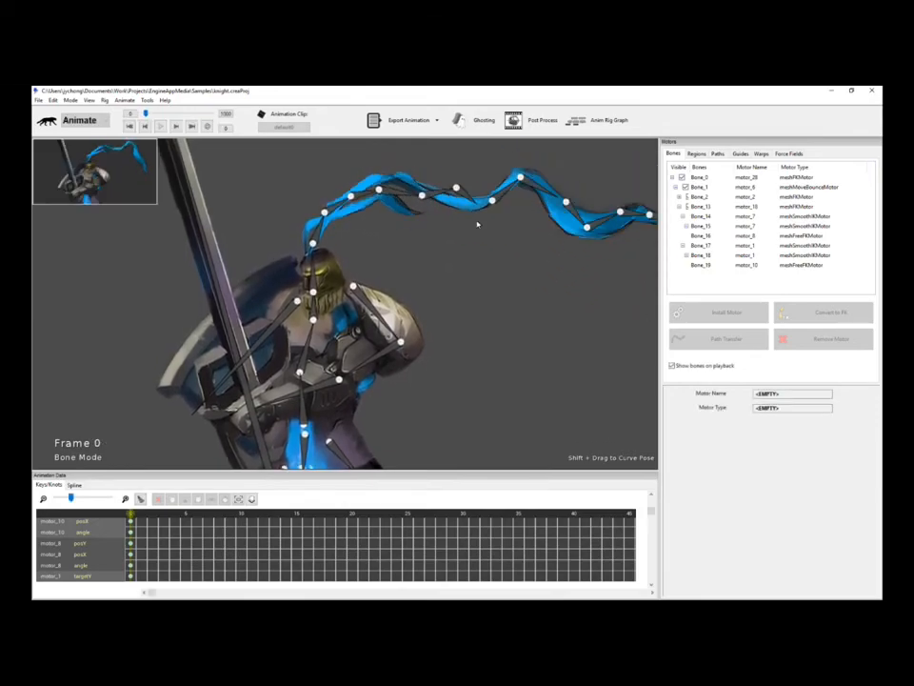
pyautogui.press('space')
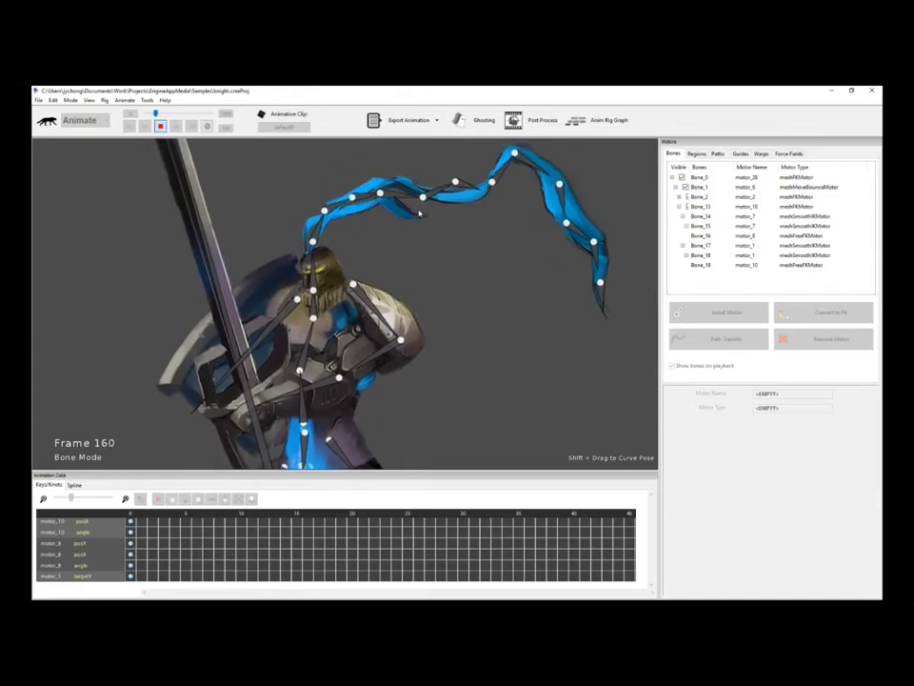
pyautogui.press('space')
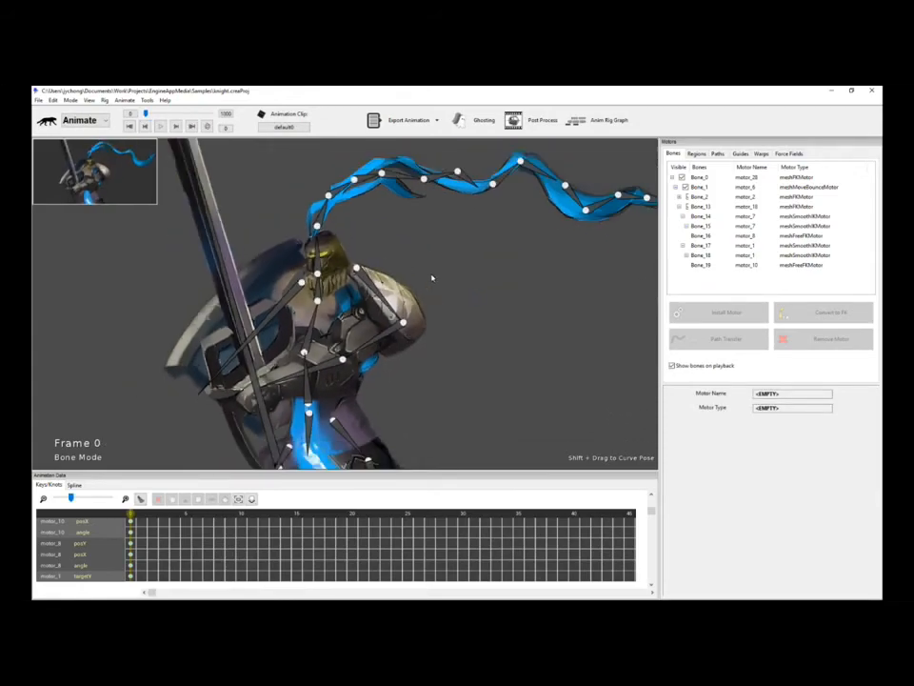
pyautogui.click(306, 377)
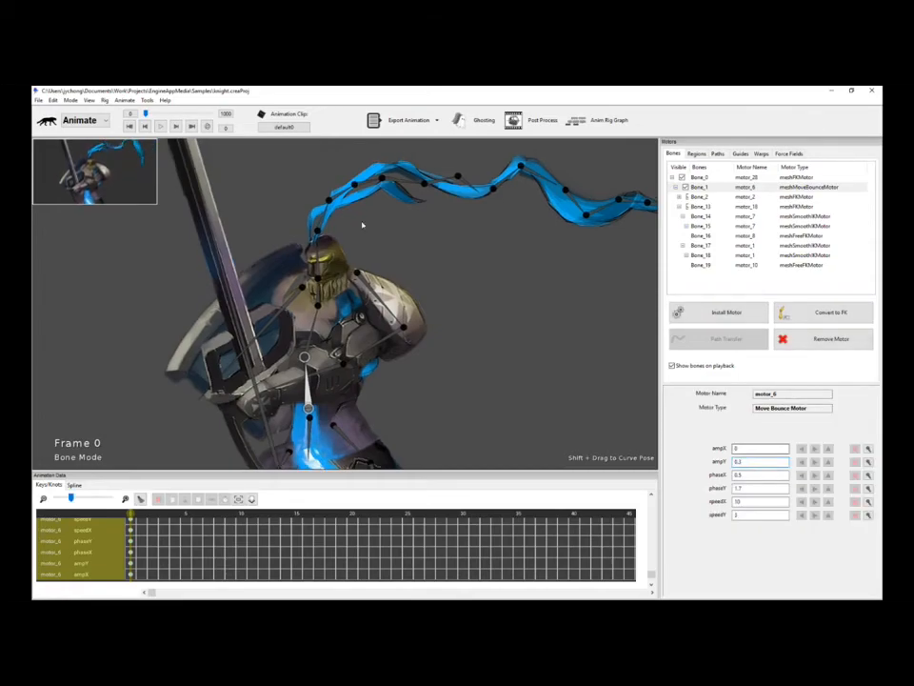
pyautogui.press('space')
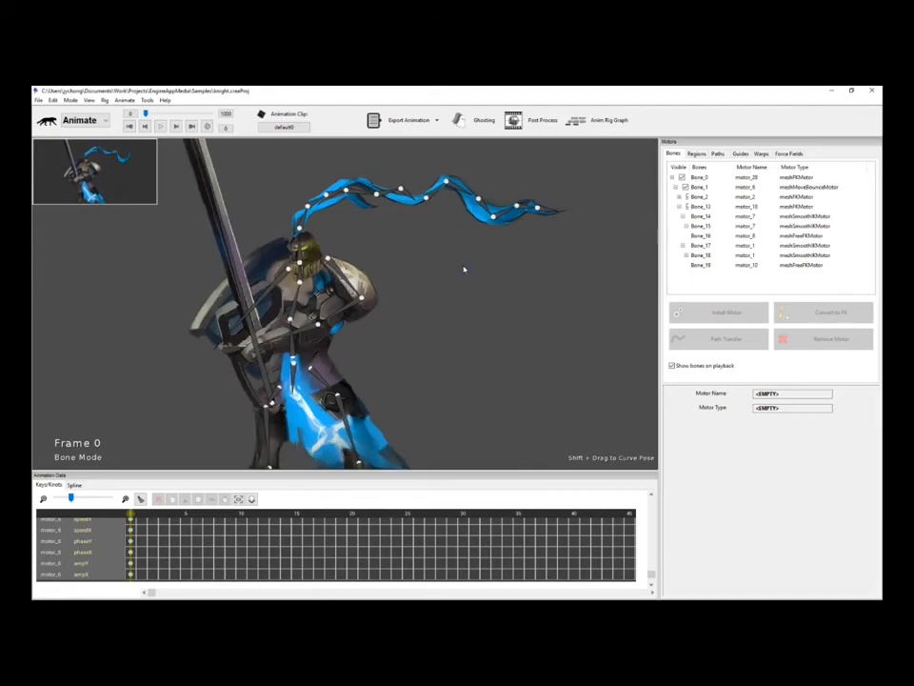
pyautogui.press('space')
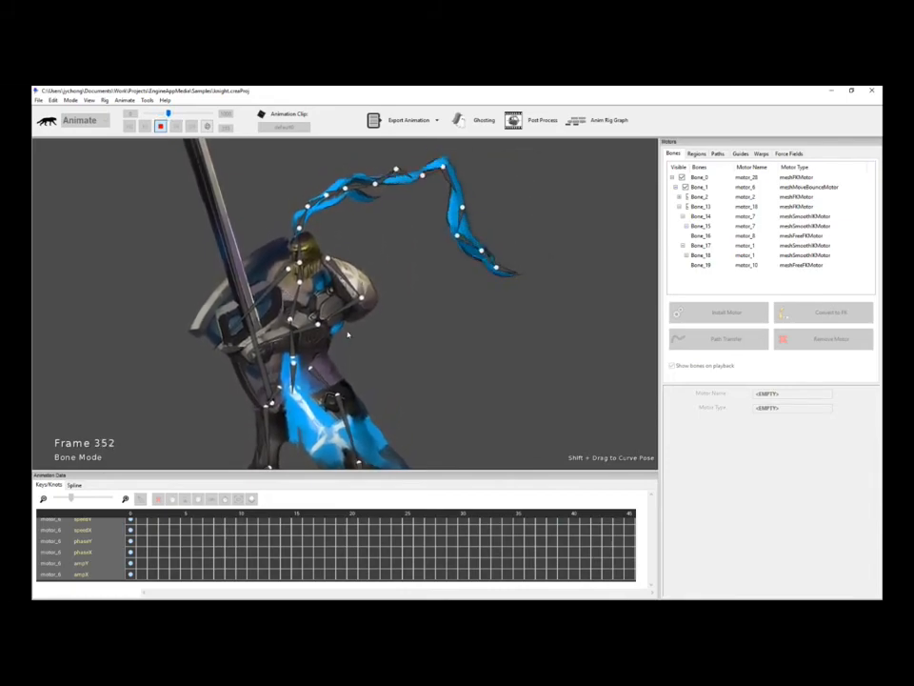
pyautogui.press('space')
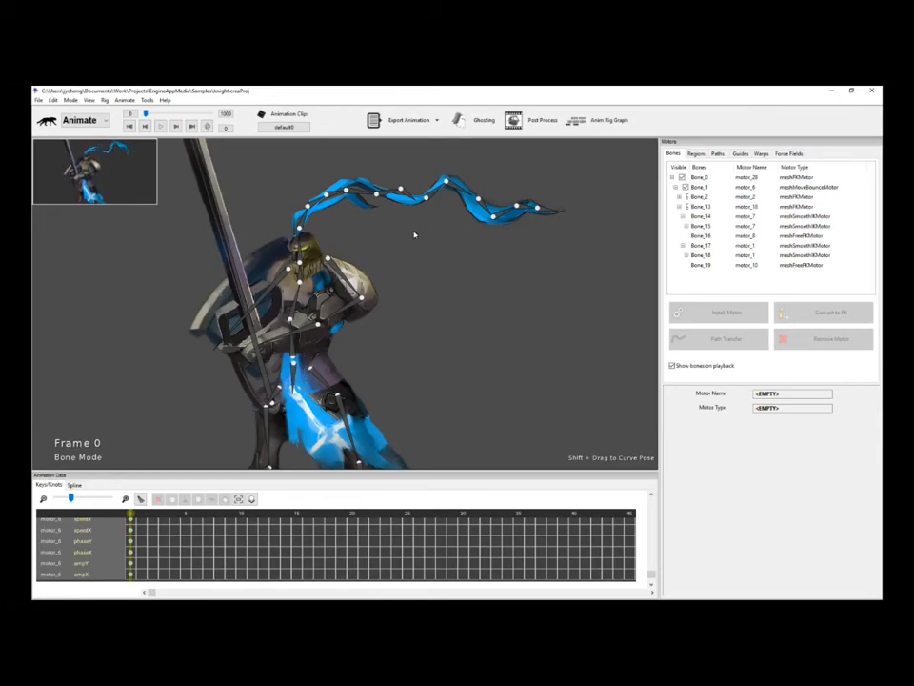
pyautogui.press('space')
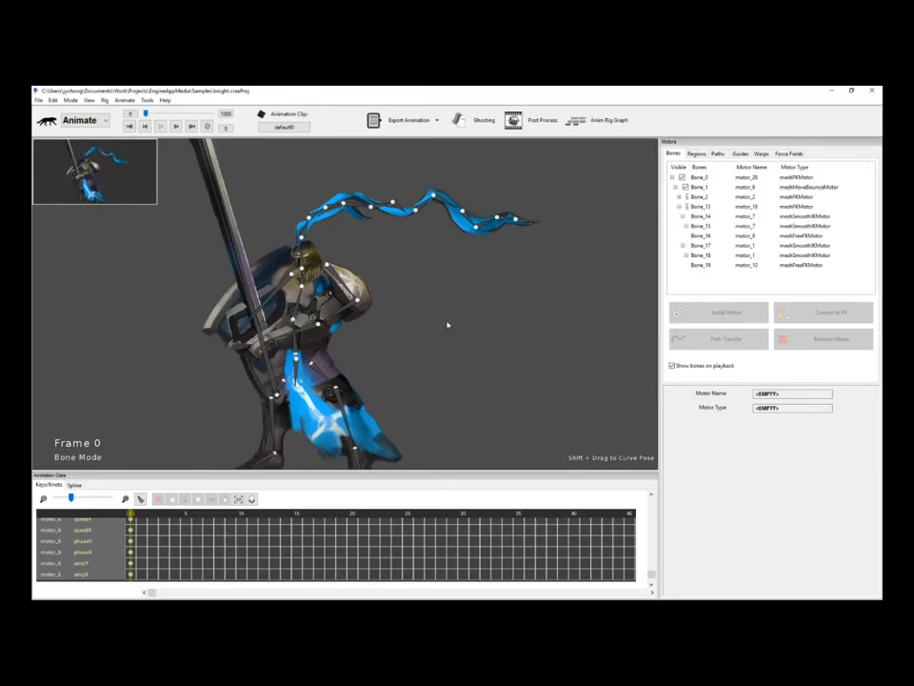
pyautogui.scroll(3, 447, 325)
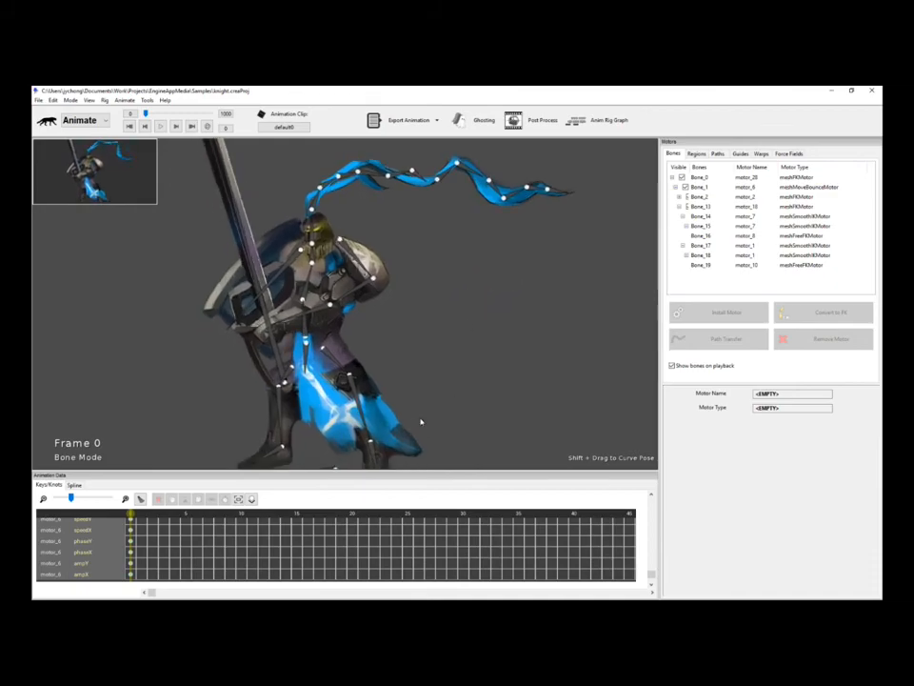
pyautogui.click(368, 419)
pyautogui.click(727, 313)
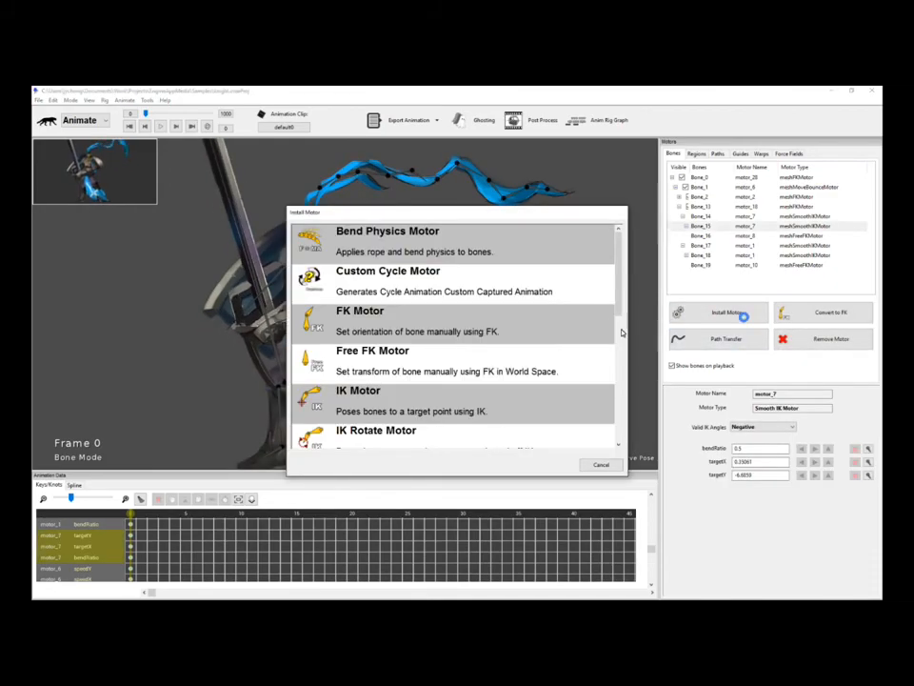
pyautogui.scroll(-3, 557, 344)
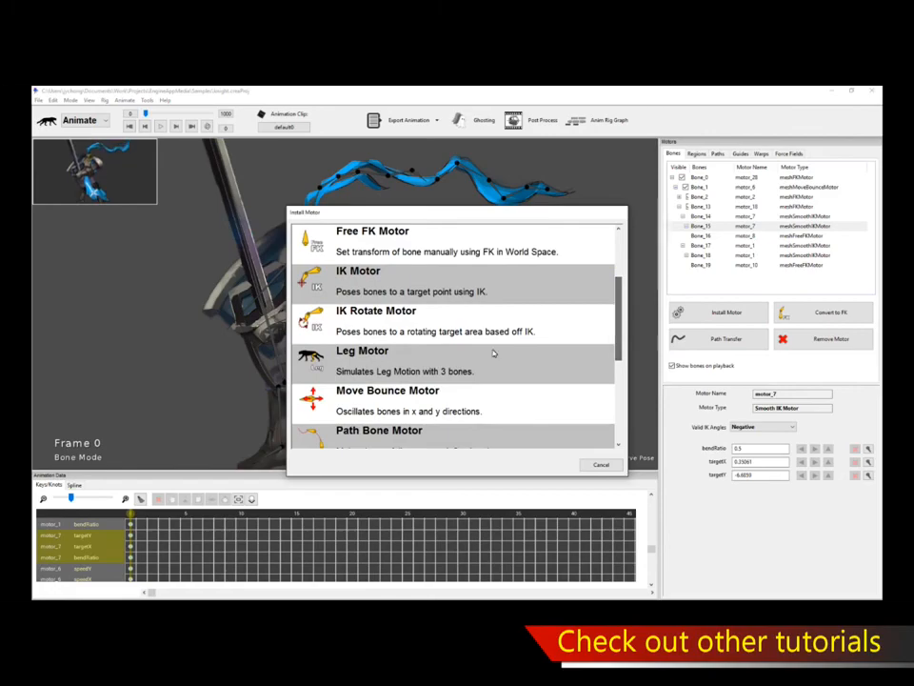
pyautogui.moveTo(619, 347); pyautogui.dragTo(619, 308)
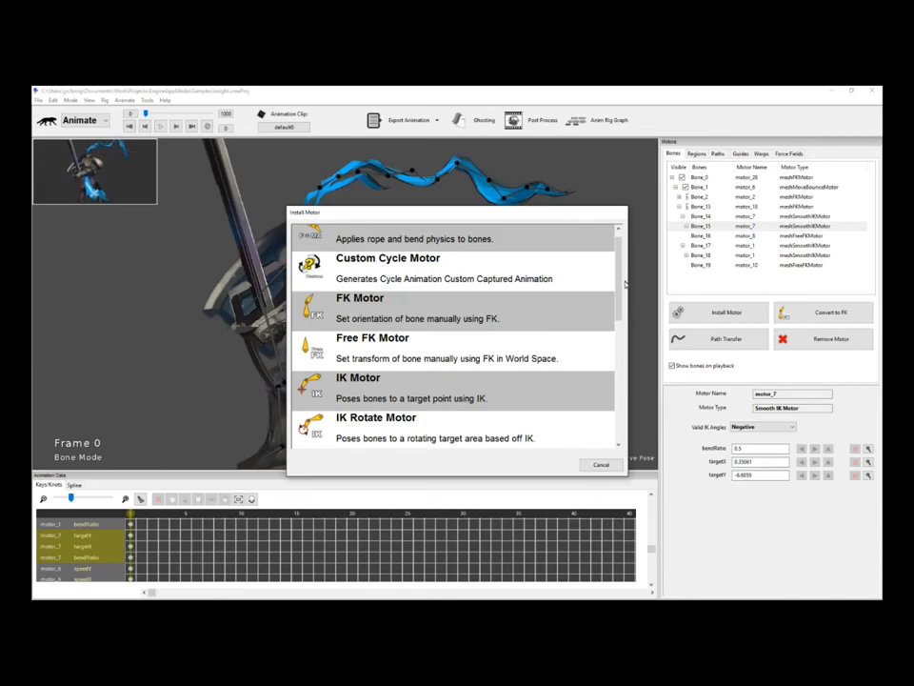
pyautogui.moveTo(618, 283); pyautogui.dragTo(616, 347)
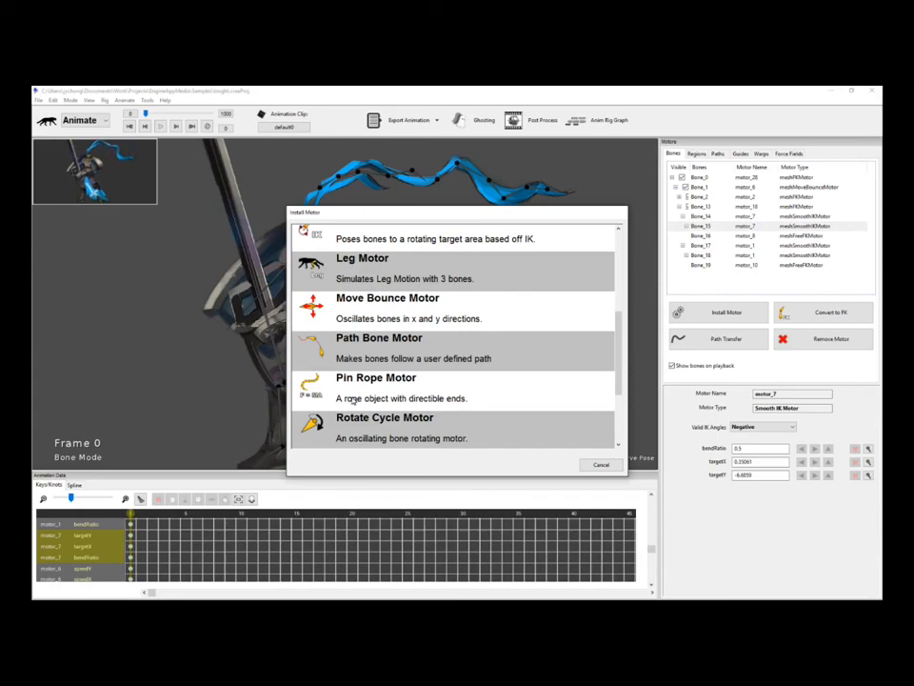
pyautogui.moveTo(620, 346); pyautogui.dragTo(624, 243)
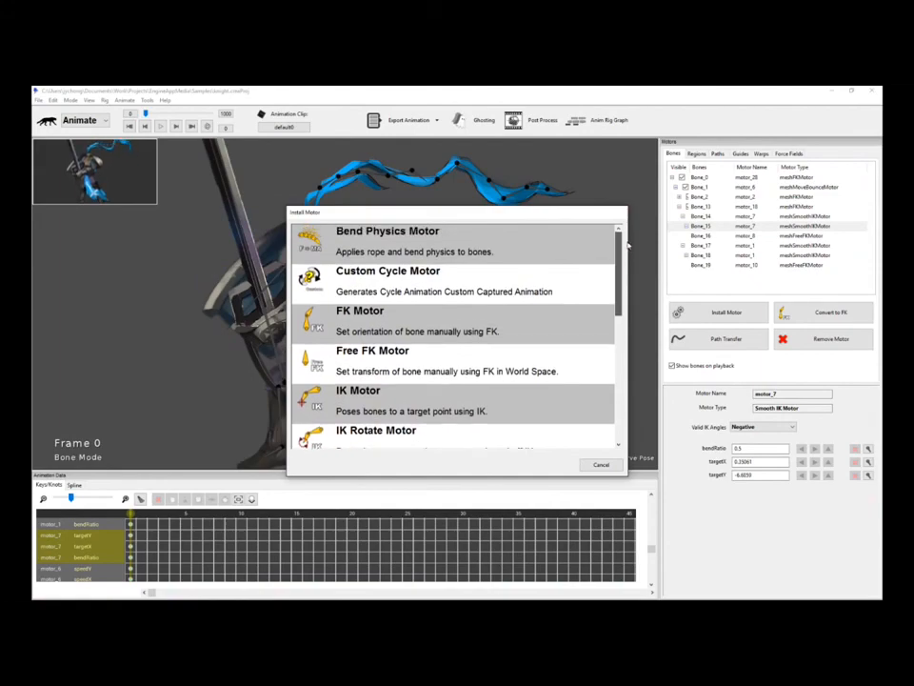
pyautogui.click(602, 465)
pyautogui.moveTo(458, 368); pyautogui.dragTo(472, 355)
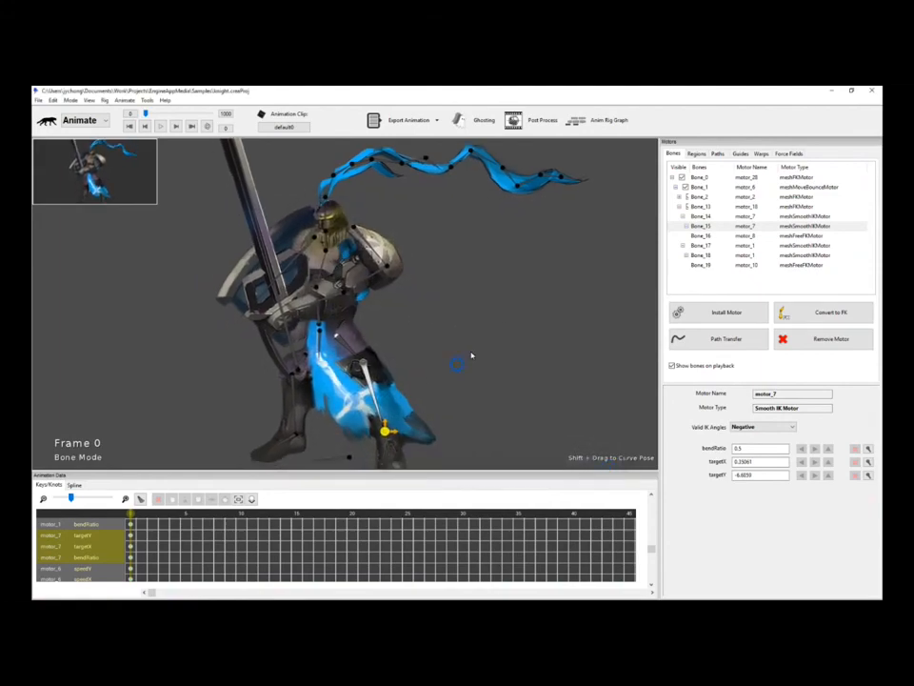
pyautogui.click(504, 351)
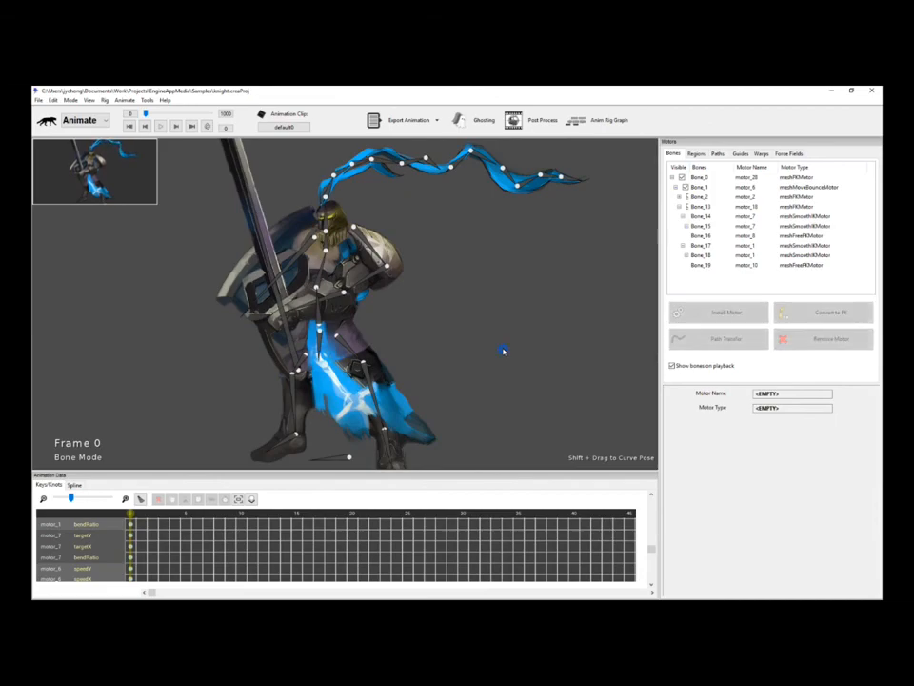
pyautogui.press('space')
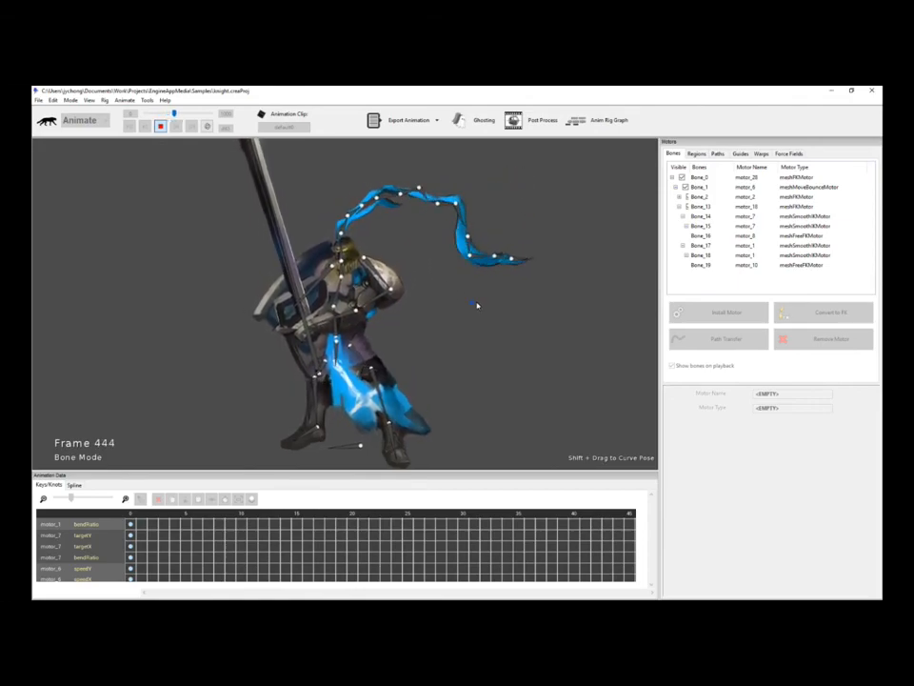
pyautogui.press('space')
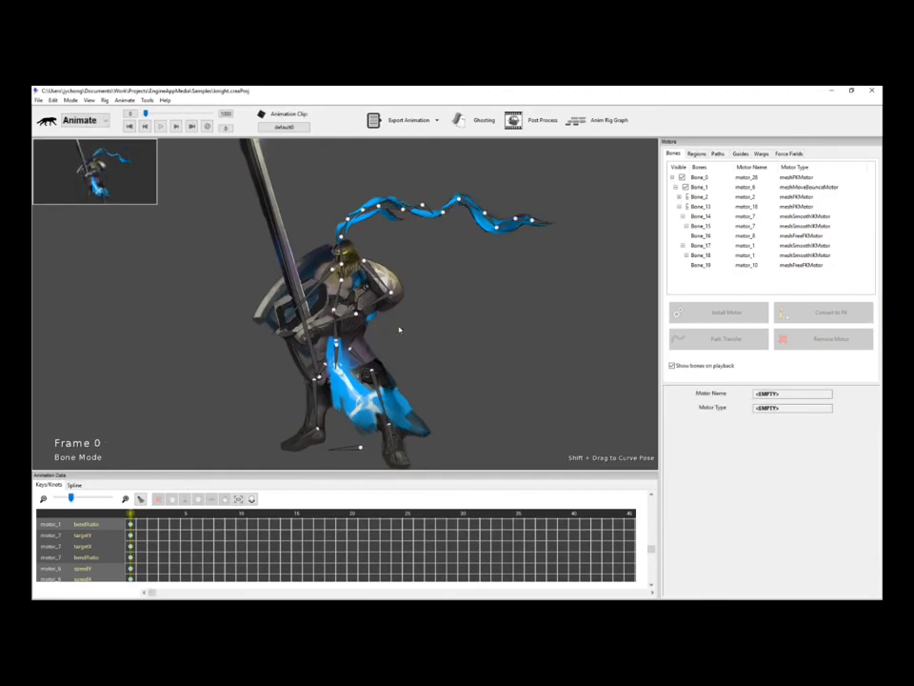
# Inspect the knight's hand2, torso and hand1 mesh regions, then show the whole knight again.
pyautogui.click(696, 154)
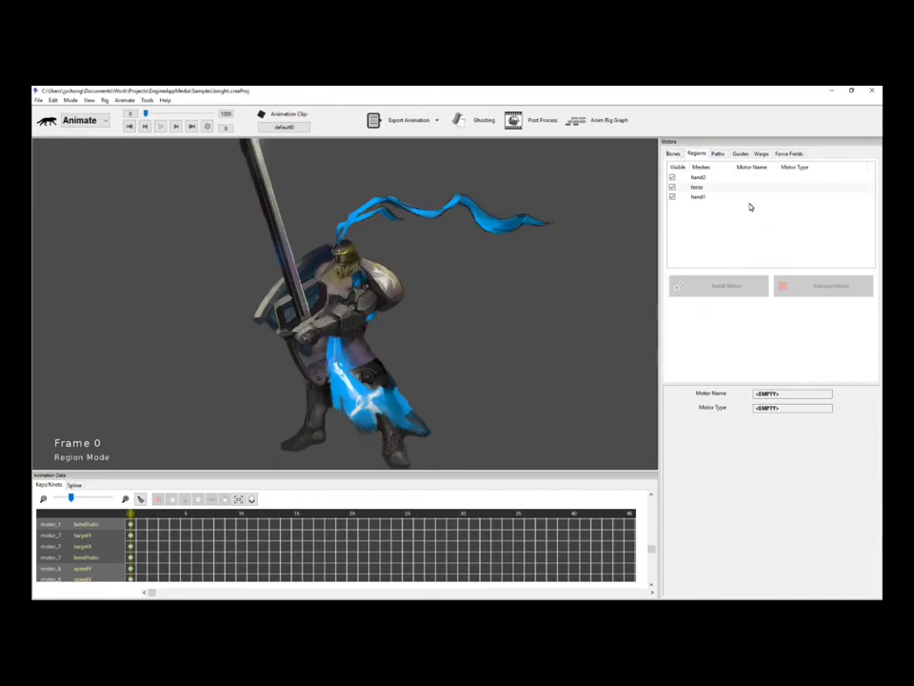
pyautogui.click(729, 178)
pyautogui.click(728, 187)
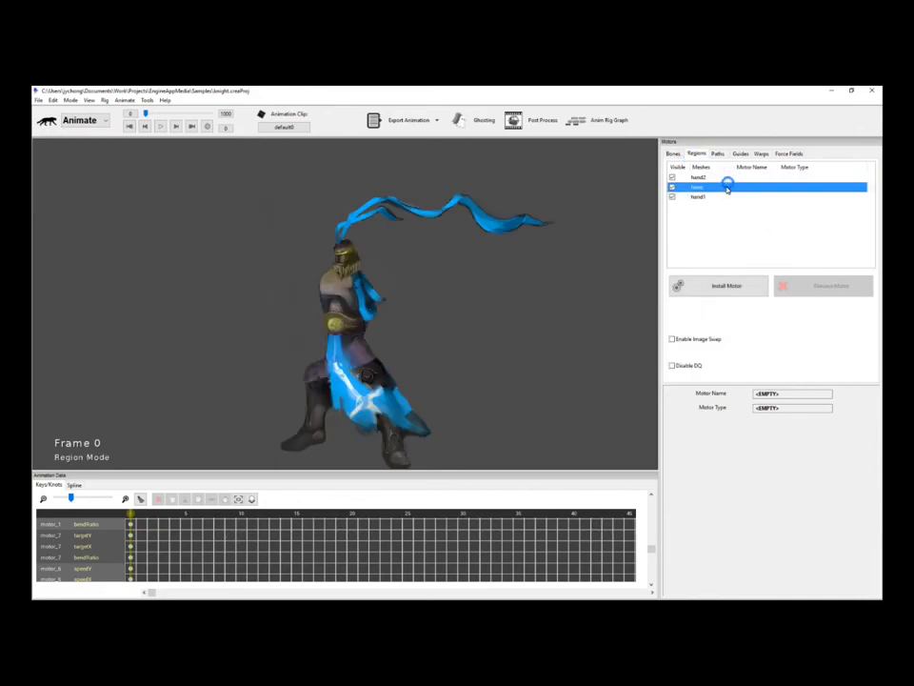
pyautogui.click(724, 196)
pyautogui.click(562, 294)
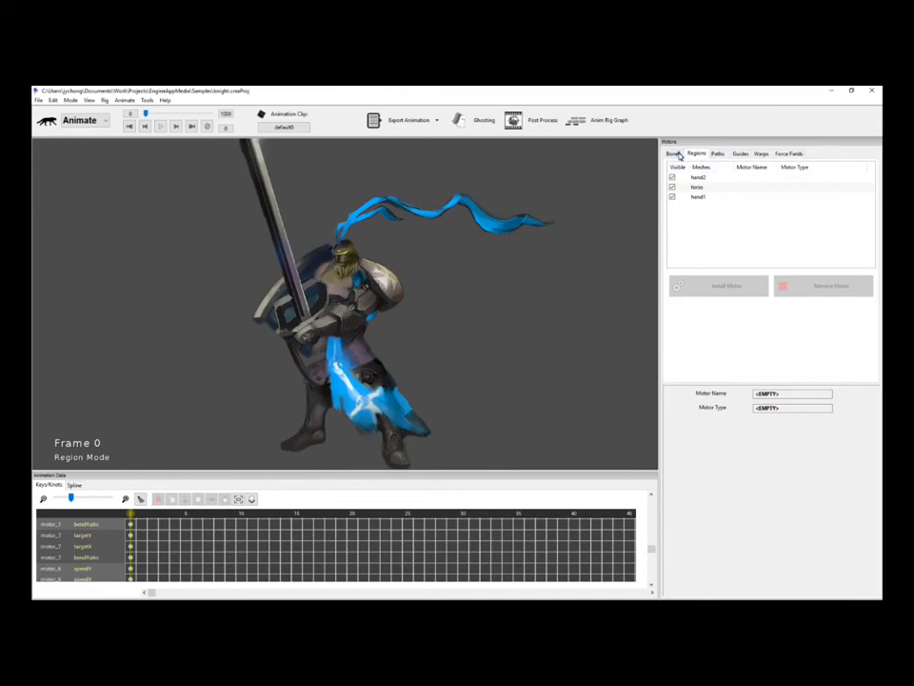
# Browse the Paths, Guides, Warps and Force Fields categories, then bend the knight's pose in Bone Mode.
pyautogui.click(716, 154)
pyautogui.click(740, 154)
pyautogui.click(761, 153)
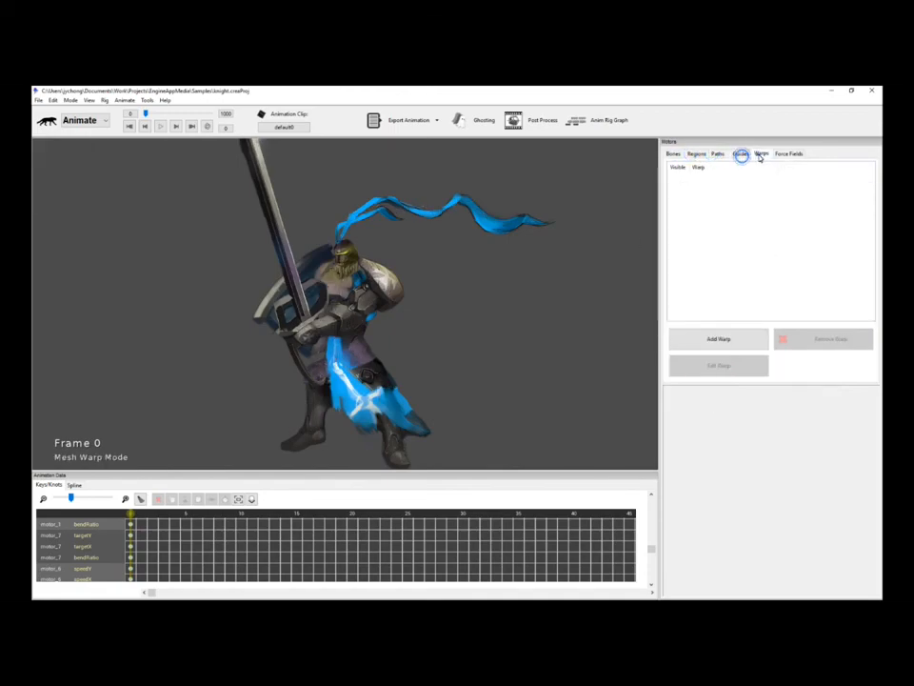
pyautogui.click(787, 154)
pyautogui.click(673, 154)
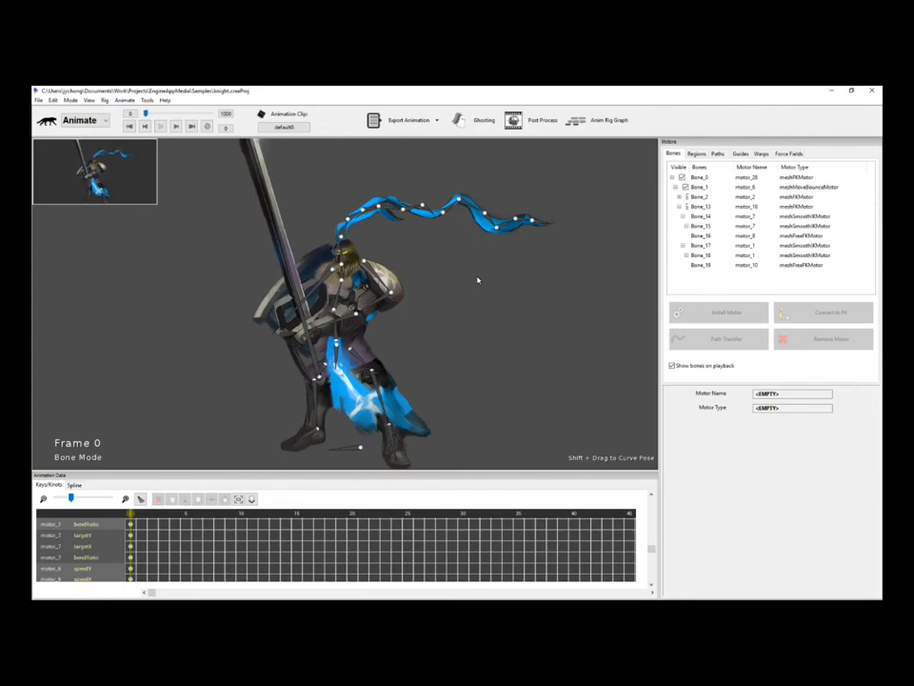
pyautogui.moveTo(465, 328); pyautogui.dragTo(464, 313)
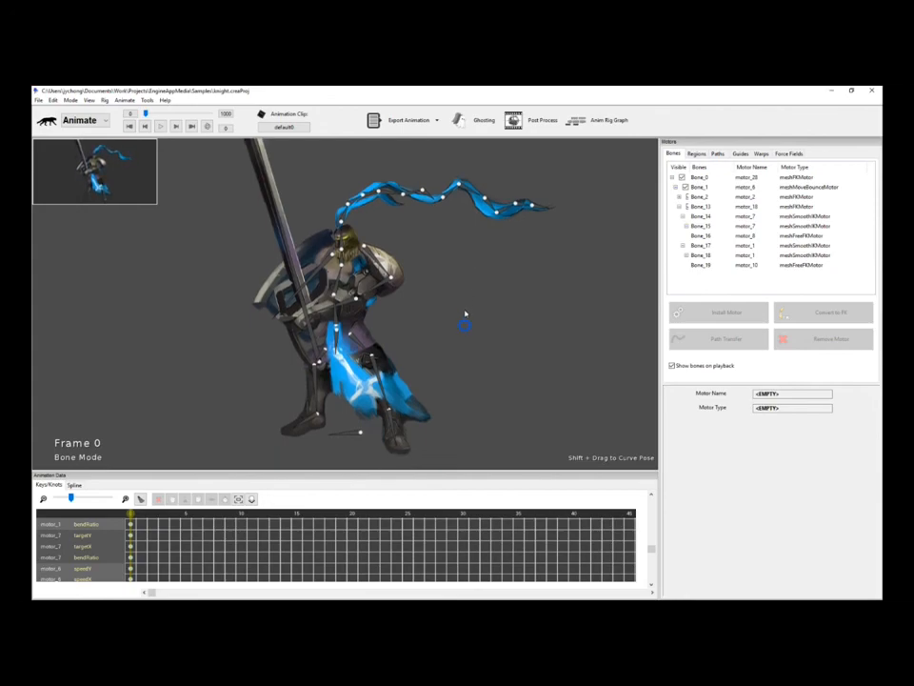